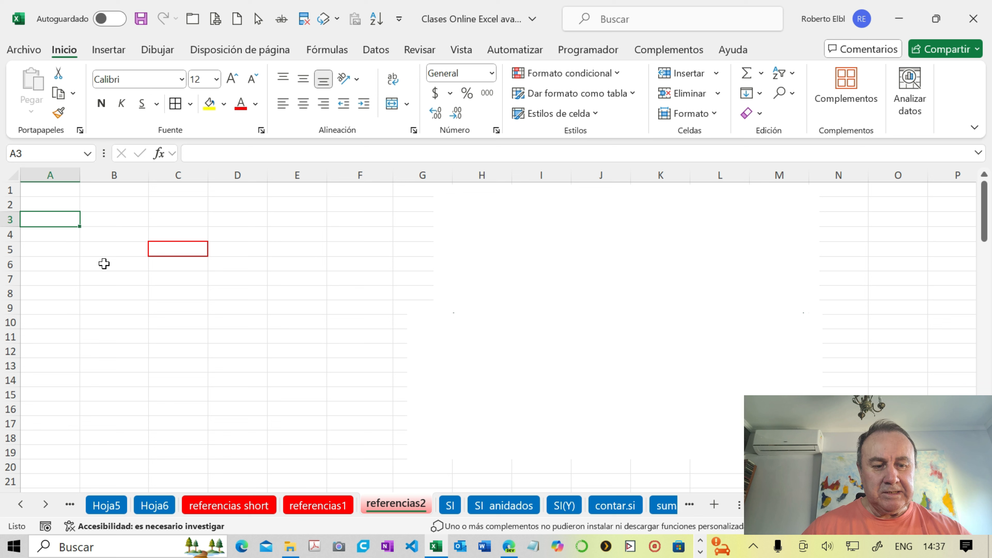
- Enter a formula in cell A3 that multiplies A1 by A2 using relative references
{"action": "type", "text": "="}
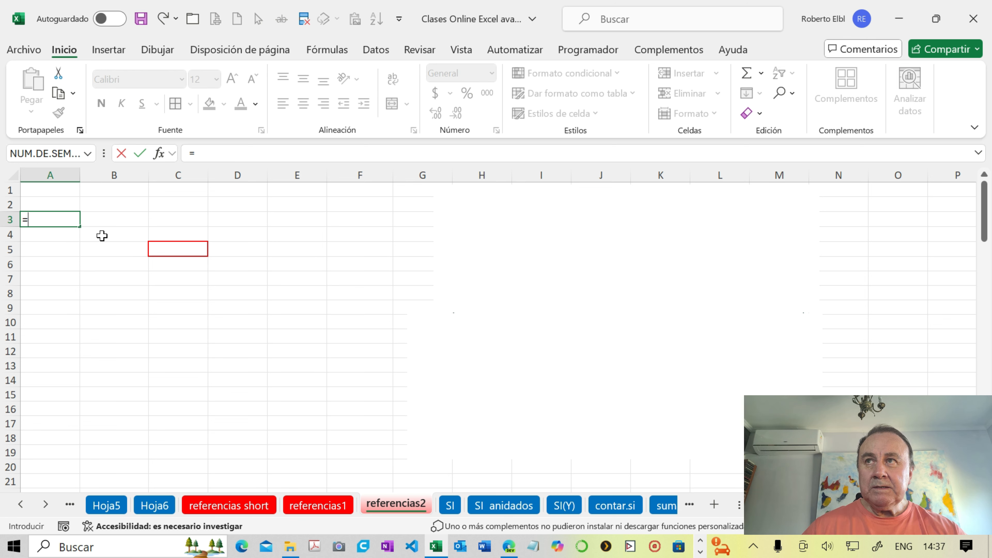
{"action": "left_click", "coordinate": [58, 192]}
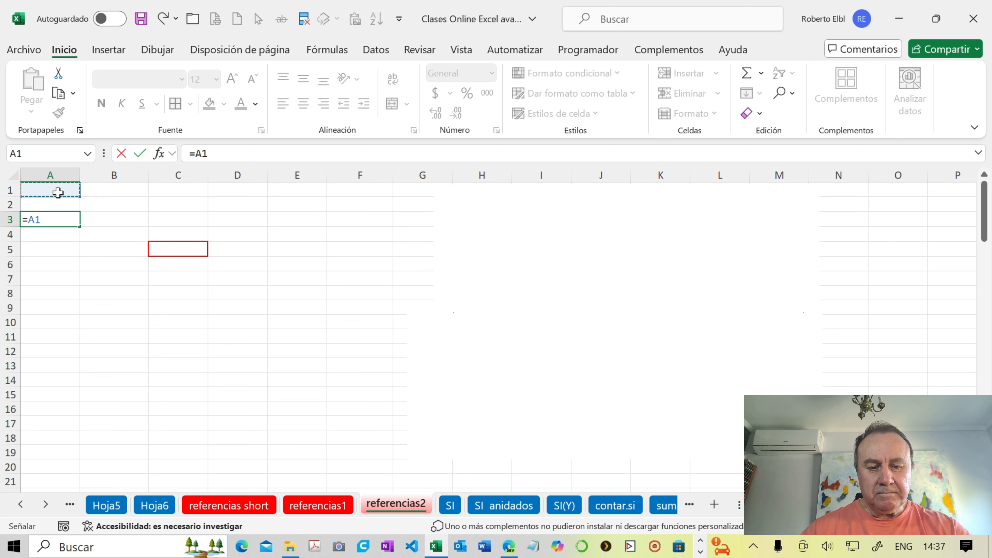
{"action": "type", "text": "*"}
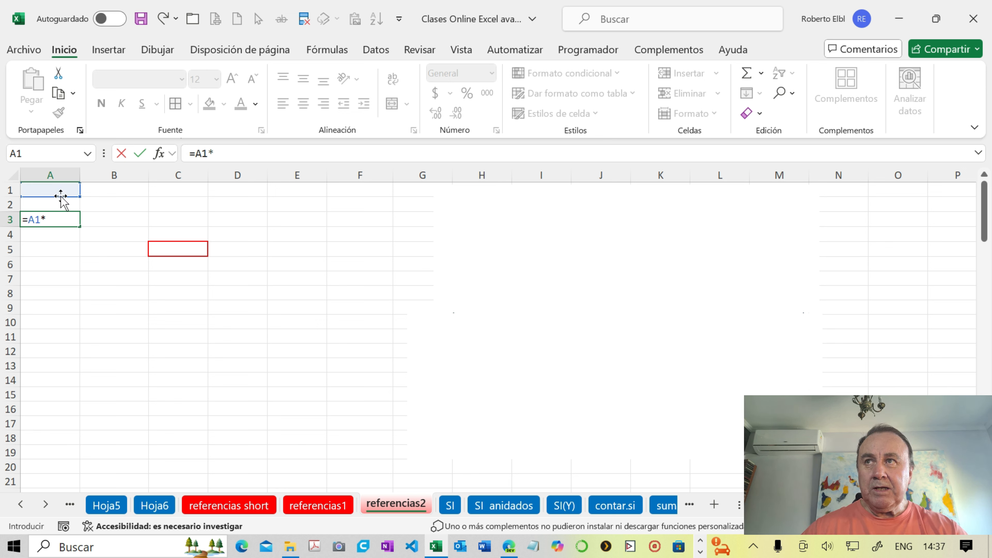
{"action": "left_click", "coordinate": [60, 203]}
{"action": "key", "text": "Return"}
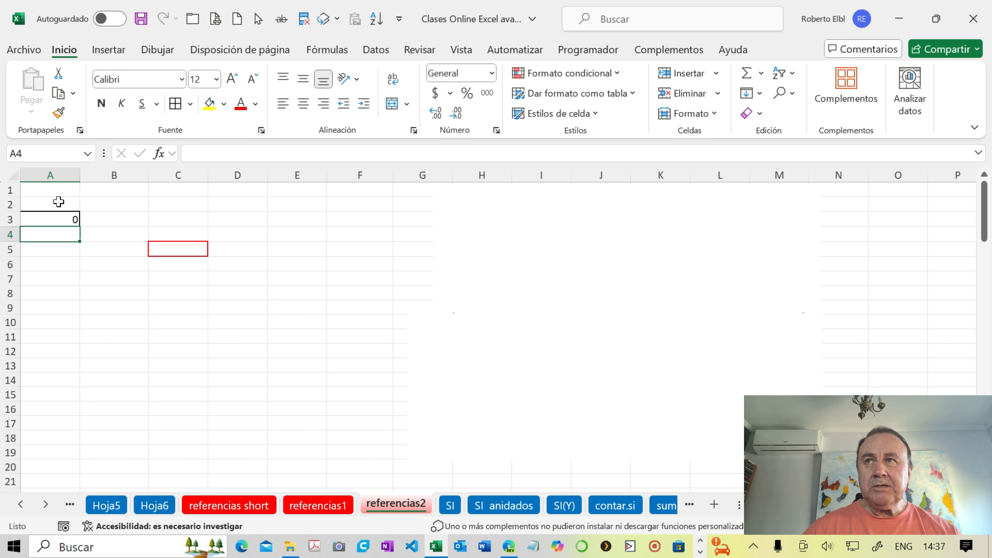
- Enter 3 in cell A1 and 4 in cell A2
{"action": "left_click", "coordinate": [56, 190]}
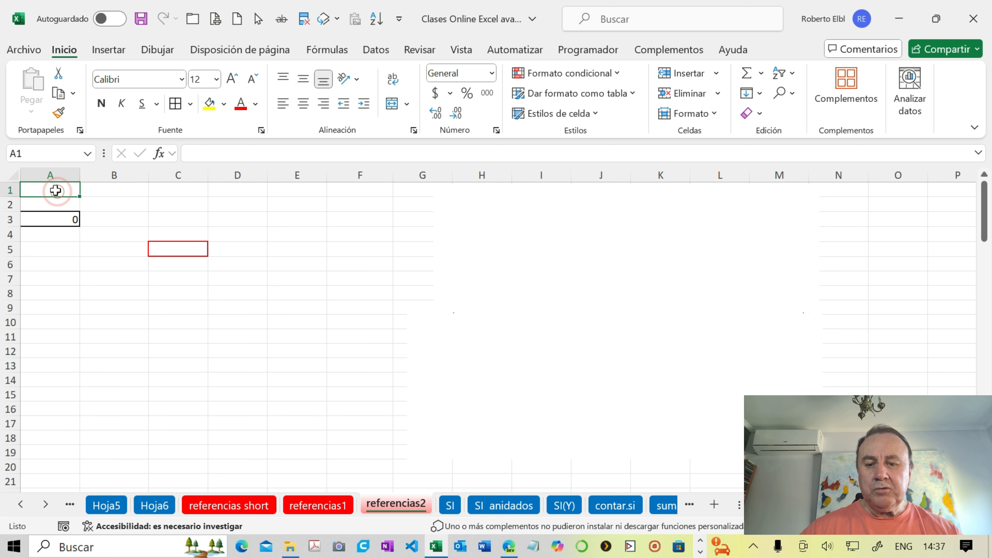
{"action": "type", "text": "3"}
{"action": "key", "text": "Return"}
{"action": "type", "text": "4"}
{"action": "key", "text": "Return"}
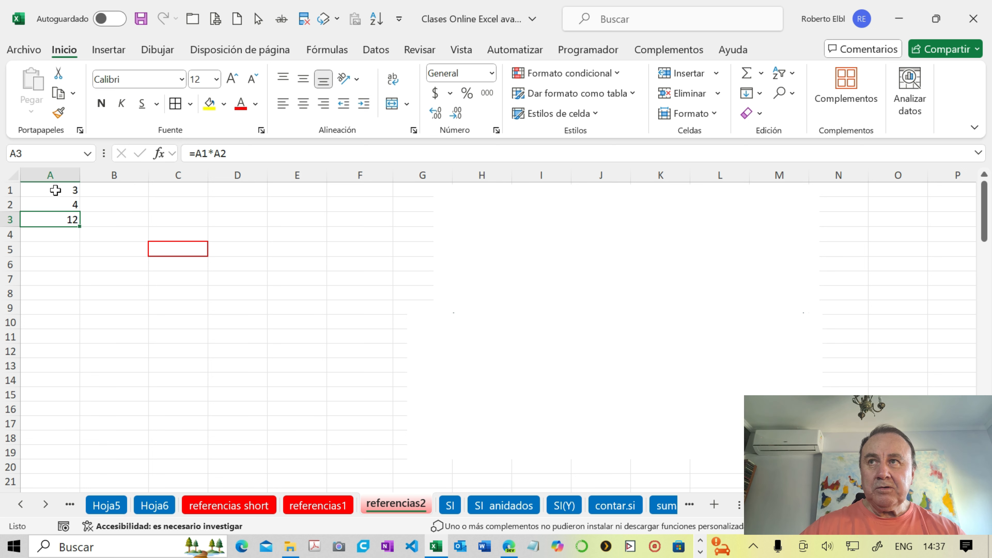
- Enter the formula =A1*A2 in the red-bordered cell C5
{"action": "left_click", "coordinate": [173, 250]}
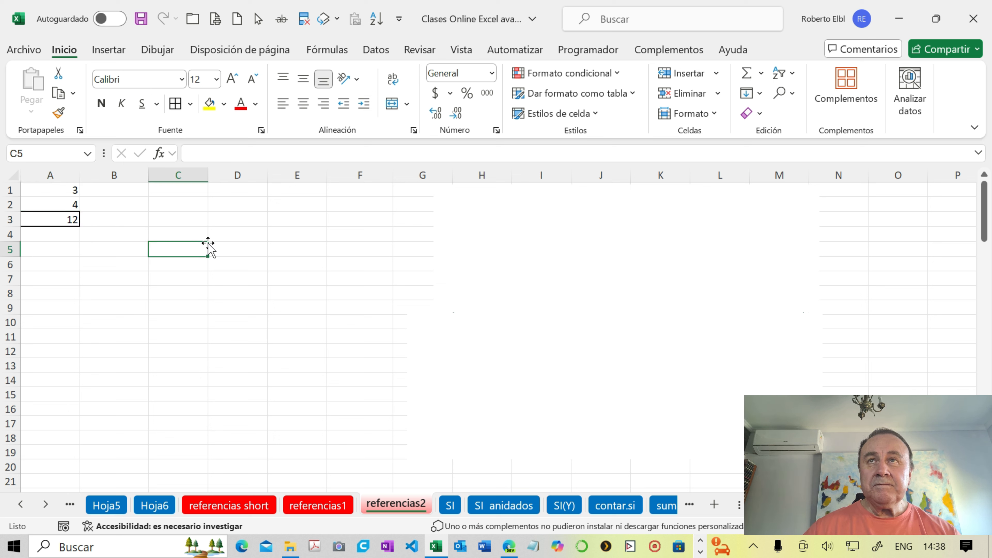
{"action": "type", "text": "="}
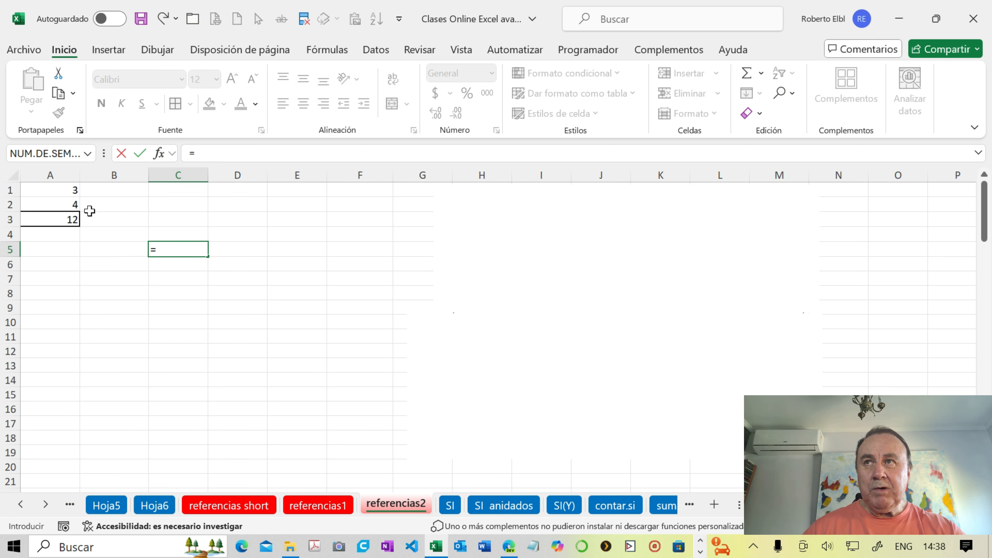
{"action": "left_click", "coordinate": [67, 191]}
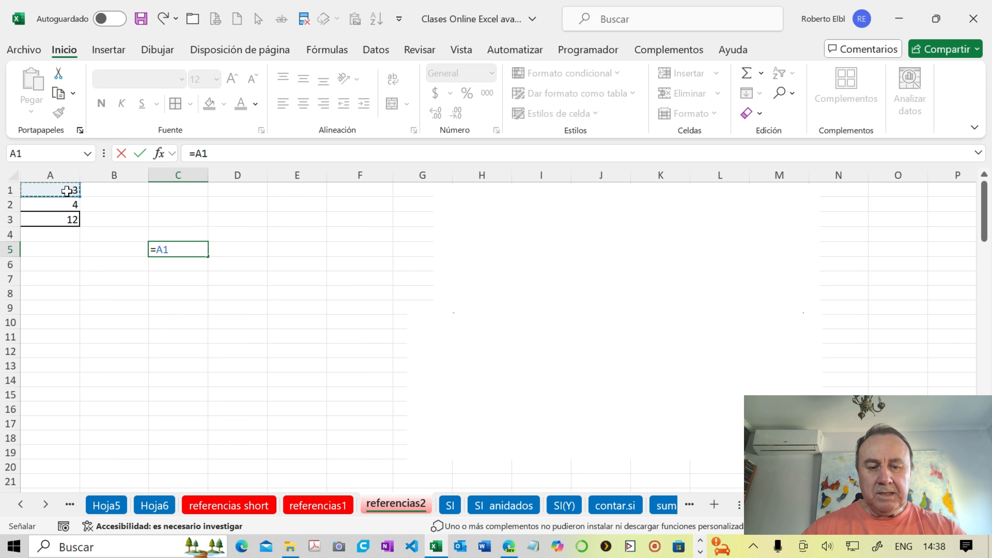
{"action": "type", "text": "*"}
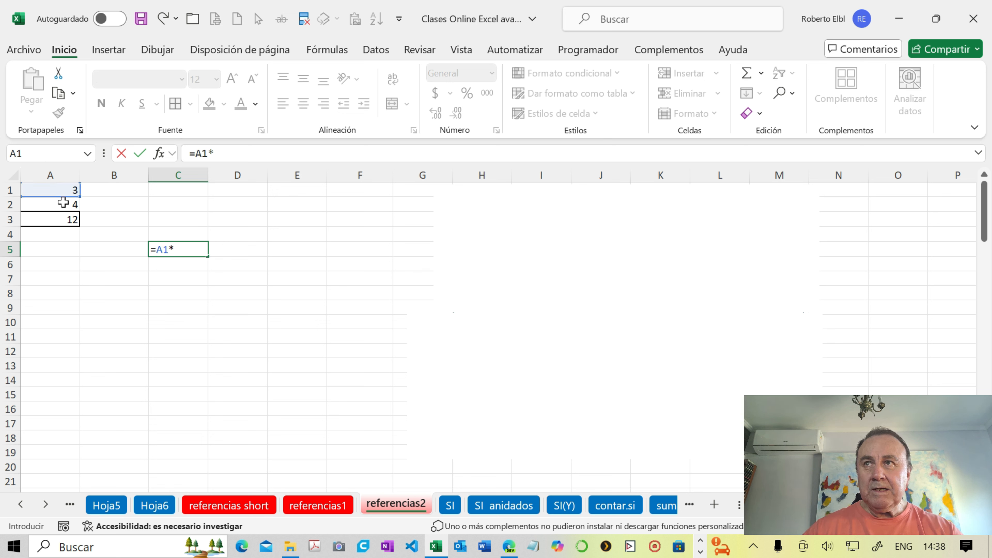
{"action": "left_click", "coordinate": [63, 202]}
{"action": "key", "text": "Return"}
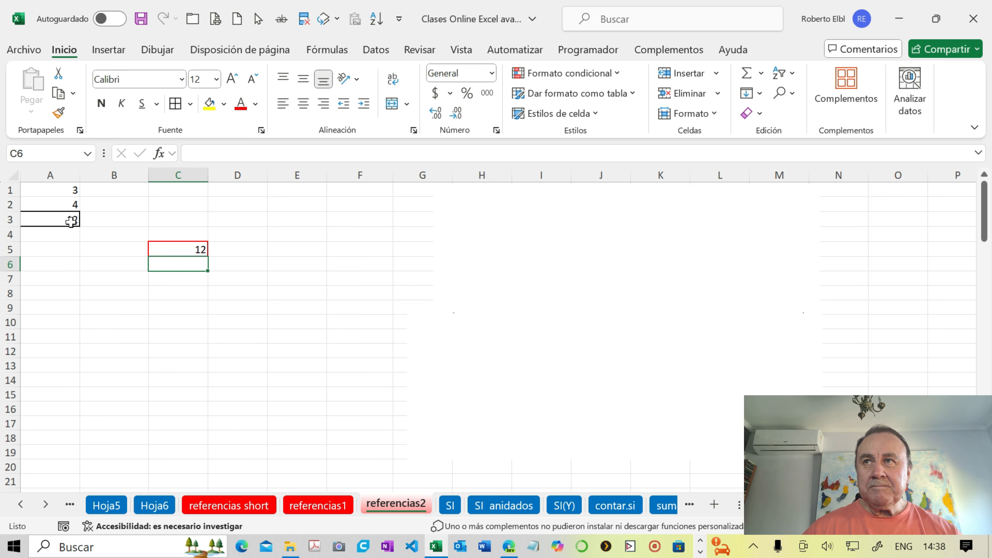
- Compare the formulas in A3 and C5, and delete the upper white rectangle covering the reference diagram
{"action": "left_click", "coordinate": [70, 220]}
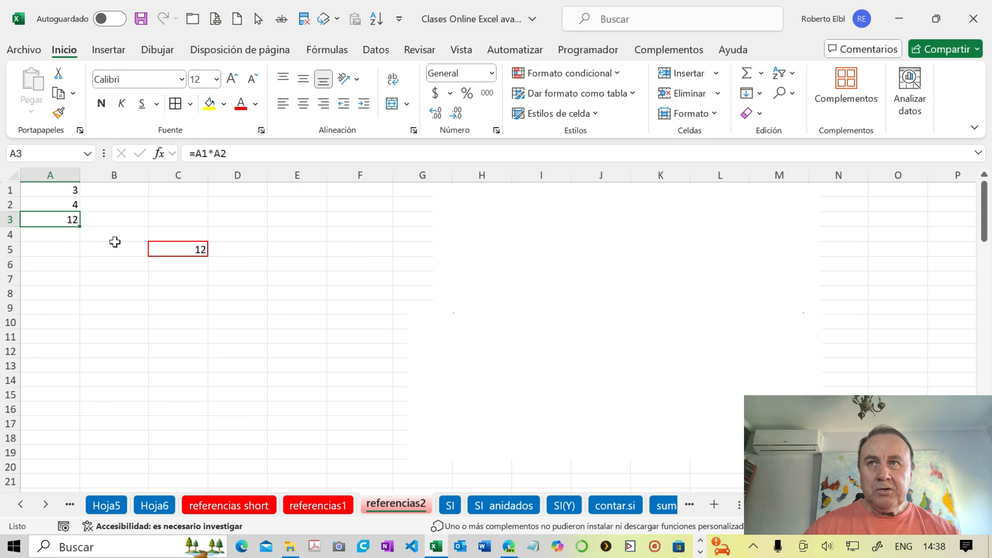
{"action": "left_click", "coordinate": [175, 249]}
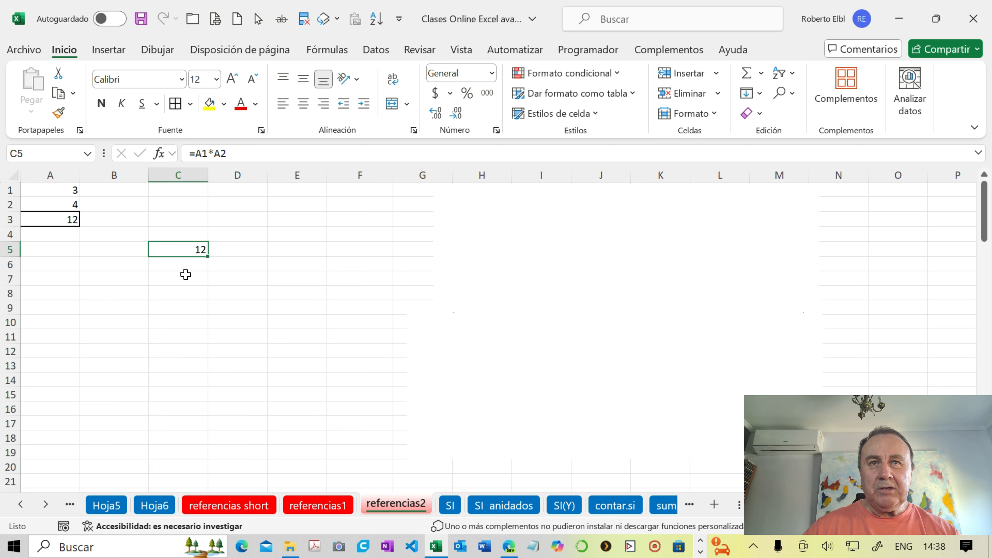
{"action": "left_click", "coordinate": [484, 239]}
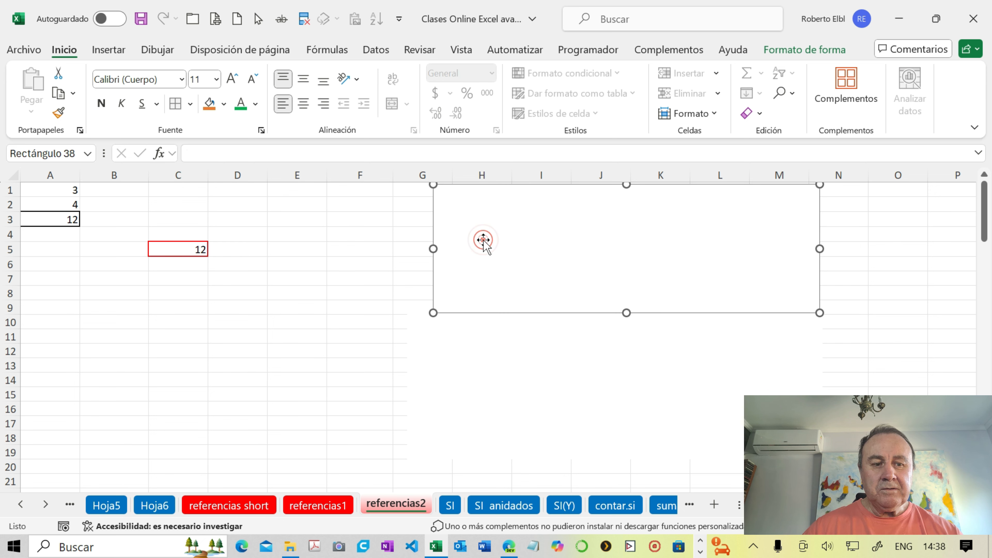
{"action": "key", "text": "Delete"}
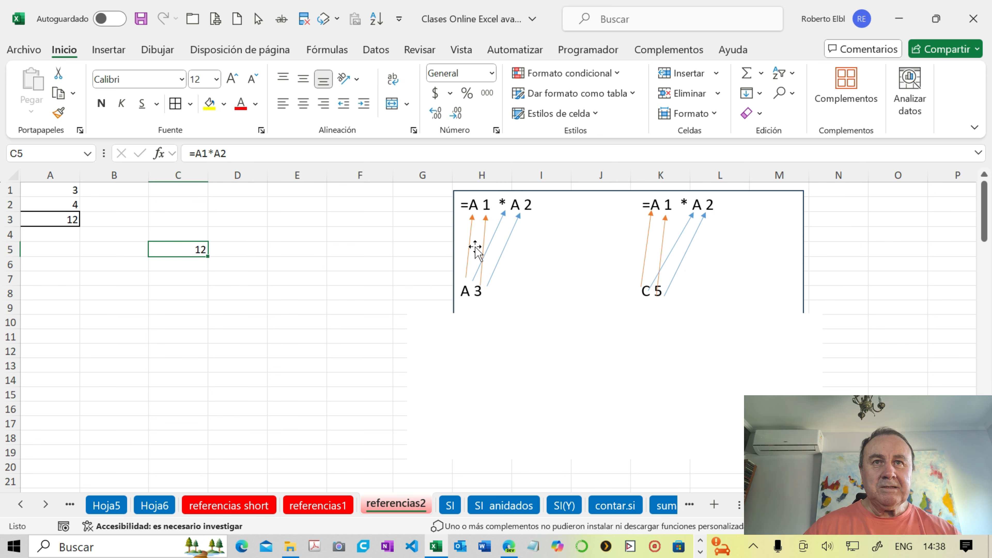
- Examine the diagram for A3, matching each part of its formula =A1*A2 with the formula in cell A3
{"action": "left_click", "coordinate": [524, 334]}
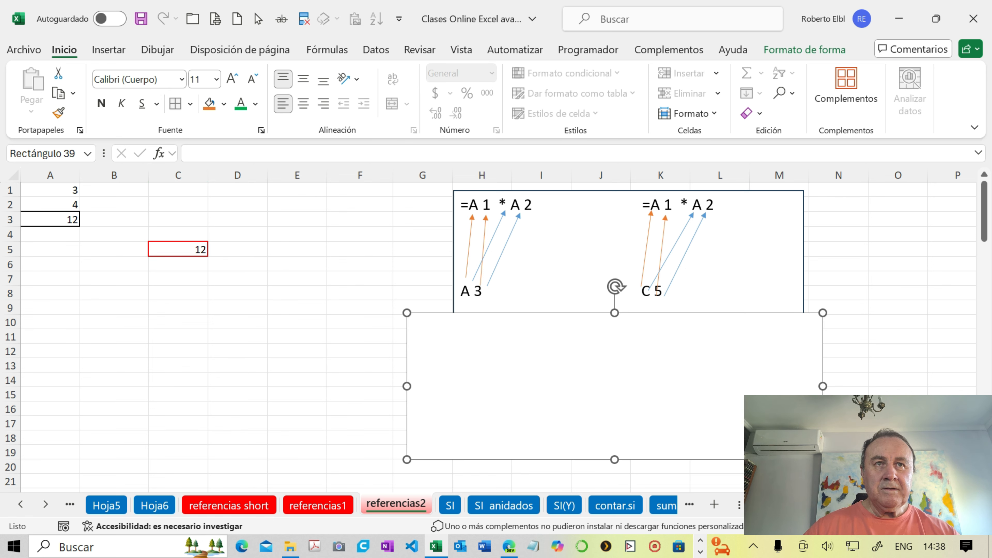
{"action": "left_click", "coordinate": [398, 266]}
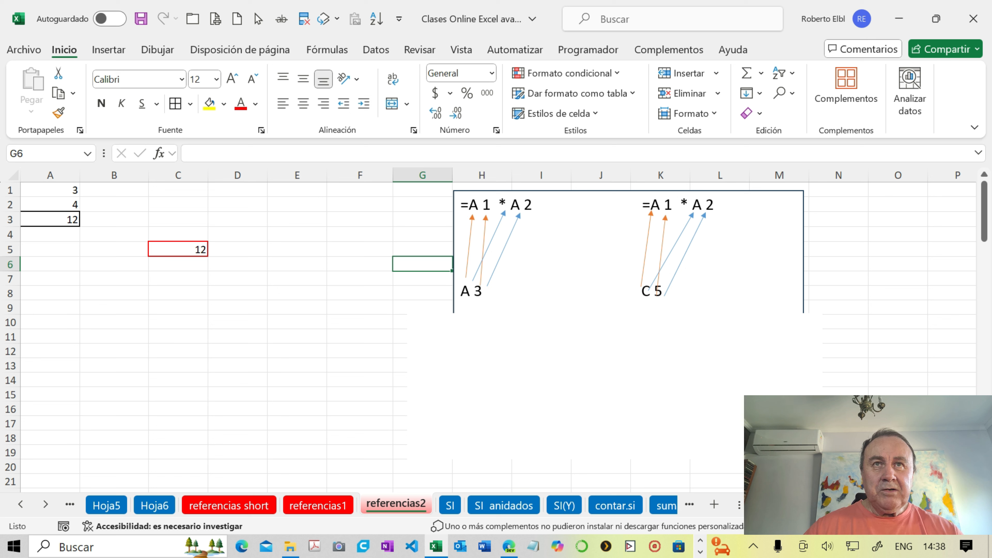
{"action": "left_click_drag", "start_coordinate": [496, 205], "coordinate": [471, 206]}
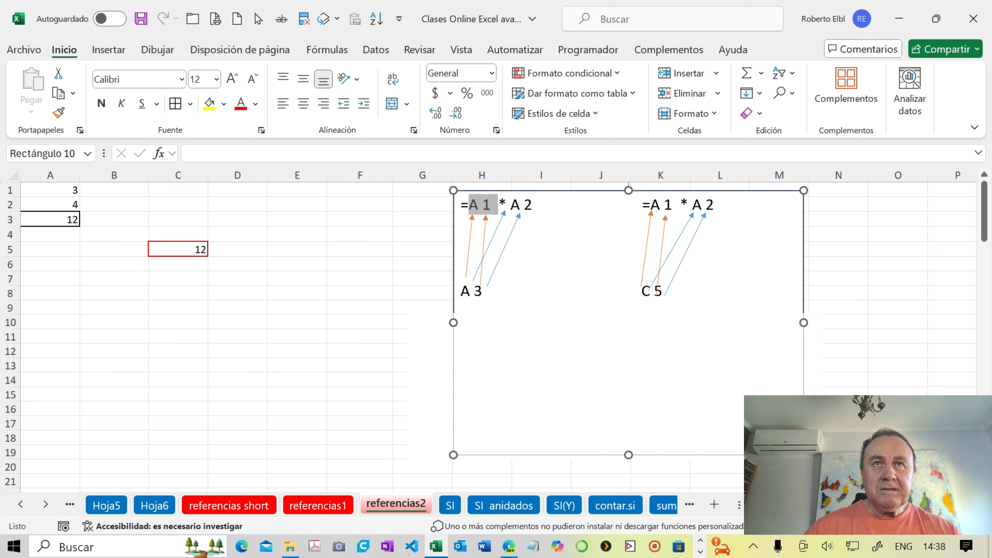
{"action": "left_click", "coordinate": [476, 289]}
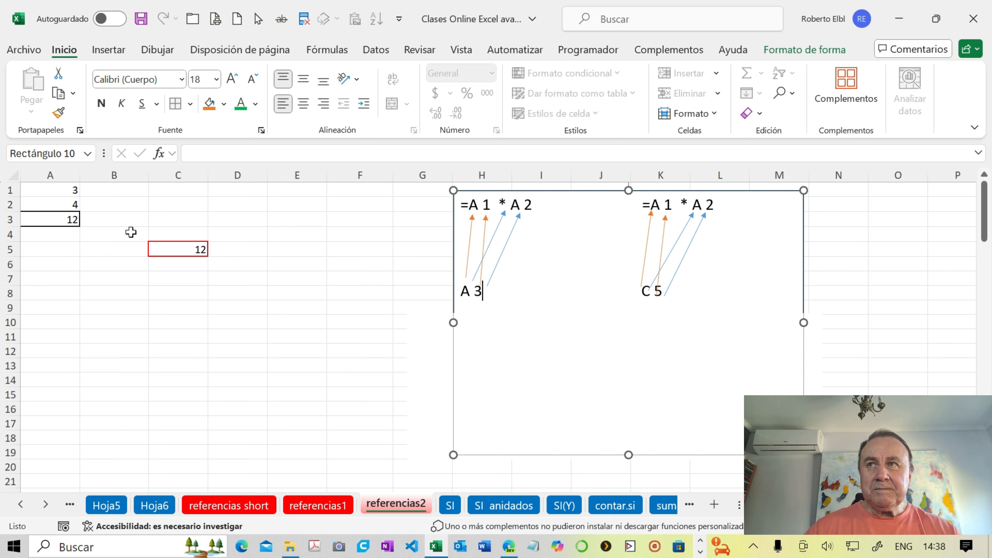
{"action": "left_click", "coordinate": [68, 220]}
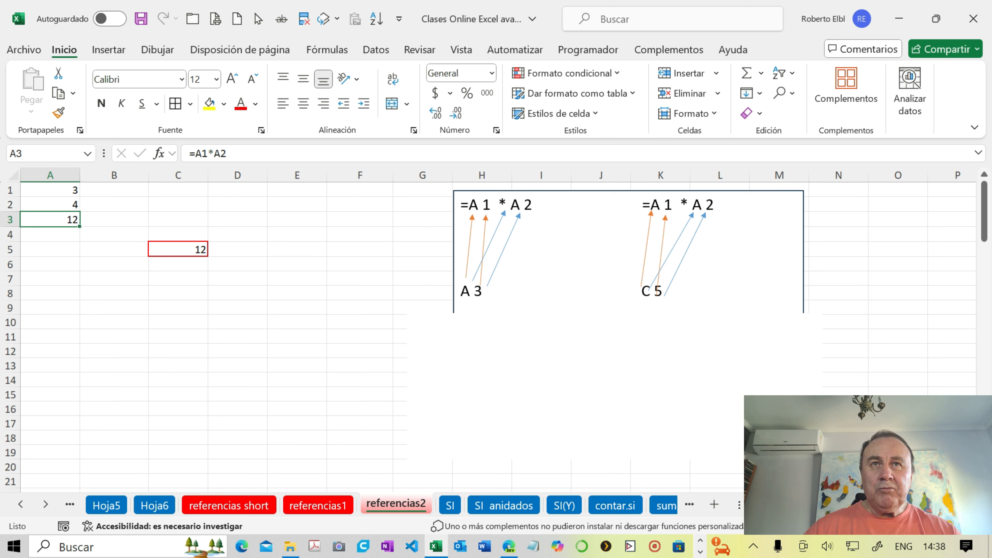
{"action": "left_click", "coordinate": [477, 204]}
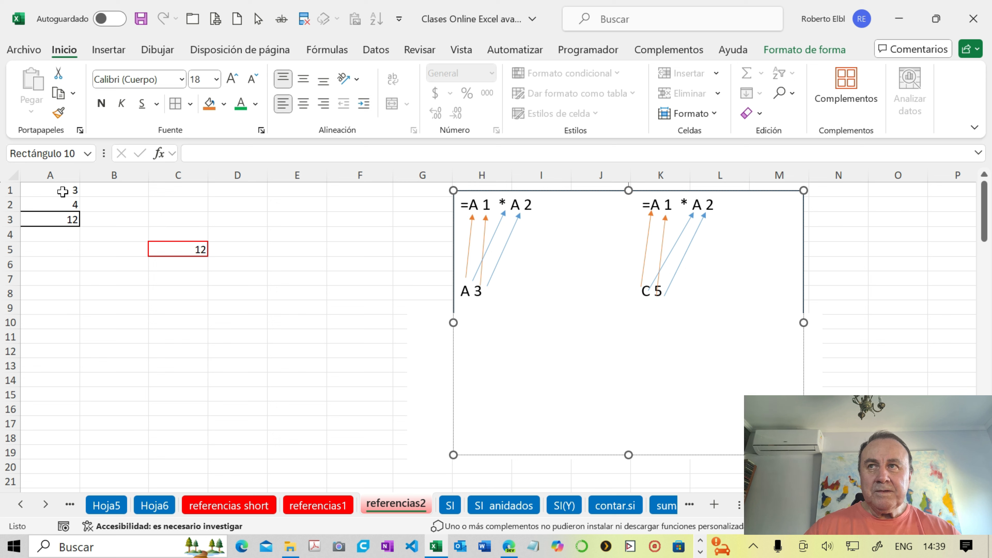
{"action": "left_click", "coordinate": [71, 219]}
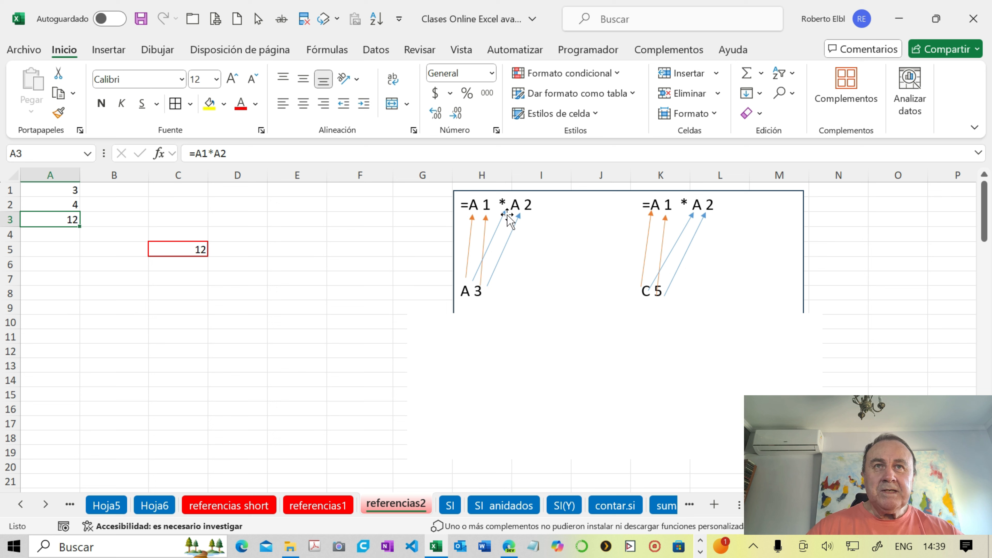
{"action": "double_click", "coordinate": [503, 207]}
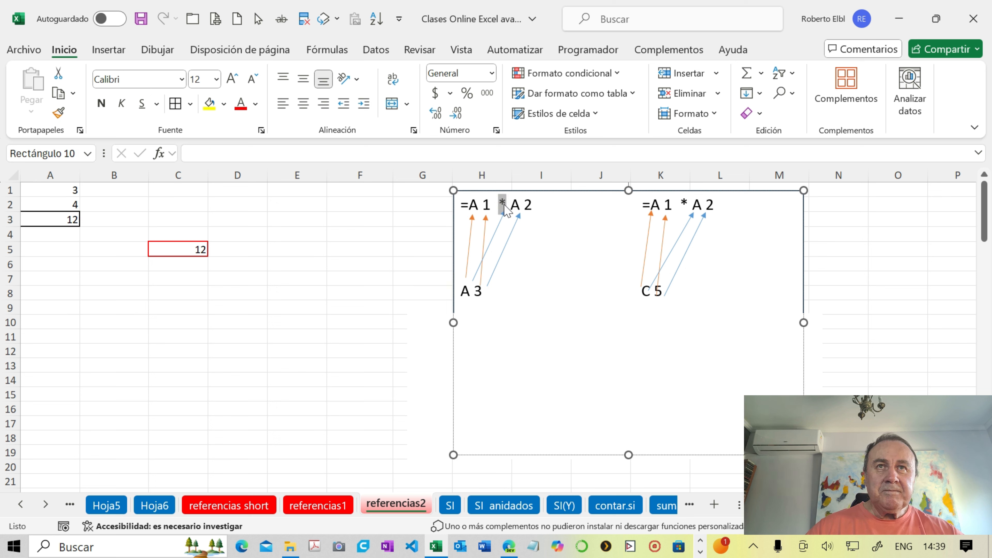
{"action": "left_click", "coordinate": [510, 205]}
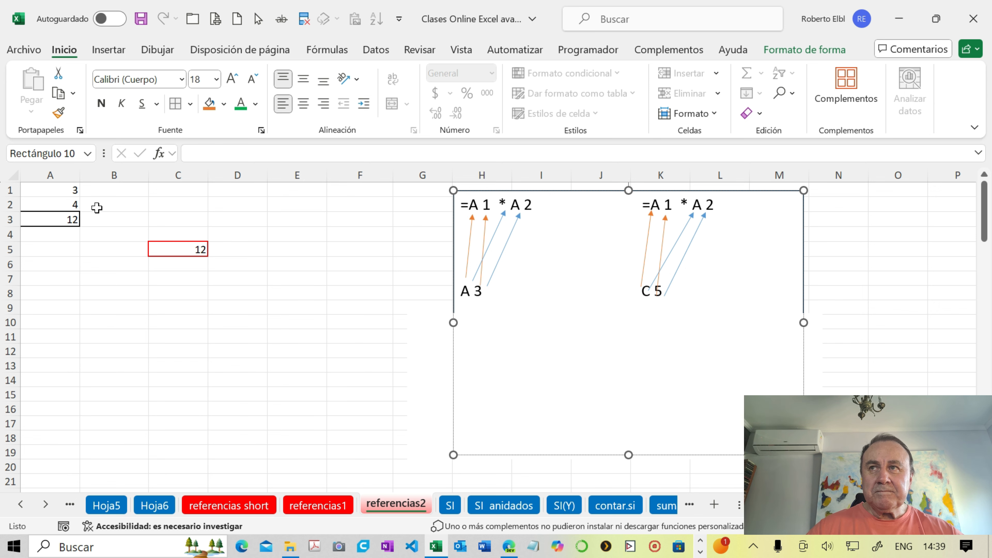
- Trace the precedents of cell A3 and check the source cells A1 and A2
{"action": "left_click", "coordinate": [73, 219]}
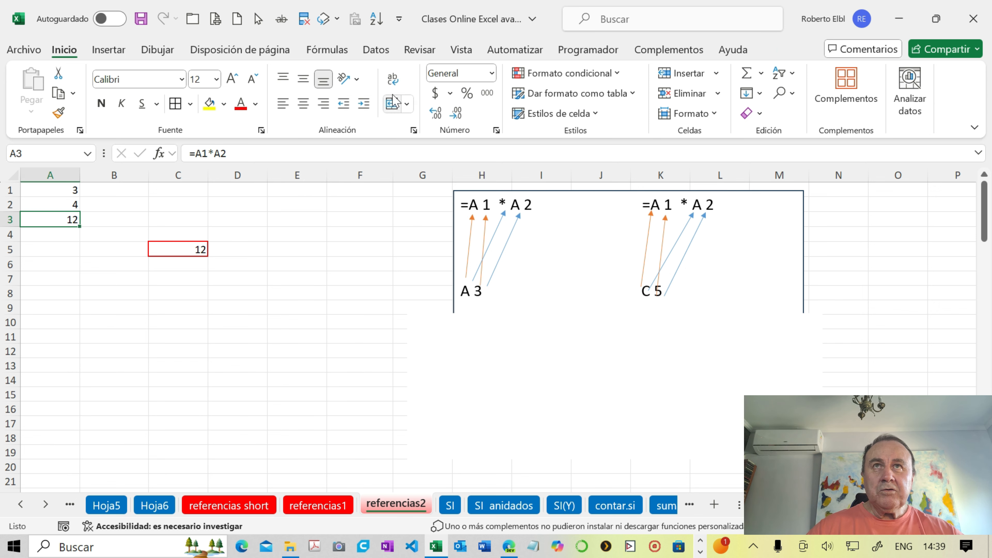
{"action": "left_click", "coordinate": [334, 51]}
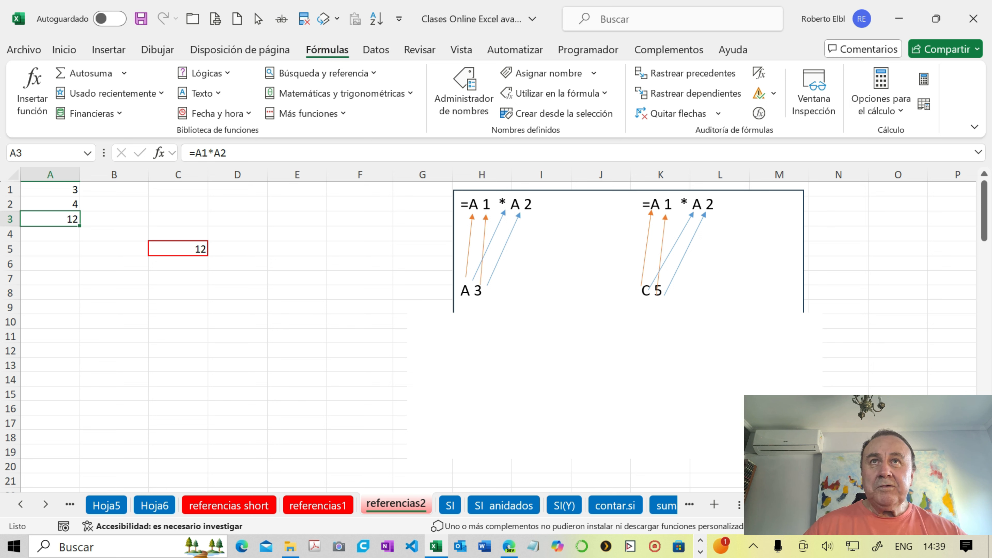
{"action": "left_click", "coordinate": [658, 80]}
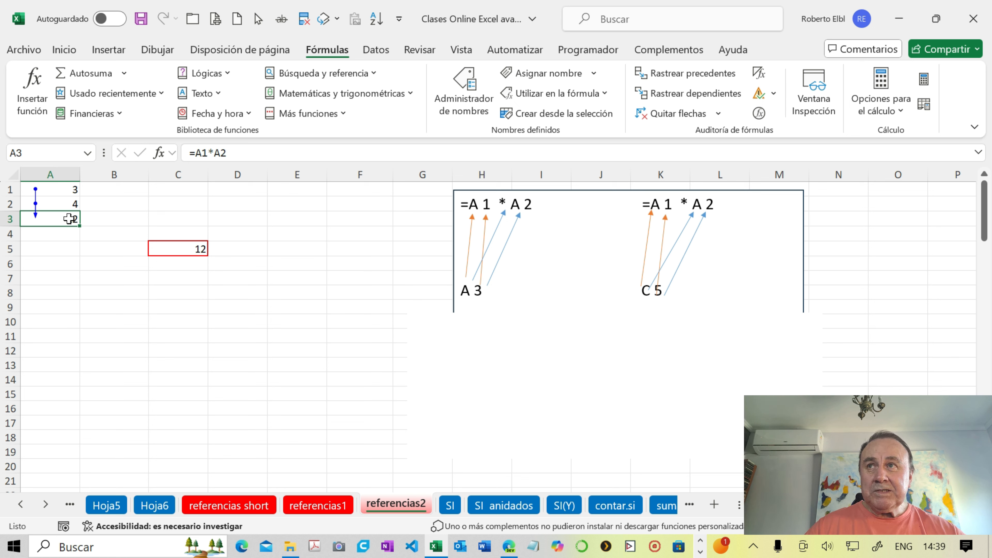
{"action": "left_click", "coordinate": [61, 191]}
{"action": "left_click", "coordinate": [60, 204]}
{"action": "left_click", "coordinate": [63, 219]}
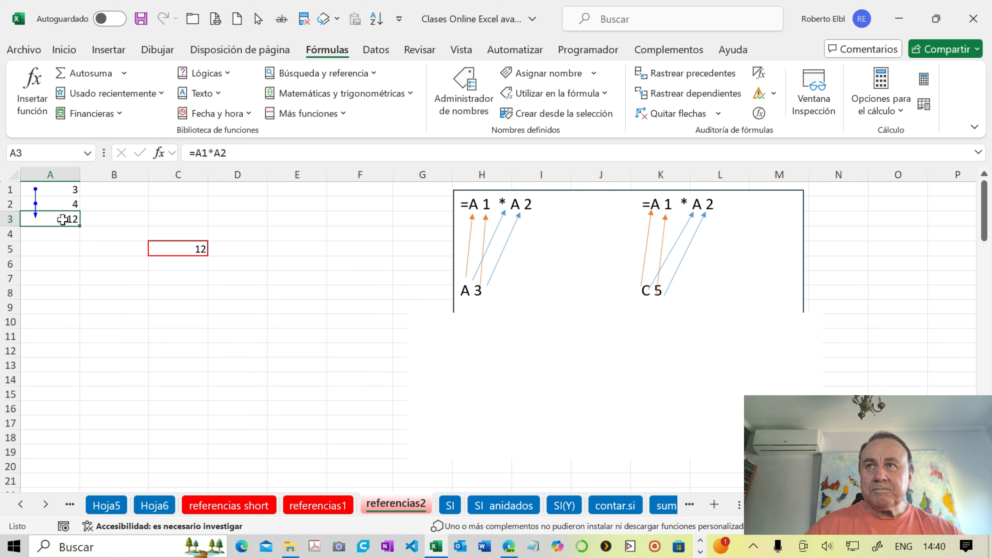
- Trace the precedents of cell C5, and remove all tracing arrows from the sheet
{"action": "left_click", "coordinate": [177, 248]}
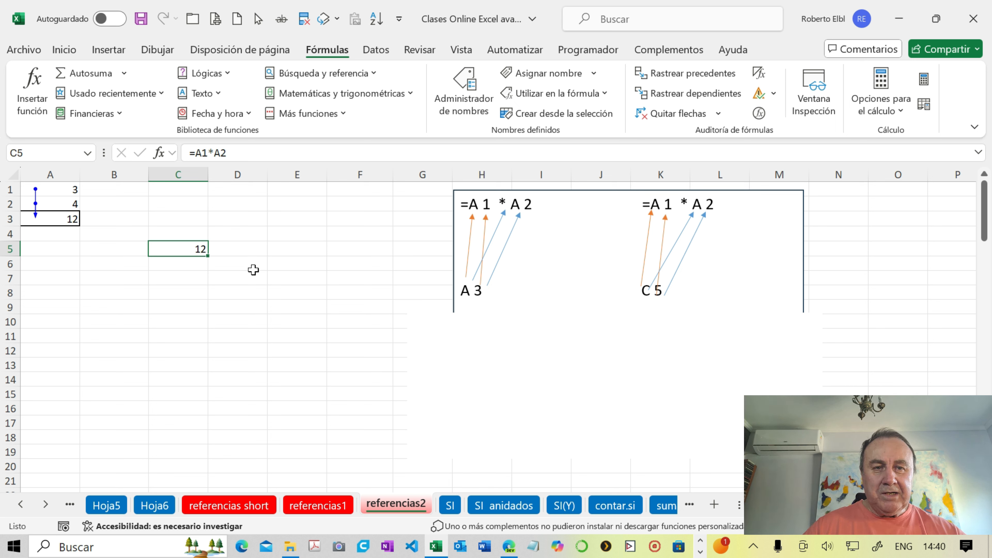
{"action": "left_click", "coordinate": [660, 77]}
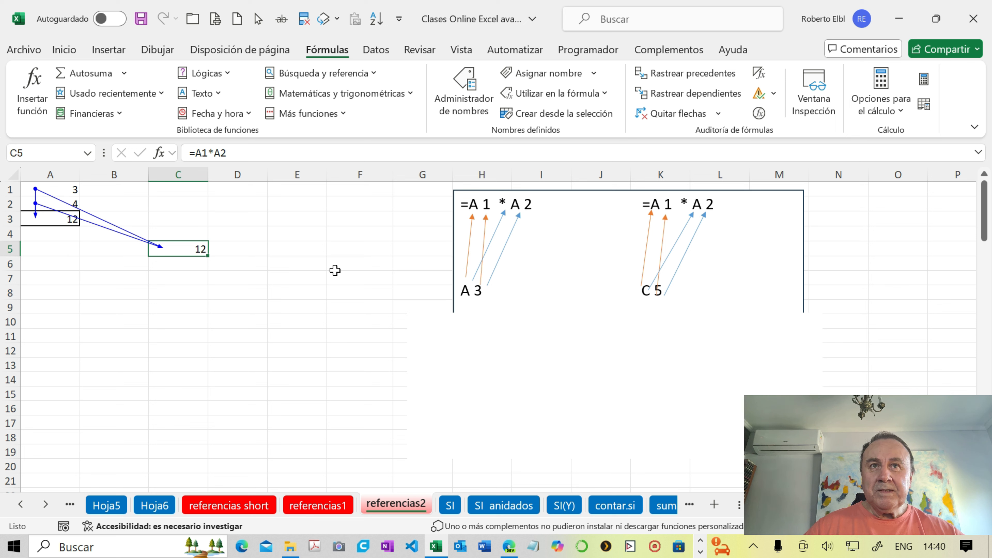
{"action": "left_click", "coordinate": [668, 124]}
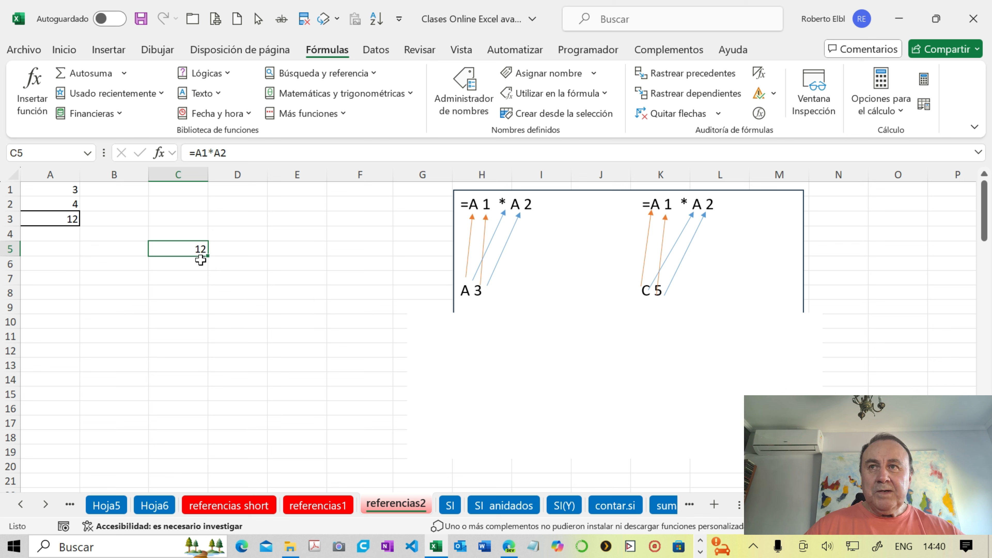
- Delete the lower white rectangle covering the explanatory text below the diagram
{"action": "left_click", "coordinate": [548, 363]}
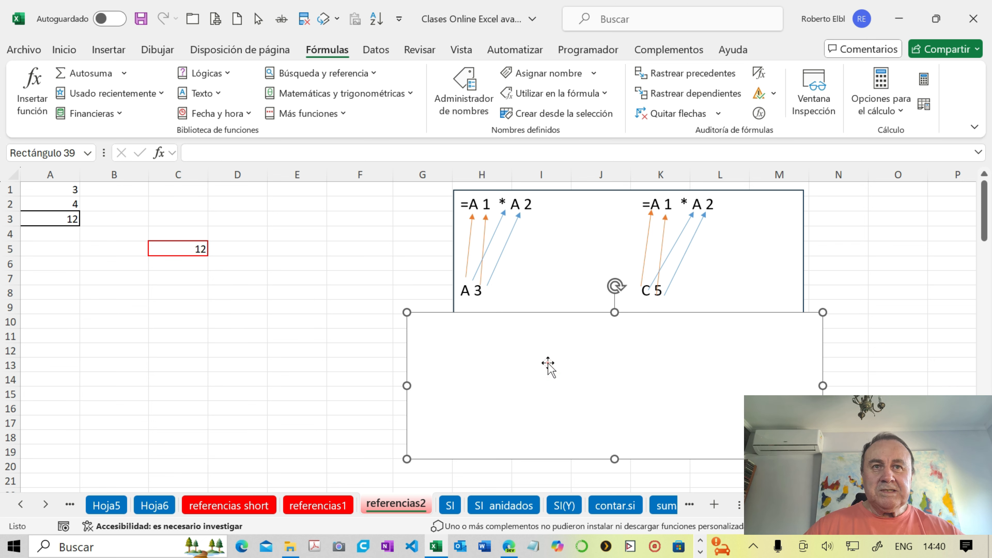
{"action": "left_click", "coordinate": [548, 363]}
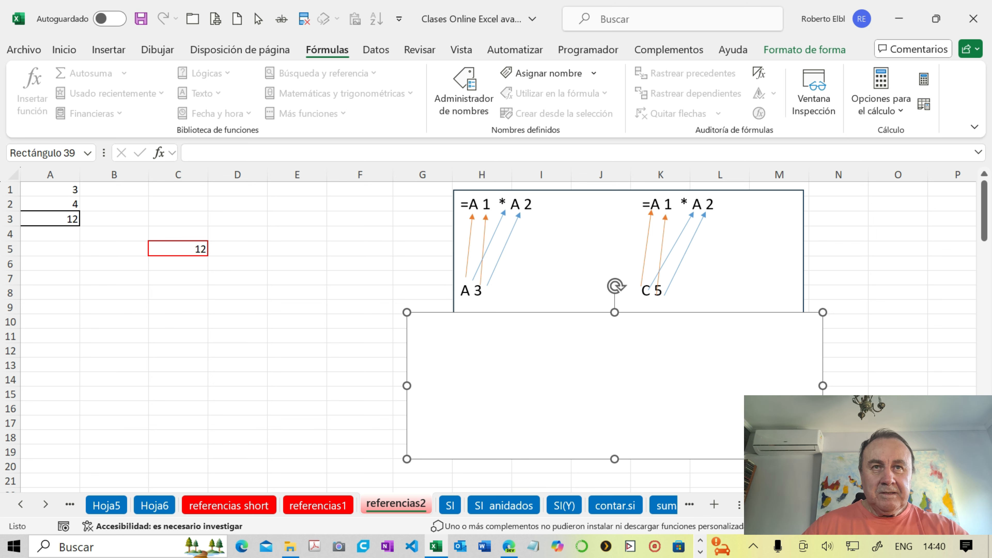
{"action": "key", "text": "Delete"}
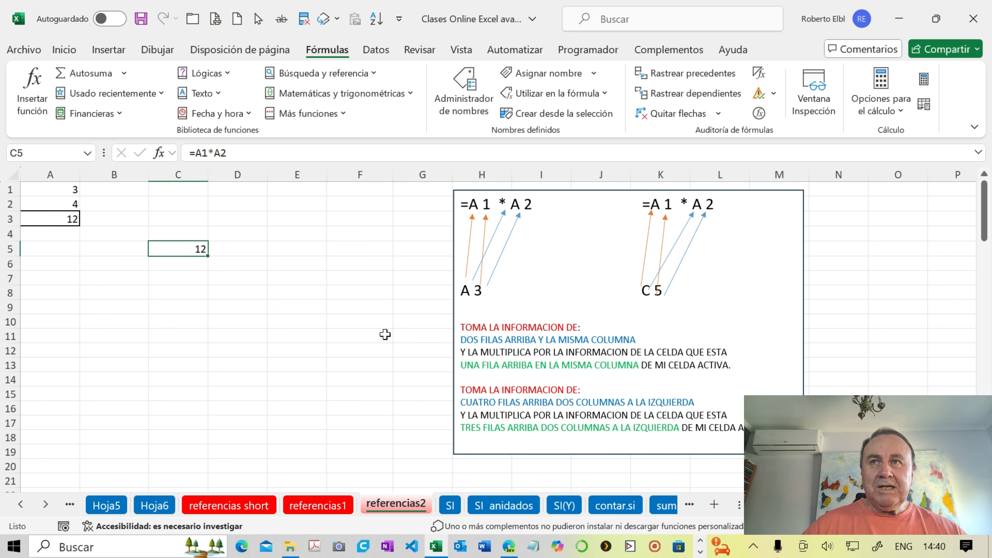
- Compare the written explanation with the positions of A3, A1 and C5 on the sheet
{"action": "left_click", "coordinate": [64, 219]}
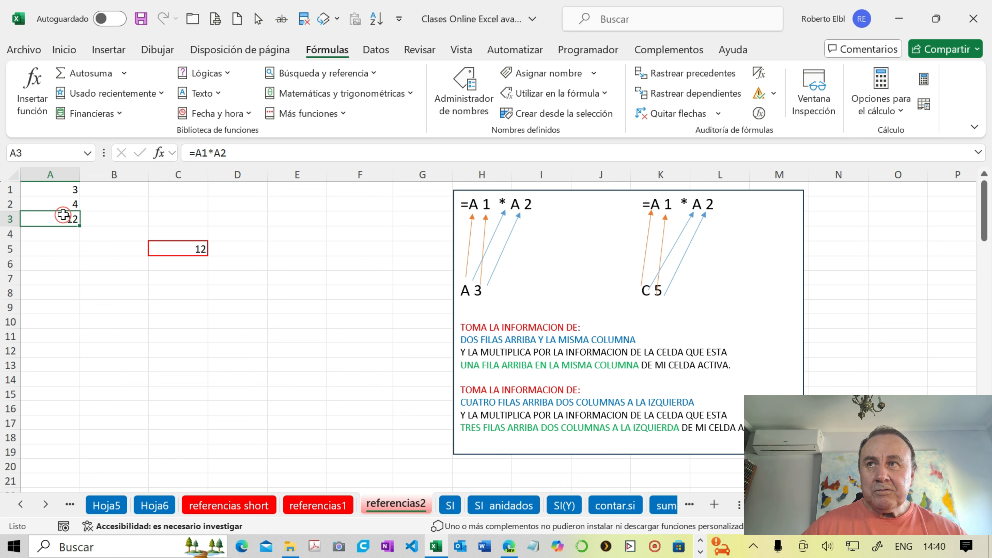
{"action": "left_click_drag", "start_coordinate": [64, 217], "coordinate": [62, 195]}
{"action": "left_click", "coordinate": [62, 190]}
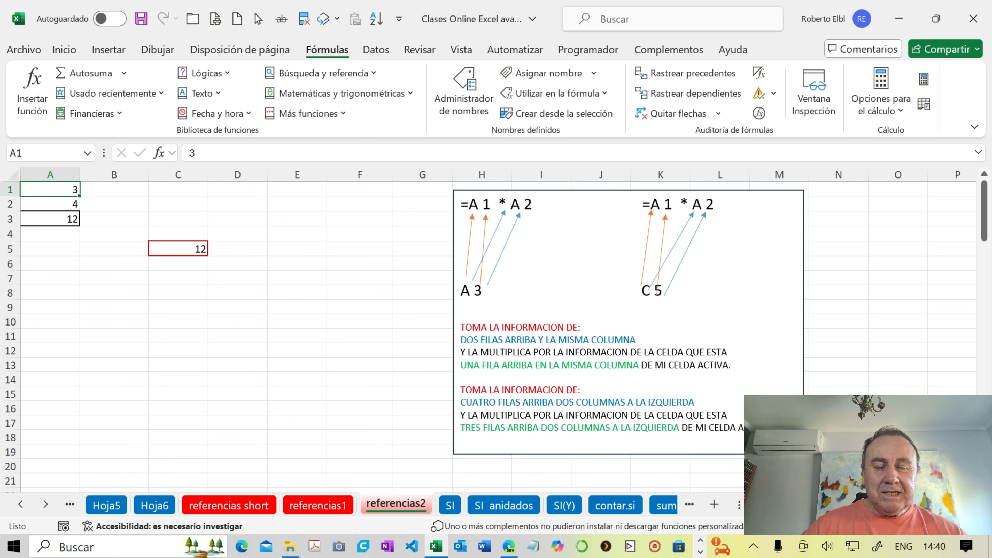
{"action": "left_click", "coordinate": [194, 246]}
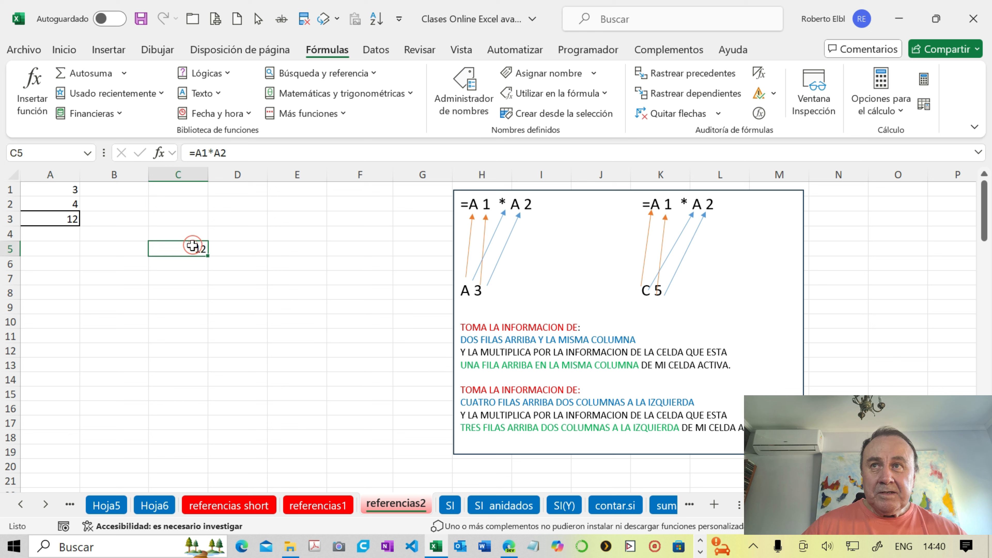
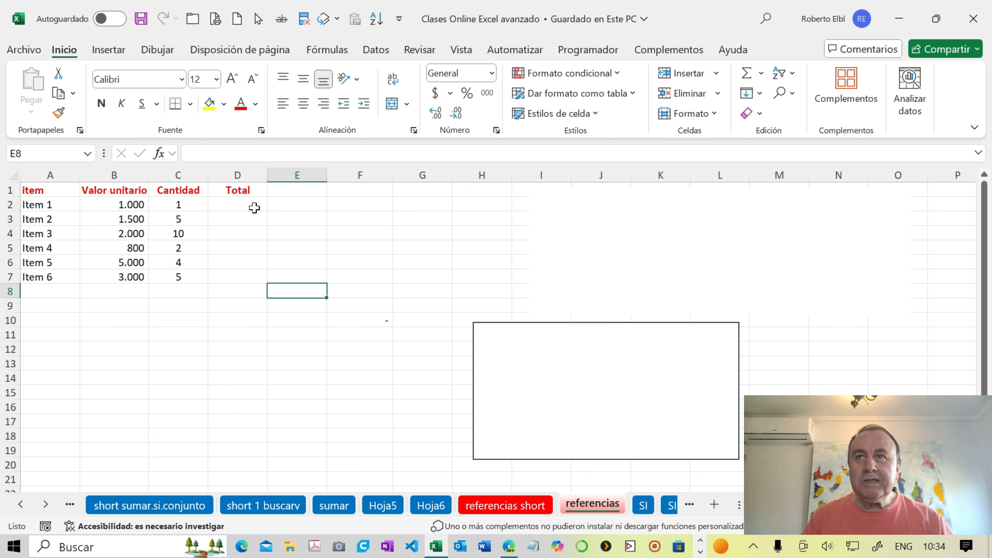
- Enter the formula =B2*C2 in cell D2 for Item 1's total, and clear the cell again
{"action": "left_click", "coordinate": [254, 208]}
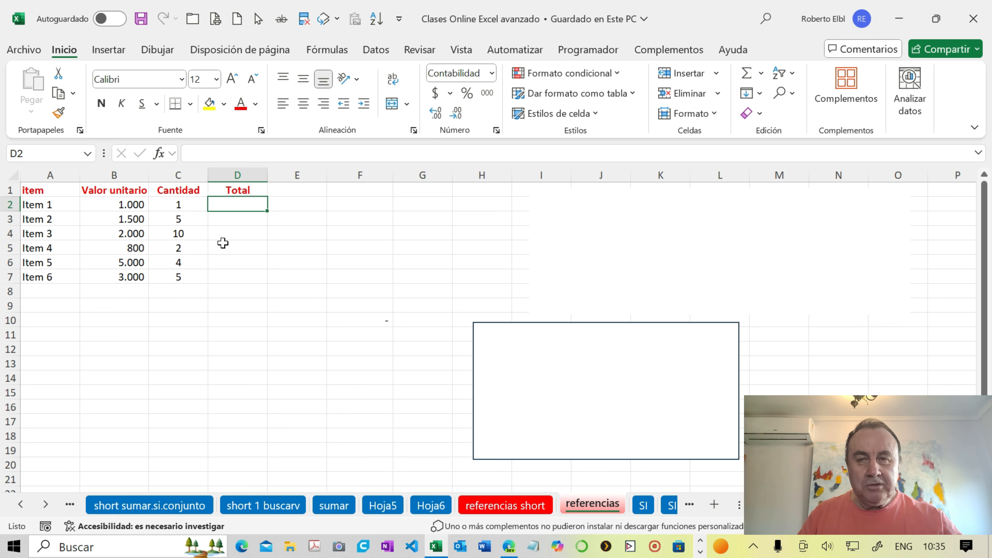
{"action": "type", "text": "="}
{"action": "left_click", "coordinate": [133, 204]}
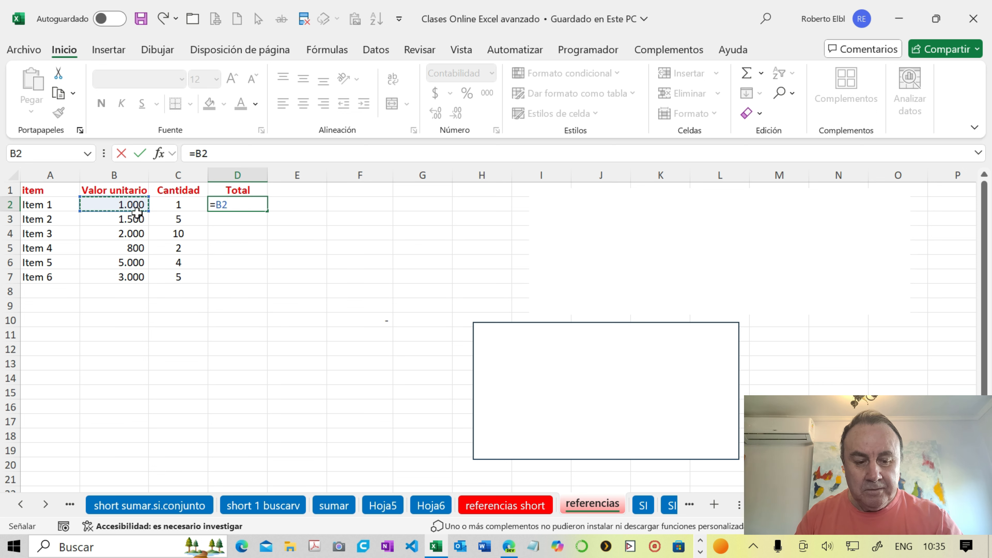
{"action": "type", "text": "*"}
{"action": "left_click", "coordinate": [176, 204]}
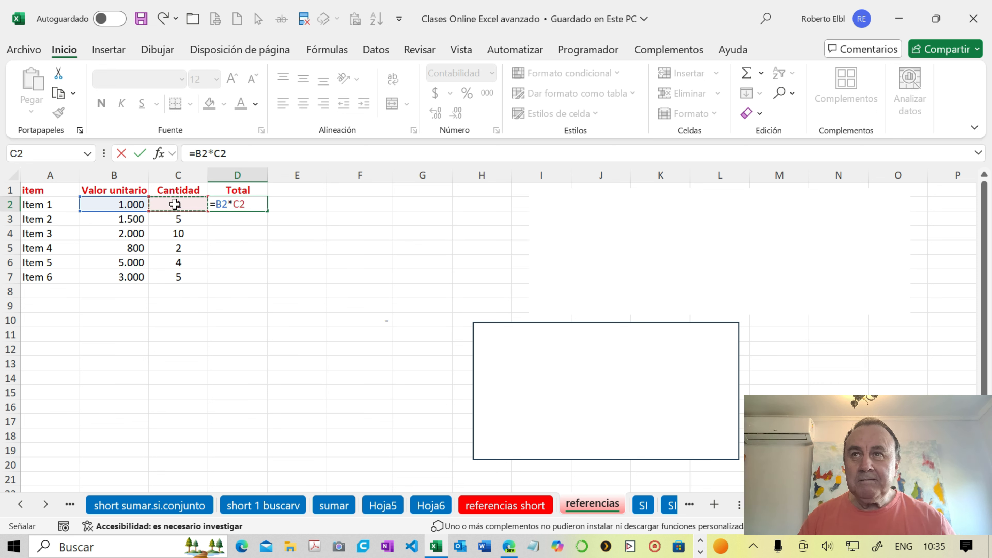
{"action": "key", "text": "Return"}
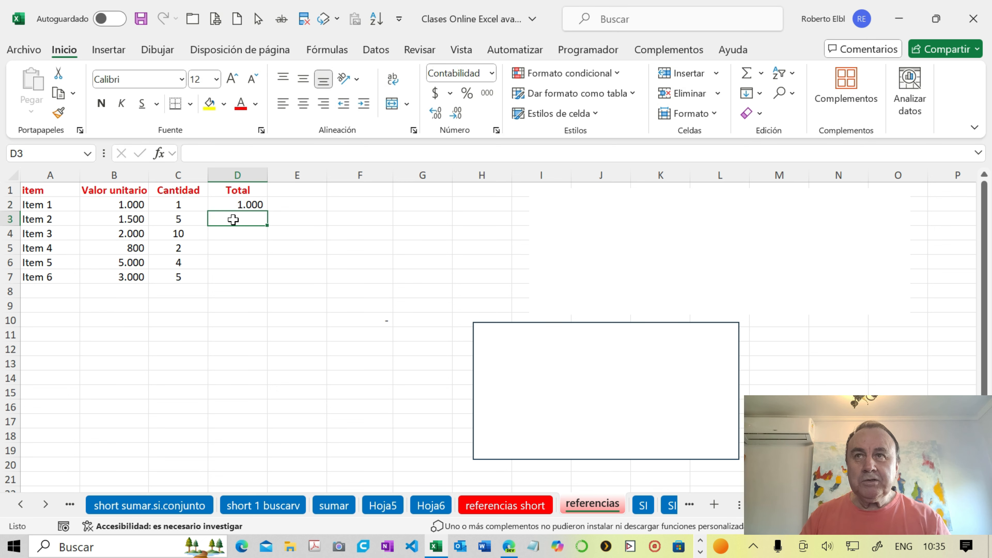
{"action": "left_click", "coordinate": [232, 207]}
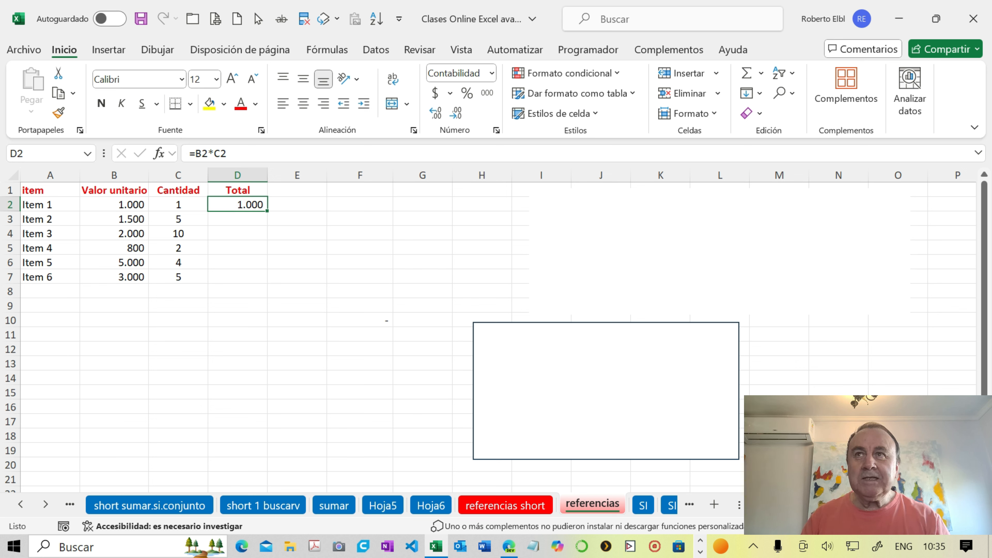
{"action": "key", "text": "Delete"}
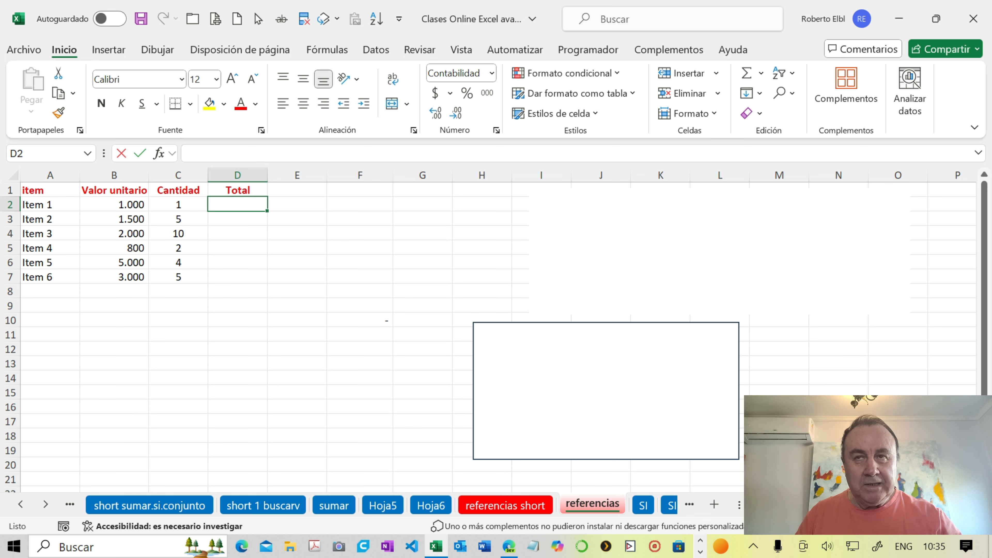
- Calculate Item 1's total in D2 by multiplying unit value by quantity with the formula =B2*C2
{"action": "type", "text": "="}
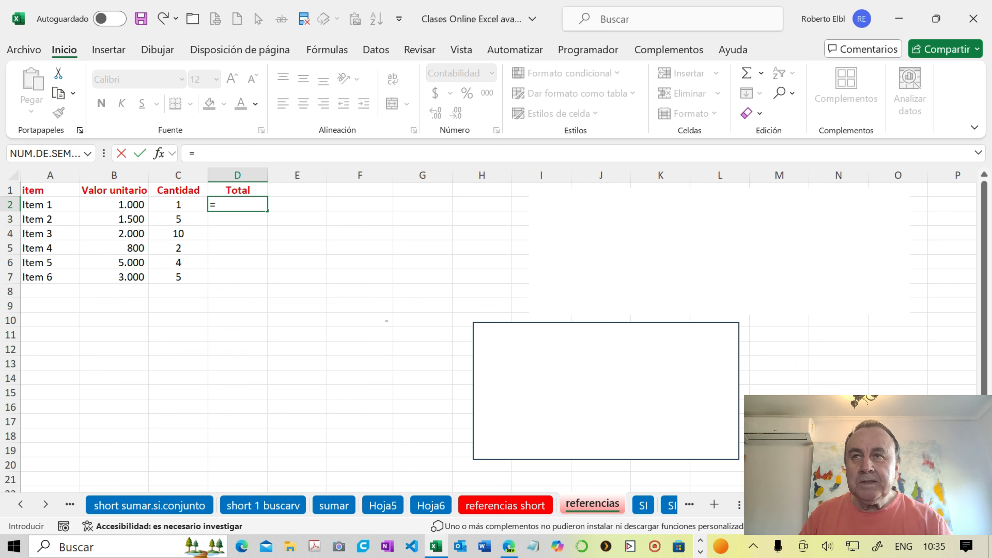
{"action": "left_click", "coordinate": [137, 204]}
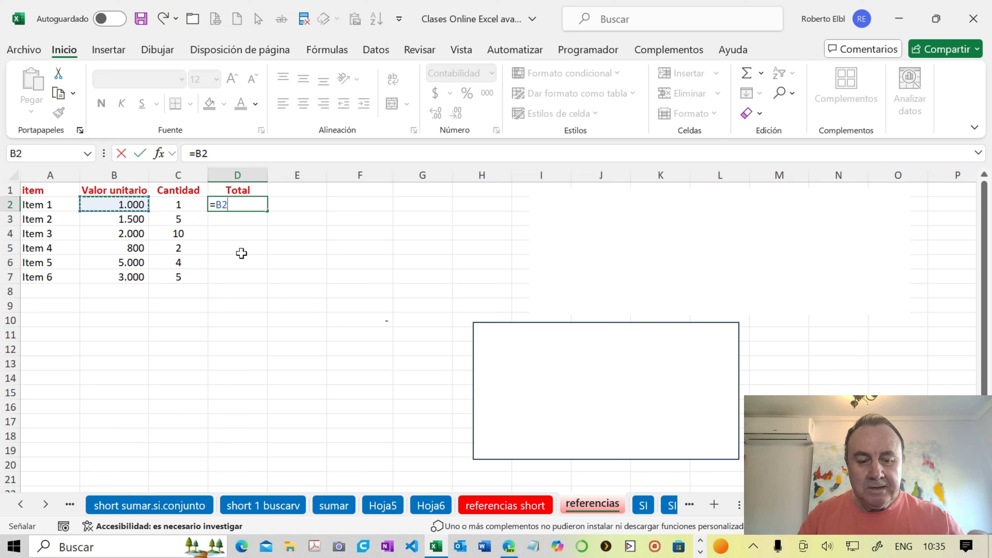
{"action": "type", "text": "*"}
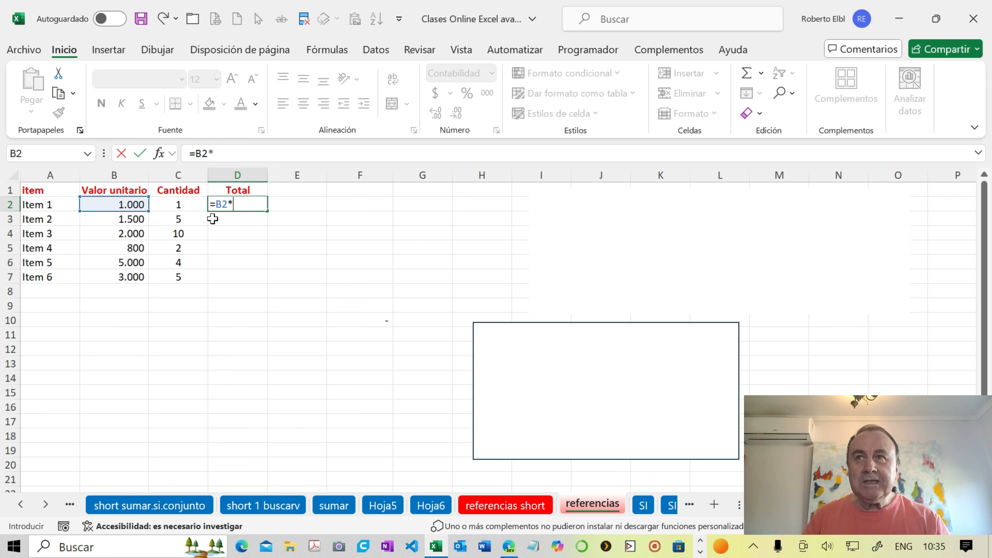
{"action": "left_click", "coordinate": [192, 204]}
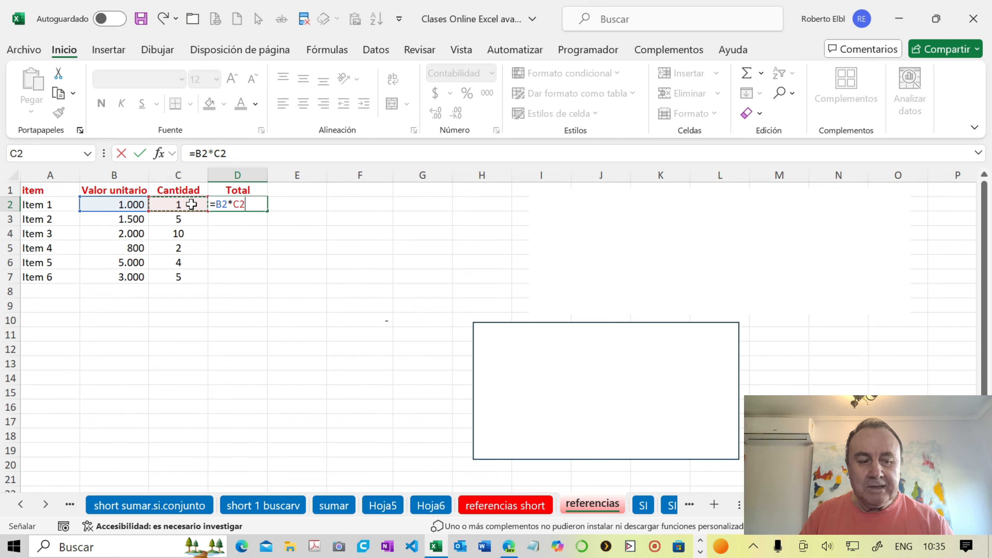
{"action": "key", "text": "Return"}
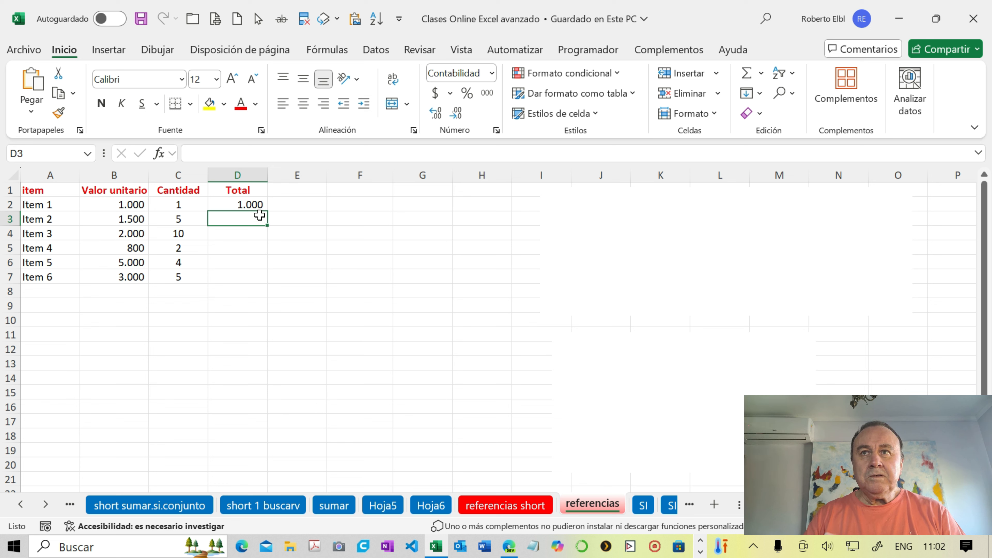
- Check the total formula in D2 against its source cells B2 and C2
{"action": "left_click", "coordinate": [254, 205]}
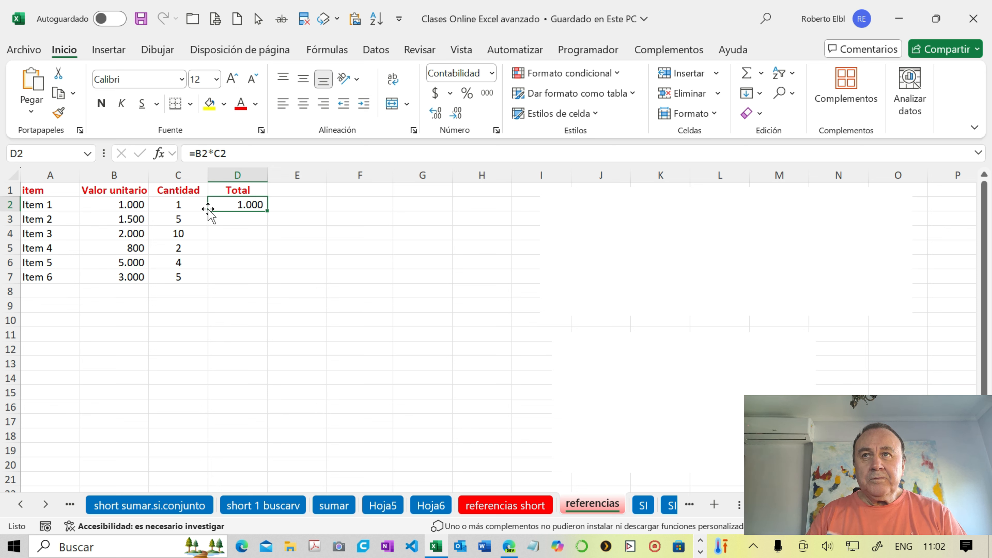
{"action": "left_click", "coordinate": [132, 204]}
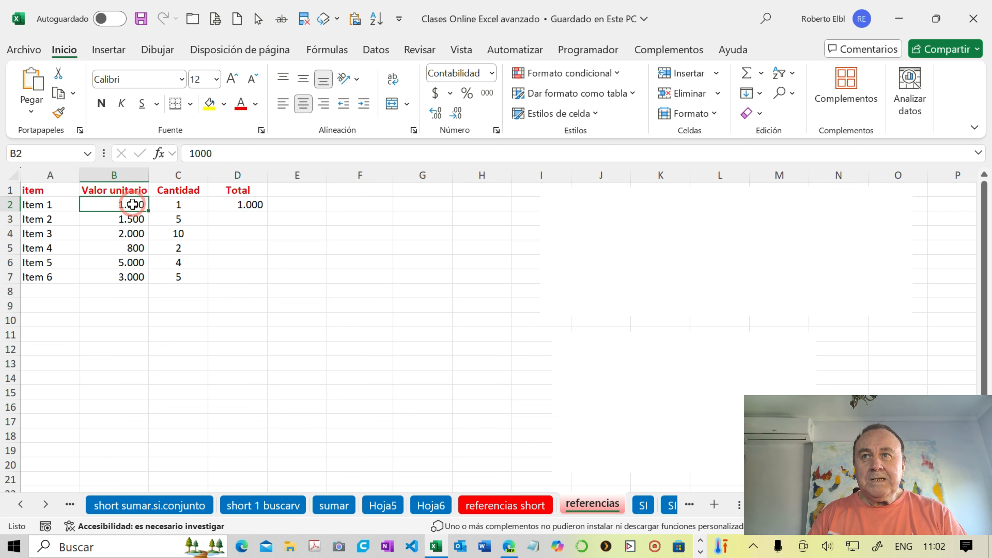
{"action": "left_click", "coordinate": [227, 205]}
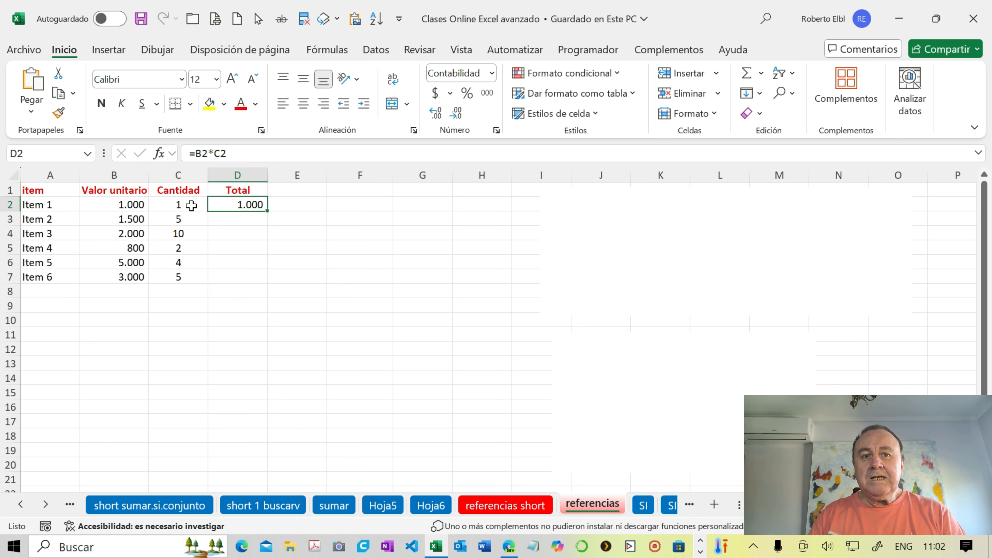
{"action": "left_click", "coordinate": [195, 204]}
- Fill the D2 formula down to D7, and undo the fill
{"action": "left_click", "coordinate": [233, 206]}
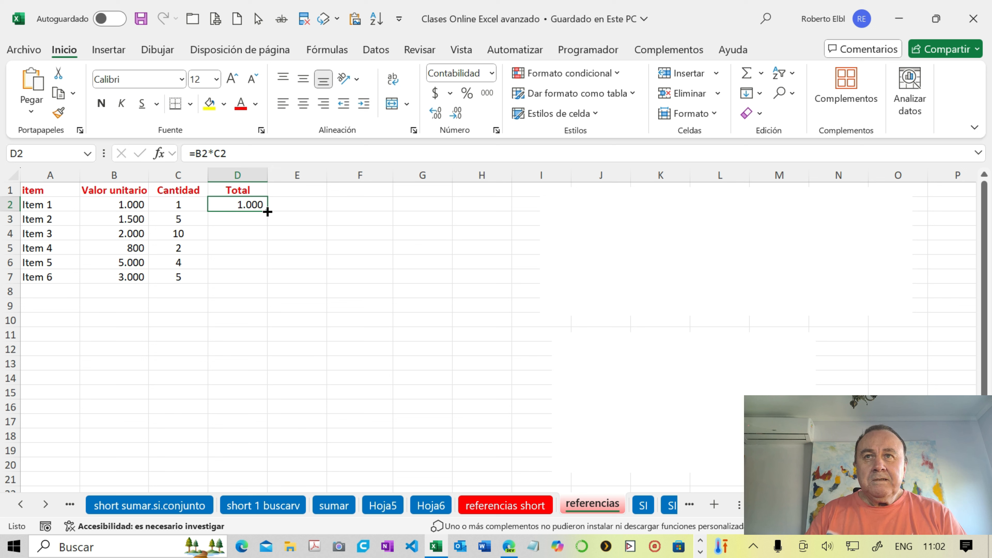
{"action": "left_click_drag", "start_coordinate": [267, 211], "coordinate": [268, 282]}
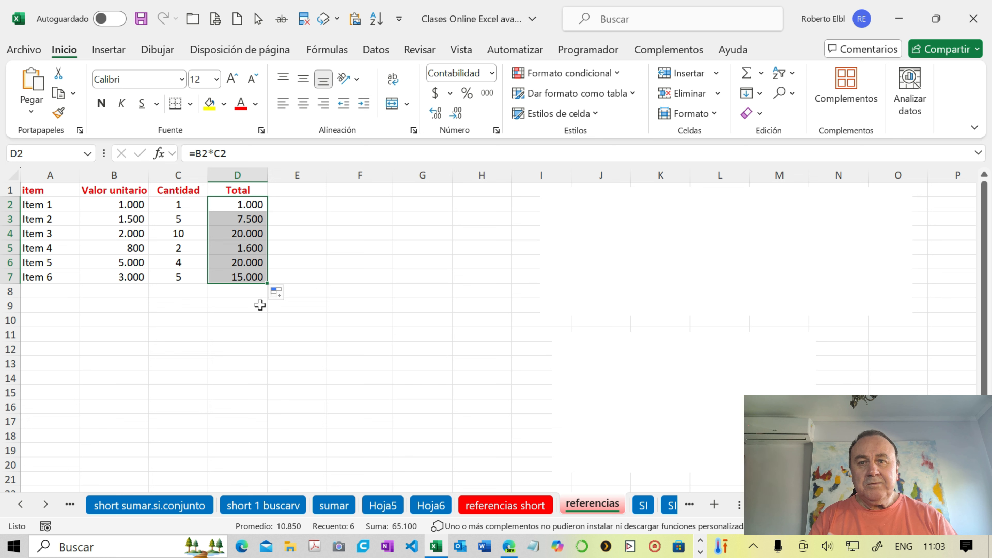
{"action": "key", "text": "ctrl+z"}
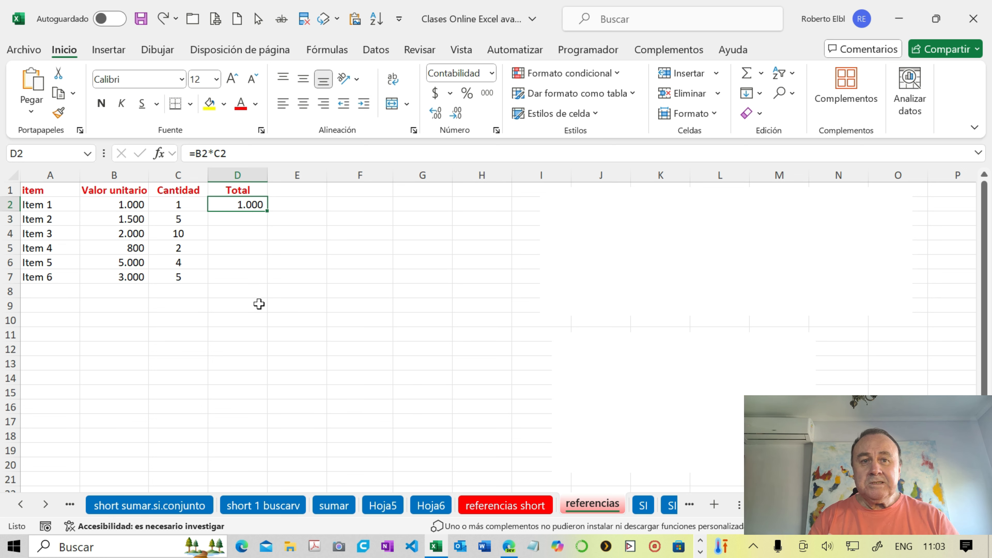
- Autofill the D2 formula down the Total column to D7, and check where the Cantidad data ends
{"action": "left_click", "coordinate": [235, 206]}
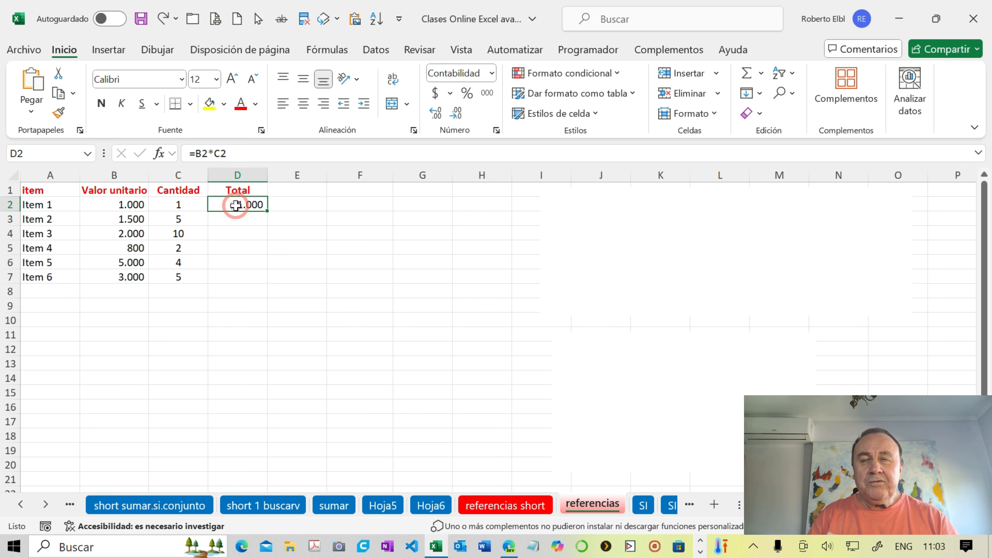
{"action": "double_click", "coordinate": [268, 212]}
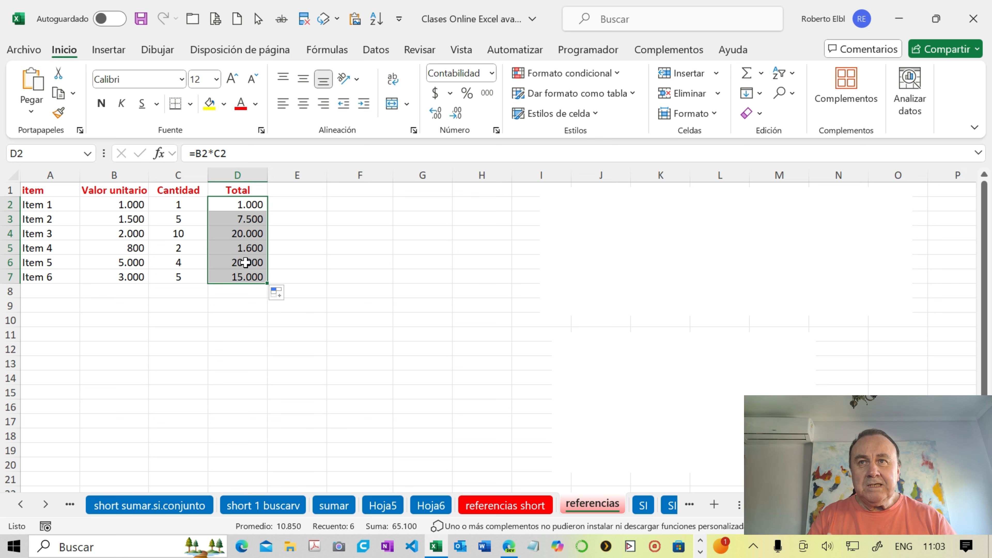
{"action": "left_click", "coordinate": [196, 274]}
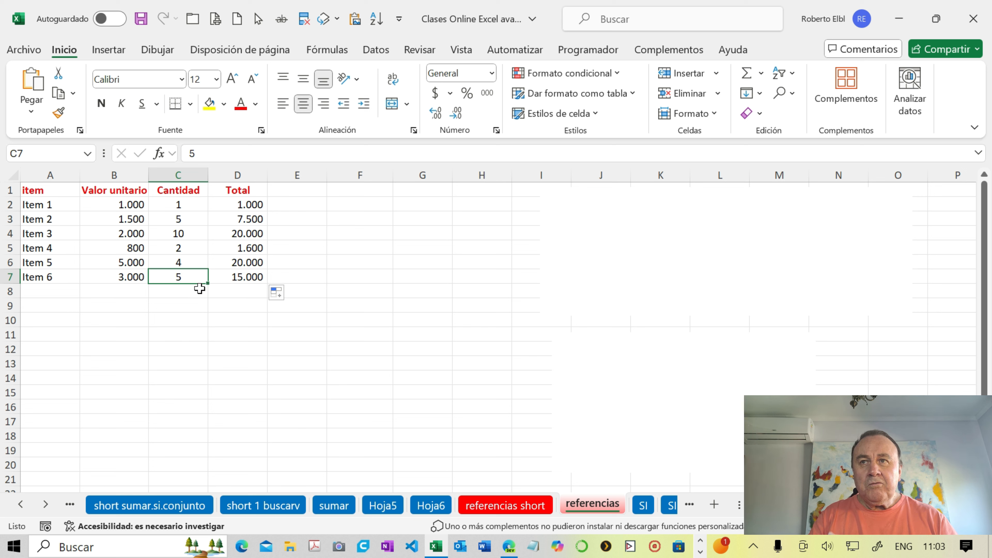
{"action": "left_click", "coordinate": [197, 291]}
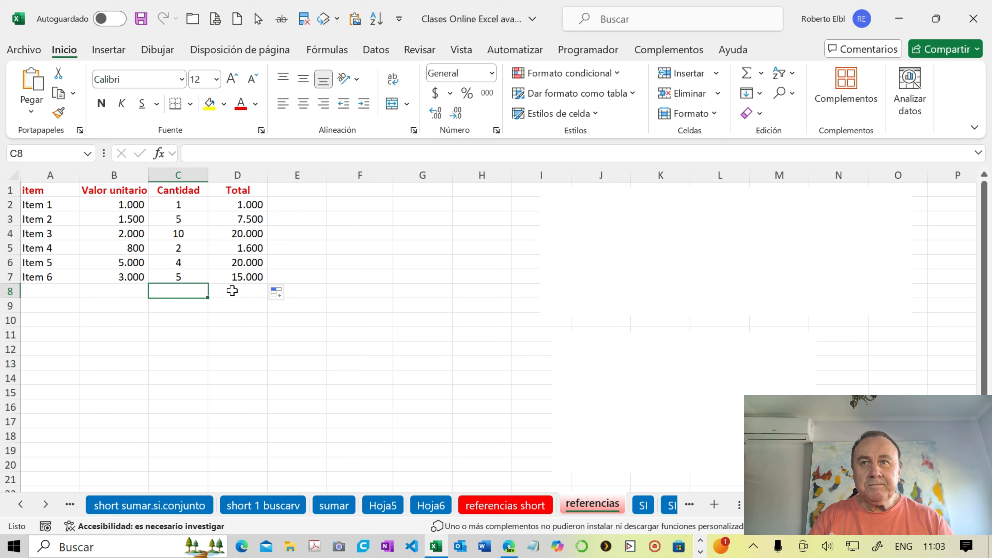
- Check the formulas in the first three Total cells, D2, D3 and D4
{"action": "left_click", "coordinate": [250, 205]}
{"action": "left_click", "coordinate": [249, 218]}
{"action": "left_click", "coordinate": [246, 234]}
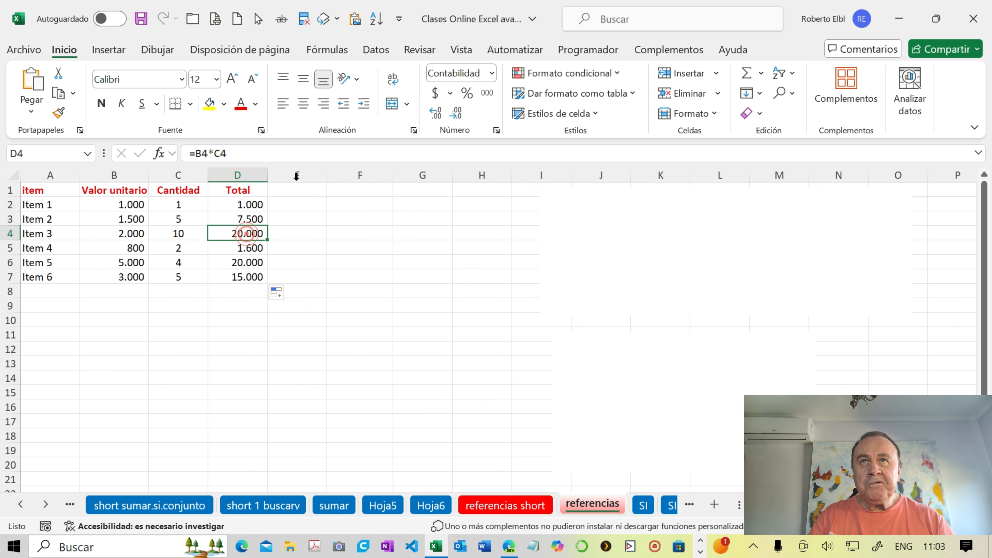
- Show the sheet's formulas instead of their results, and deselect the Total column
{"action": "left_click", "coordinate": [331, 52]}
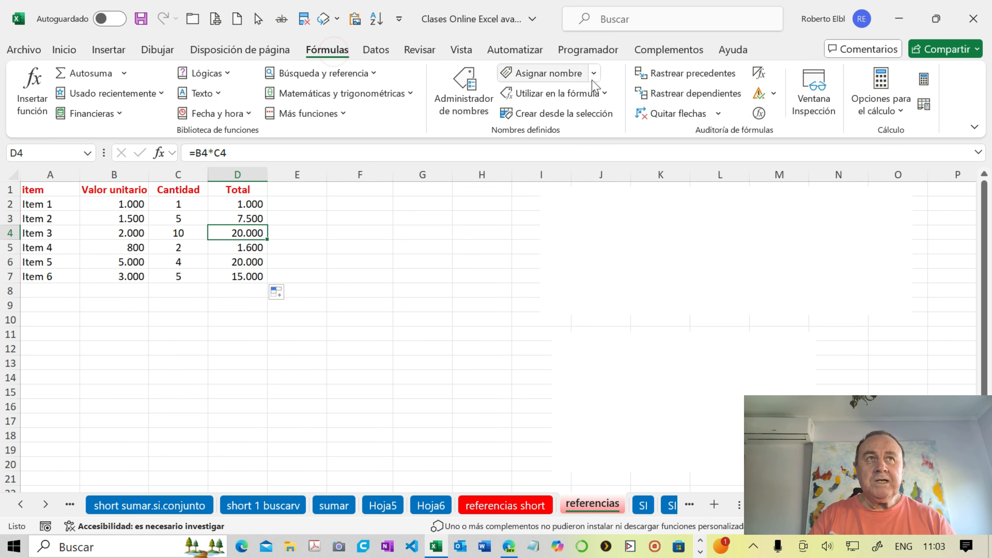
{"action": "left_click", "coordinate": [758, 73]}
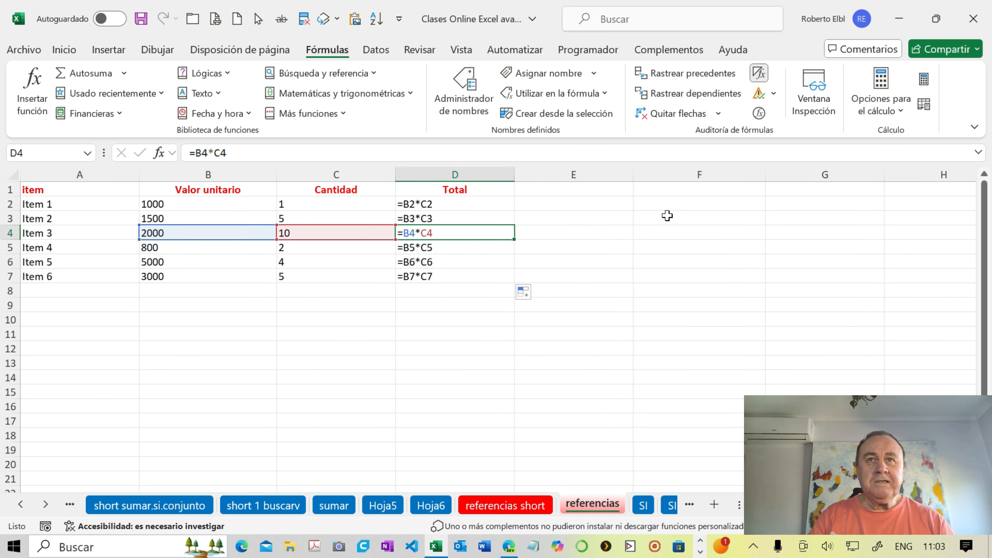
{"action": "left_click", "coordinate": [624, 250]}
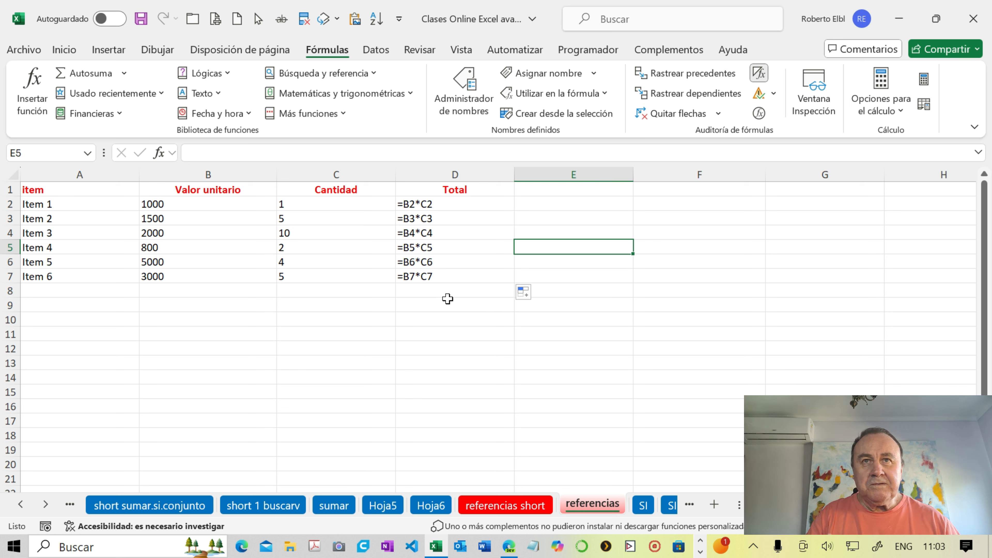
- Inspect the highlighted references of each Total formula in turn, from D2 down to D7
{"action": "double_click", "coordinate": [439, 205]}
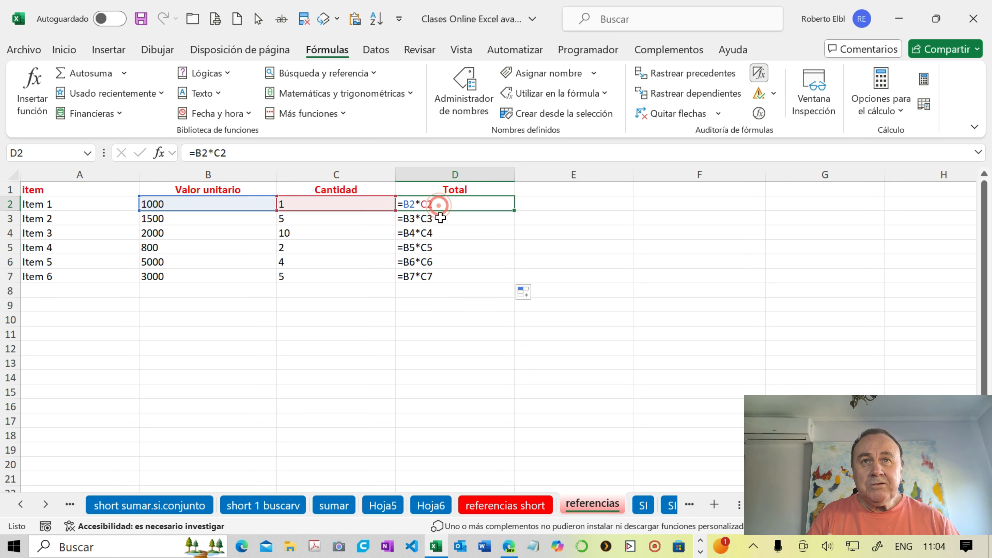
{"action": "double_click", "coordinate": [441, 218]}
{"action": "double_click", "coordinate": [444, 232]}
{"action": "double_click", "coordinate": [446, 247]}
{"action": "double_click", "coordinate": [449, 260]}
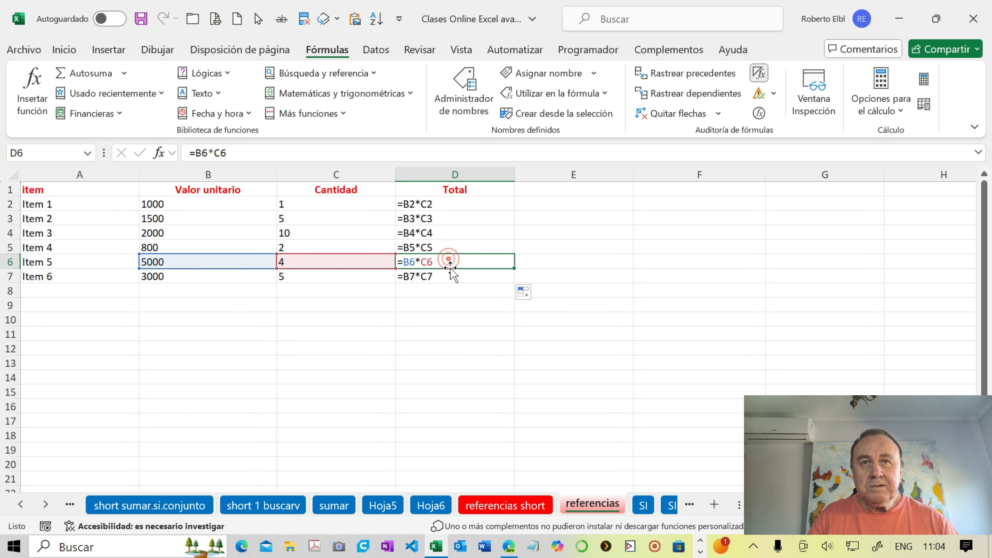
{"action": "double_click", "coordinate": [451, 274]}
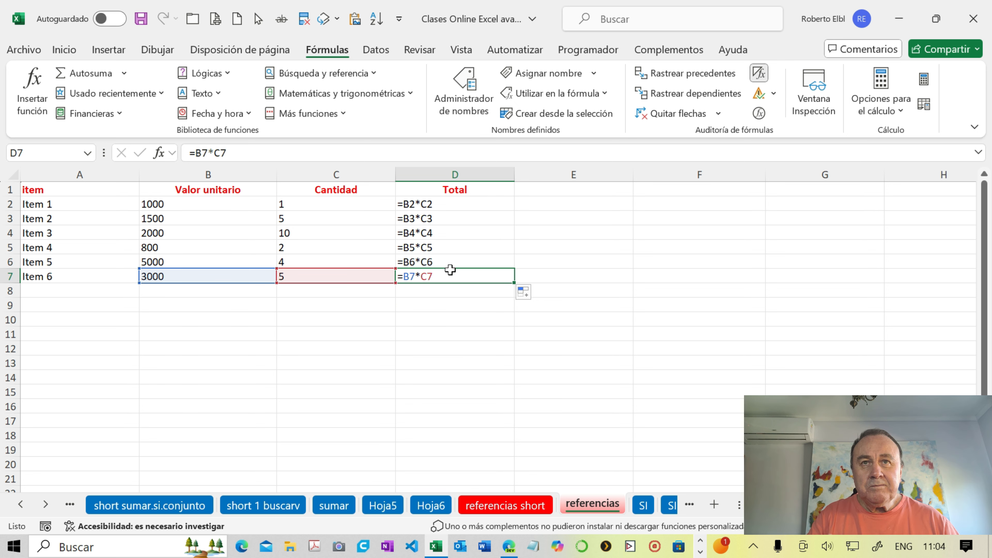
- Switch the sheet back to showing results, and trace the precedents of cells D2, D3 and D4
{"action": "double_click", "coordinate": [445, 204]}
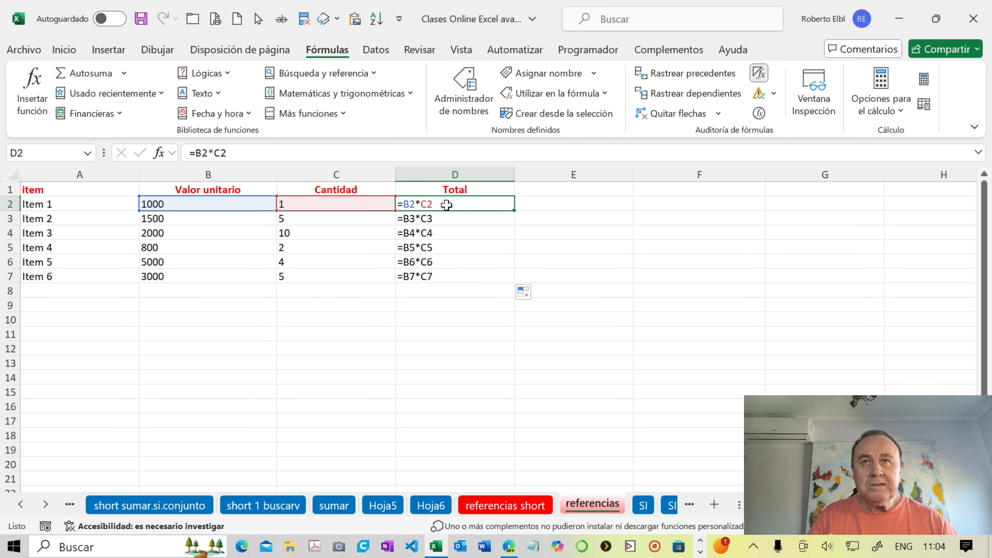
{"action": "left_click", "coordinate": [759, 73]}
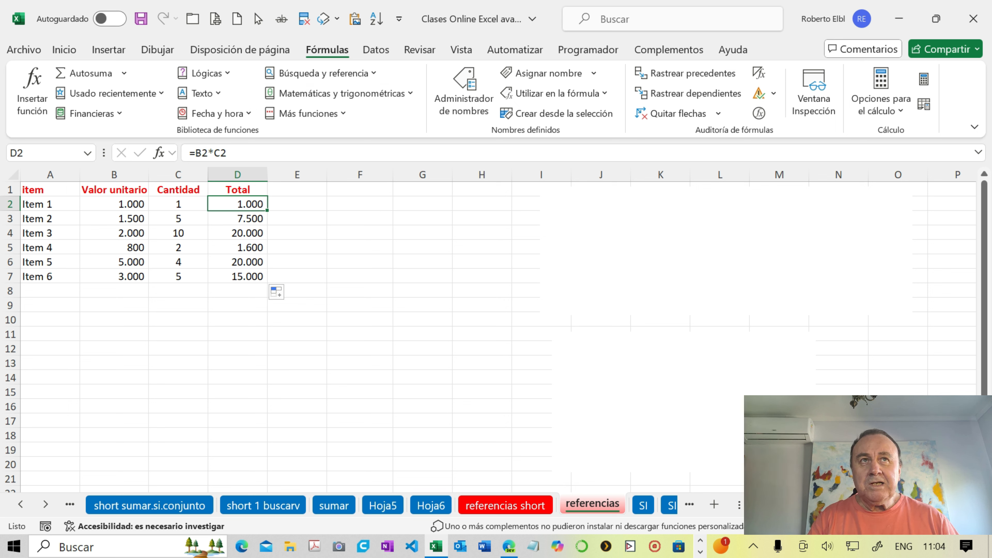
{"action": "left_click", "coordinate": [669, 79]}
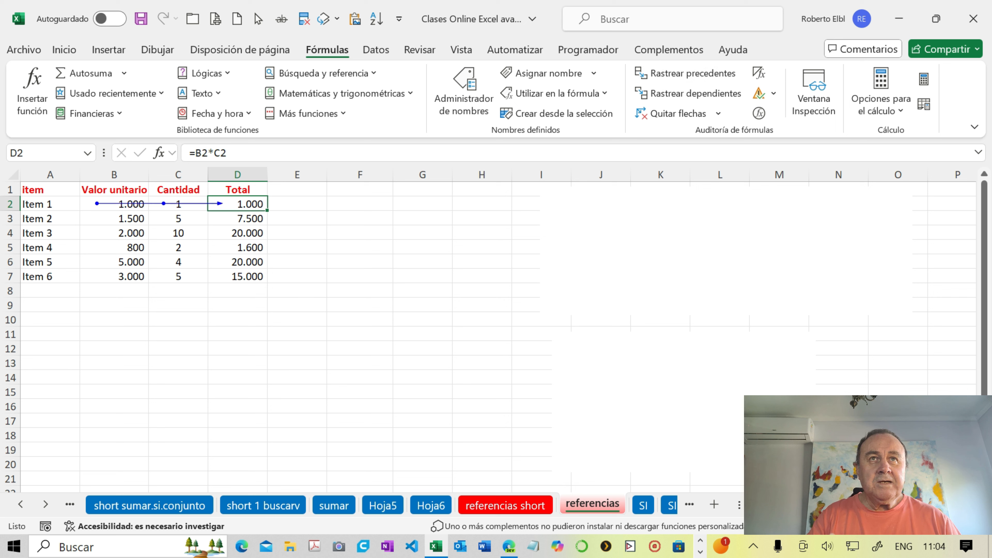
{"action": "left_click", "coordinate": [240, 218]}
{"action": "left_click", "coordinate": [671, 74]}
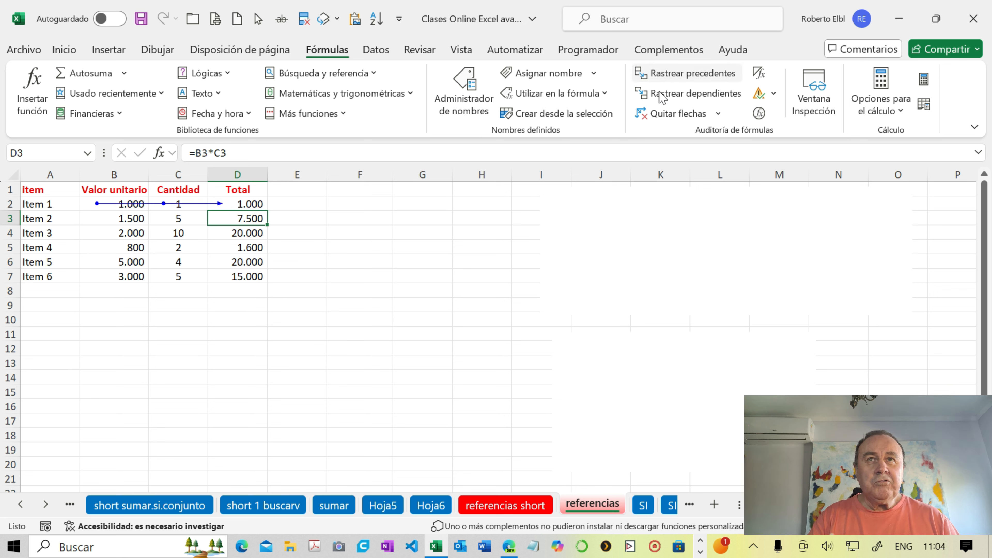
{"action": "left_click", "coordinate": [253, 233]}
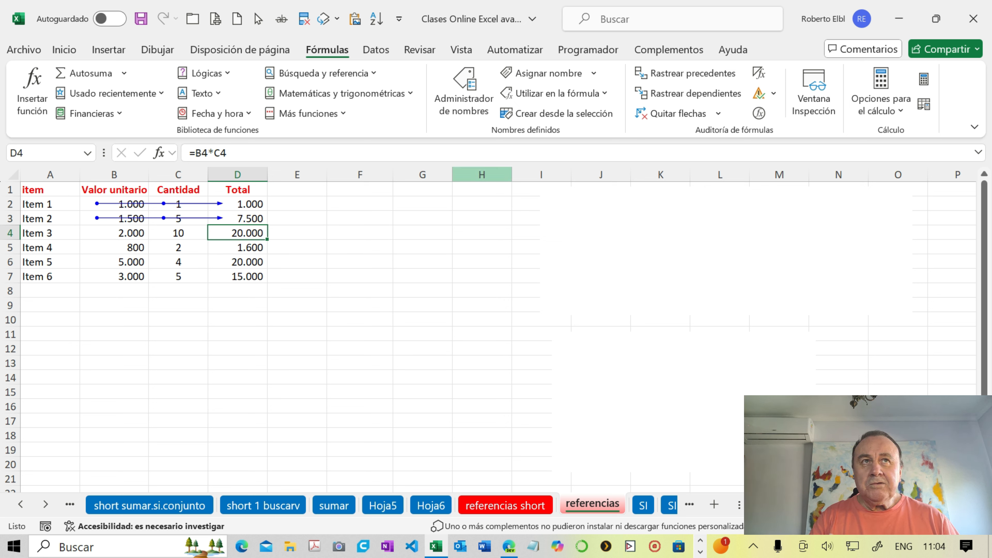
{"action": "left_click", "coordinate": [670, 80]}
- Trace the precedents of the remaining Total cells D5, D6 and D7
{"action": "left_click", "coordinate": [229, 247]}
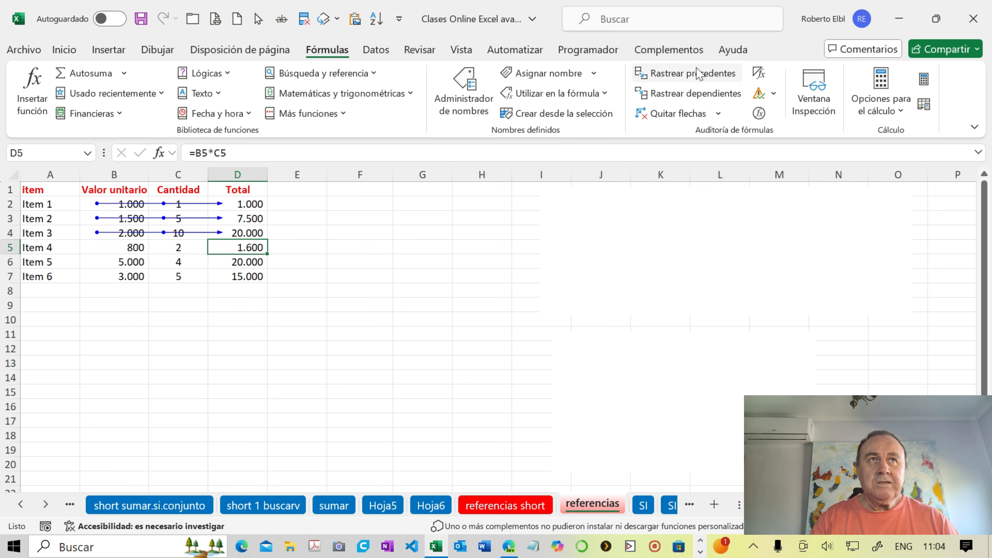
{"action": "left_click", "coordinate": [670, 73]}
{"action": "left_click", "coordinate": [254, 262]}
{"action": "left_click", "coordinate": [659, 75]}
{"action": "left_click", "coordinate": [238, 276]}
{"action": "left_click", "coordinate": [659, 74]}
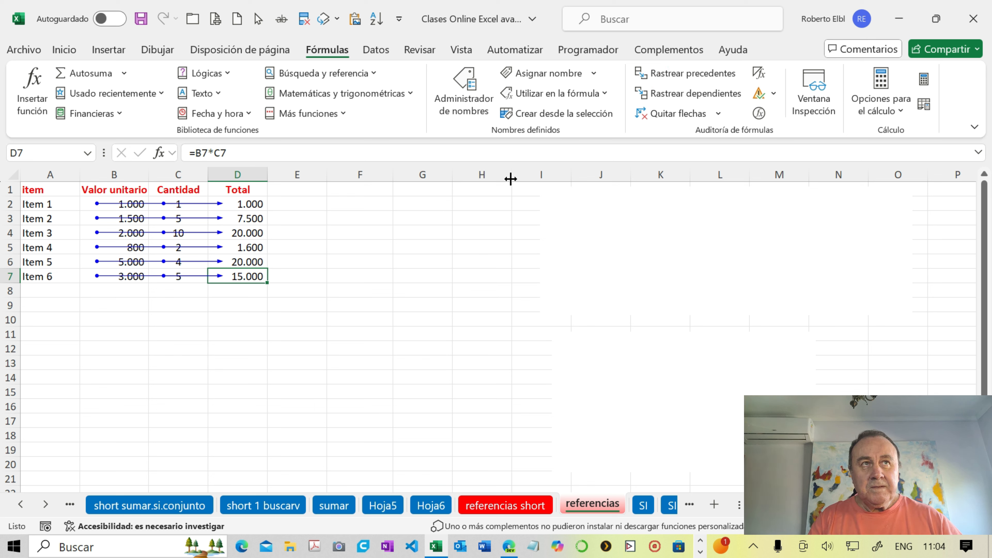
- Remove the tracer arrows from the sheet and delete the blank rectangle covering the relative references note
{"action": "left_click", "coordinate": [670, 114]}
{"action": "left_click", "coordinate": [602, 215]}
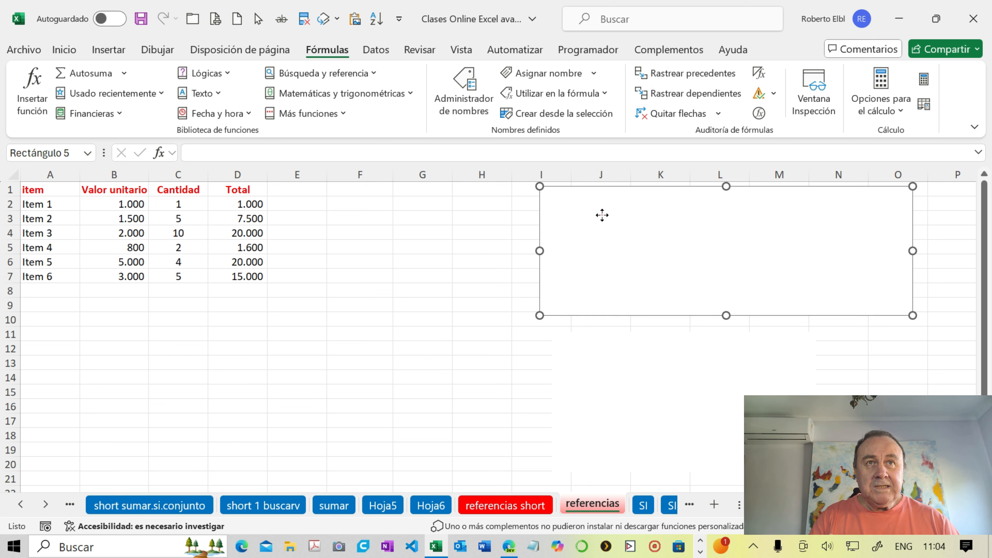
{"action": "left_click", "coordinate": [602, 215]}
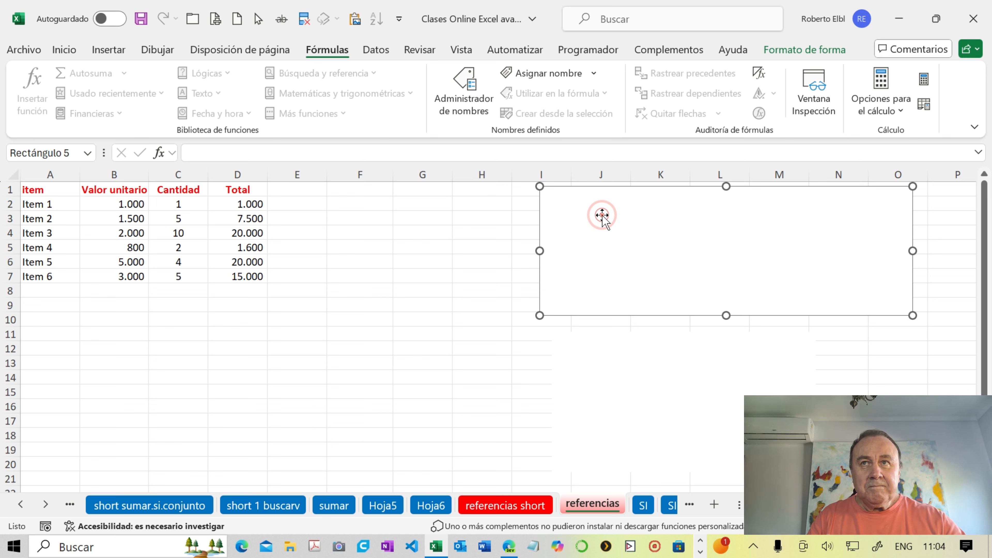
{"action": "key", "text": "Delete"}
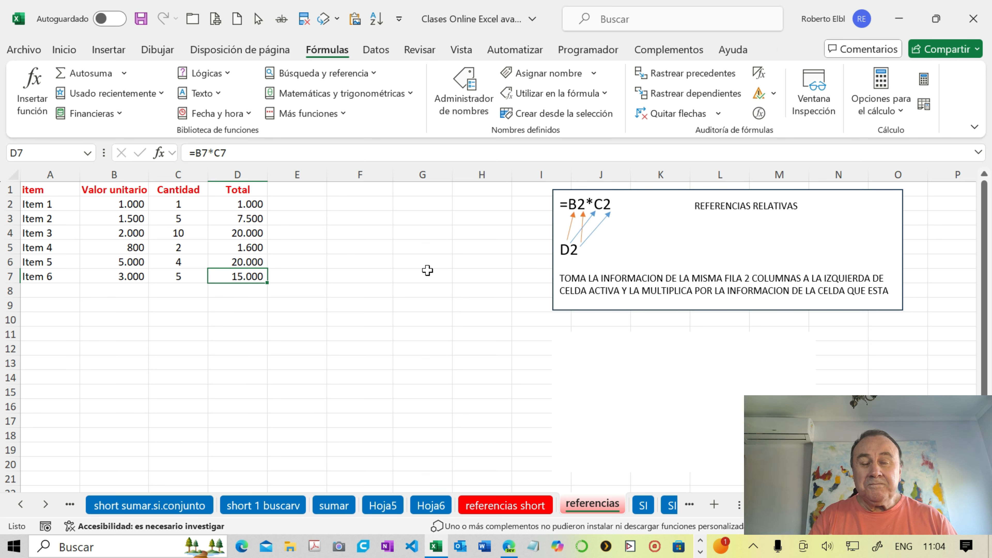
- Compare the formula in cell D2 with the relative references note and its arrows from D2 to B2 and C2
{"action": "left_click", "coordinate": [253, 204]}
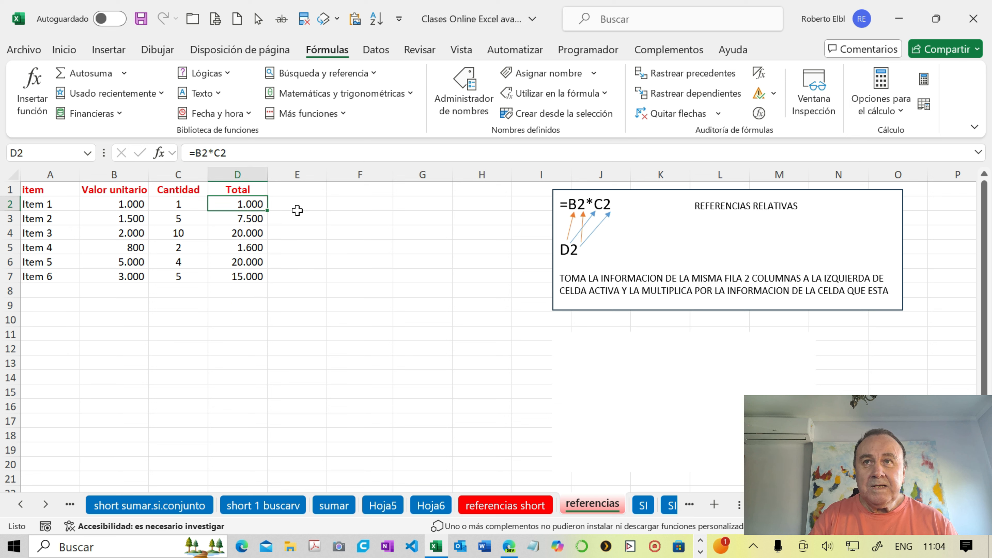
{"action": "left_click_drag", "start_coordinate": [582, 251], "coordinate": [561, 252]}
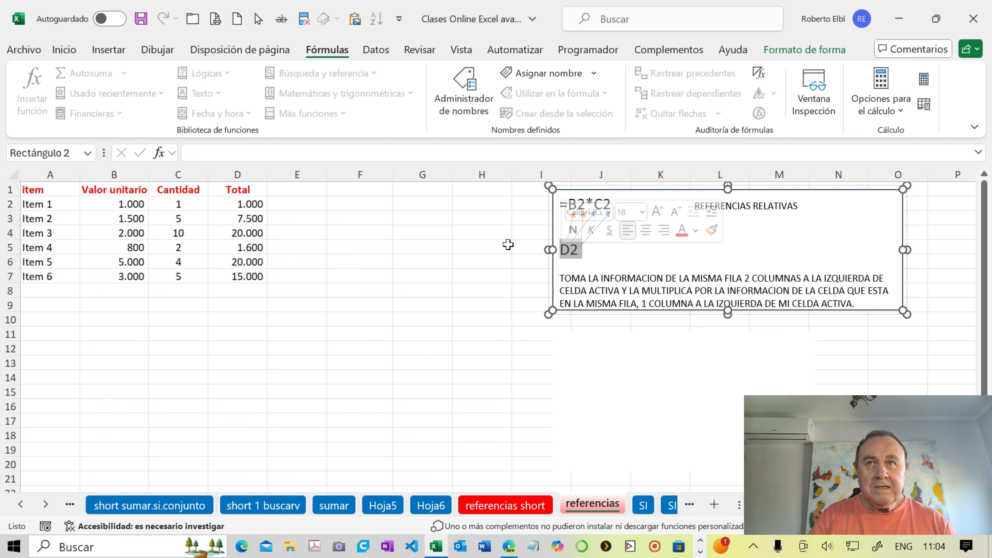
{"action": "left_click", "coordinate": [250, 203]}
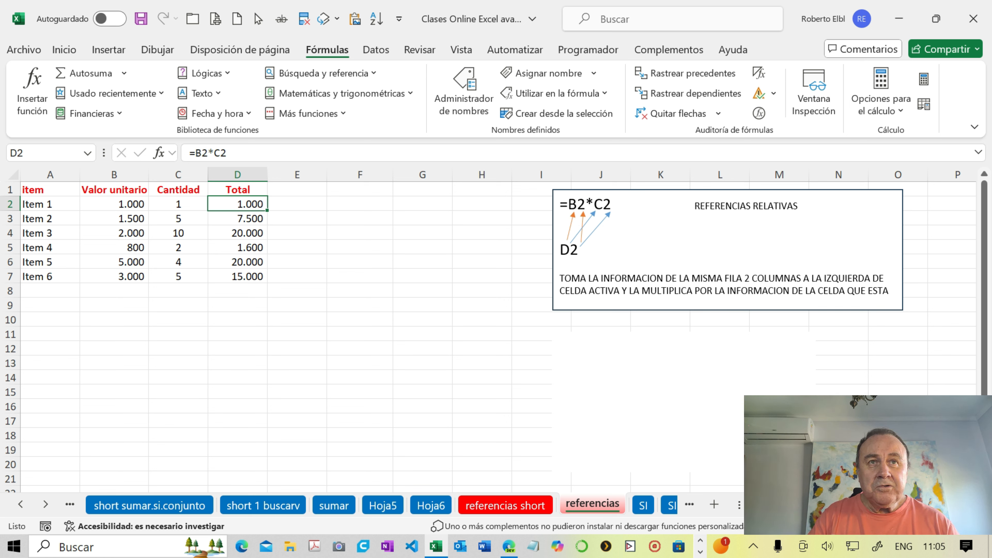
{"action": "left_click", "coordinate": [569, 224]}
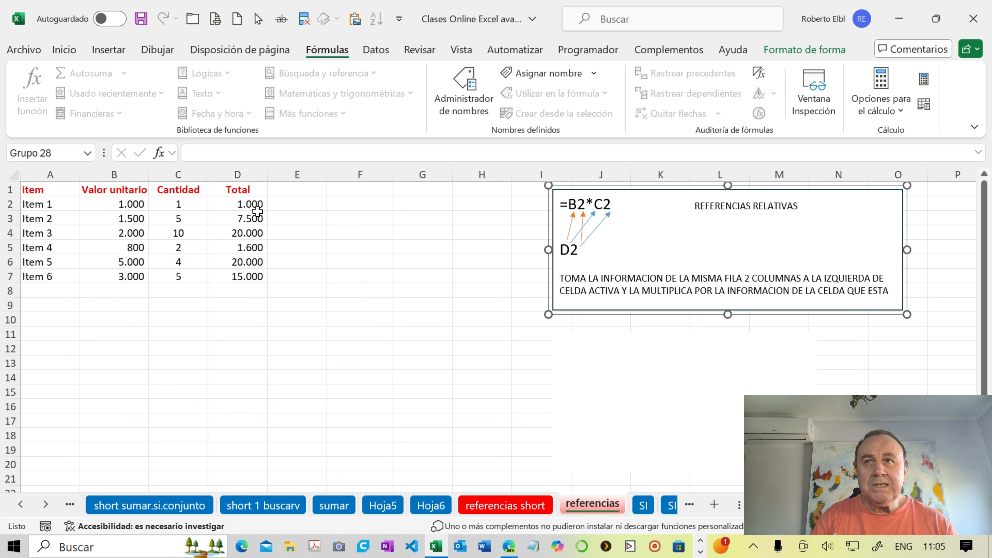
- Copy the Total formula from D2 and paste it into cells B10 and F10
{"action": "left_click", "coordinate": [250, 204]}
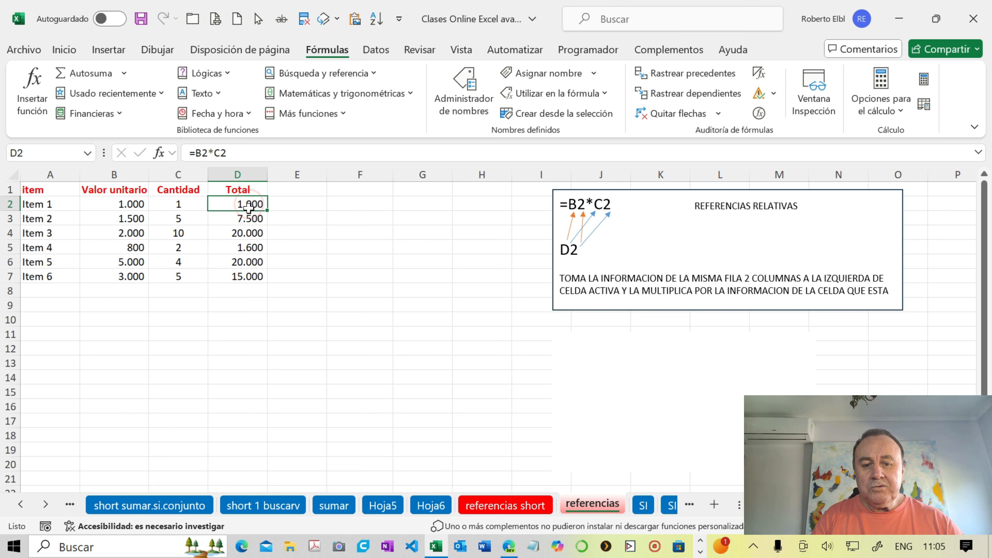
{"action": "key", "text": "ctrl+c"}
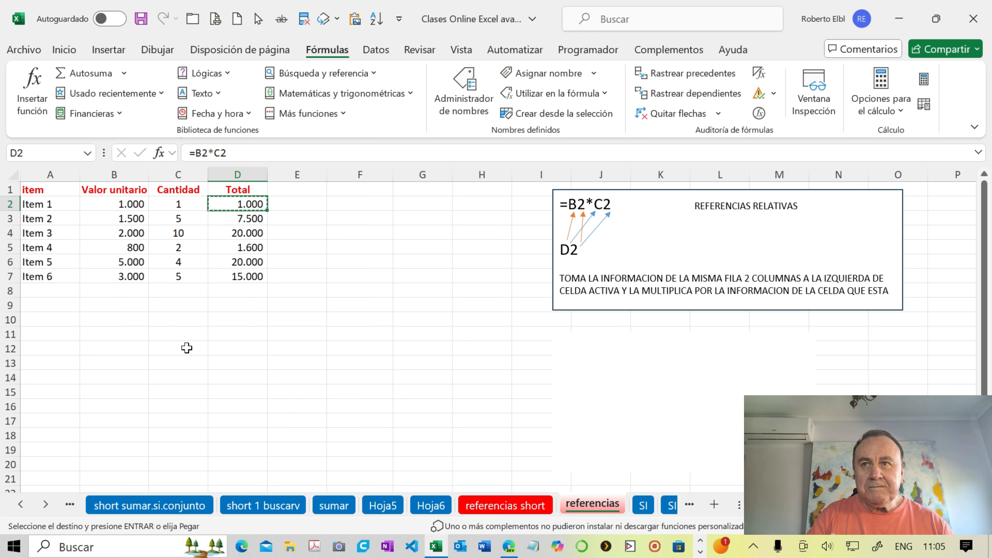
{"action": "left_click", "coordinate": [132, 319]}
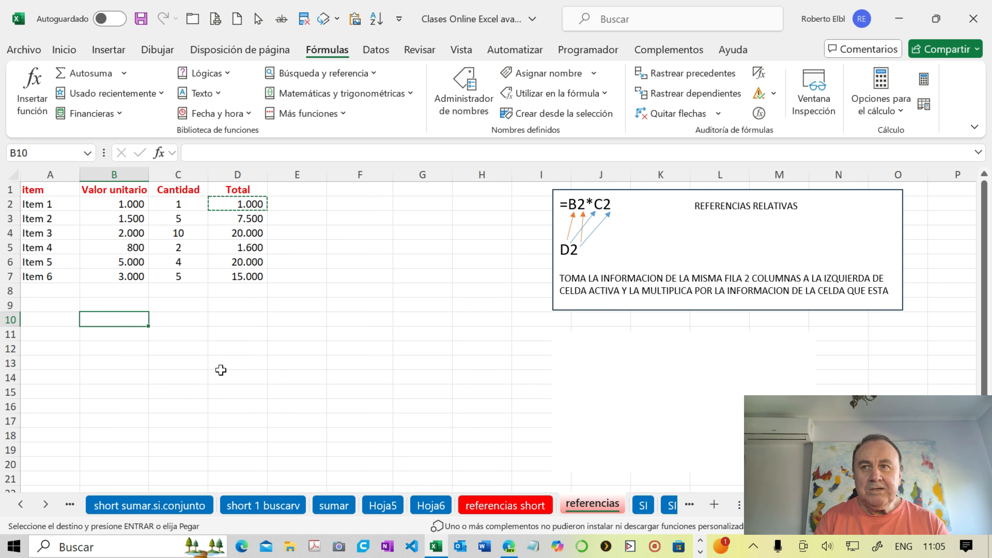
{"action": "key", "text": "ctrl+v"}
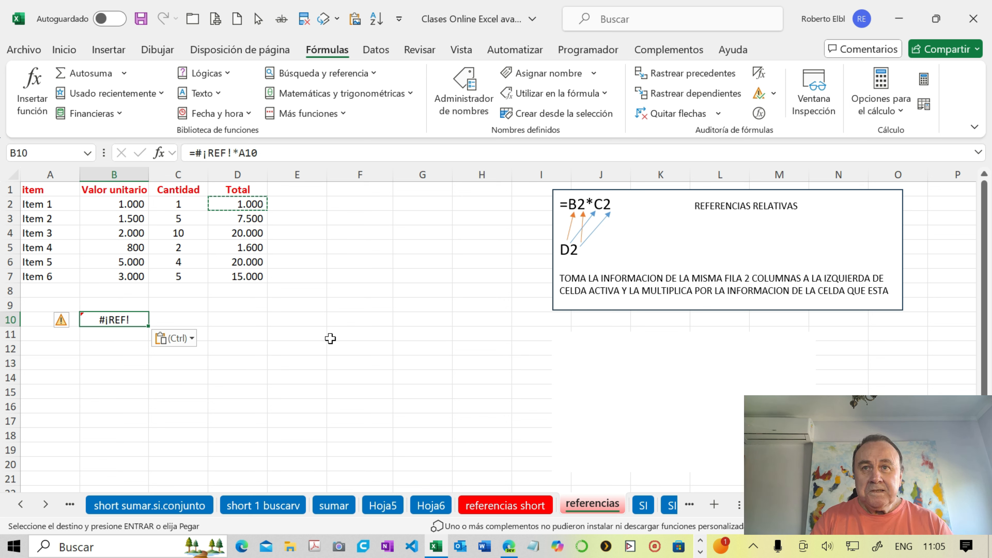
{"action": "left_click", "coordinate": [361, 320]}
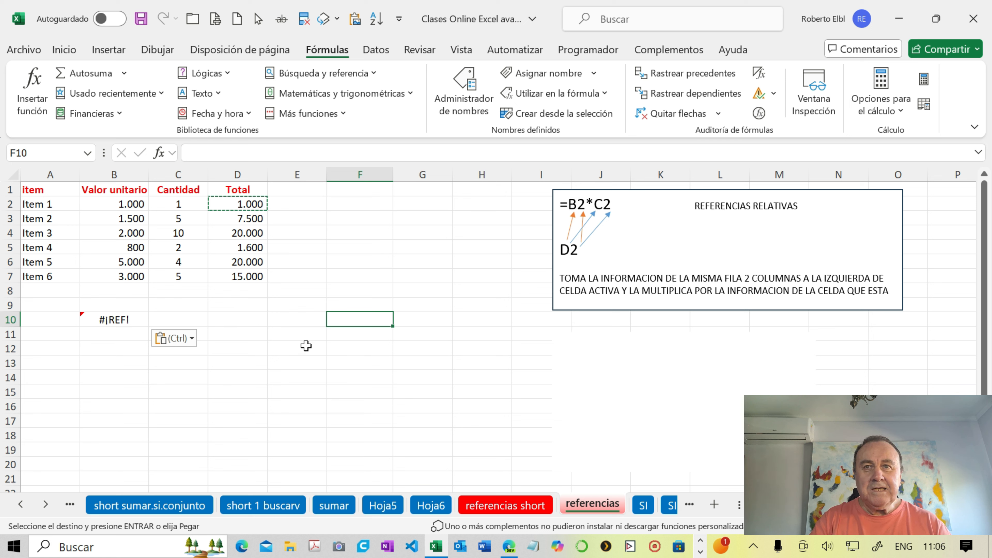
{"action": "key", "text": "ctrl+v"}
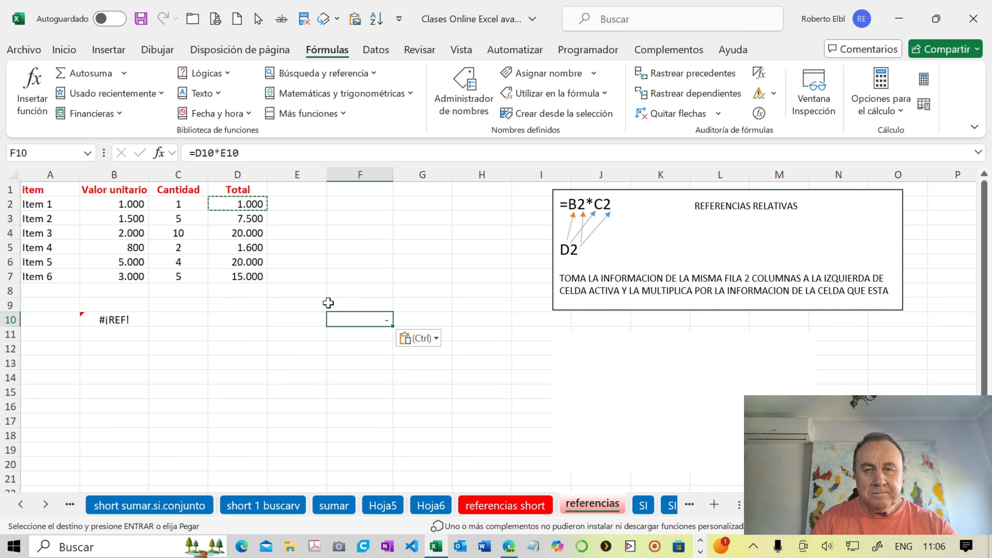
- Clear the pasted test formulas from cells F10 and B10
{"action": "key", "text": "Escape"}
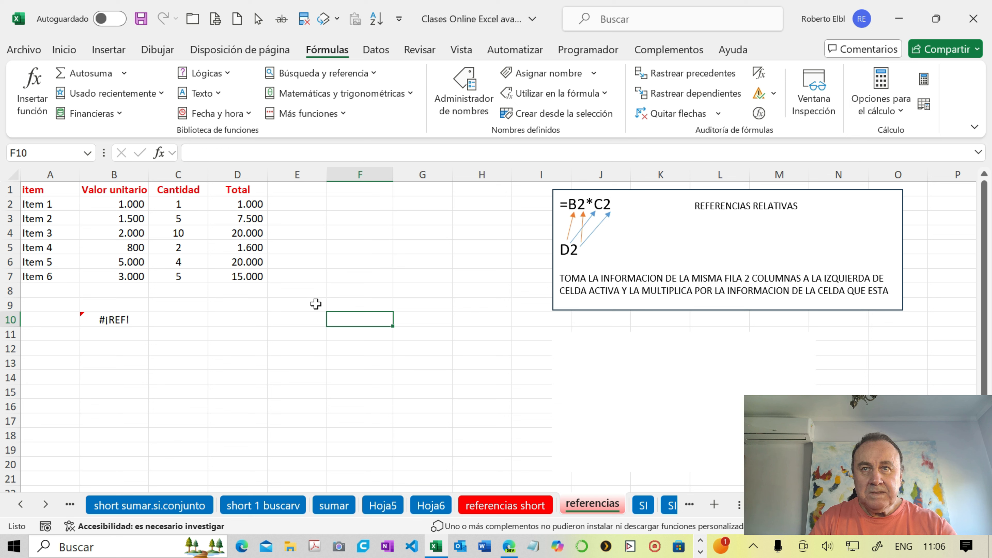
{"action": "left_click", "coordinate": [129, 319]}
{"action": "key", "text": "Delete"}
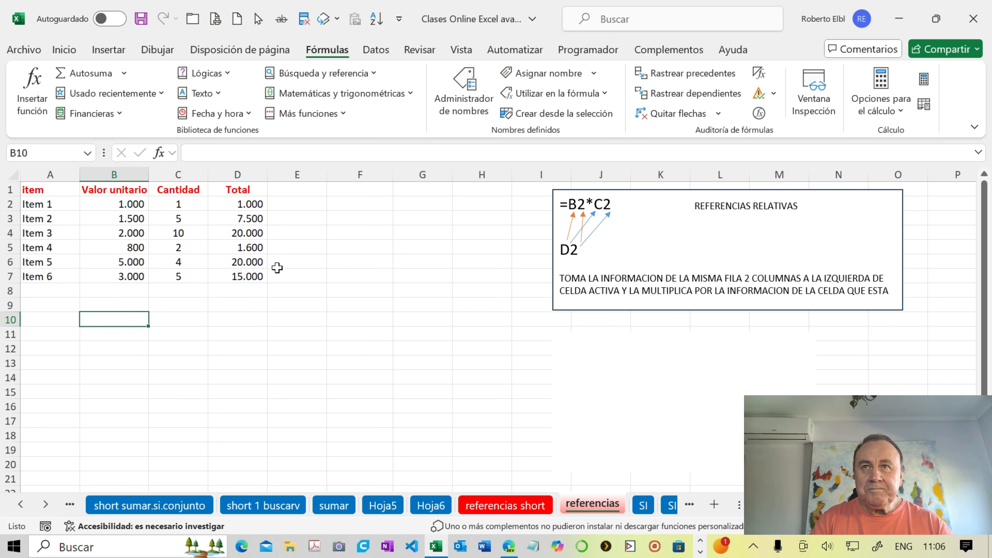
- Enter the heading "Total Us$" in cell E1, beside the Total column
{"action": "left_click", "coordinate": [292, 190]}
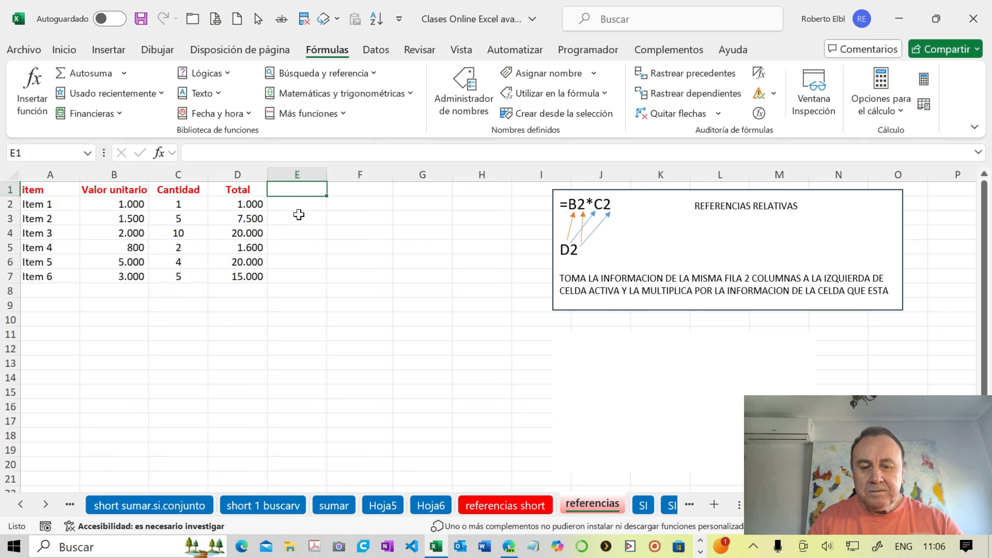
{"action": "type", "text": "Total"}
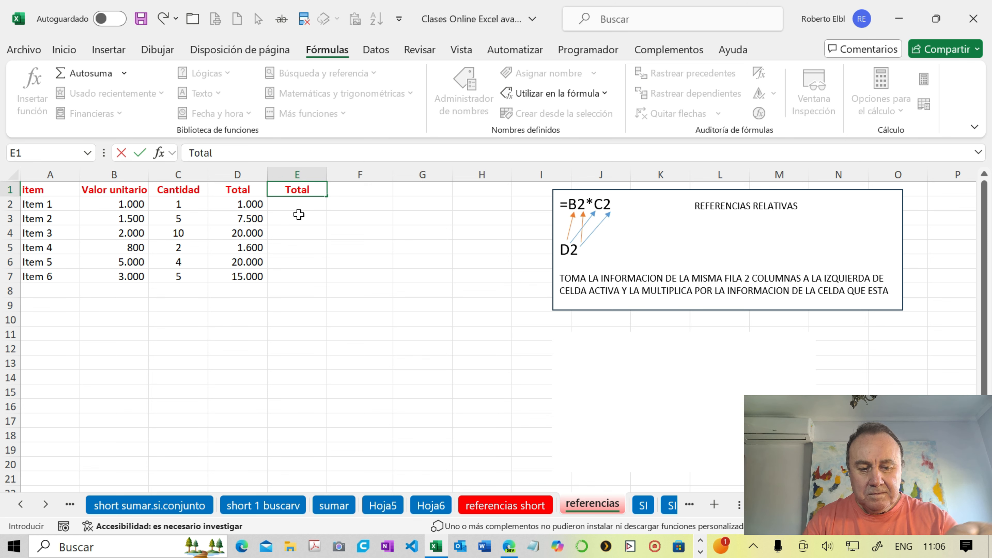
{"action": "type", "text": " U"}
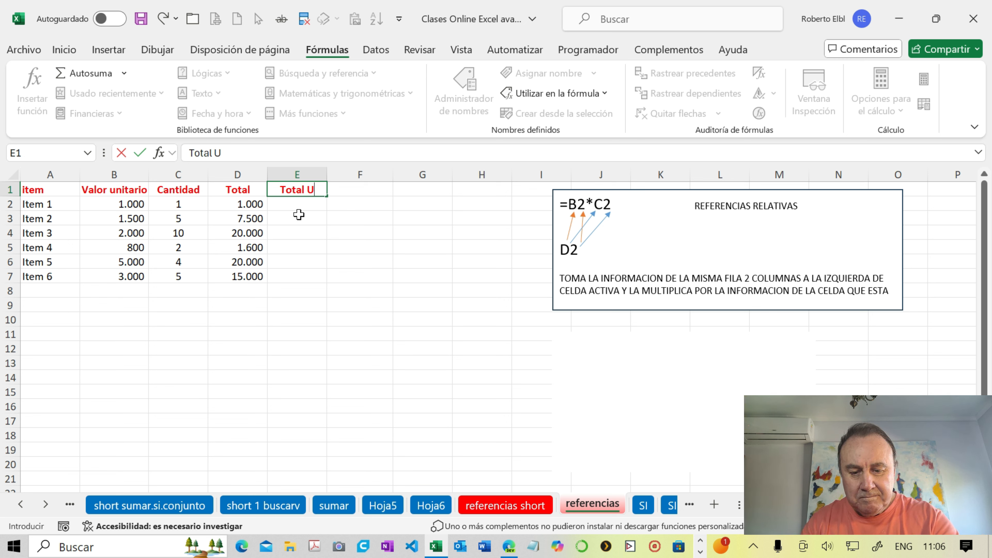
{"action": "type", "text": "s$"}
{"action": "key", "text": "Return"}
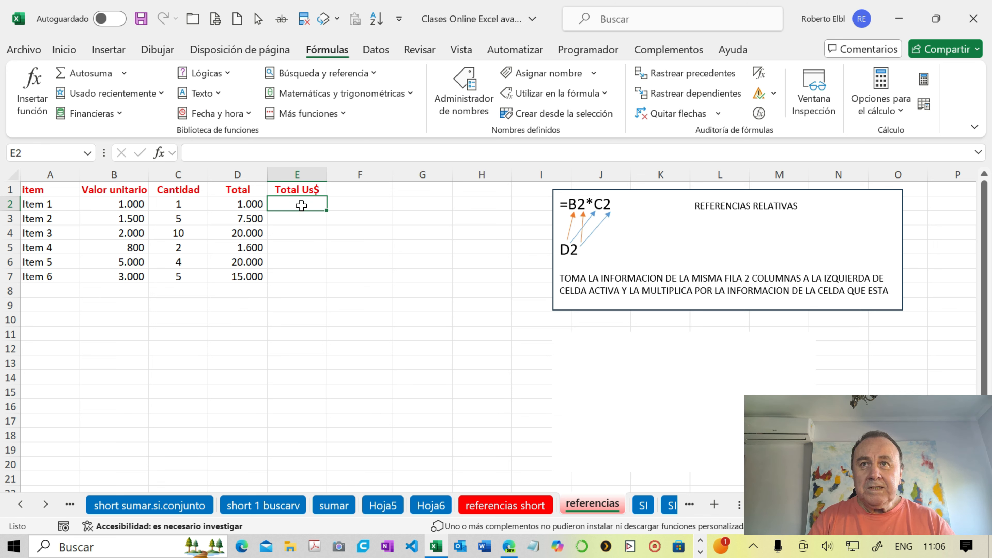
- Enter the formula =D2/1000 in E2 and fill it down the Total Us$ column to E7
{"action": "type", "text": "="}
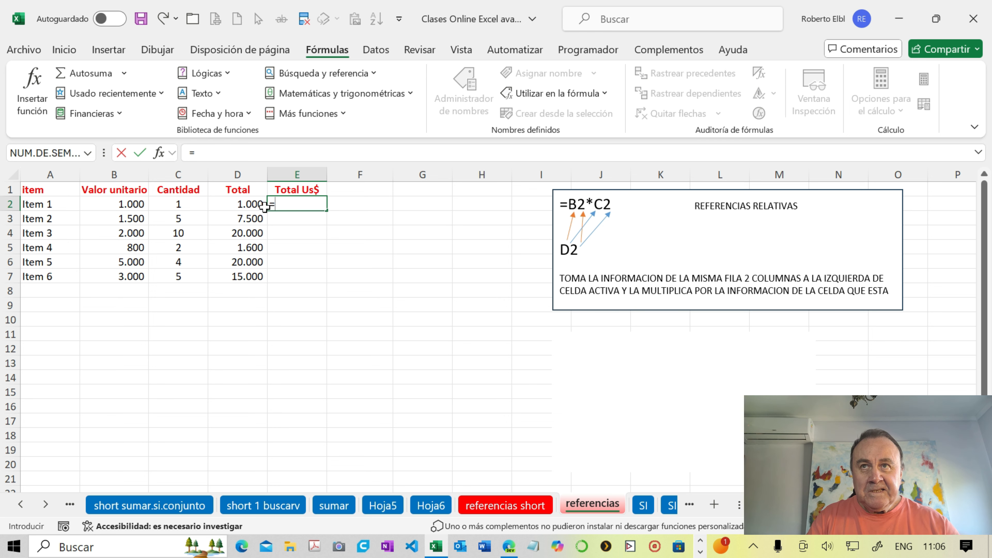
{"action": "left_click", "coordinate": [248, 204]}
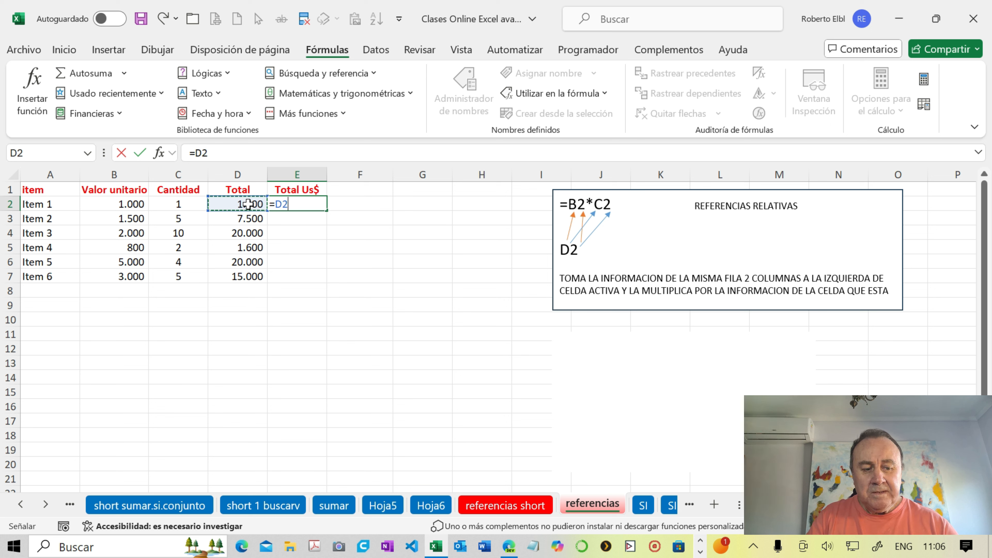
{"action": "type", "text": "/"}
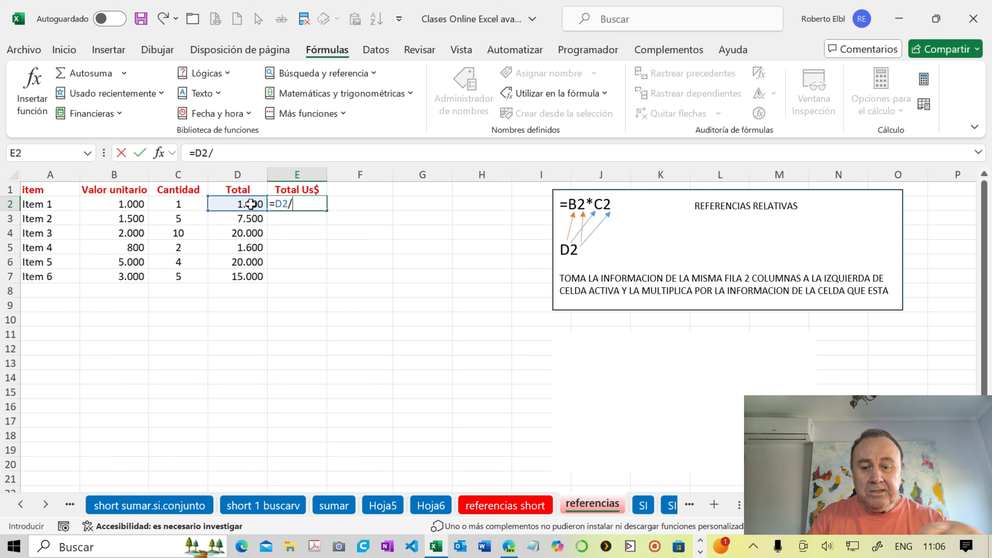
{"action": "type", "text": "1000"}
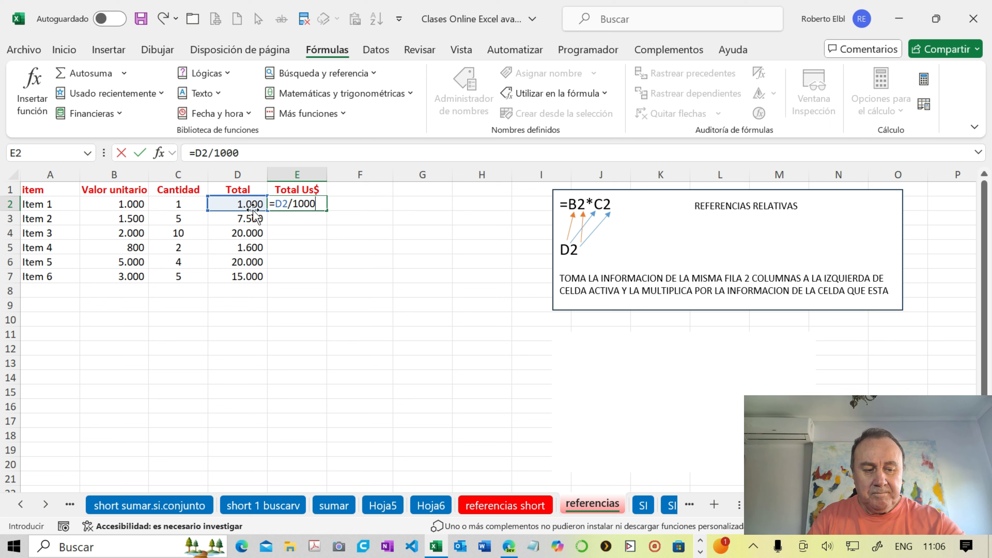
{"action": "key", "text": "Return"}
{"action": "left_click", "coordinate": [302, 203]}
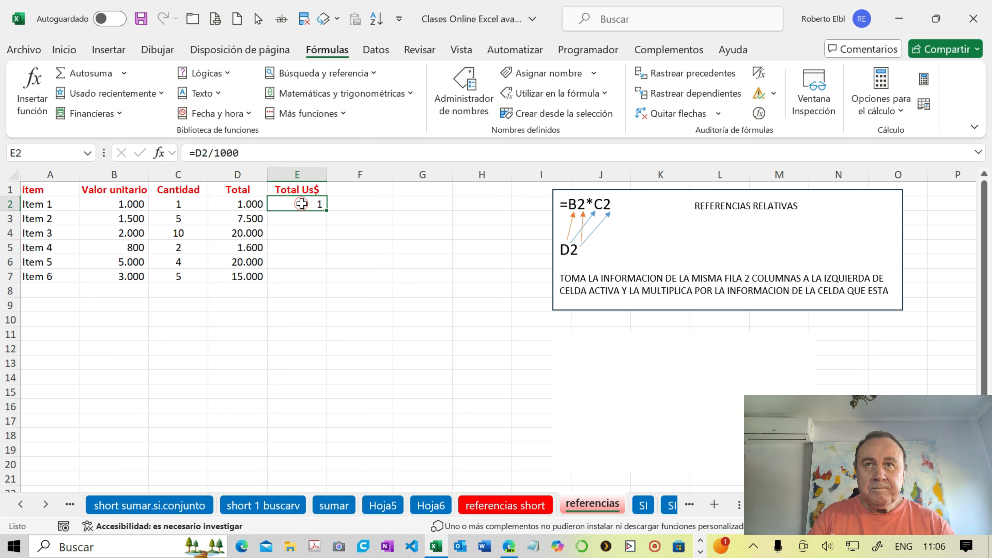
{"action": "double_click", "coordinate": [325, 209]}
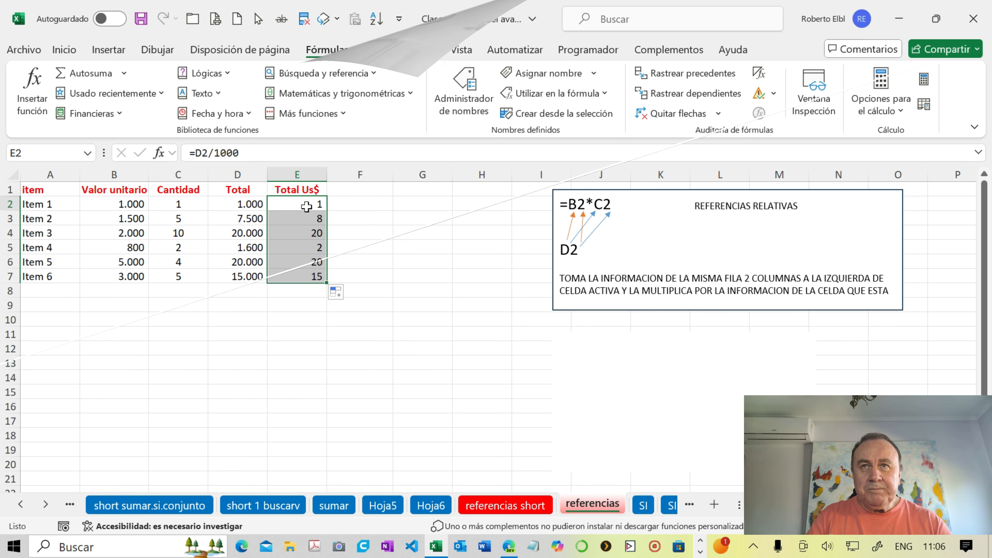
- Clear the formulas from E2:E7 in the Total Us$ column
{"action": "left_click", "coordinate": [306, 205]}
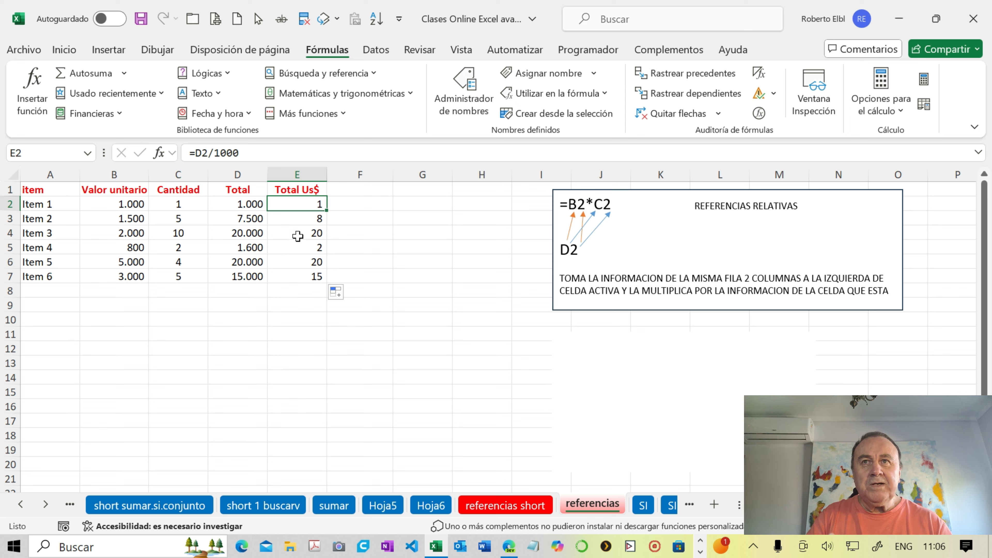
{"action": "left_click_drag", "start_coordinate": [293, 204], "coordinate": [308, 266]}
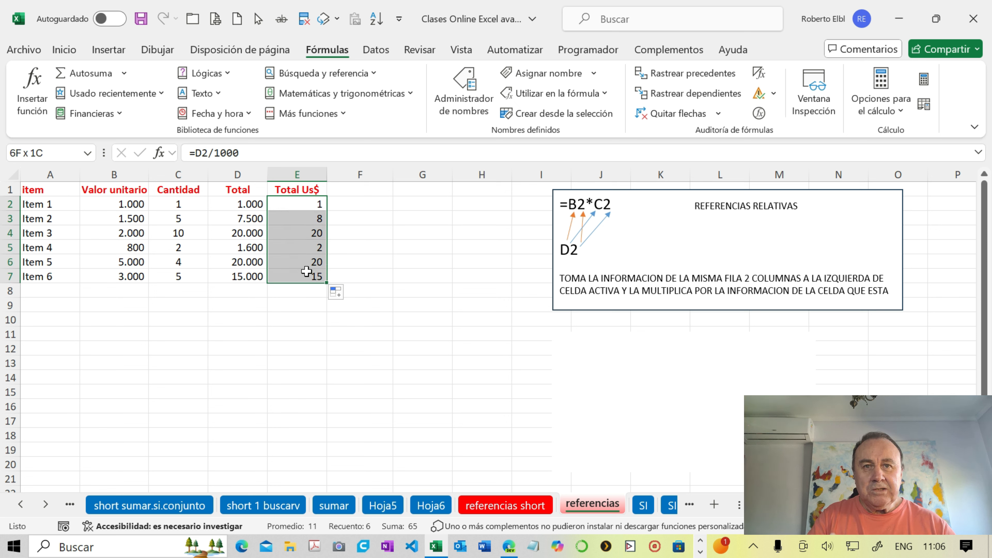
{"action": "key", "text": "Delete"}
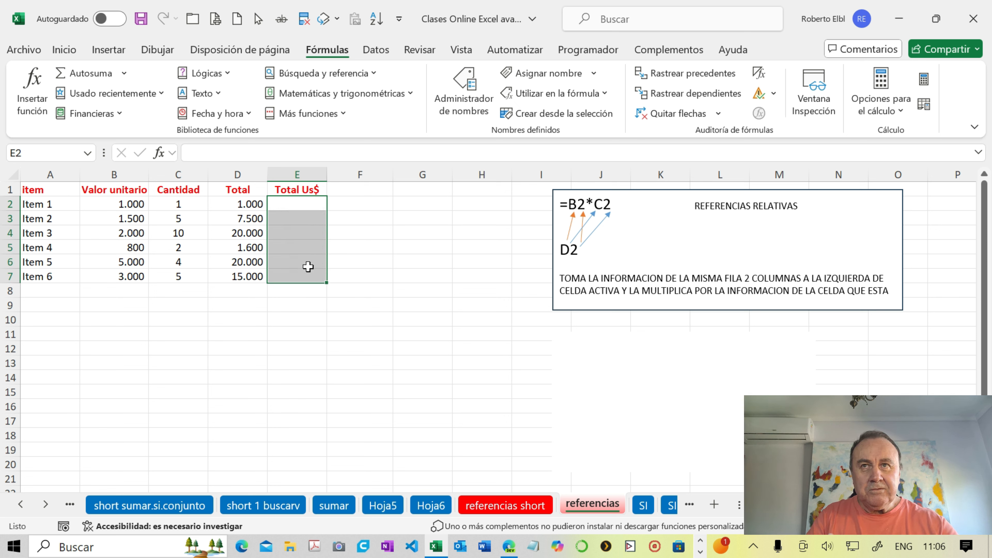
- Enter the exchange rate 1000 in F2 and copy it down to F7
{"action": "left_click", "coordinate": [360, 203]}
{"action": "type", "text": "1000"}
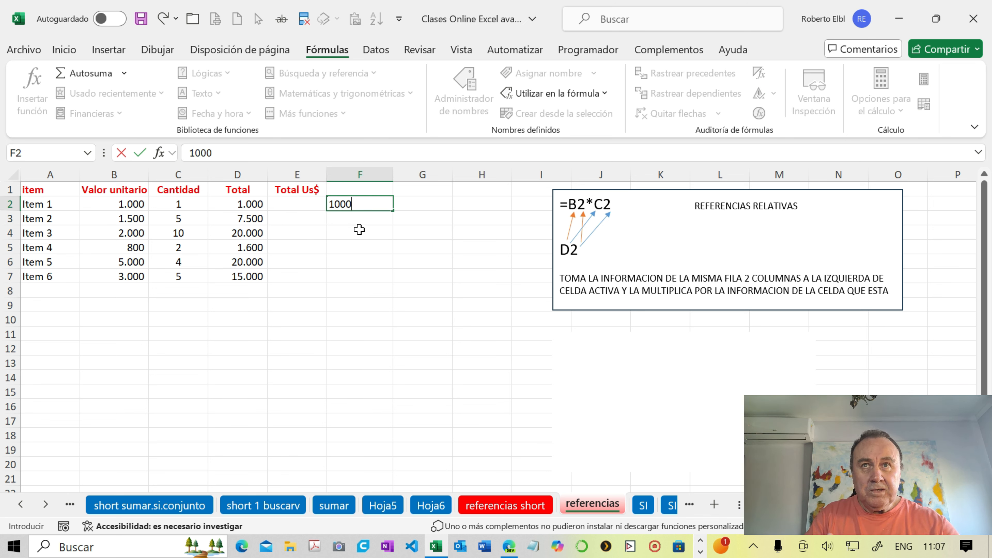
{"action": "key", "text": "Return"}
{"action": "left_click", "coordinate": [371, 204]}
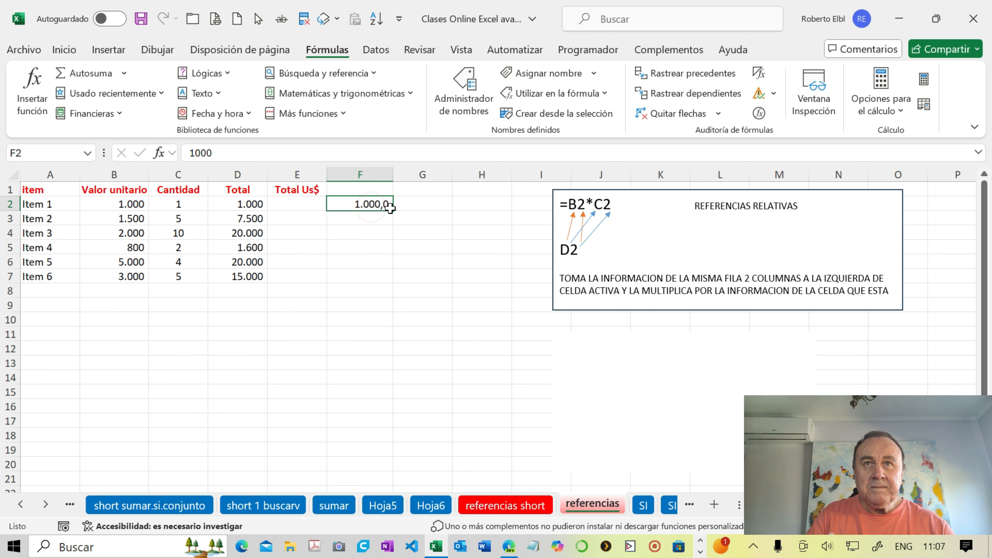
{"action": "left_click_drag", "start_coordinate": [393, 212], "coordinate": [394, 283]}
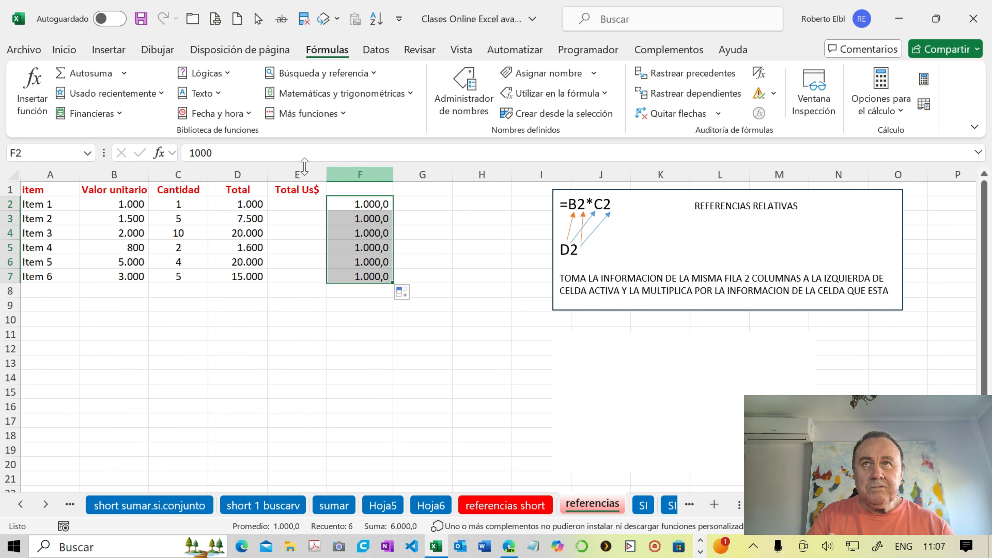
- Format the exchange rates in F2:F7 to show no decimals
{"action": "left_click", "coordinate": [64, 49]}
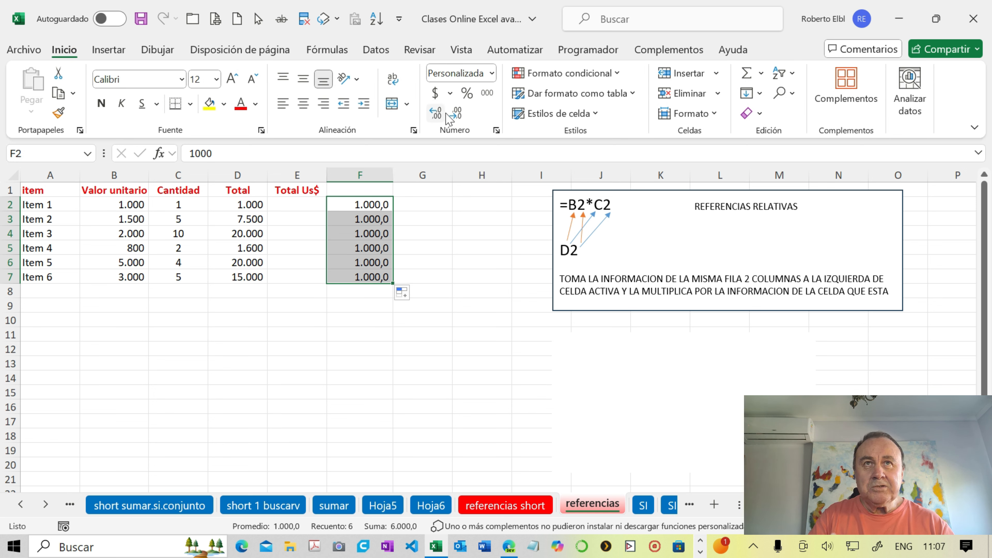
{"action": "left_click", "coordinate": [456, 114]}
{"action": "left_click", "coordinate": [457, 114]}
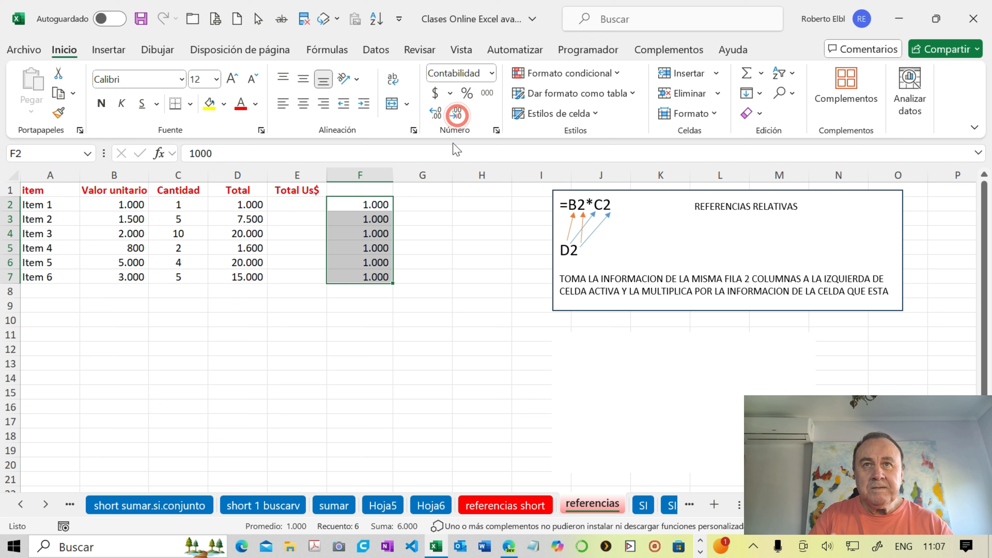
- Enter the formula =D2/F2 in E2 and fill it down the Total Us$ column to E7
{"action": "left_click", "coordinate": [315, 205]}
{"action": "type", "text": "="}
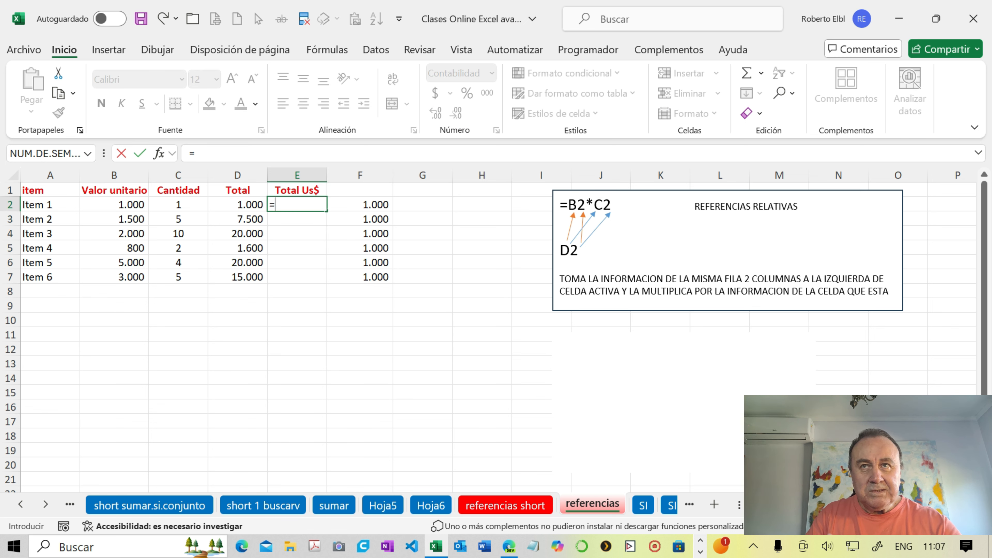
{"action": "left_click", "coordinate": [249, 206]}
{"action": "type", "text": "/"}
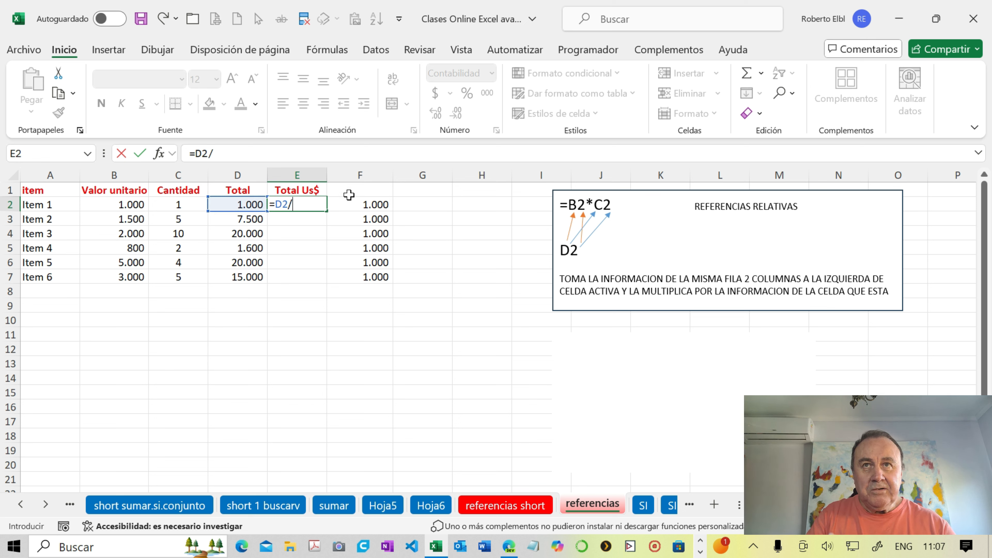
{"action": "left_click", "coordinate": [357, 207]}
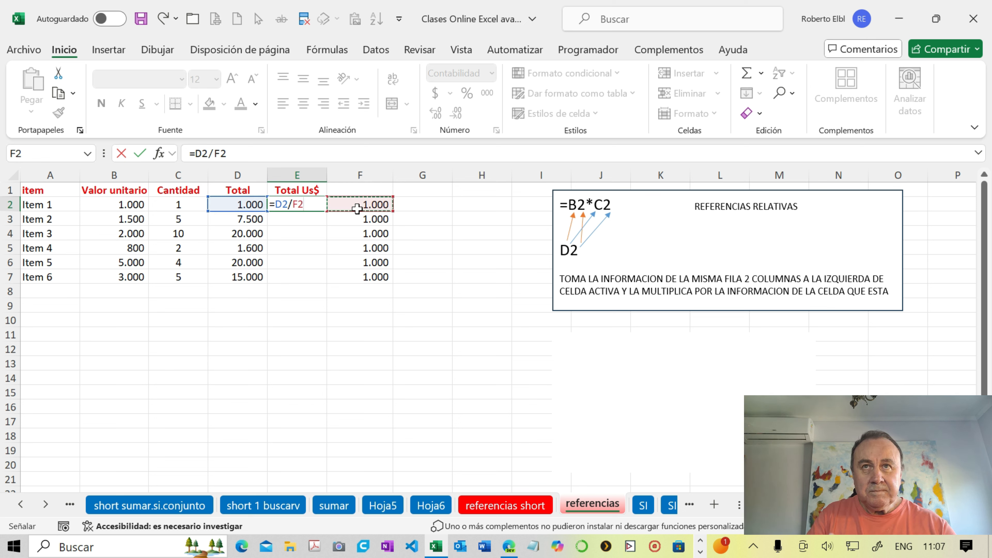
{"action": "key", "text": "Return"}
{"action": "left_click", "coordinate": [305, 207]}
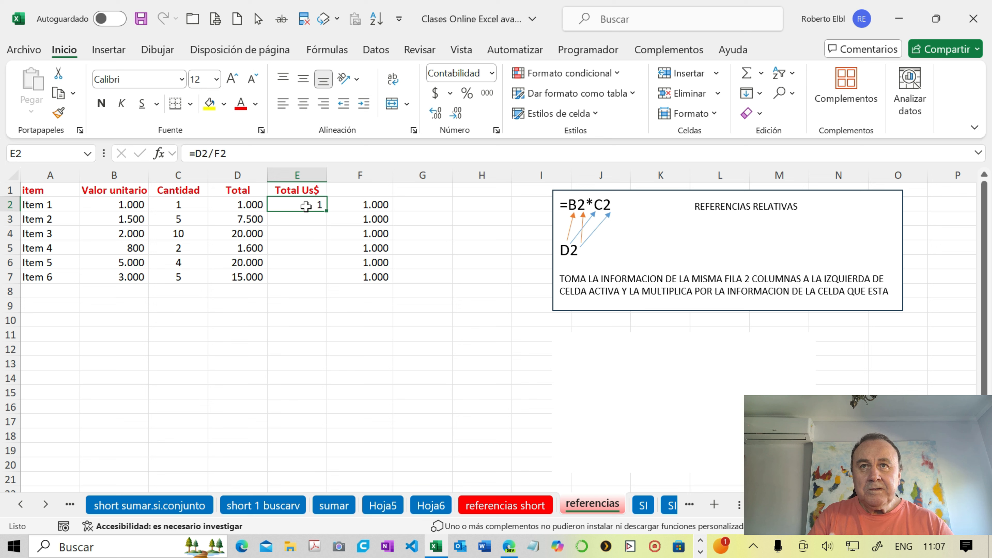
{"action": "double_click", "coordinate": [326, 211]}
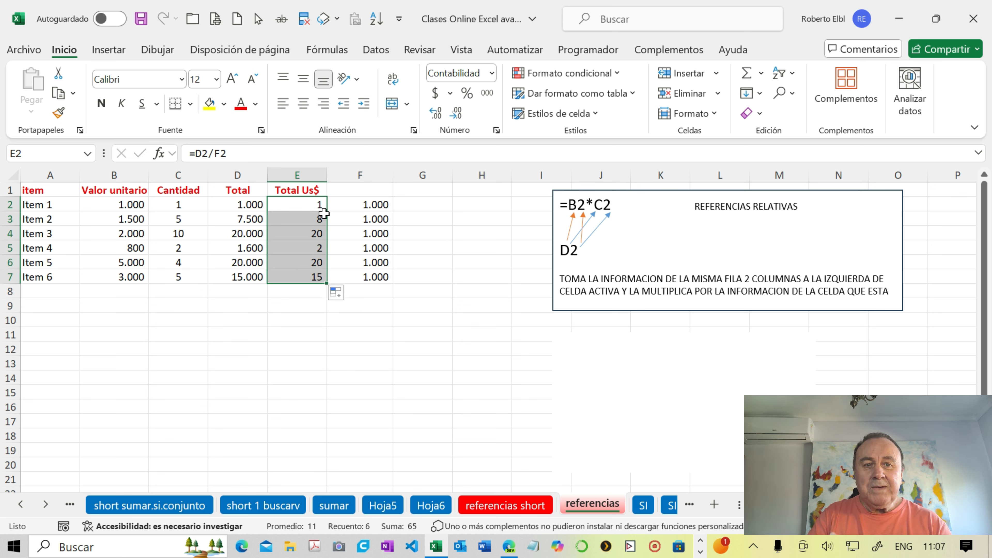
- Delete the exchange rates in F2:F7 and clear the formulas from E2:E7 in the Total Us$ column
{"action": "left_click", "coordinate": [347, 207]}
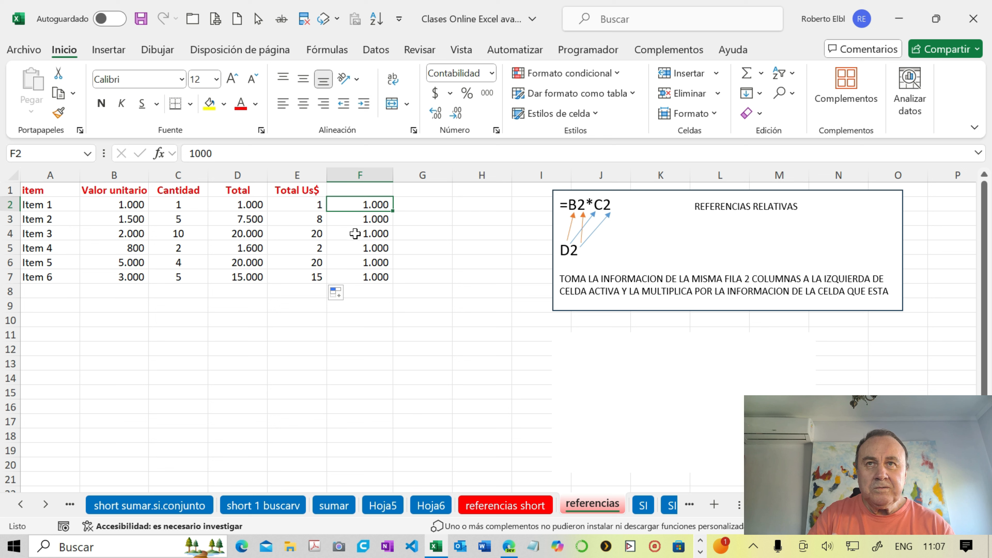
{"action": "left_click_drag", "start_coordinate": [359, 205], "coordinate": [374, 270]}
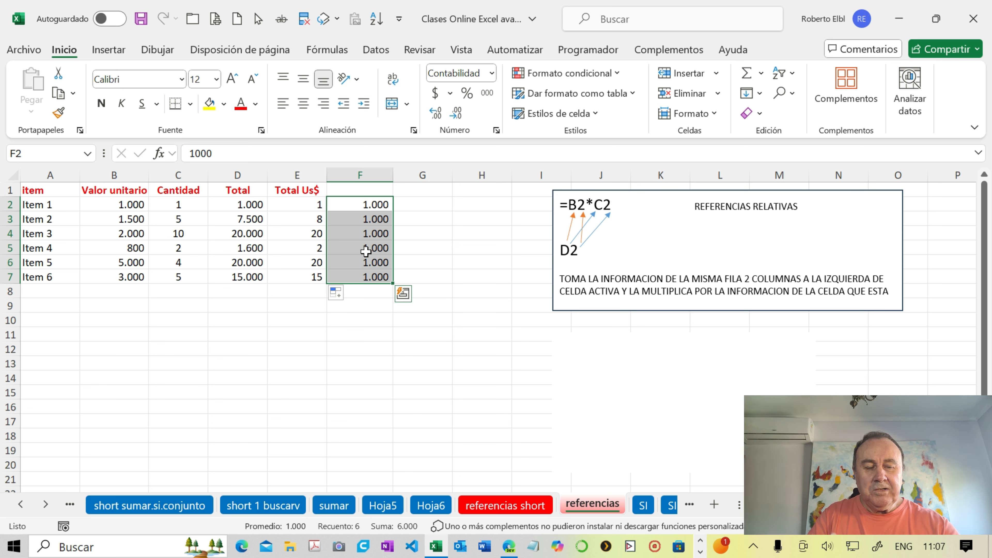
{"action": "key", "text": "Delete"}
{"action": "left_click_drag", "start_coordinate": [298, 205], "coordinate": [315, 271]}
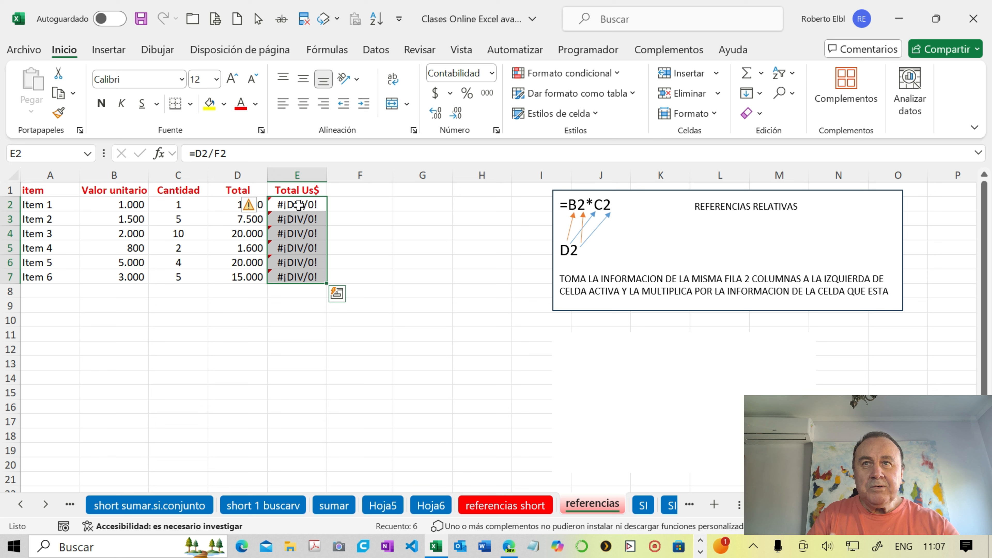
{"action": "left_click", "coordinate": [299, 206]}
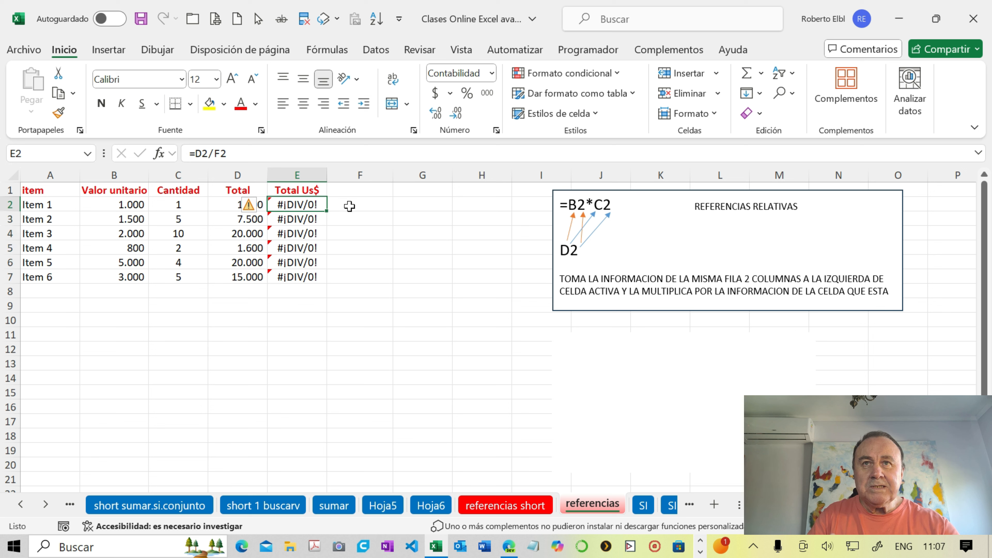
{"action": "left_click_drag", "start_coordinate": [304, 207], "coordinate": [308, 275]}
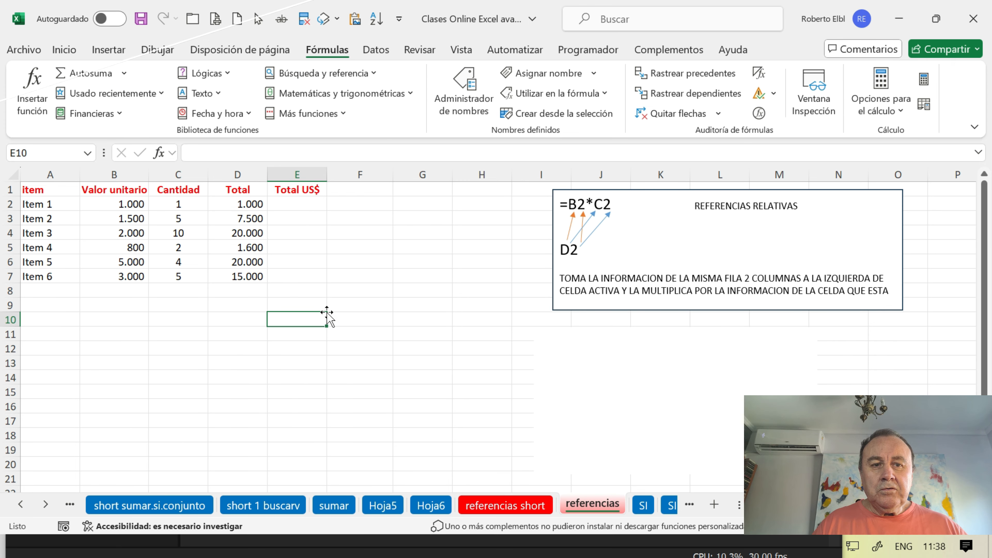
- Enter the exchange rate 1000 in the single cell H1
{"action": "left_click", "coordinate": [473, 189]}
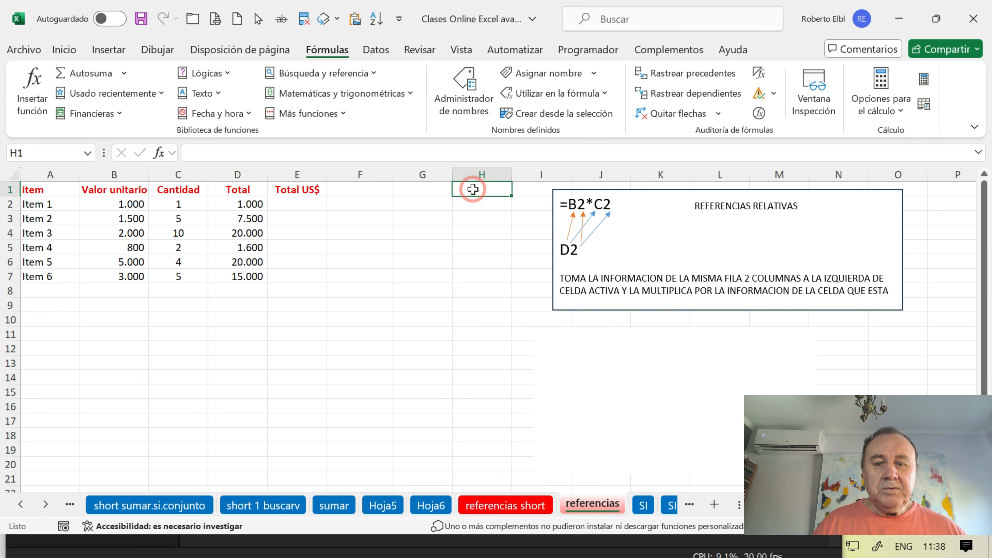
{"action": "type", "text": "1000"}
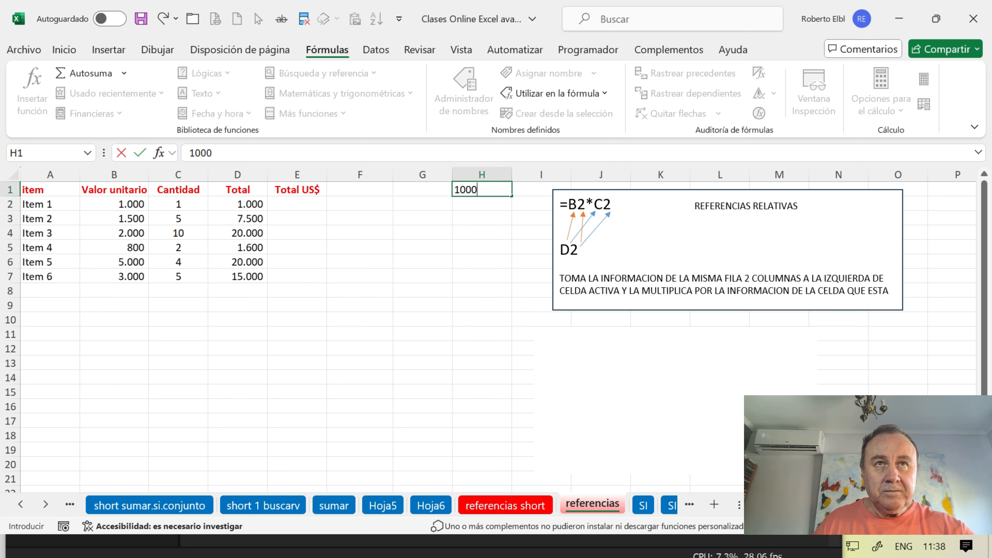
{"action": "key", "text": "Return"}
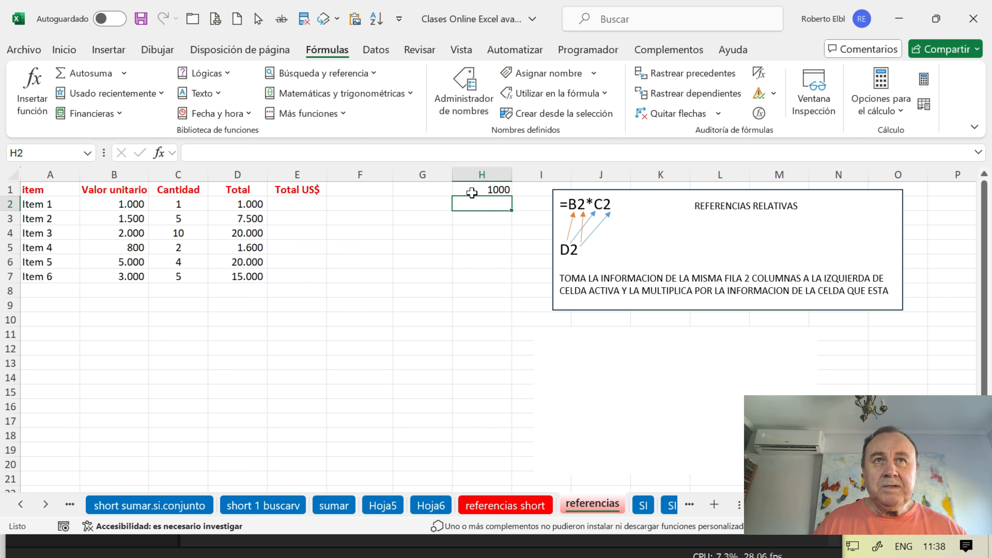
- Enter the formula =D2/H1 in E2 and fill it down the Total US$ column to E7
{"action": "left_click", "coordinate": [311, 205]}
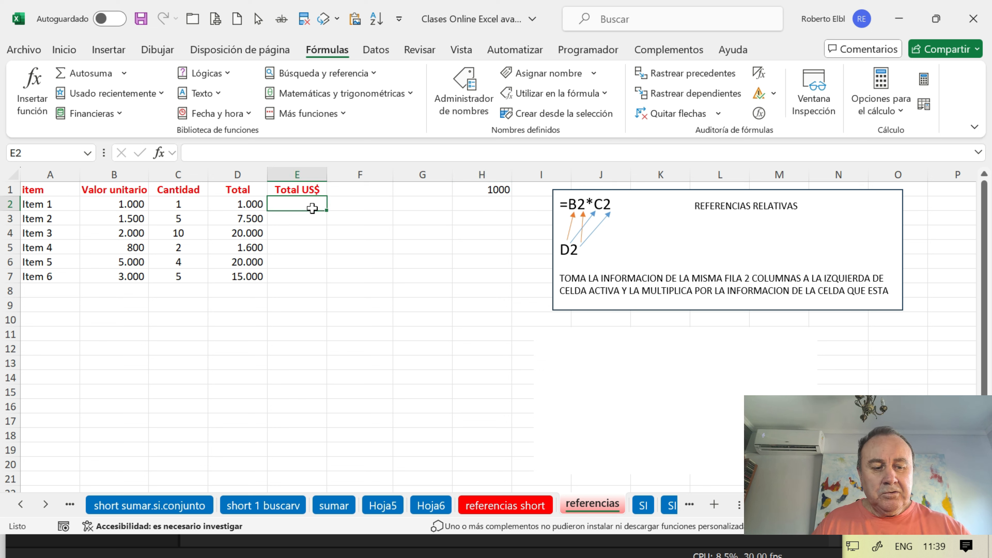
{"action": "type", "text": "="}
{"action": "left_click", "coordinate": [236, 204]}
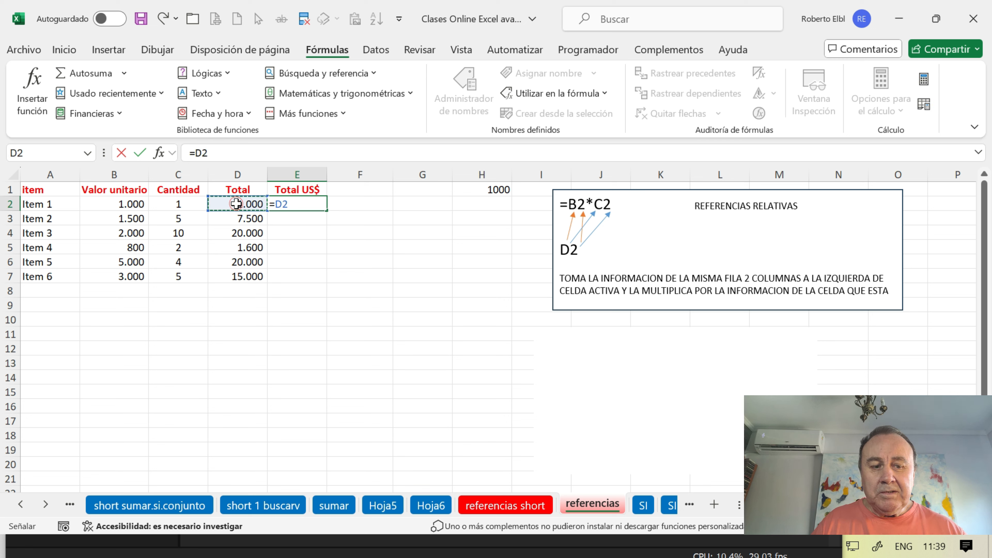
{"action": "type", "text": "/"}
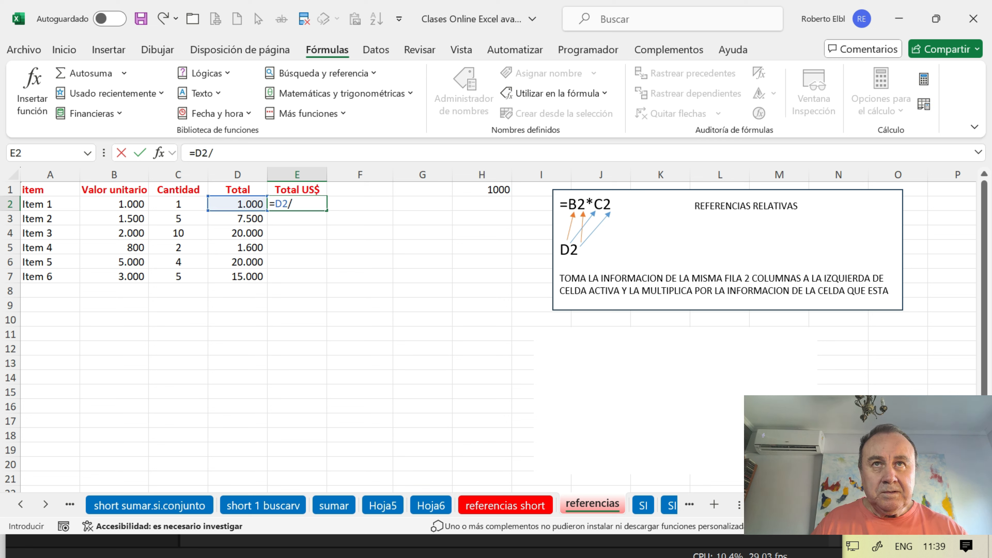
{"action": "left_click", "coordinate": [465, 191]}
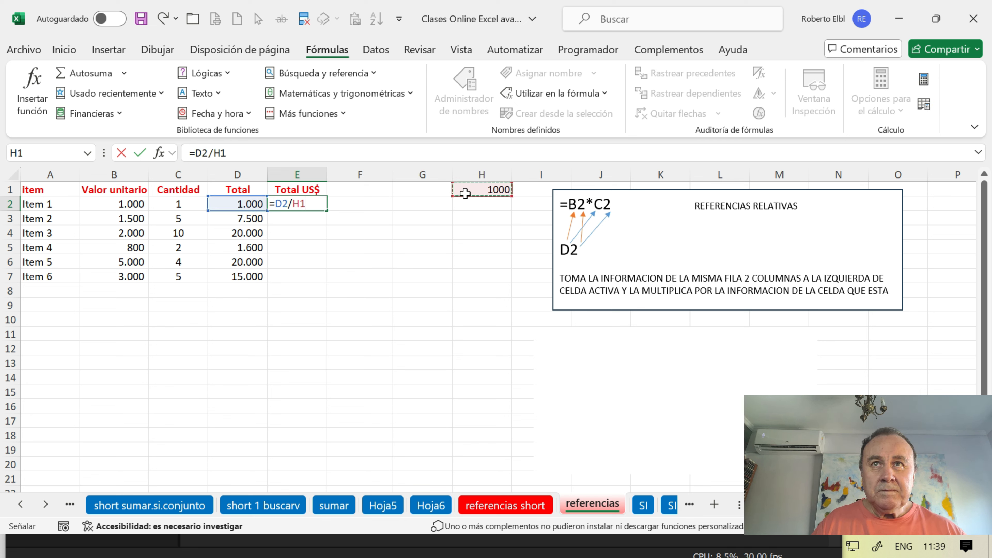
{"action": "key", "text": "Return"}
{"action": "left_click", "coordinate": [322, 206]}
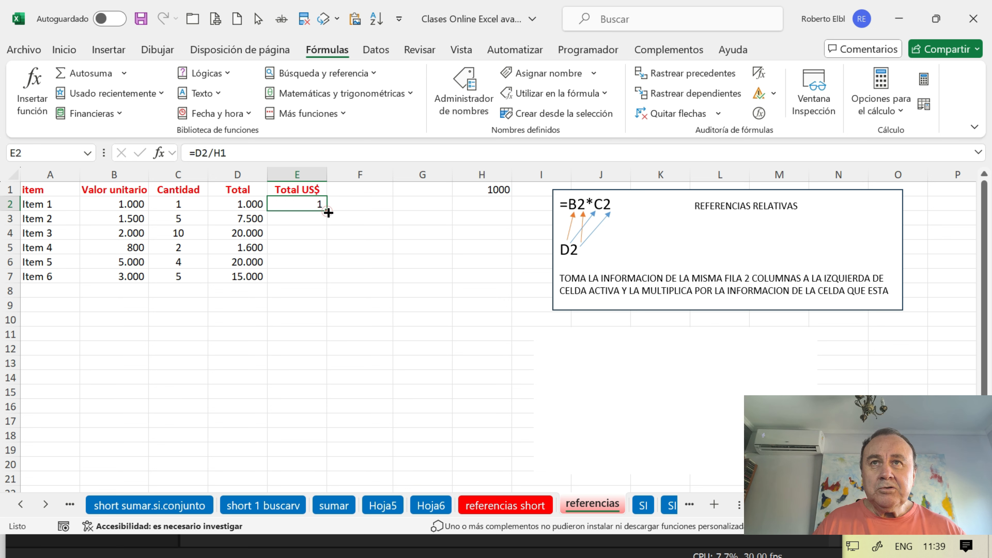
{"action": "double_click", "coordinate": [327, 211]}
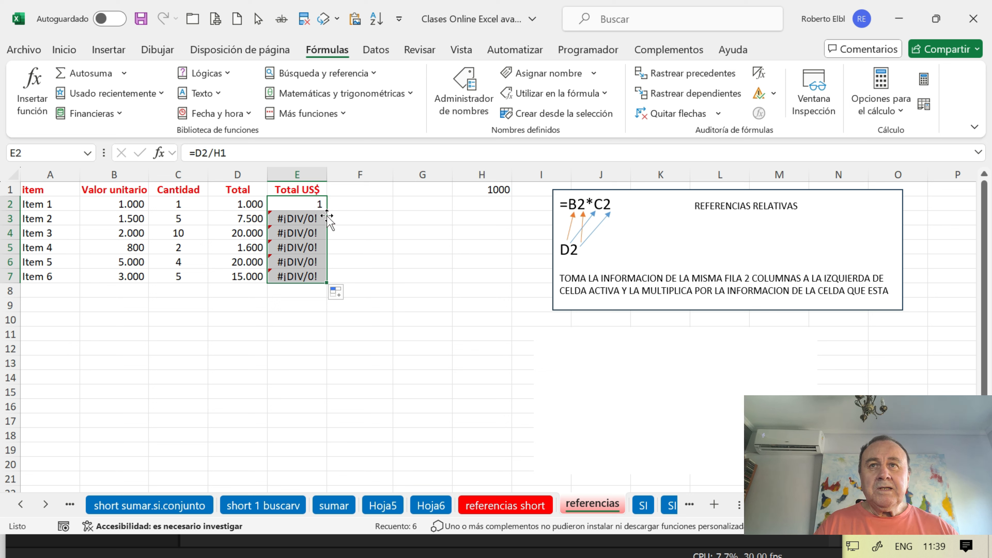
- Trace the precedents of the formula in E2 and inspect the copied formula in E3
{"action": "left_click", "coordinate": [308, 206]}
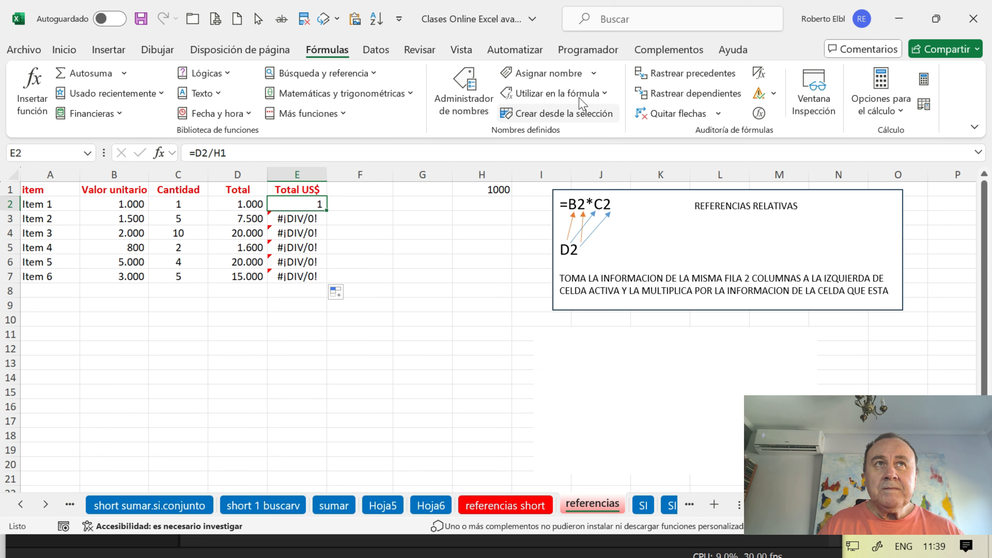
{"action": "left_click", "coordinate": [669, 83]}
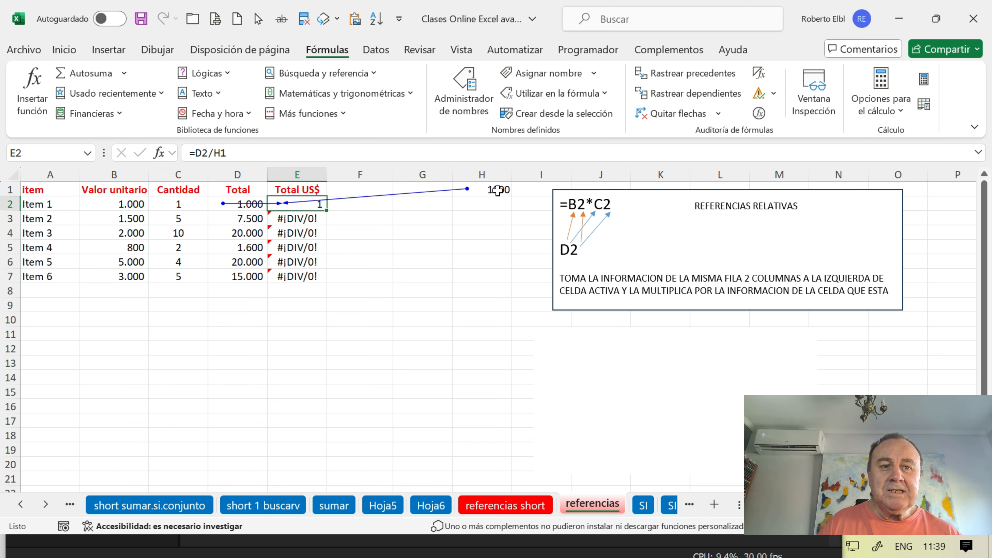
{"action": "left_click", "coordinate": [310, 218]}
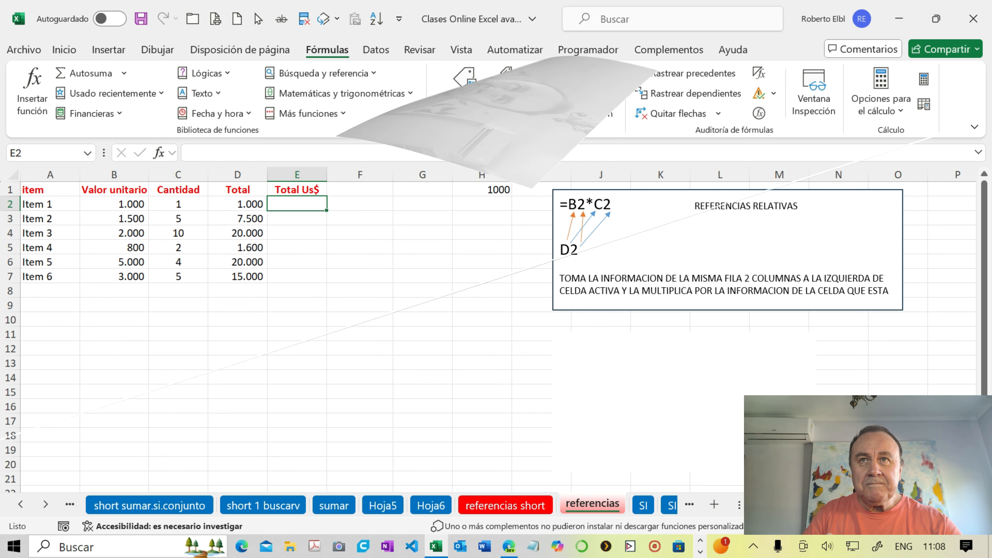
- Enter =D2/H1 in E2, cycling the H1 reference through its absolute and mixed forms and back to relative before confirming
{"action": "type", "text": "="}
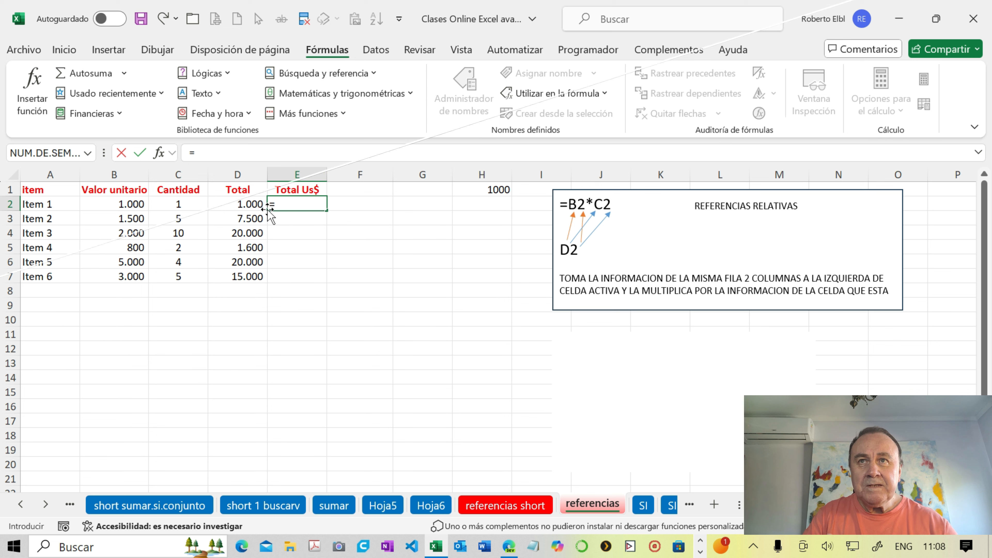
{"action": "left_click", "coordinate": [242, 205]}
{"action": "type", "text": "/"}
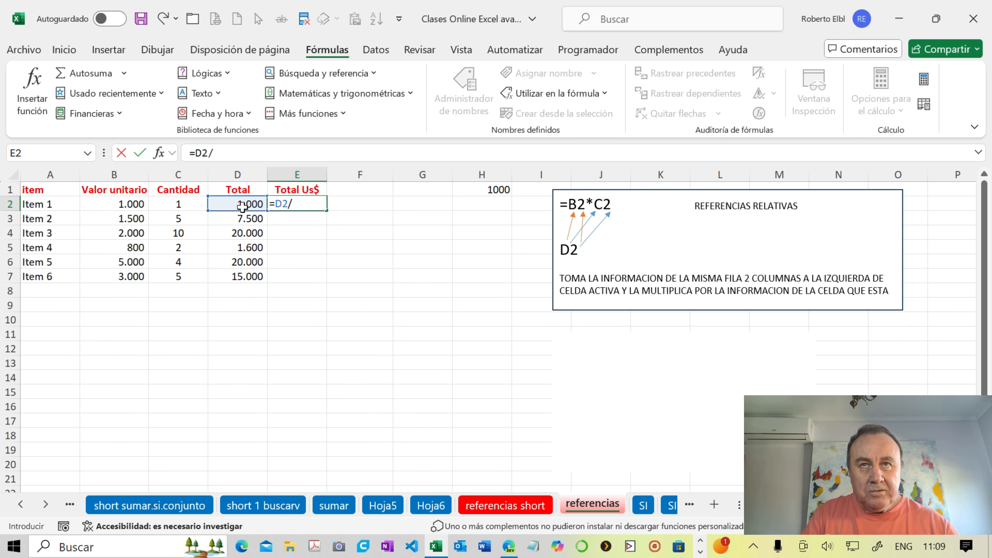
{"action": "left_click", "coordinate": [479, 195]}
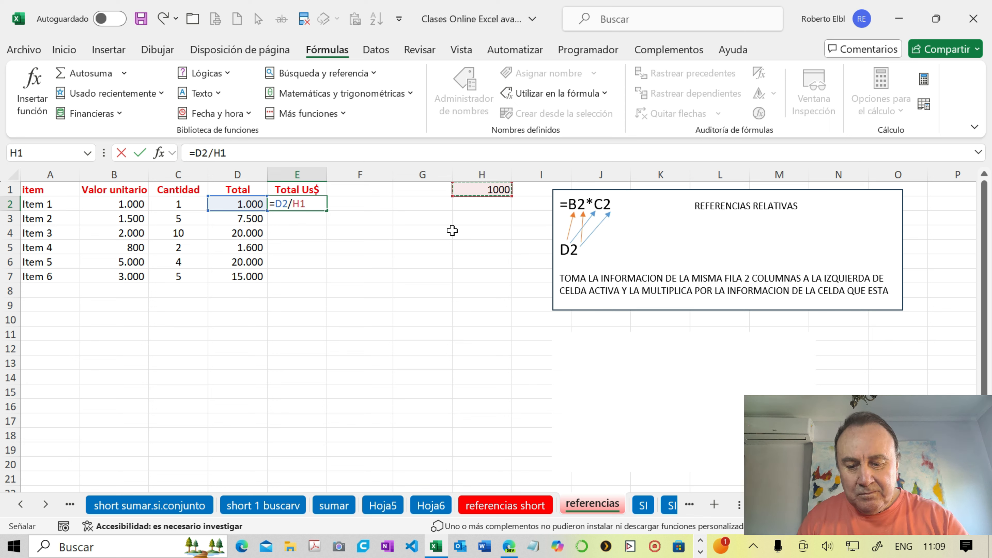
{"action": "key", "text": "F4"}
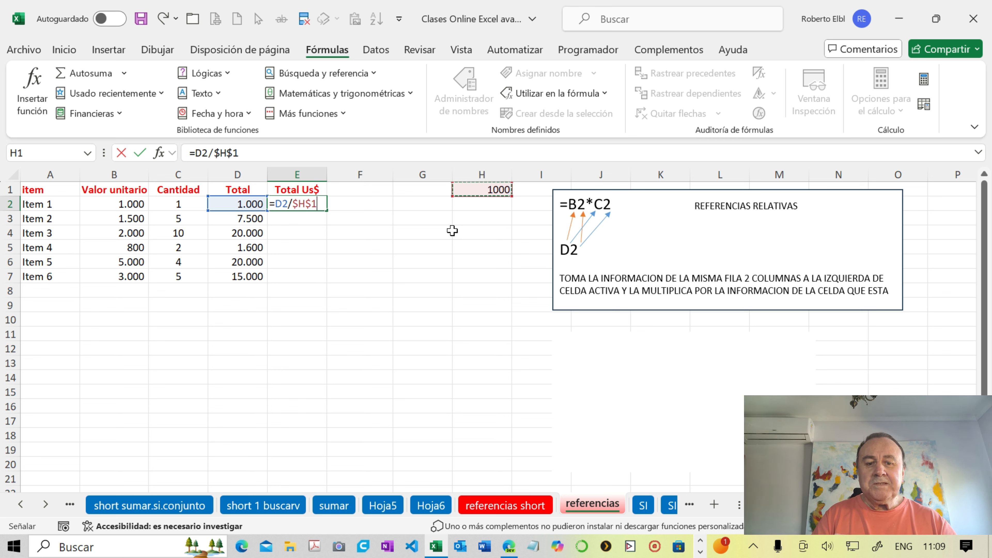
{"action": "key", "text": "F4"}
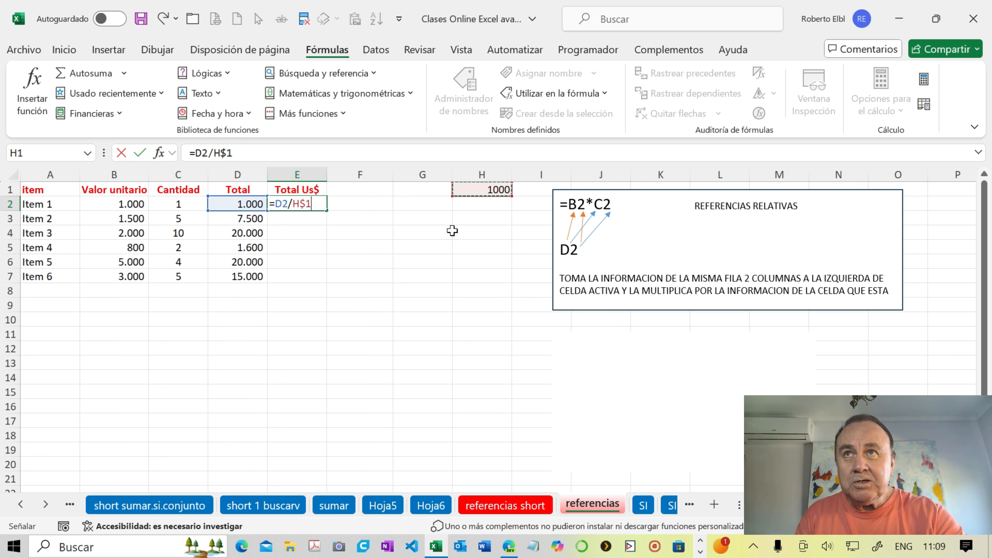
{"action": "key", "text": "F4"}
{"action": "key", "text": "F4"}
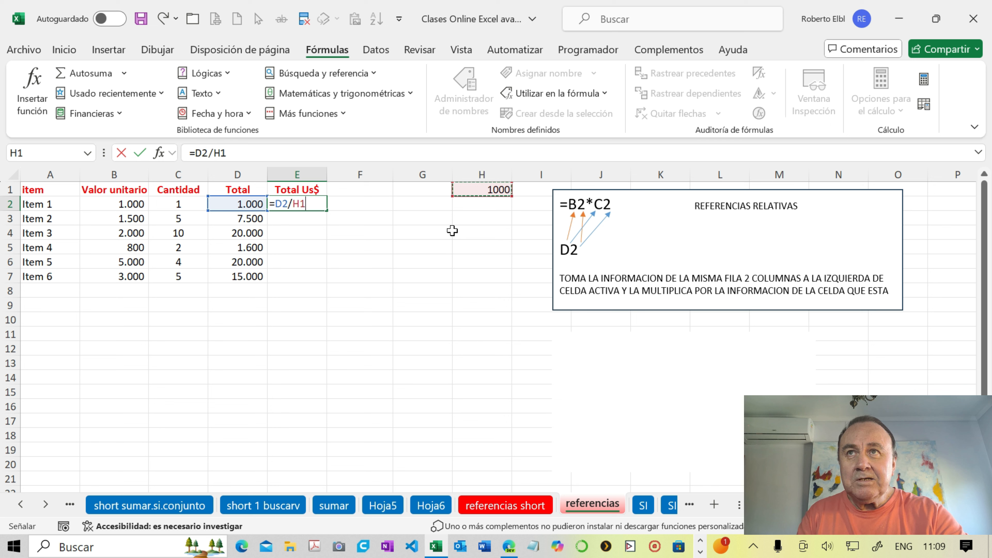
{"action": "key", "text": "Return"}
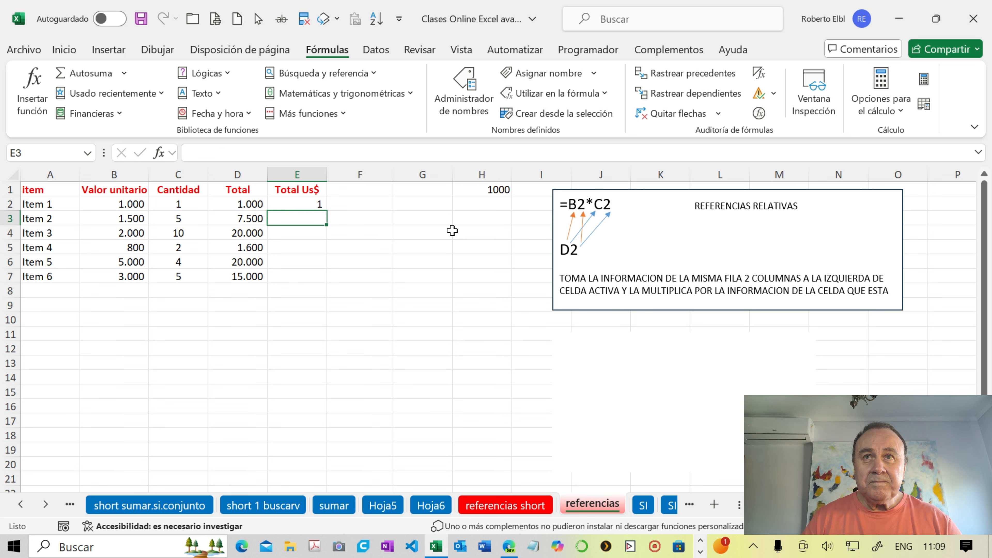
- Delete the blank rectangle below the REFERENCIAS RELATIVAS box to uncover the reference-type notes
{"action": "left_click", "coordinate": [625, 354]}
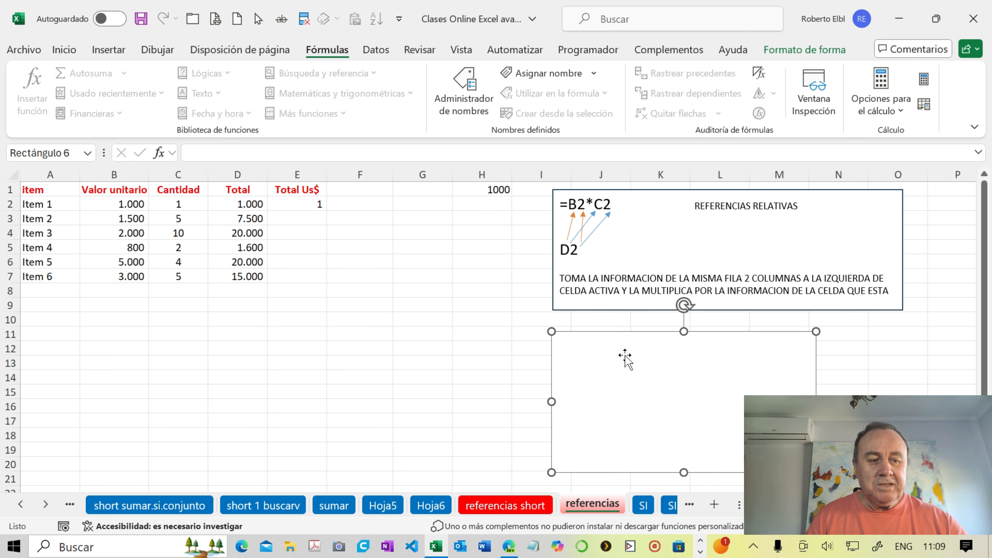
{"action": "key", "text": "Delete"}
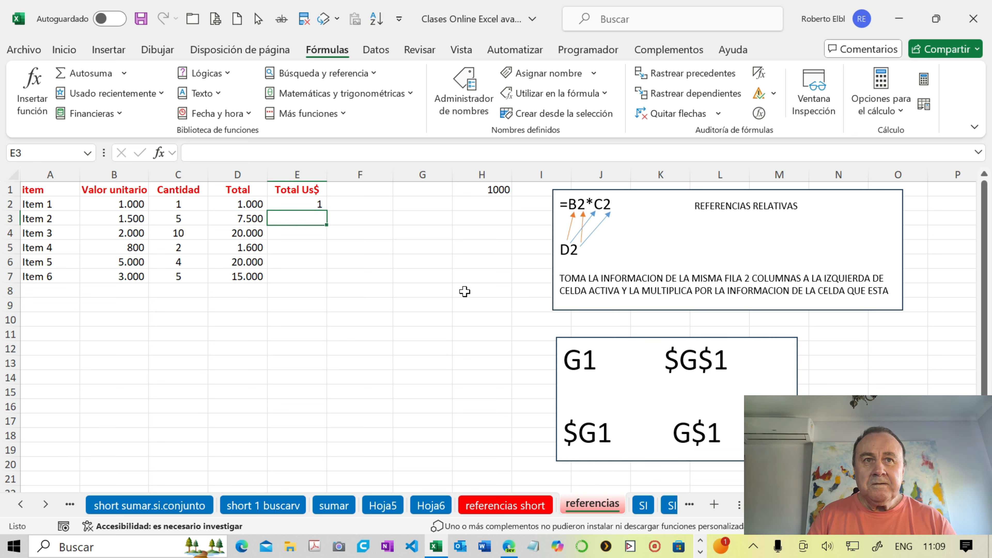
- Change the first two references in the notes box, G1 and $G$1, to H1 and $H$1
{"action": "left_click", "coordinate": [581, 359]}
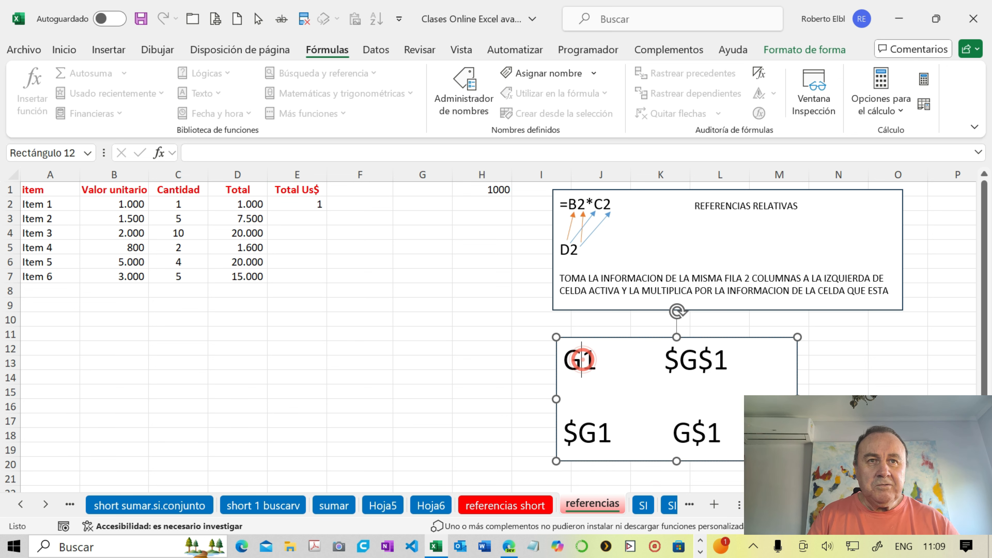
{"action": "key", "text": "BackSpace"}
{"action": "key", "text": "Caps_Lock"}
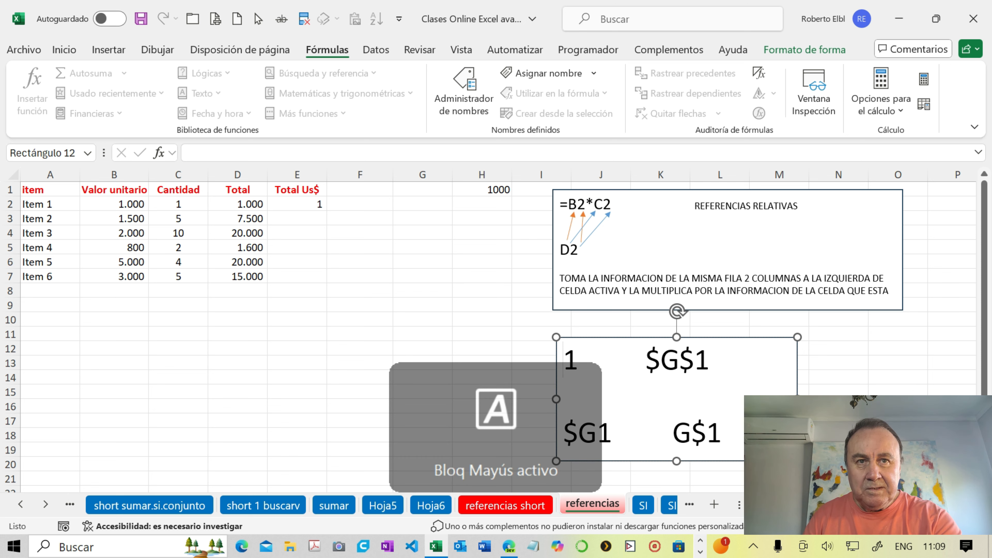
{"action": "type", "text": "H"}
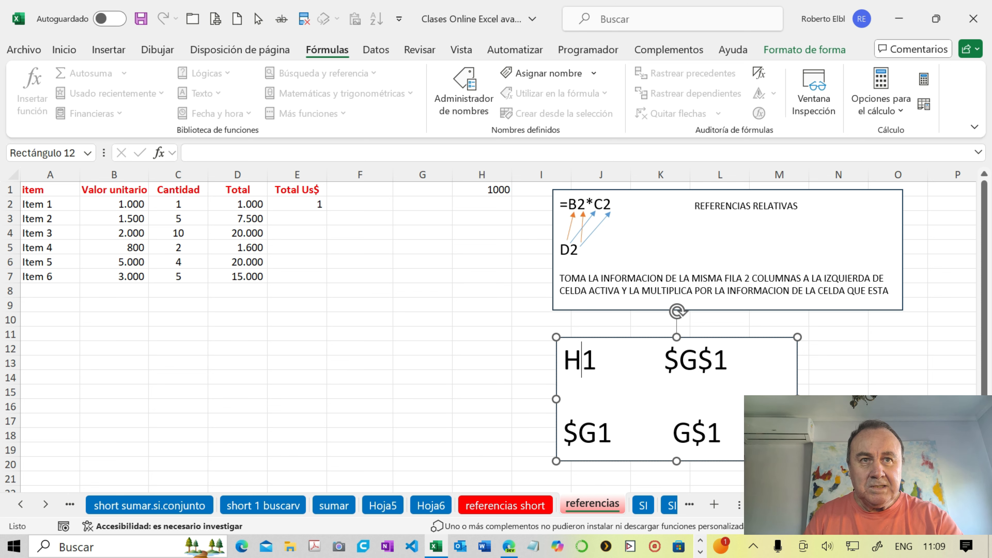
{"action": "left_click", "coordinate": [697, 360]}
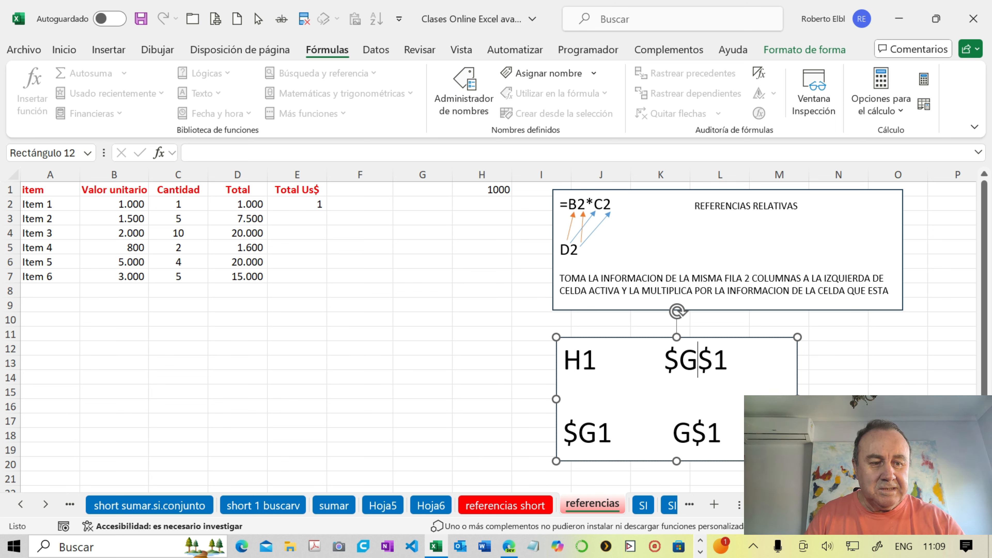
{"action": "key", "text": "BackSpace"}
{"action": "type", "text": "H"}
- Change the mixed references $G1 and G$1 in the notes box to $H1 and H$1
{"action": "left_click", "coordinate": [596, 432]}
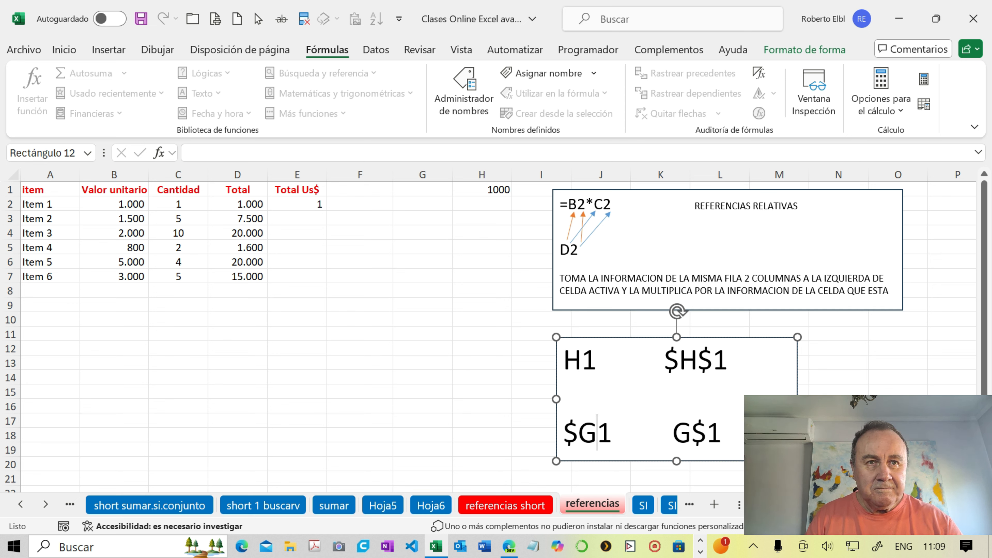
{"action": "key", "text": "BackSpace"}
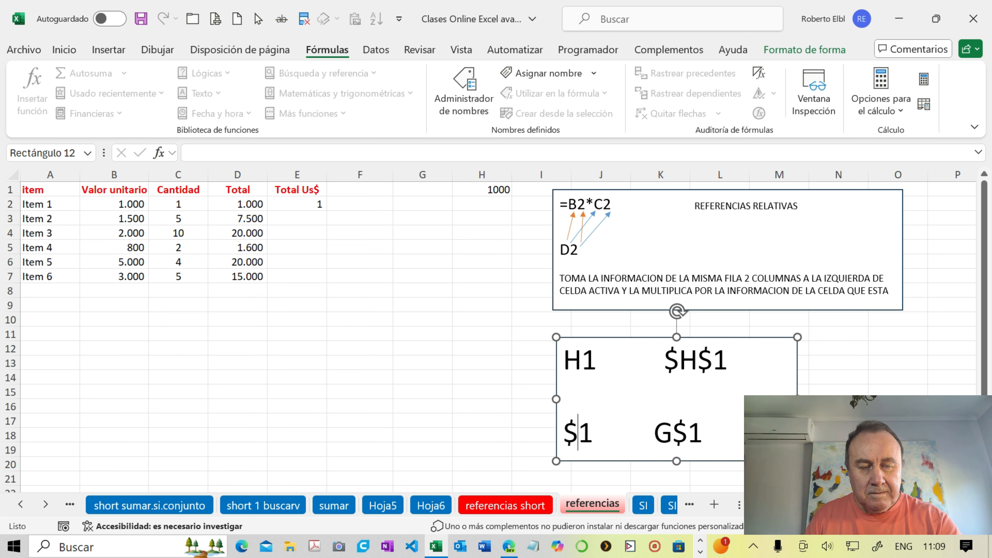
{"action": "type", "text": "H"}
{"action": "left_click", "coordinate": [690, 433]}
{"action": "key", "text": "BackSpace"}
{"action": "type", "text": "H"}
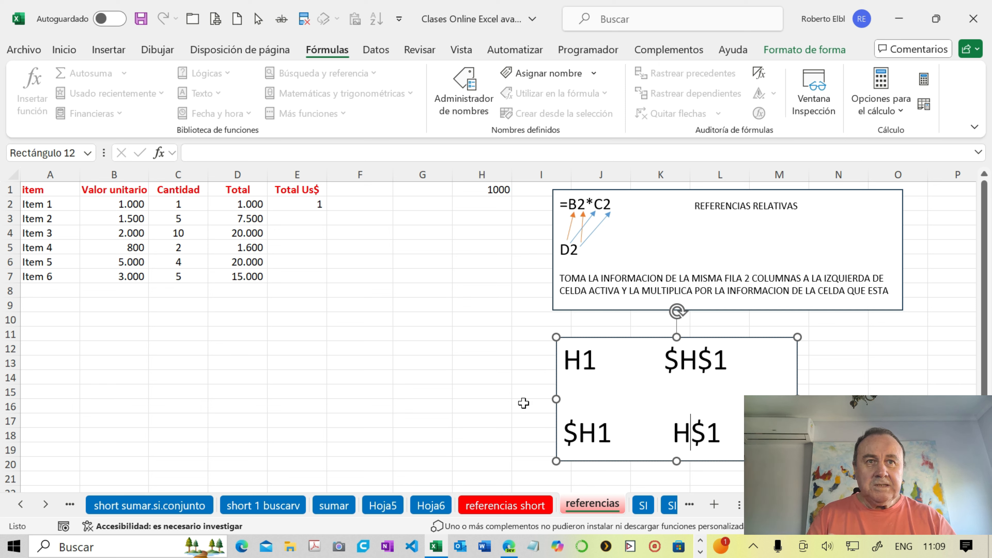
{"action": "left_click", "coordinate": [513, 395]}
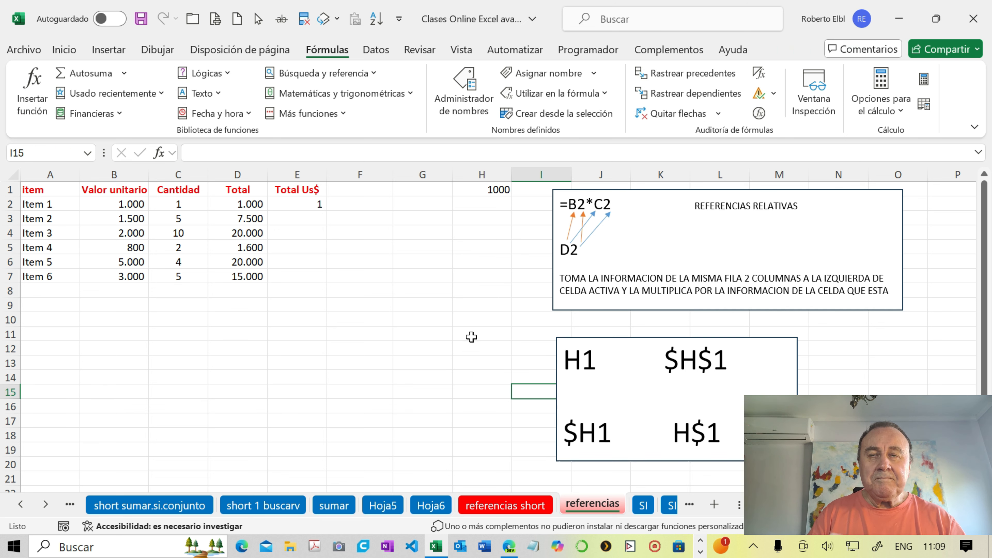
- Make the H1 reference in E2 absolute so the formula is =D2/$H$1
{"action": "left_click", "coordinate": [301, 203]}
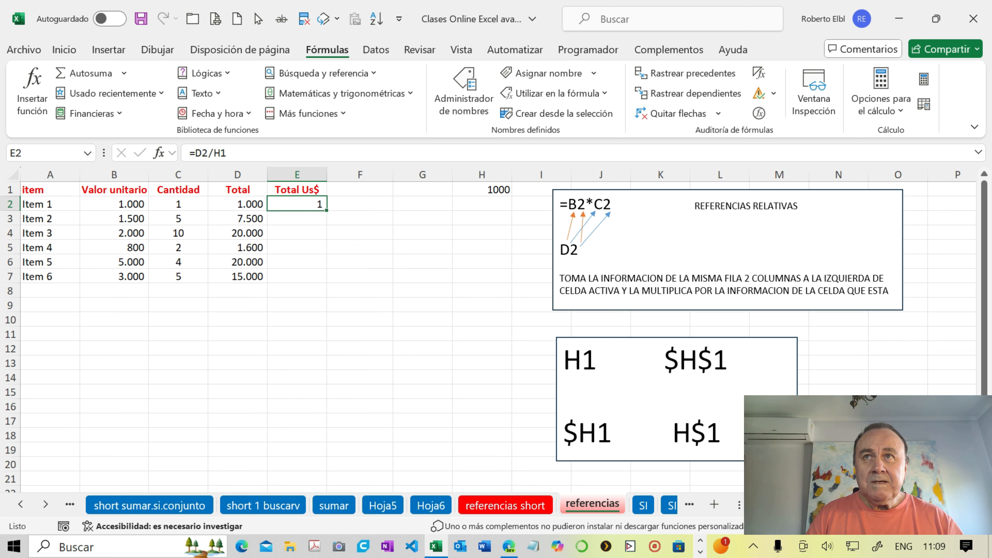
{"action": "left_click", "coordinate": [242, 156]}
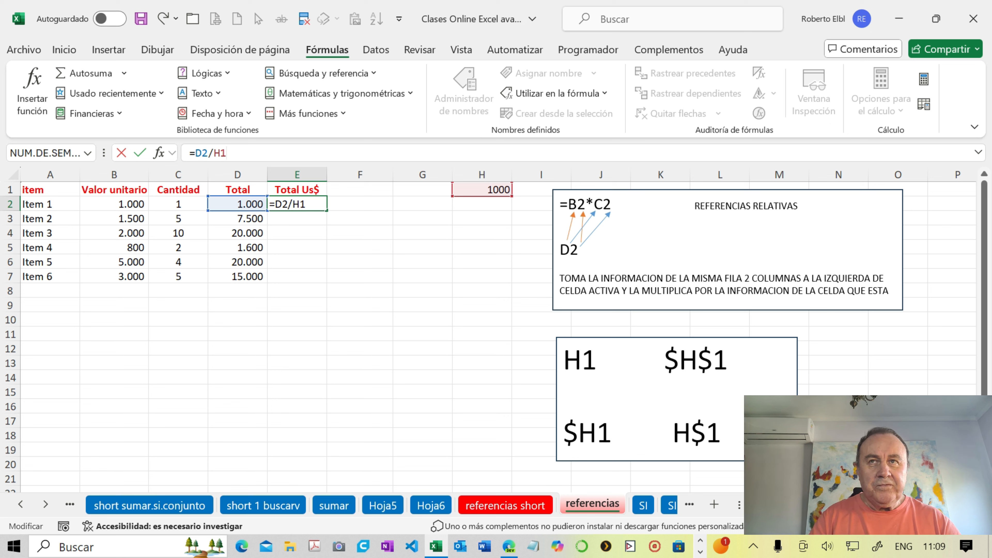
{"action": "key", "text": "F4"}
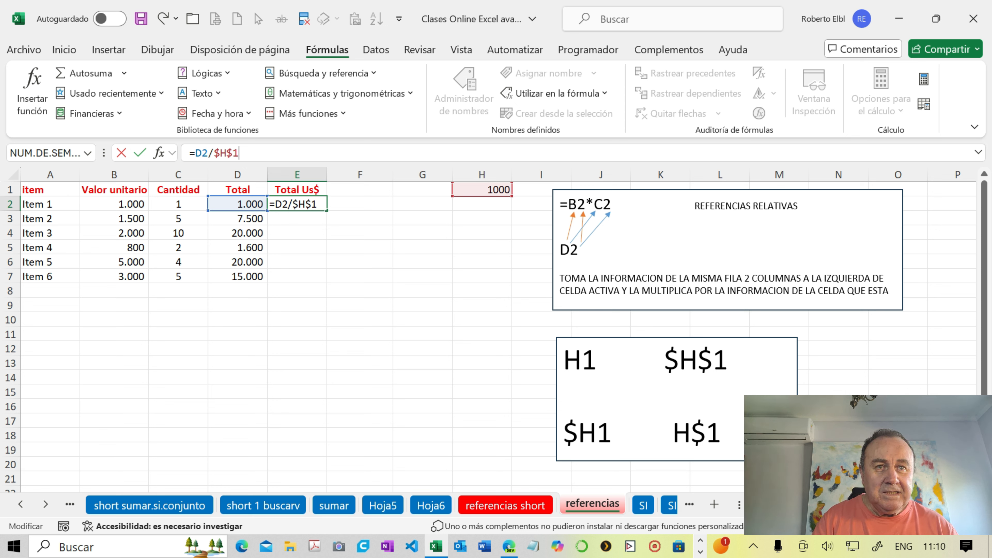
- Highlight the mixed, relative and absolute forms of H1 one by one in the notes box to compare them
{"action": "left_click_drag", "start_coordinate": [563, 431], "coordinate": [597, 432]}
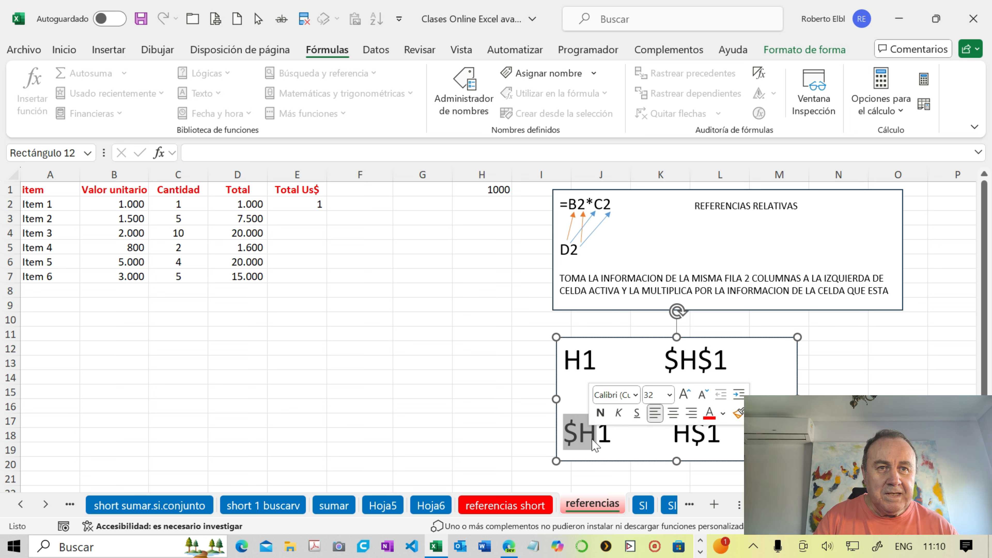
{"action": "left_click", "coordinate": [596, 433]}
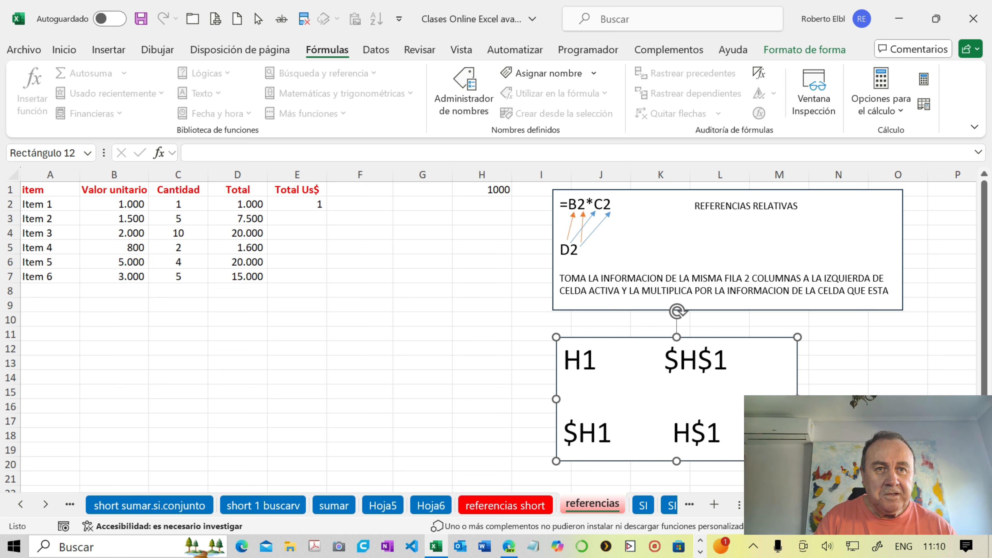
{"action": "key", "text": "Left"}
{"action": "key", "text": "shift+Left"}
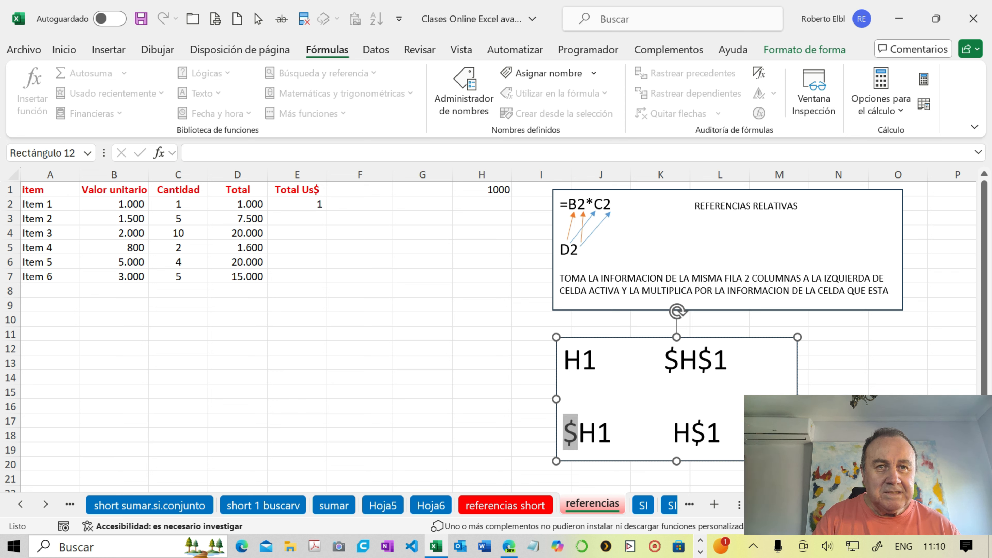
{"action": "mouse_move", "coordinate": [573, 440]}
{"action": "key", "text": "Right"}
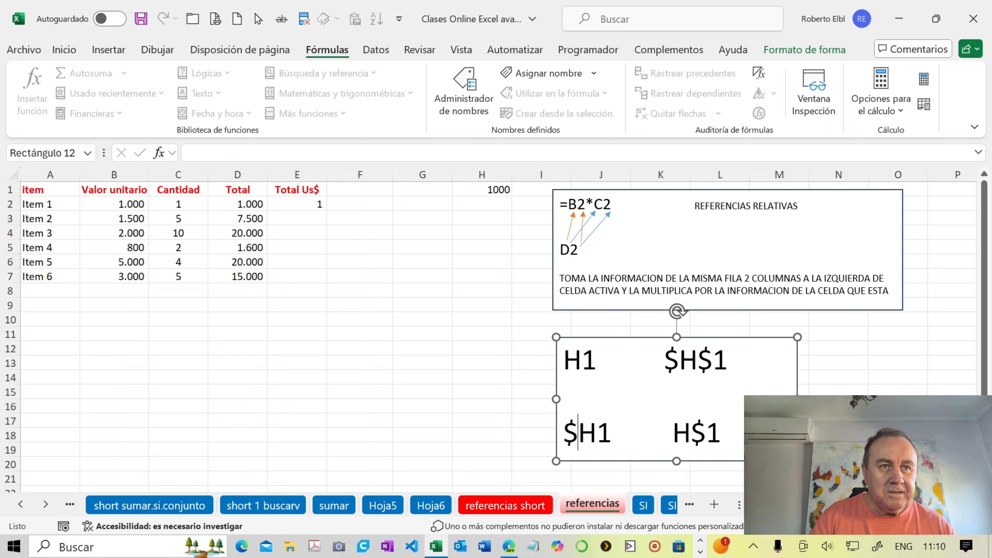
{"action": "left_click_drag", "start_coordinate": [672, 433], "coordinate": [721, 434]}
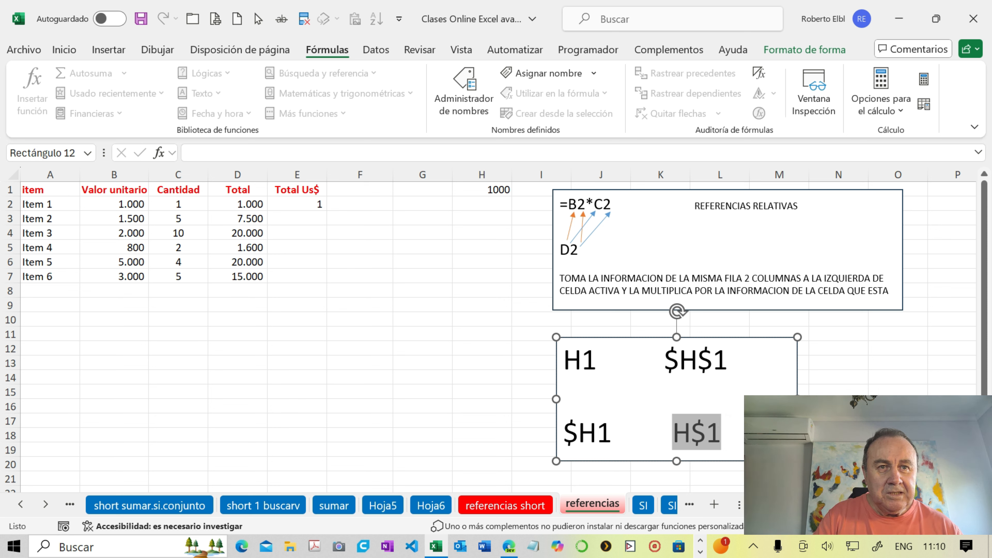
{"action": "left_click_drag", "start_coordinate": [563, 433], "coordinate": [691, 433]}
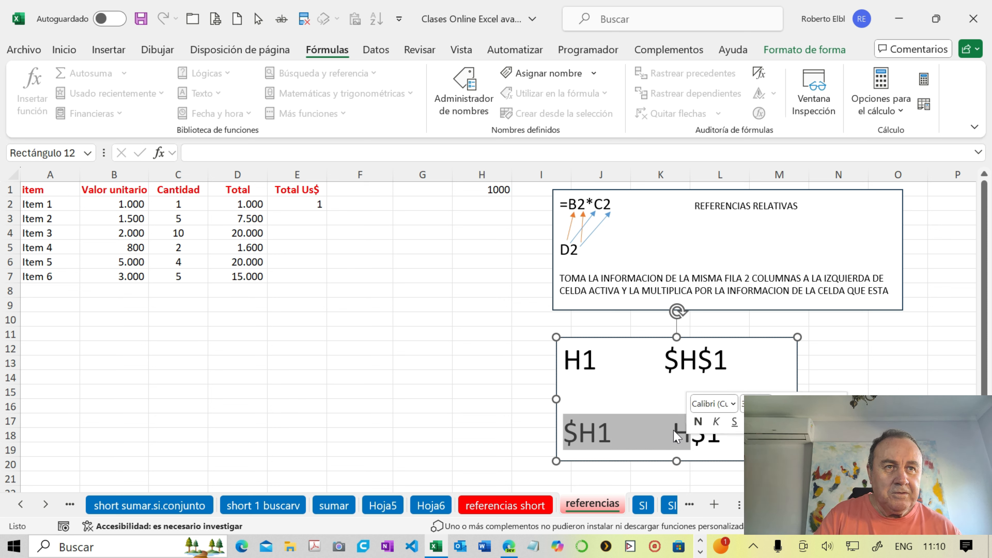
{"action": "left_click_drag", "start_coordinate": [563, 359], "coordinate": [734, 359]}
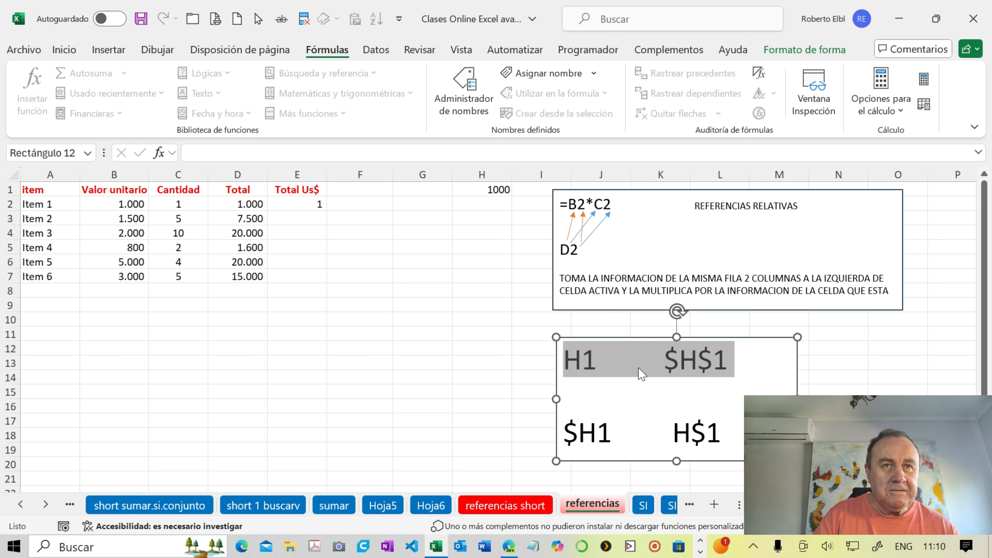
{"action": "left_click_drag", "start_coordinate": [599, 363], "coordinate": [563, 363]}
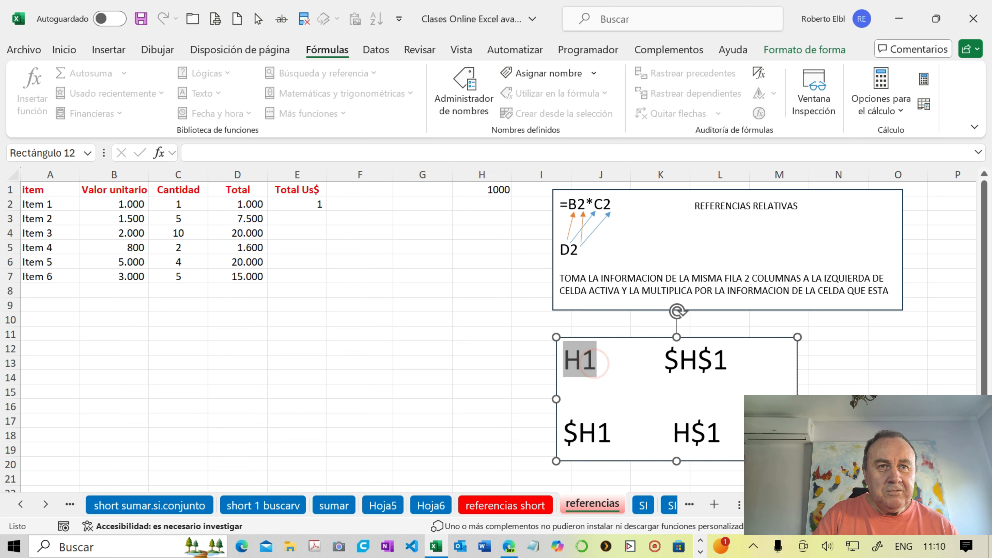
{"action": "left_click_drag", "start_coordinate": [664, 359], "coordinate": [727, 359]}
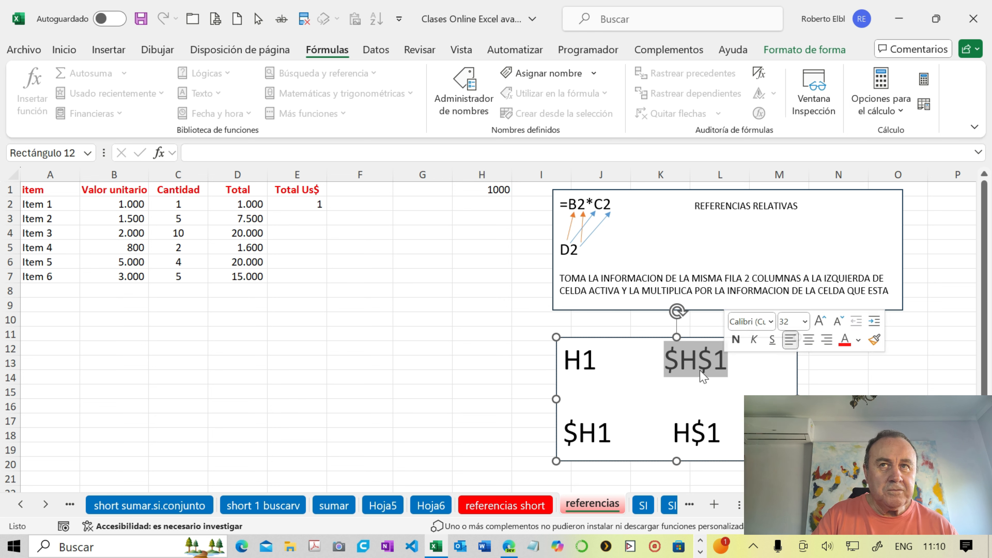
- Fill the absolute-reference formula from E2 down the Total Us$ column to E7
{"action": "left_click", "coordinate": [295, 204]}
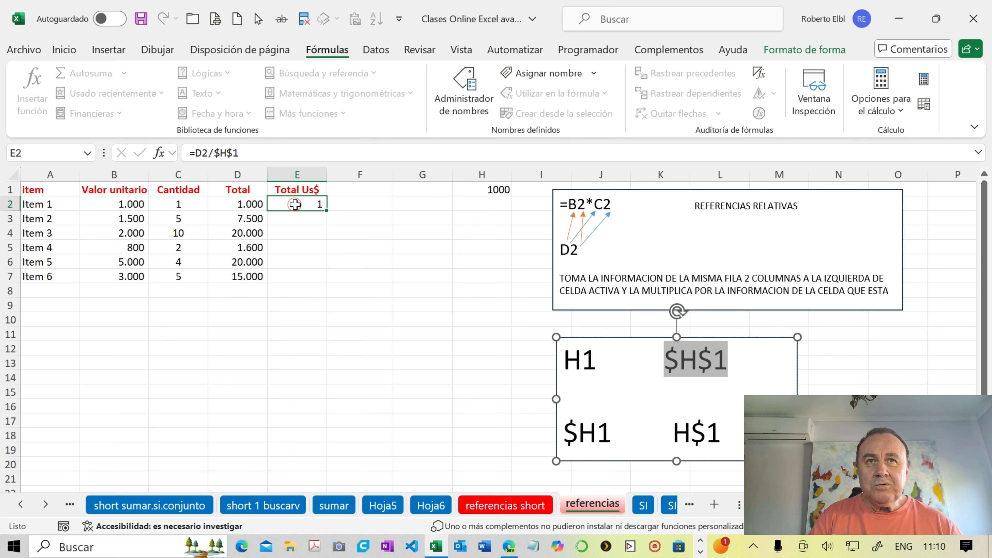
{"action": "double_click", "coordinate": [326, 211]}
- Trace the precedents of each formula from E2 to E7, and remove all the tracing arrows
{"action": "left_click", "coordinate": [316, 208]}
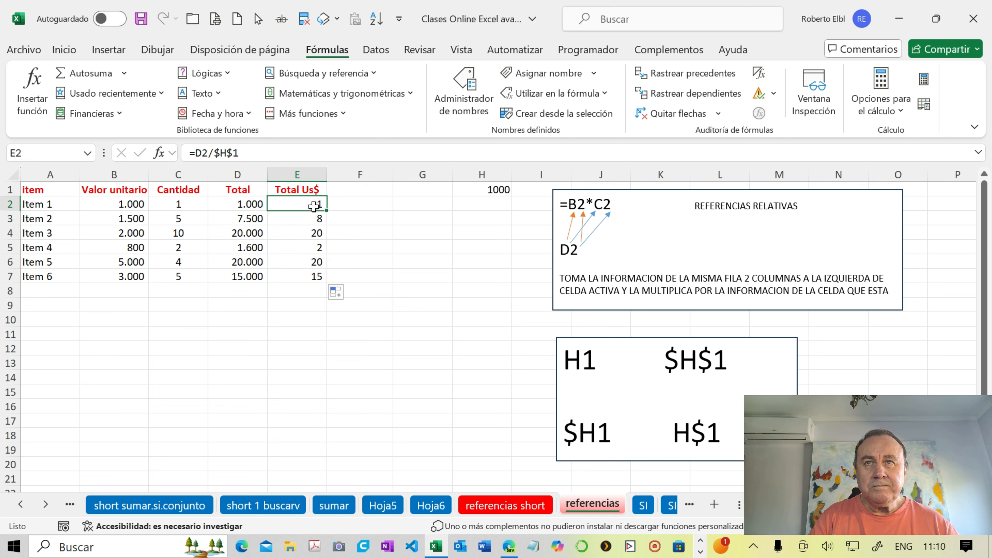
{"action": "left_click", "coordinate": [682, 80]}
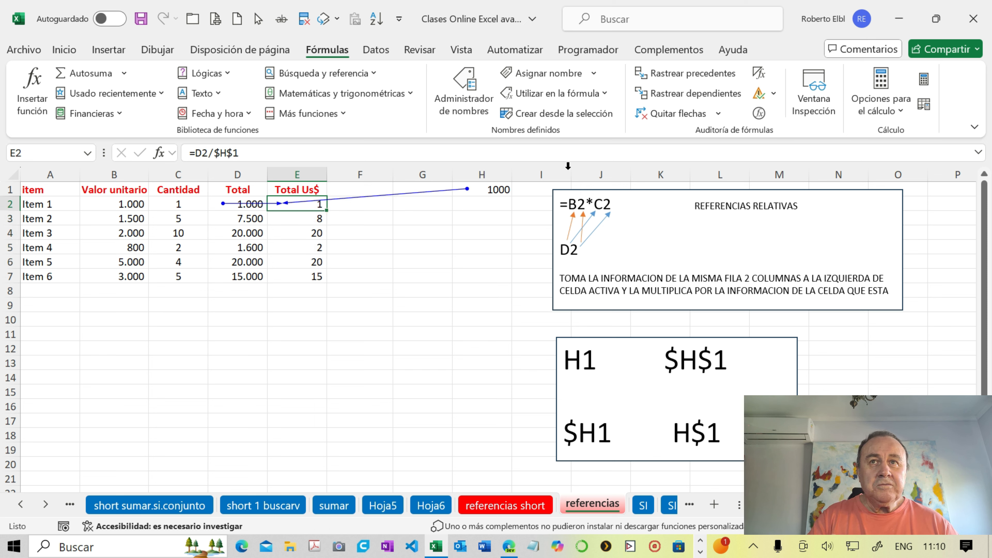
{"action": "left_click", "coordinate": [309, 217]}
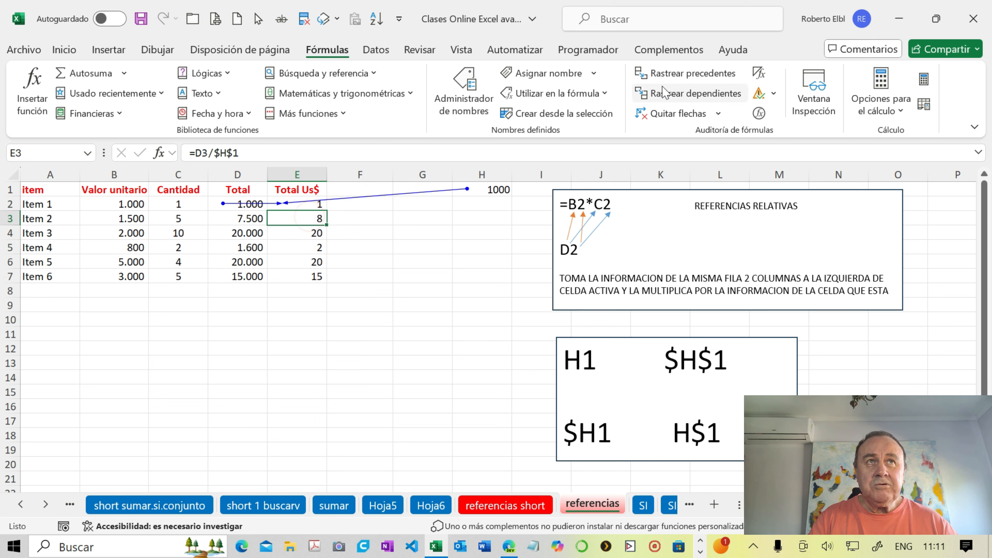
{"action": "left_click", "coordinate": [673, 78]}
{"action": "left_click", "coordinate": [320, 232]}
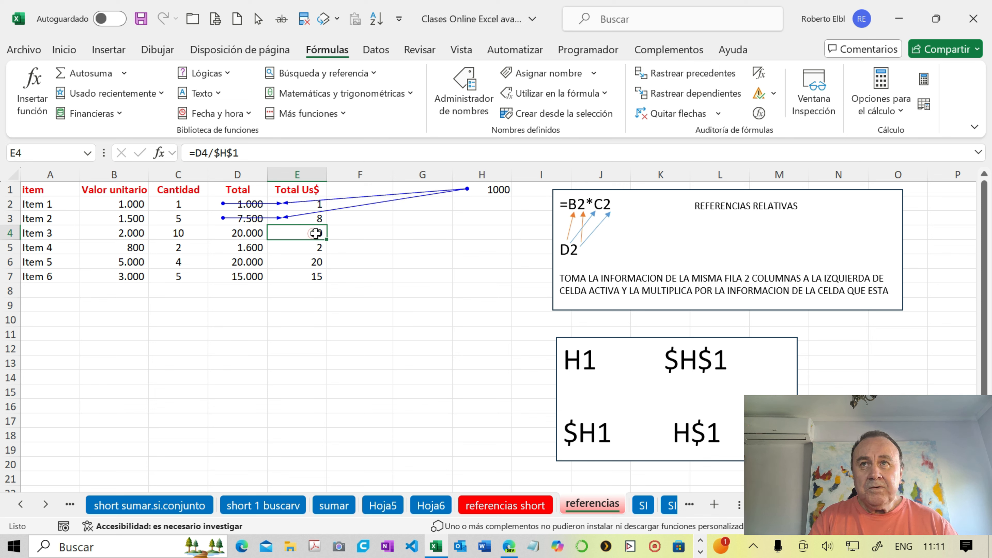
{"action": "left_click", "coordinate": [681, 74]}
{"action": "left_click", "coordinate": [308, 248]}
{"action": "left_click", "coordinate": [677, 78]}
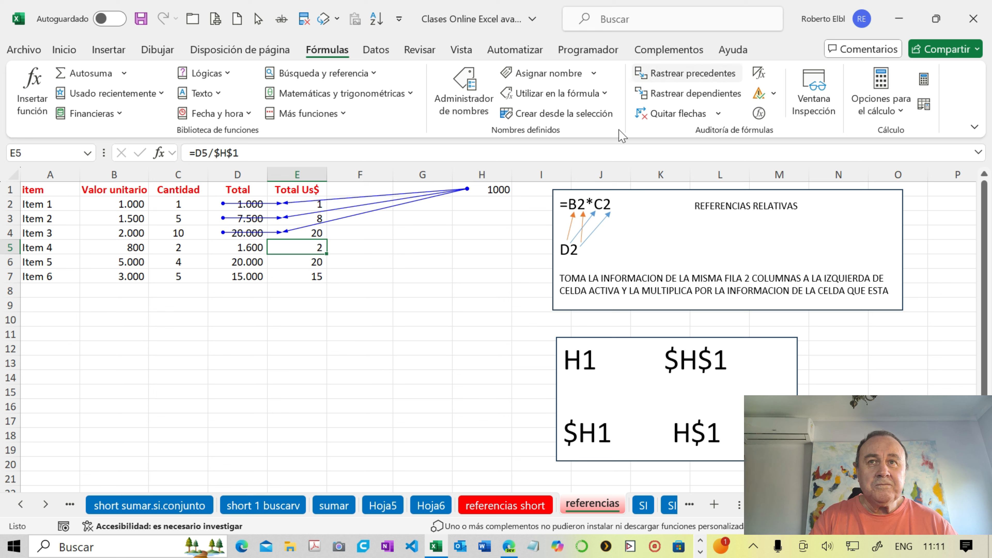
{"action": "left_click", "coordinate": [317, 261]}
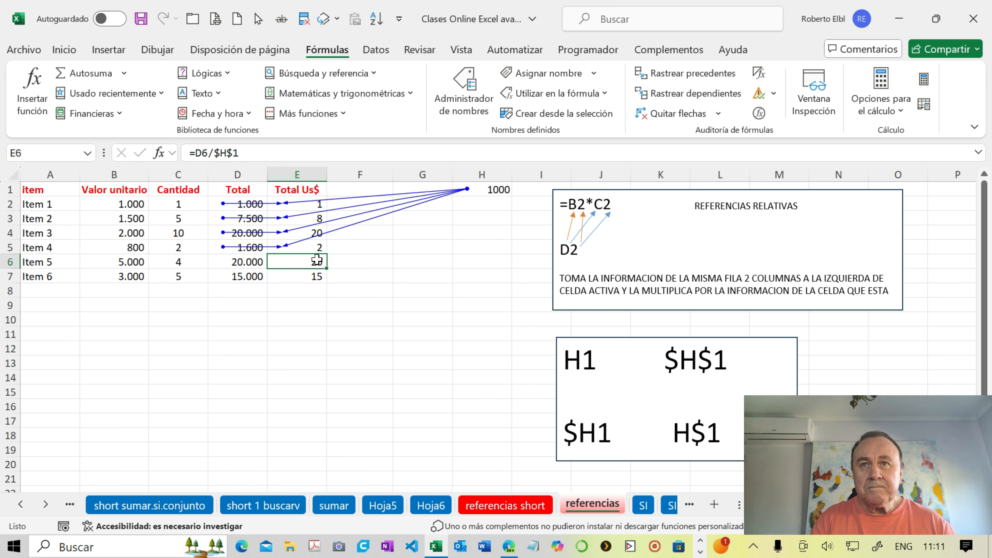
{"action": "left_click", "coordinate": [680, 75]}
{"action": "left_click", "coordinate": [318, 276]}
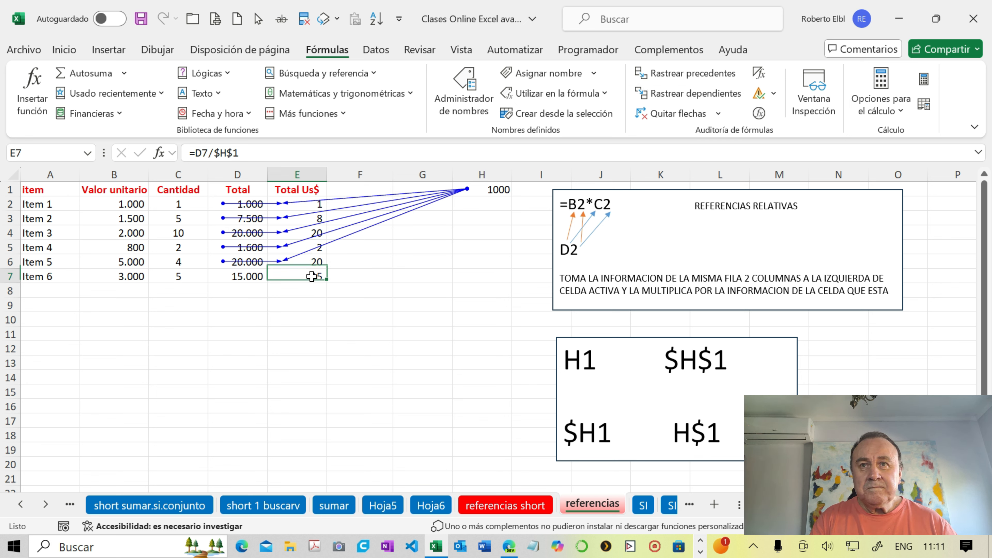
{"action": "left_click", "coordinate": [674, 74]}
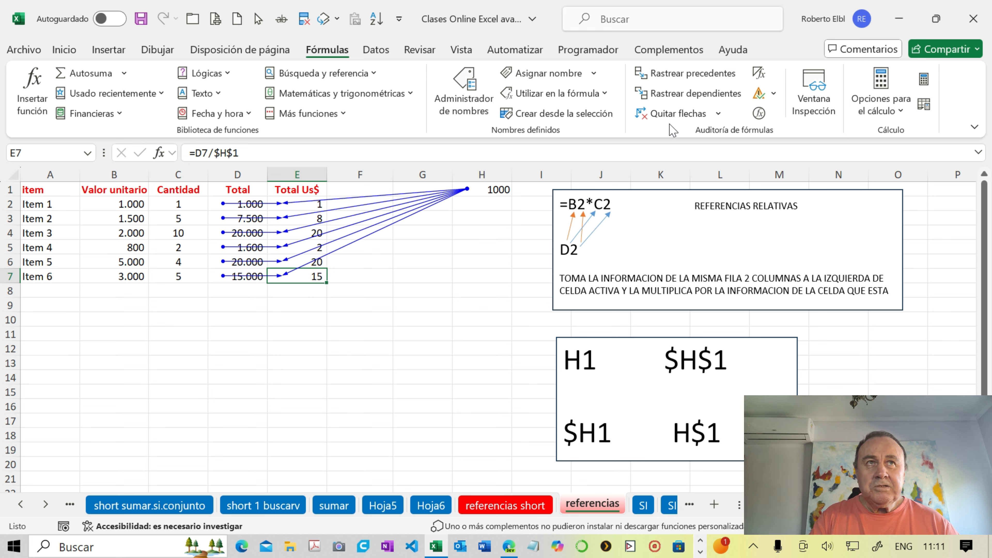
{"action": "left_click", "coordinate": [648, 113]}
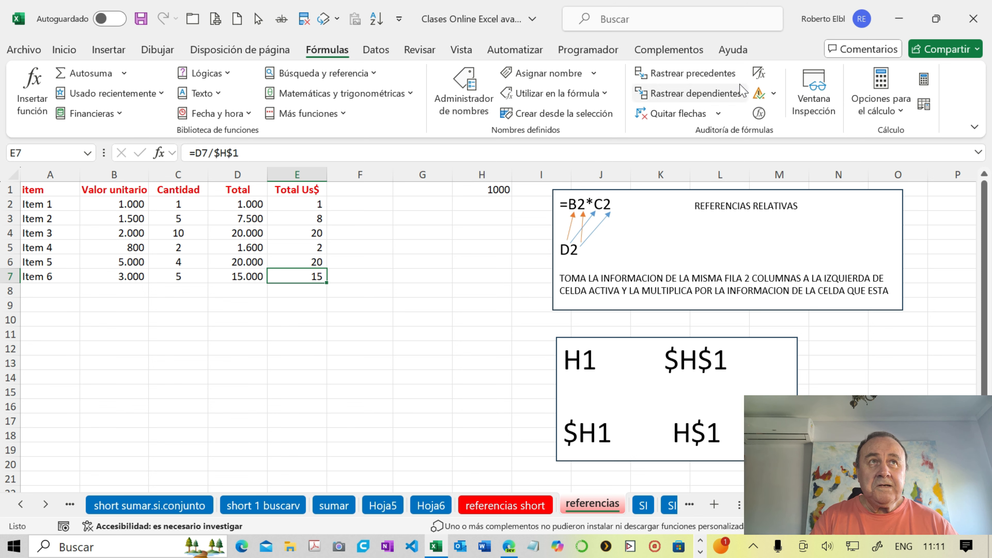
- Display the sheet's formulas to compare the Total and Total Us$ columns, and switch back to values
{"action": "left_click", "coordinate": [759, 74]}
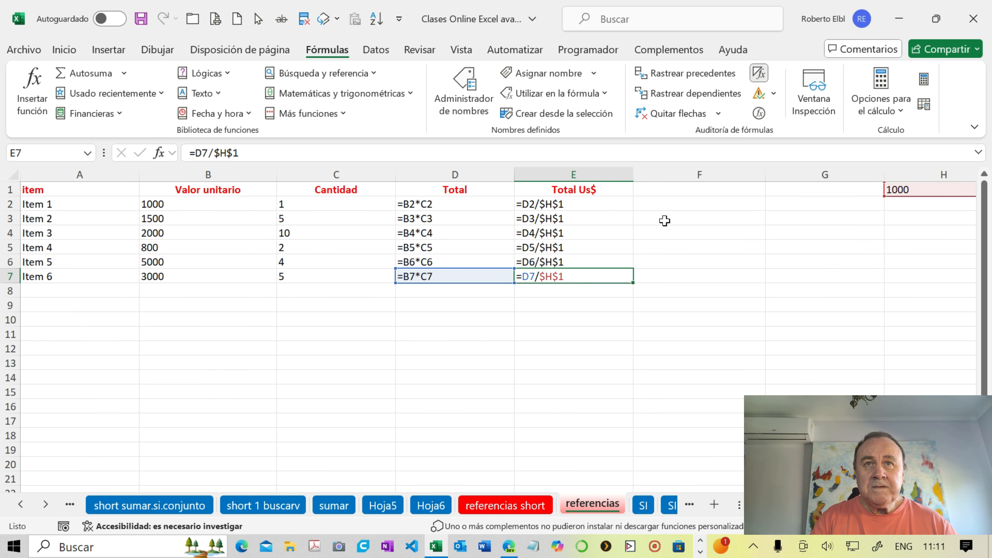
{"action": "left_click", "coordinate": [618, 304]}
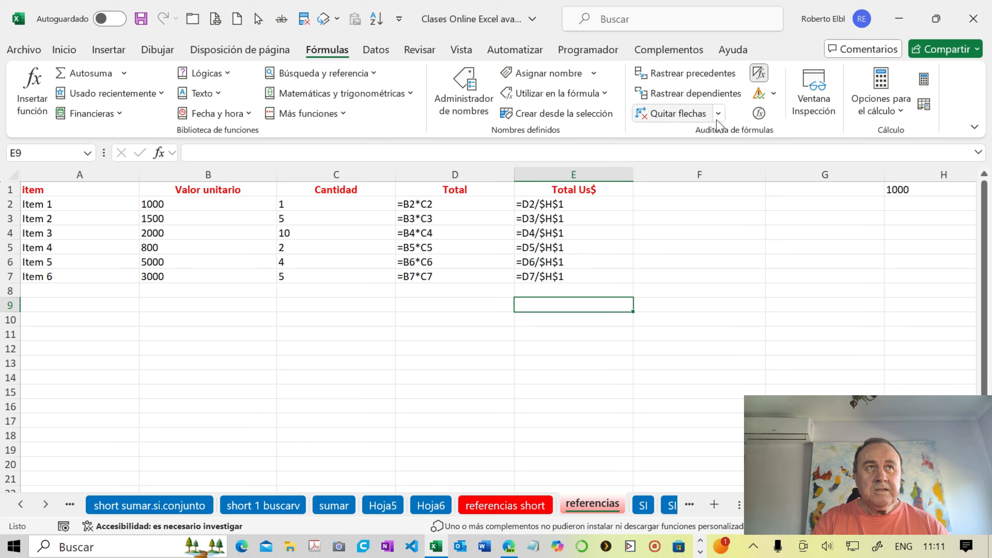
{"action": "left_click", "coordinate": [759, 78]}
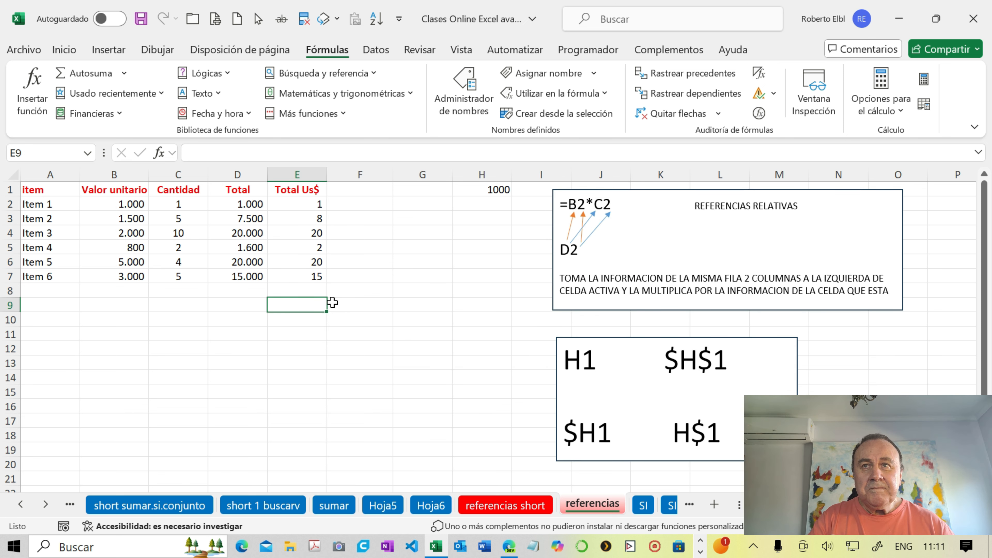
- Examine the formula in E2, highlighting its relative reference D2 and leaving the formula as it is
{"action": "left_click", "coordinate": [295, 205]}
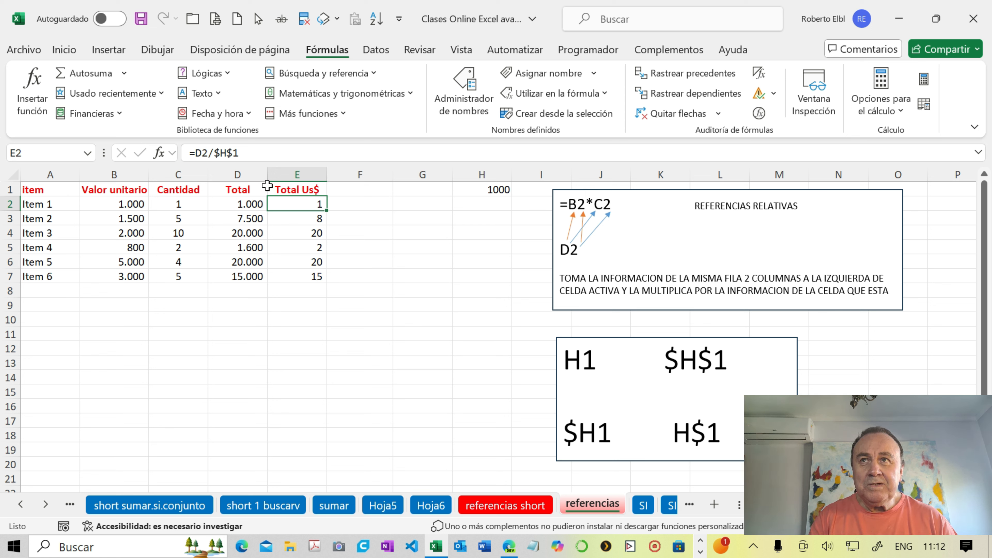
{"action": "left_click_drag", "start_coordinate": [202, 154], "coordinate": [208, 156]}
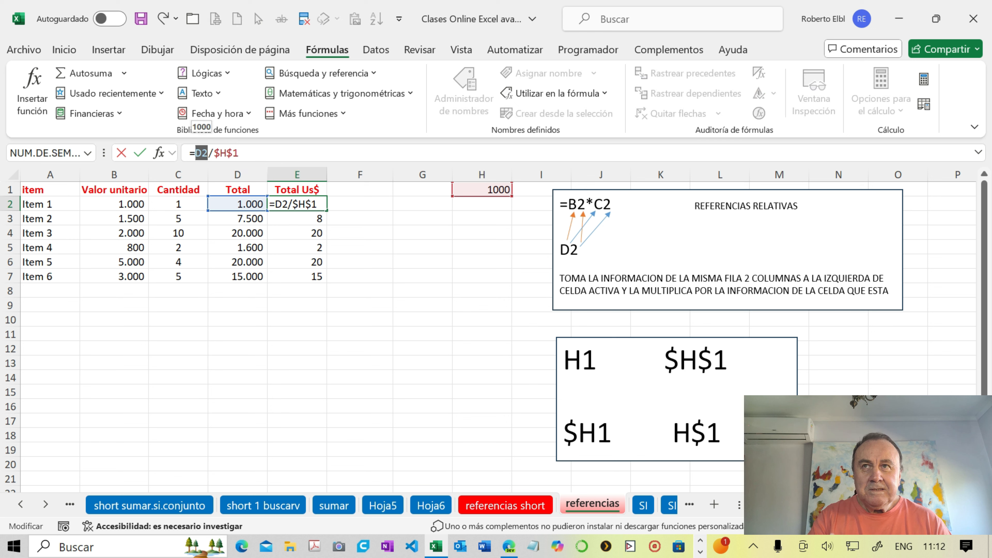
{"action": "left_click", "coordinate": [249, 154]}
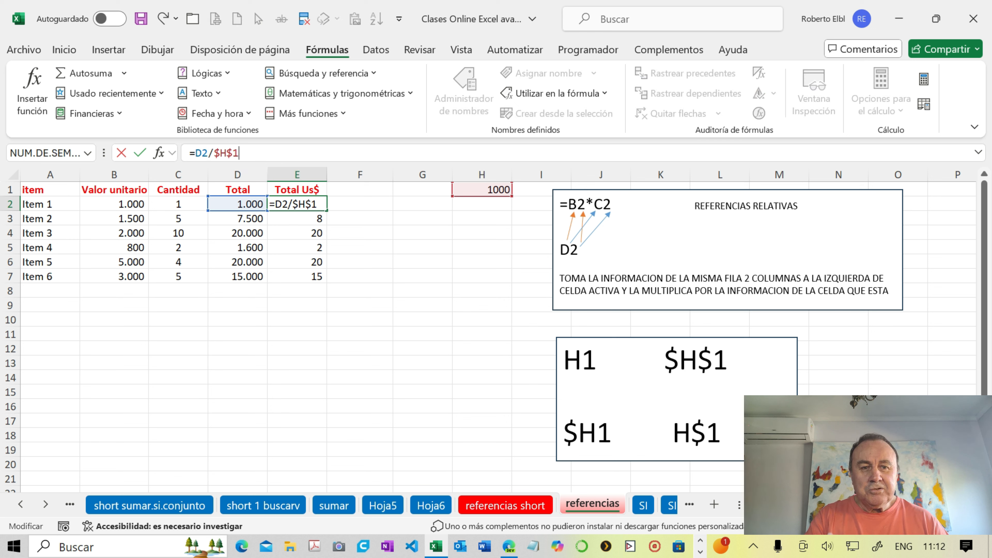
{"action": "key", "text": "ctrl+Return"}
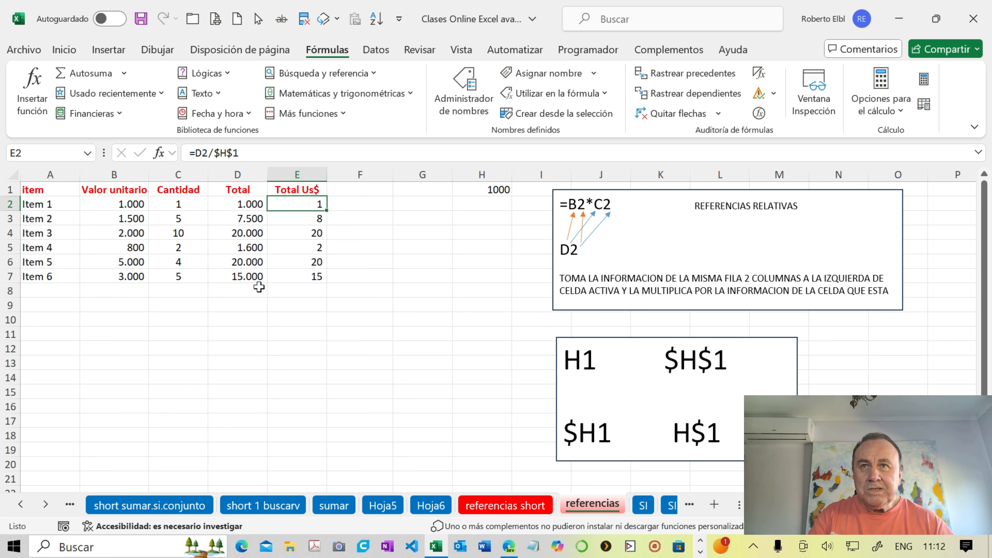
- Label cell A11 as Cambio Euro and enter the exchange rate 1200 in B11
{"action": "left_click", "coordinate": [66, 336]}
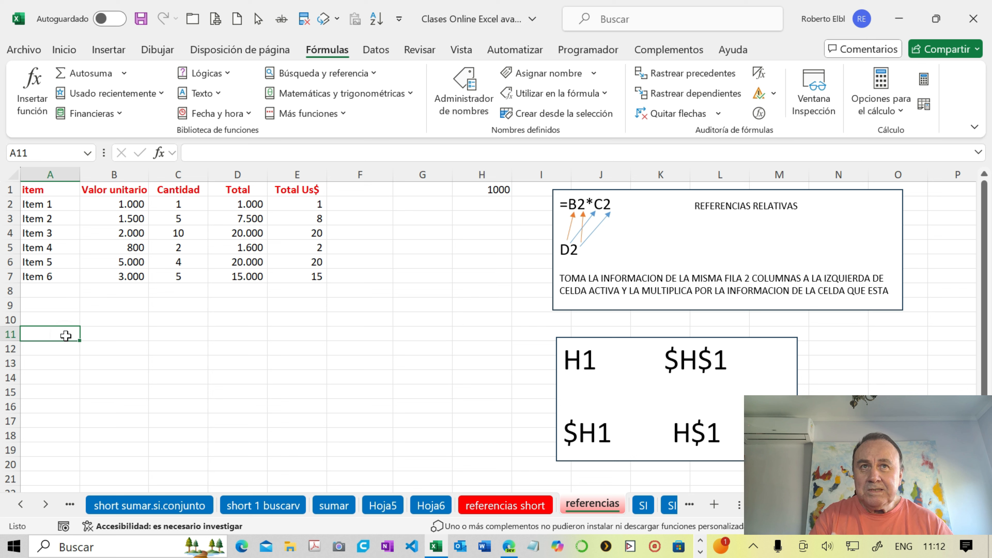
{"action": "type", "text": "t"}
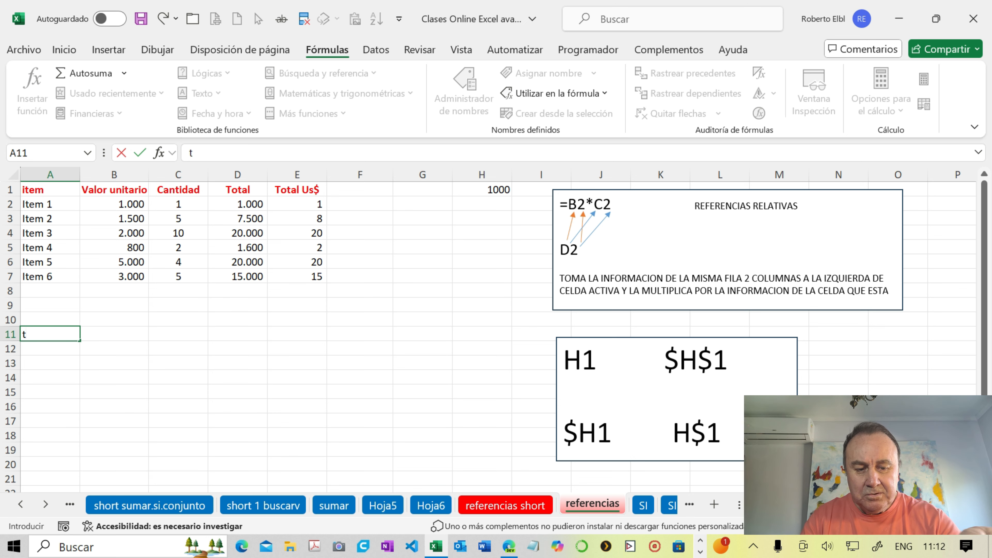
{"action": "key", "text": "BackSpace"}
{"action": "type", "text": "cAMBIO"}
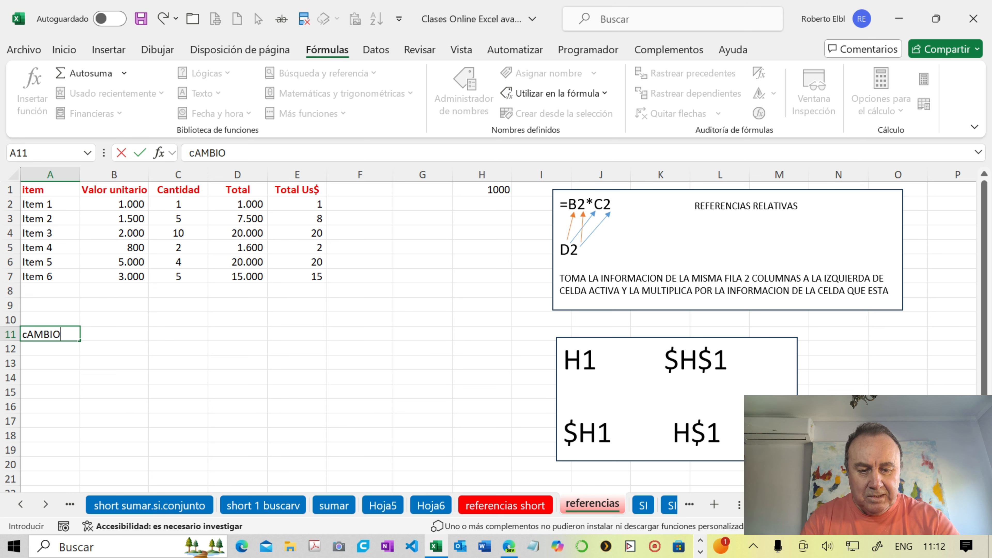
{"action": "type", "text": " Euro"}
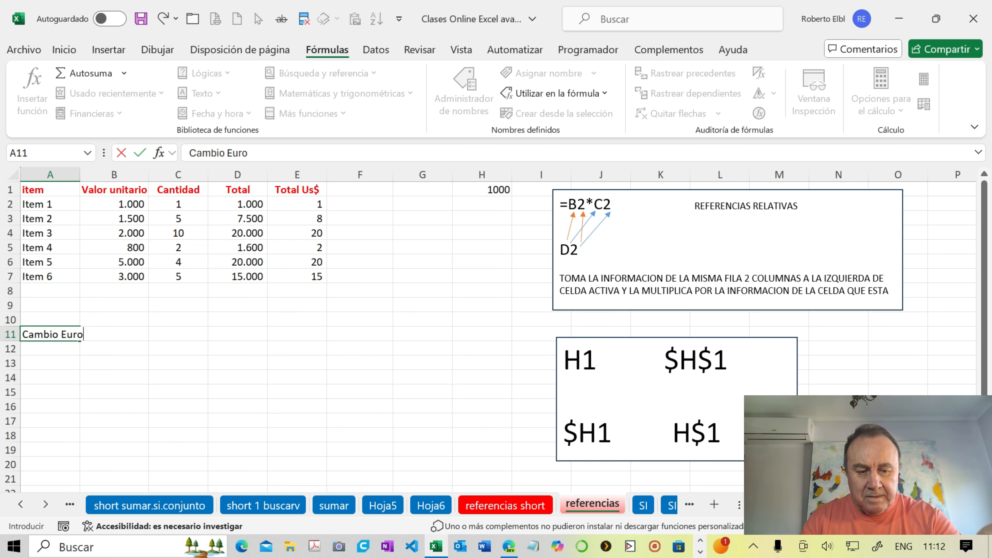
{"action": "key", "text": "Tab"}
{"action": "type", "text": "1"}
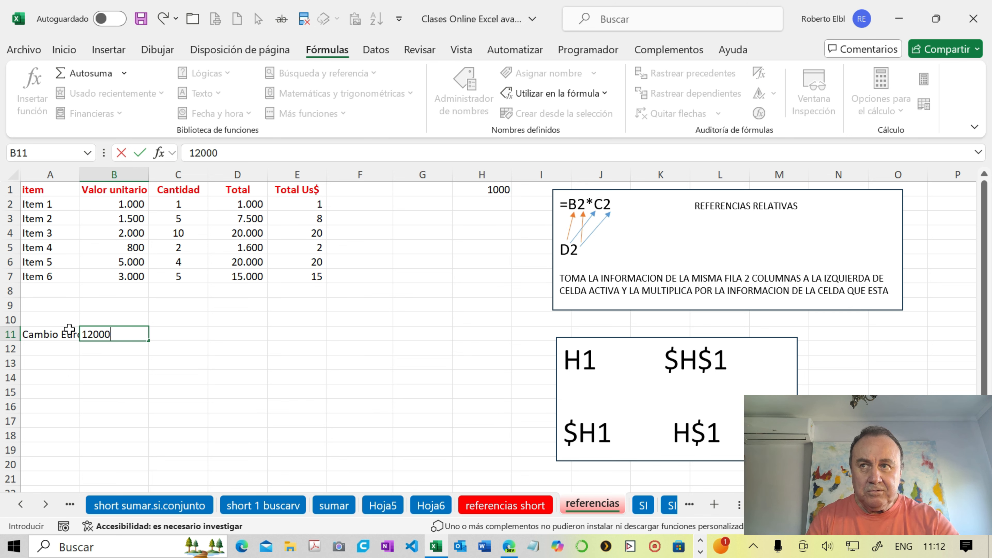
{"action": "type", "text": "2000"}
{"action": "key", "text": "BackSpace"}
{"action": "key", "text": "Return"}
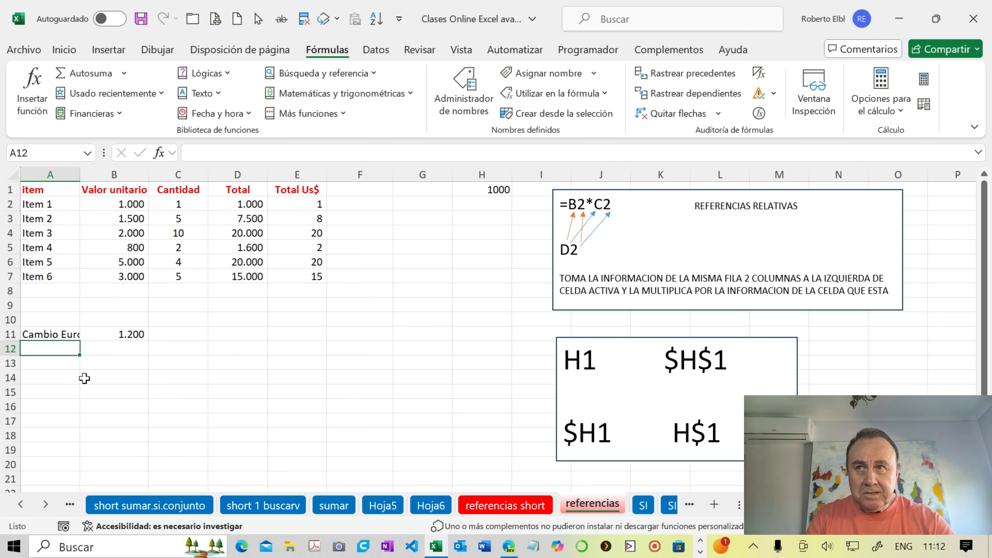
{"action": "left_click", "coordinate": [119, 334]}
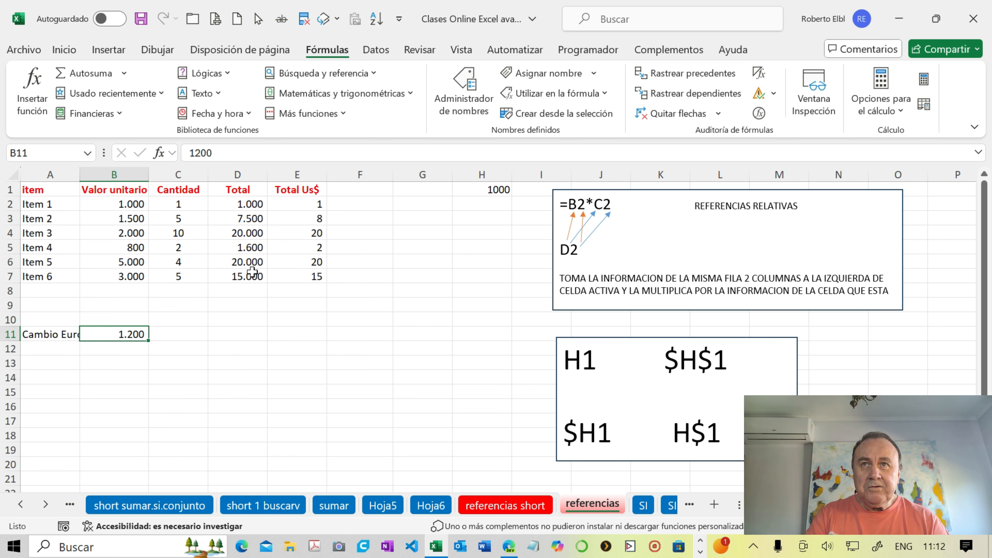
- Add the column heading Total Euro in F1
{"action": "left_click", "coordinate": [342, 192]}
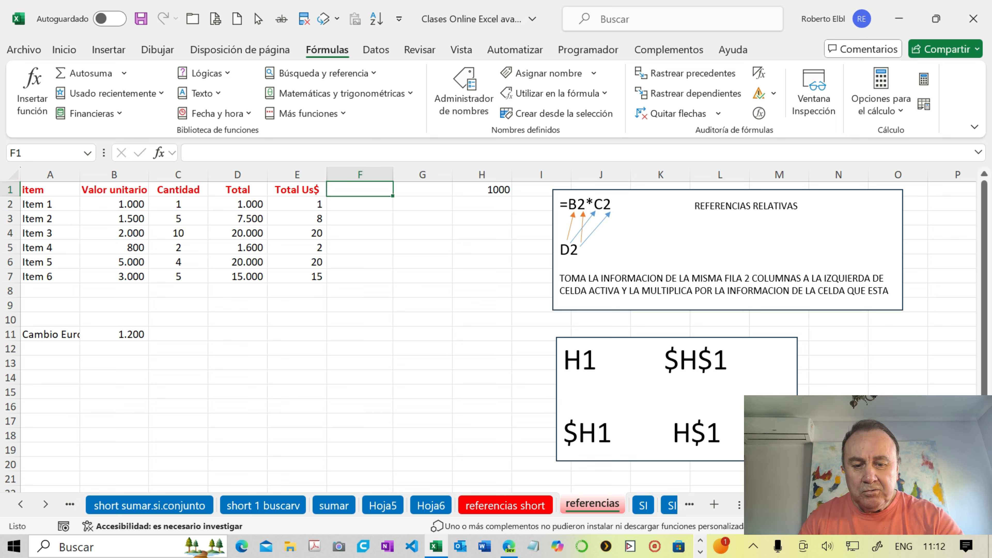
{"action": "type", "text": "Total R"}
{"action": "key", "text": "BackSpace"}
{"action": "type", "text": "Euro"}
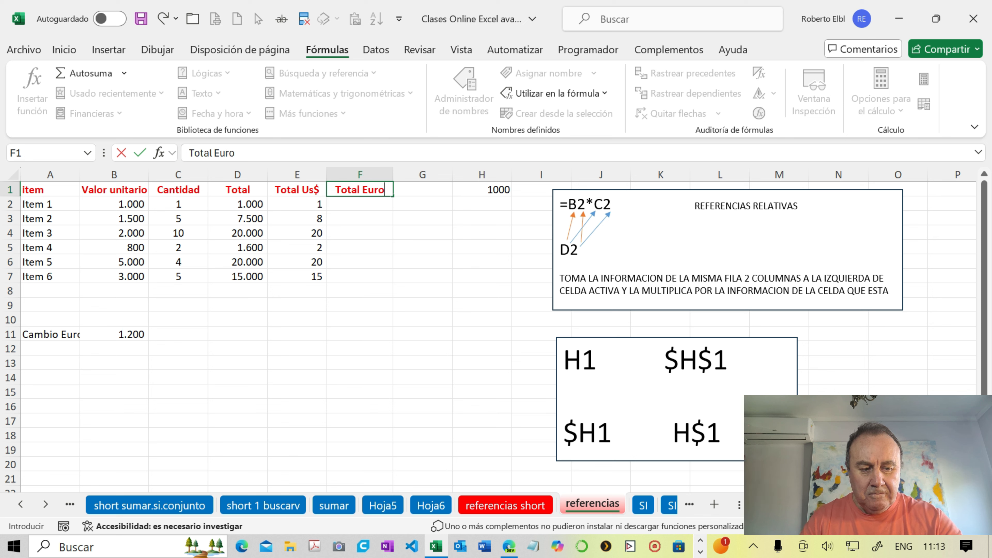
{"action": "key", "text": "Return"}
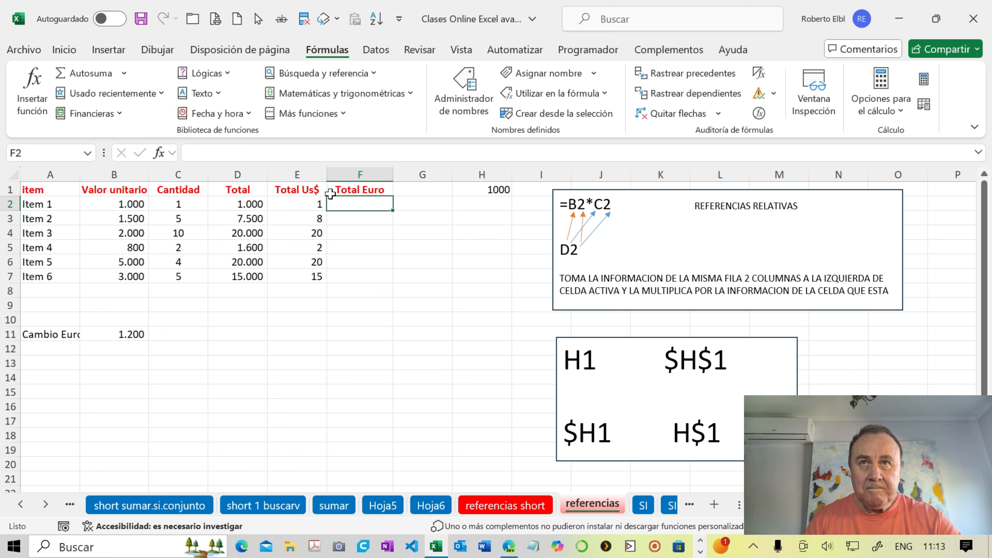
- Enter =D2/$B$11 in F2 with the euro rate as an absolute reference, and fill the formula down to F7
{"action": "type", "text": "="}
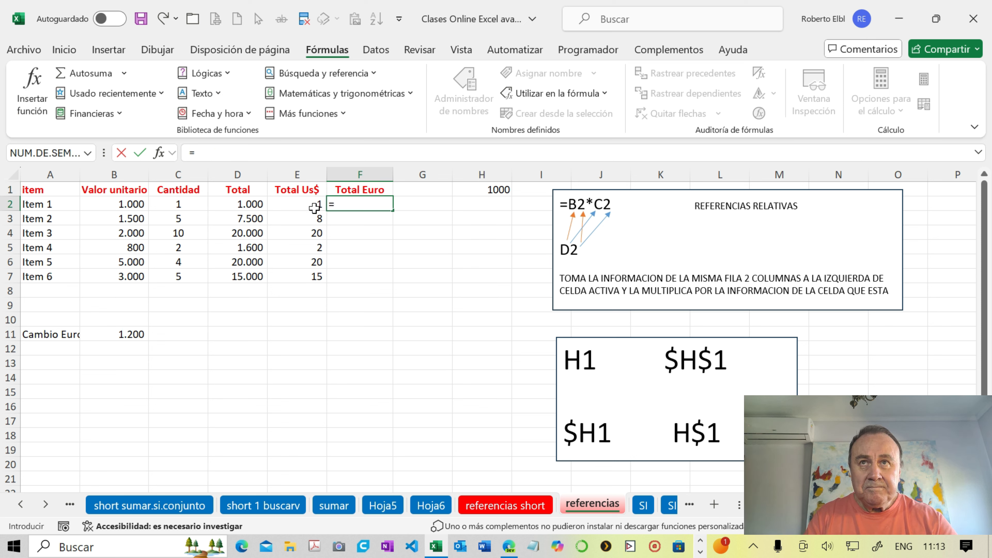
{"action": "left_click", "coordinate": [249, 205]}
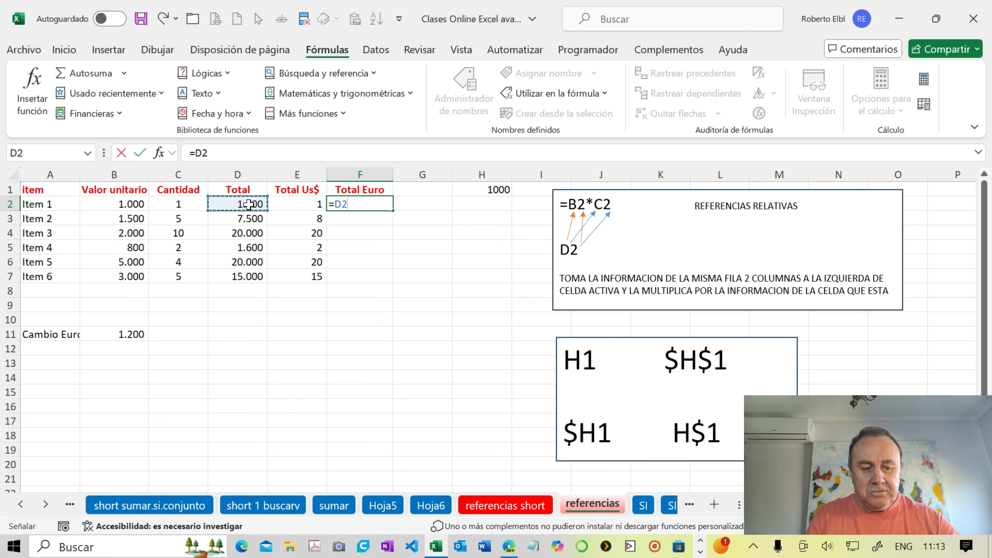
{"action": "type", "text": "/"}
{"action": "left_click", "coordinate": [127, 335]}
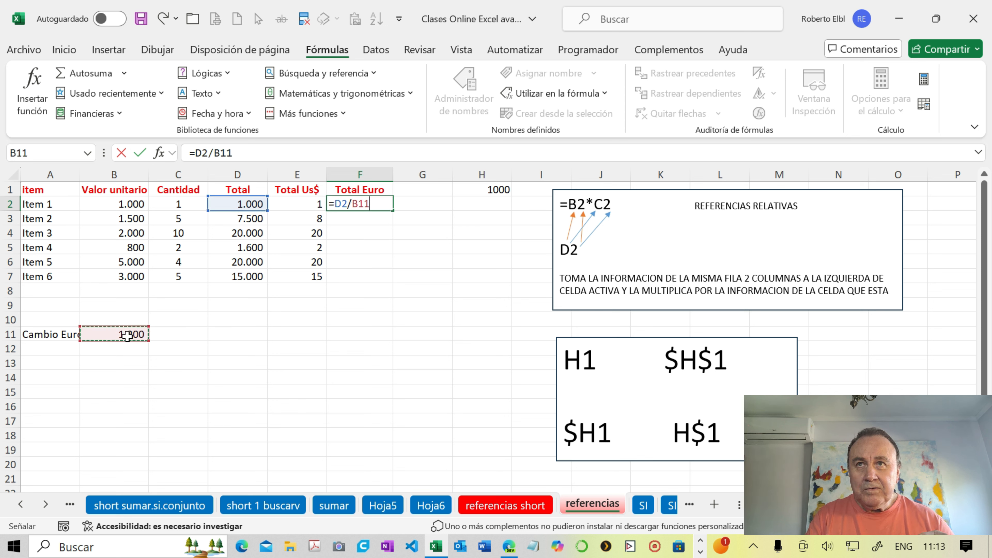
{"action": "key", "text": "F4"}
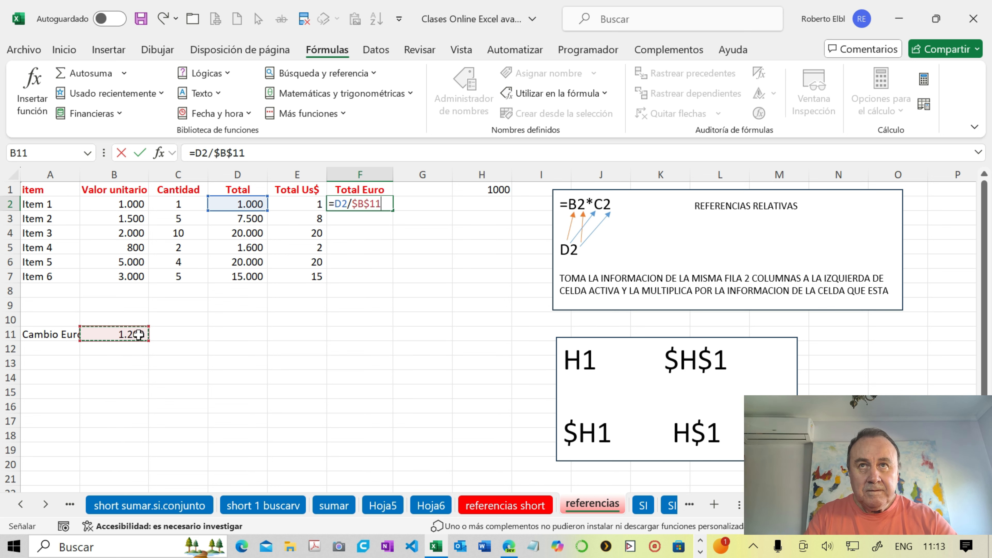
{"action": "key", "text": "Return"}
{"action": "left_click", "coordinate": [366, 202]}
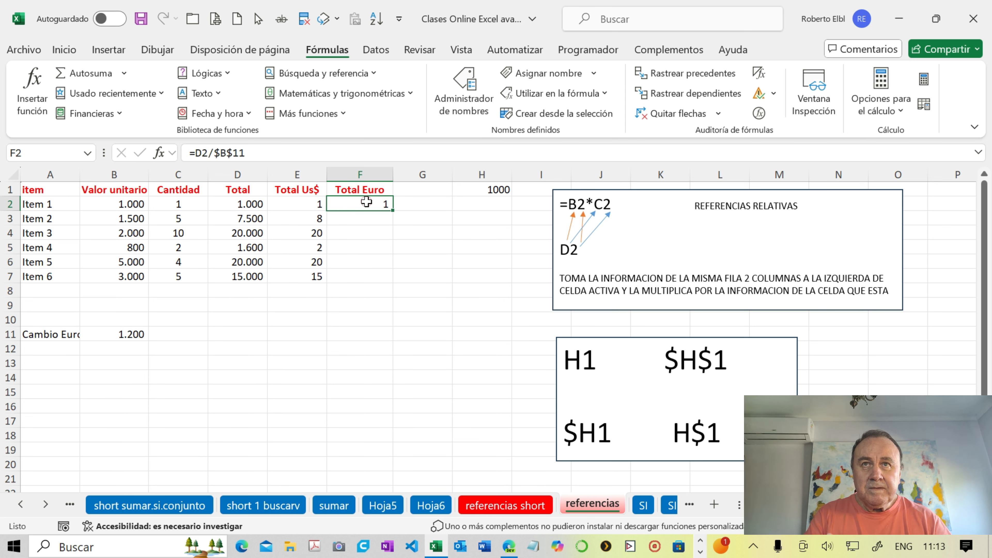
{"action": "double_click", "coordinate": [392, 210]}
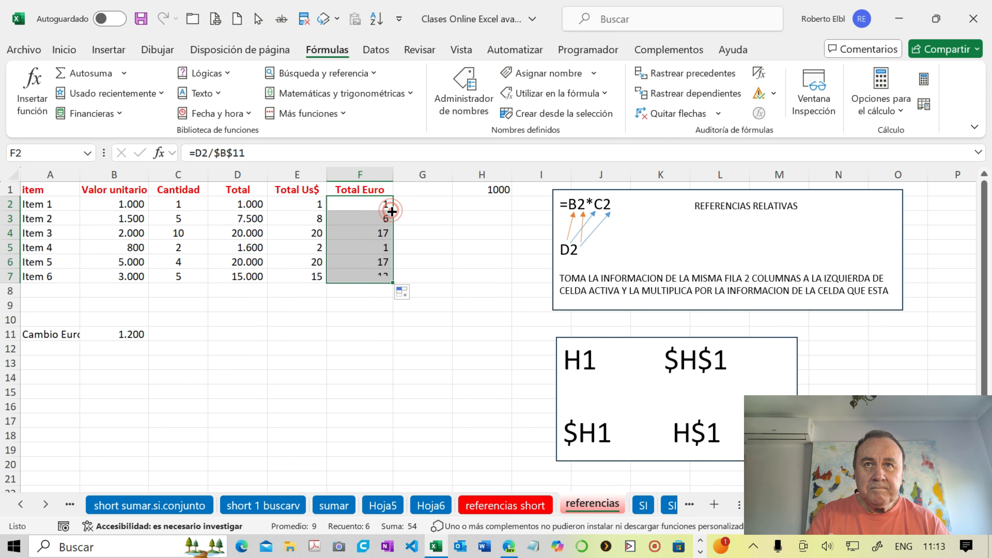
- Show one decimal place in the Total Euro and Total Us$ values in rows 2 to 7
{"action": "left_click", "coordinate": [68, 55]}
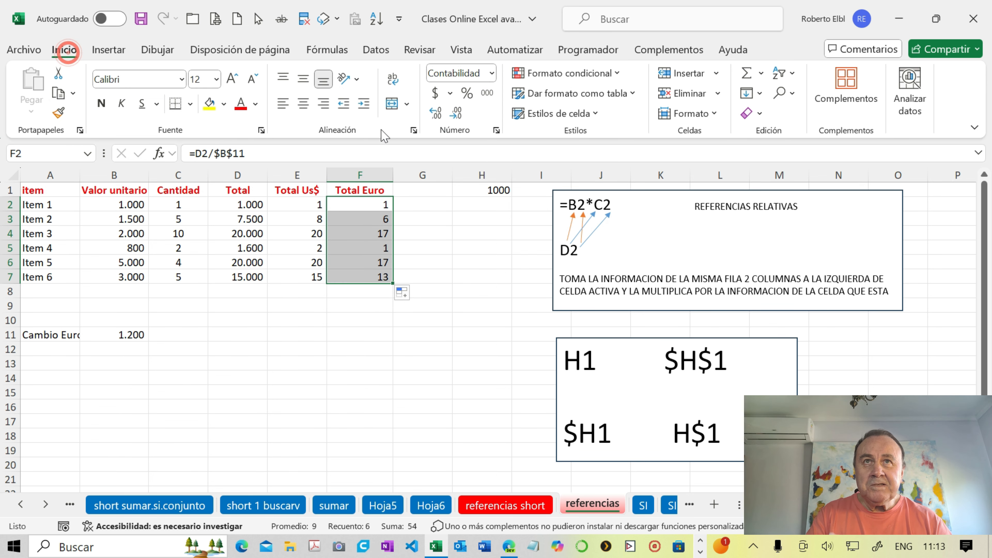
{"action": "left_click", "coordinate": [441, 117]}
{"action": "left_click_drag", "start_coordinate": [305, 204], "coordinate": [312, 276]}
{"action": "left_click", "coordinate": [437, 117]}
- Trace the precedents of each Total Euro formula from F2 to F7
{"action": "left_click", "coordinate": [374, 205]}
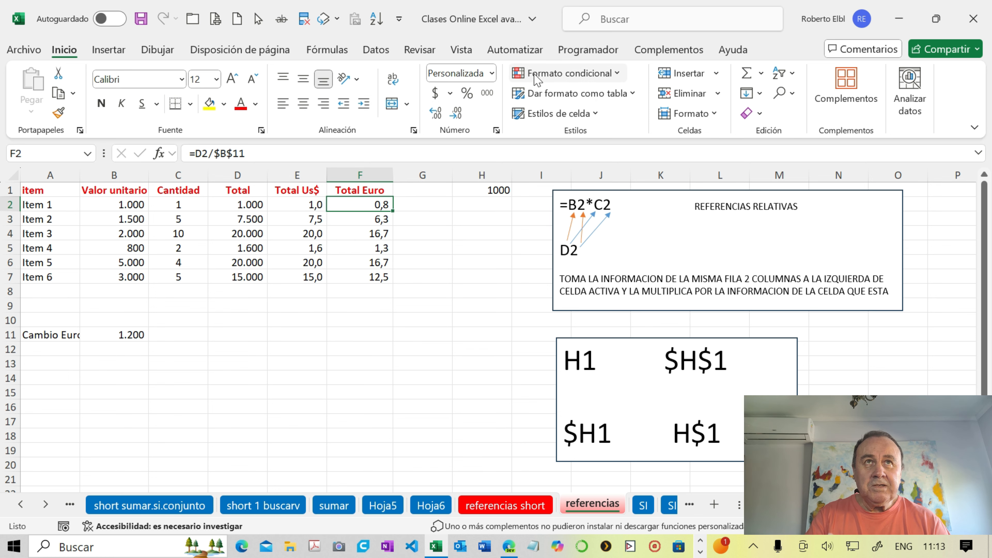
{"action": "left_click", "coordinate": [328, 49]}
{"action": "left_click", "coordinate": [665, 79]}
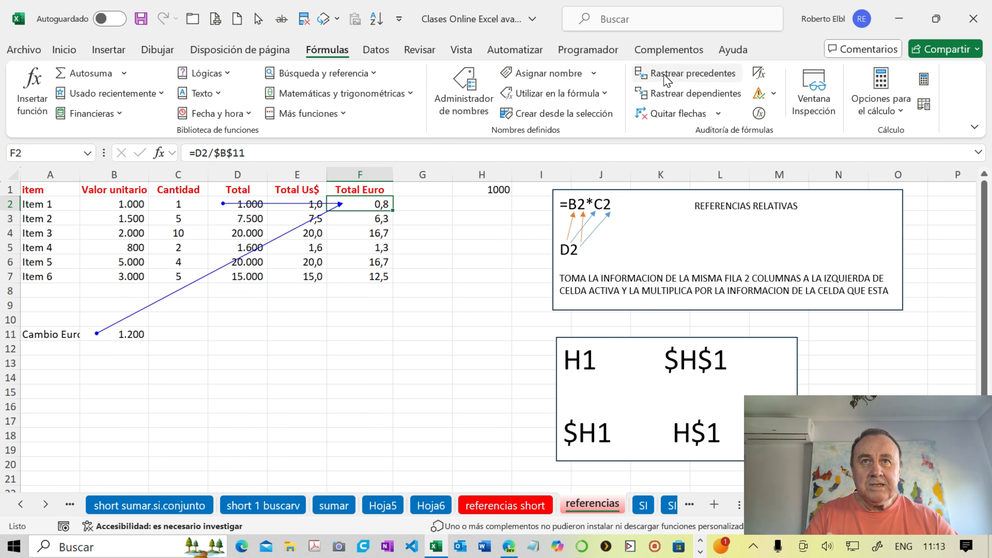
{"action": "key", "text": "Down"}
{"action": "left_click", "coordinate": [663, 79]}
{"action": "key", "text": "Down"}
{"action": "left_click", "coordinate": [662, 79]}
{"action": "key", "text": "Down"}
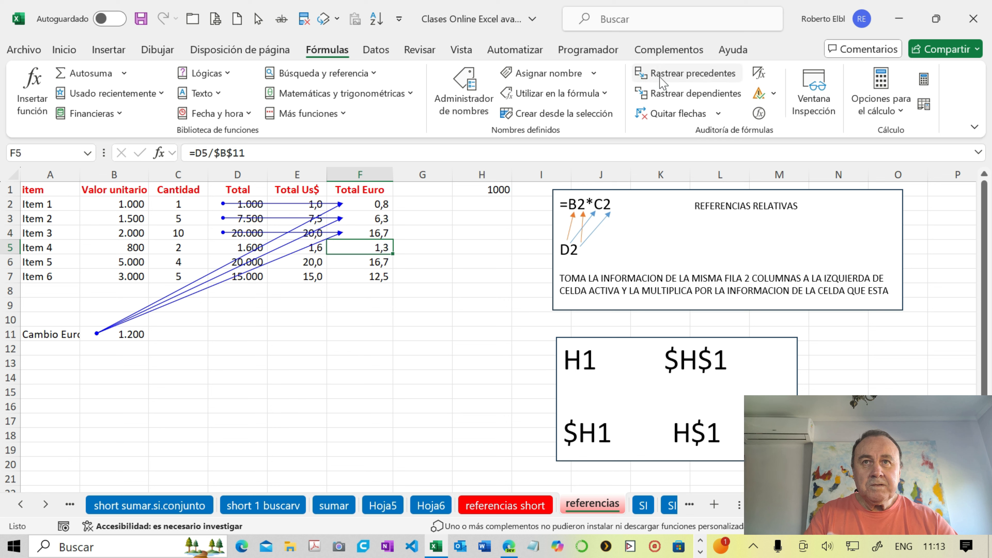
{"action": "left_click", "coordinate": [663, 80]}
{"action": "key", "text": "Down"}
{"action": "left_click", "coordinate": [660, 77]}
{"action": "key", "text": "Down"}
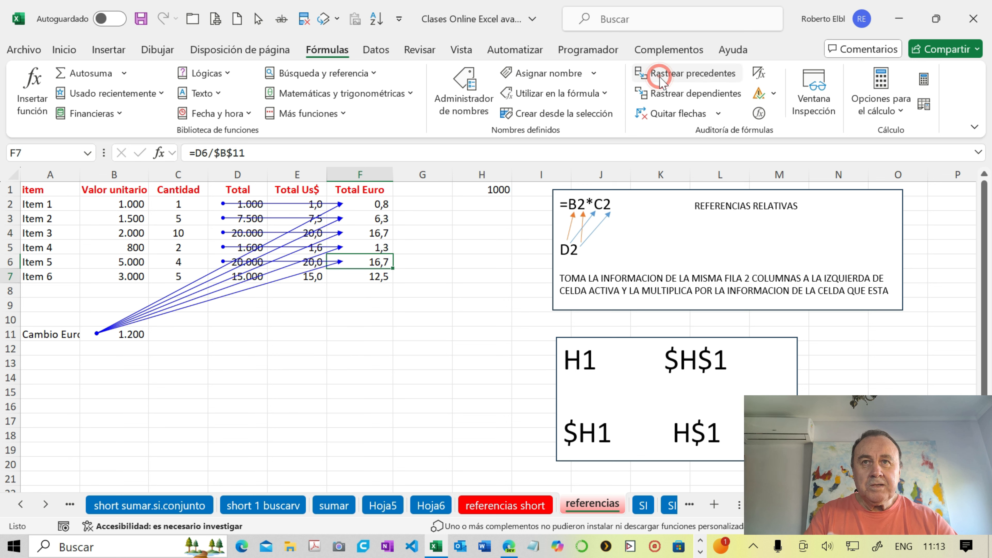
{"action": "left_click", "coordinate": [659, 77]}
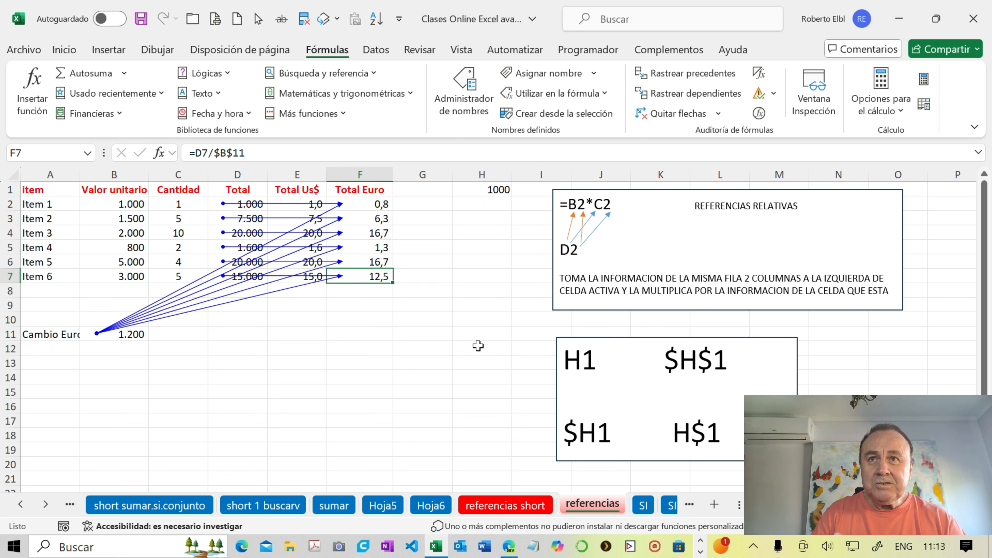
{"action": "left_click", "coordinate": [473, 330]}
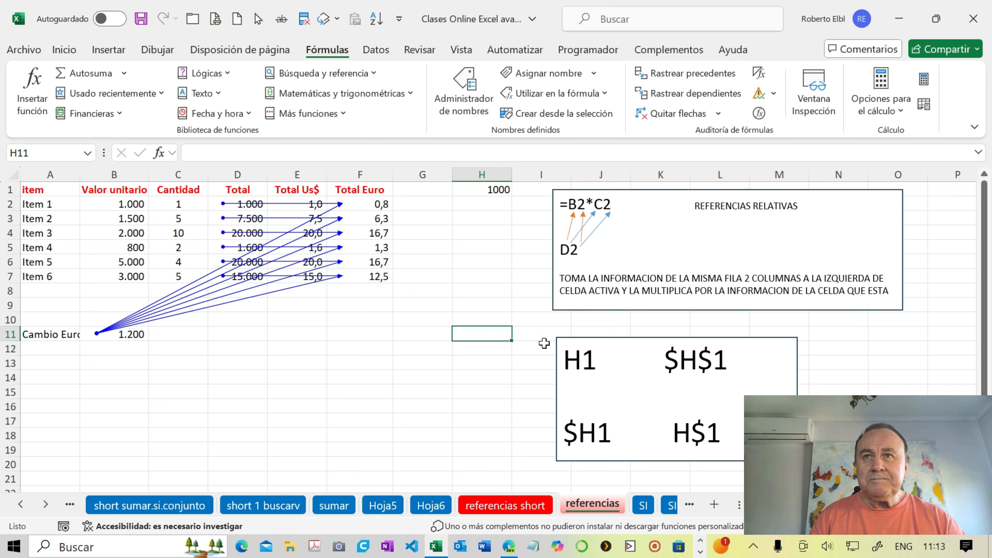
- Copy the range A1:H12 with its trace arrows as a picture, using the as-on-screen appearance and picture format
{"action": "left_click_drag", "start_coordinate": [51, 191], "coordinate": [483, 352]}
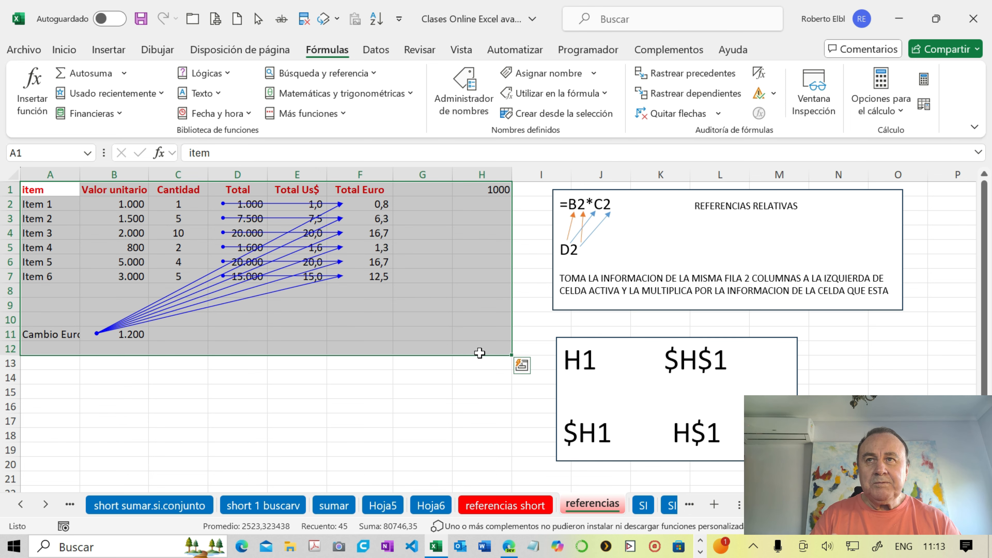
{"action": "left_click", "coordinate": [63, 50]}
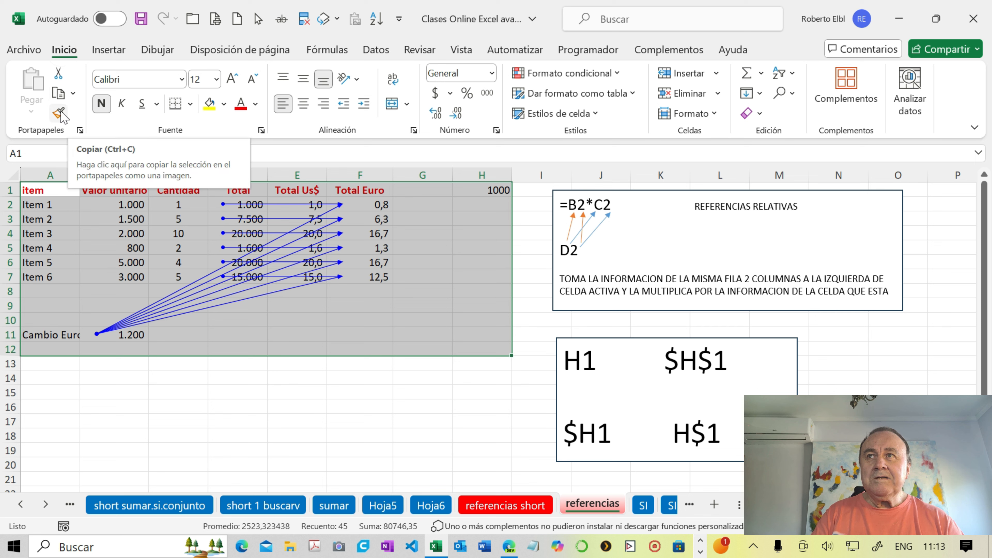
{"action": "left_click", "coordinate": [73, 93]}
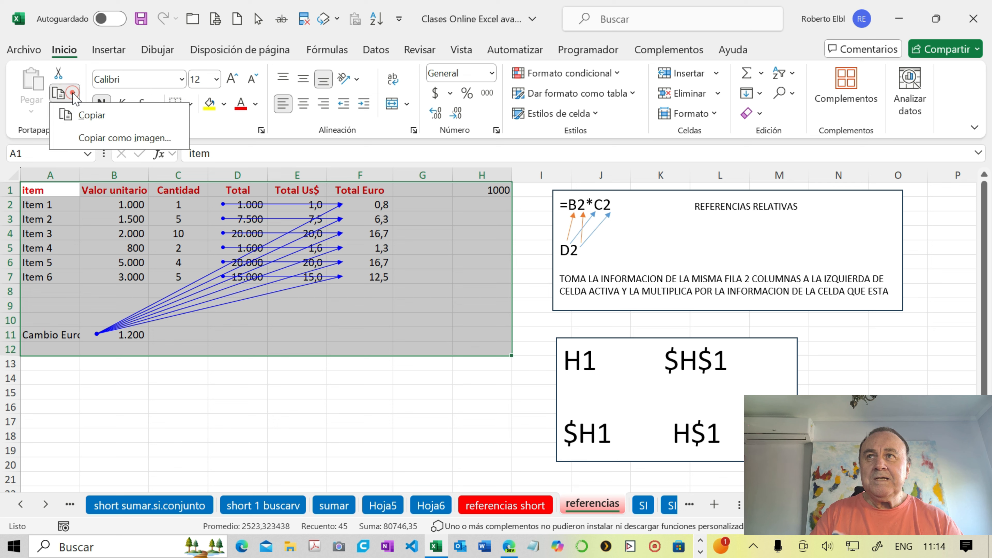
{"action": "left_click", "coordinate": [118, 141]}
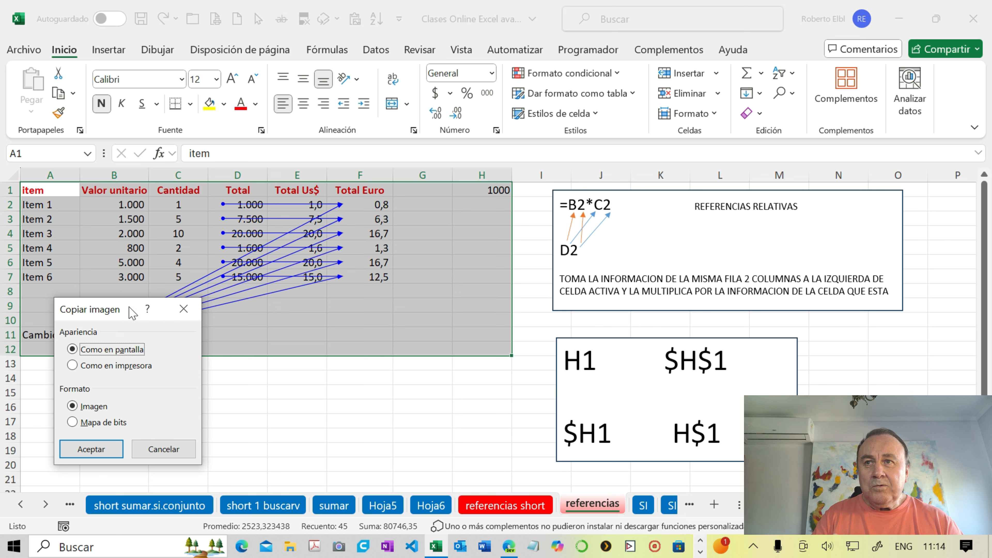
{"action": "left_click", "coordinate": [174, 449]}
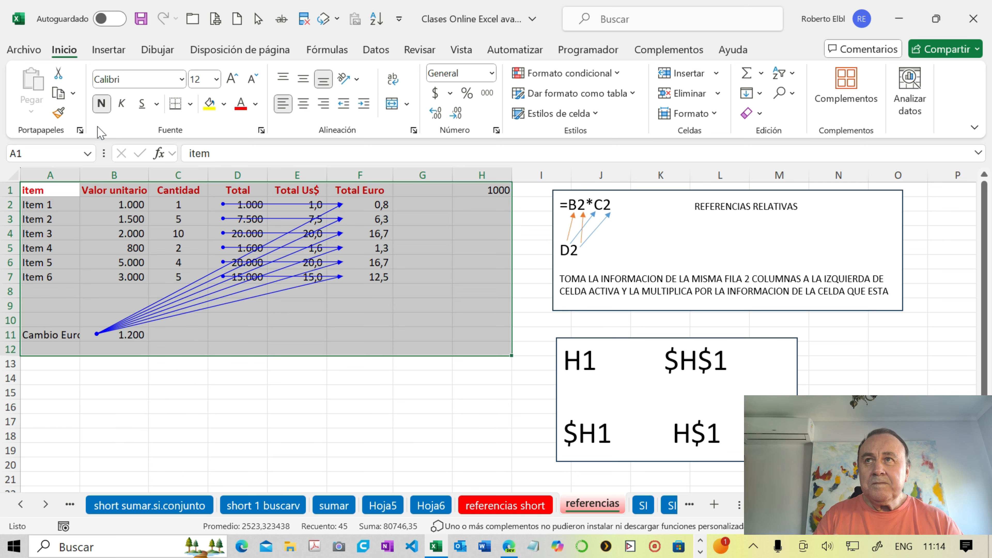
{"action": "left_click", "coordinate": [72, 93]}
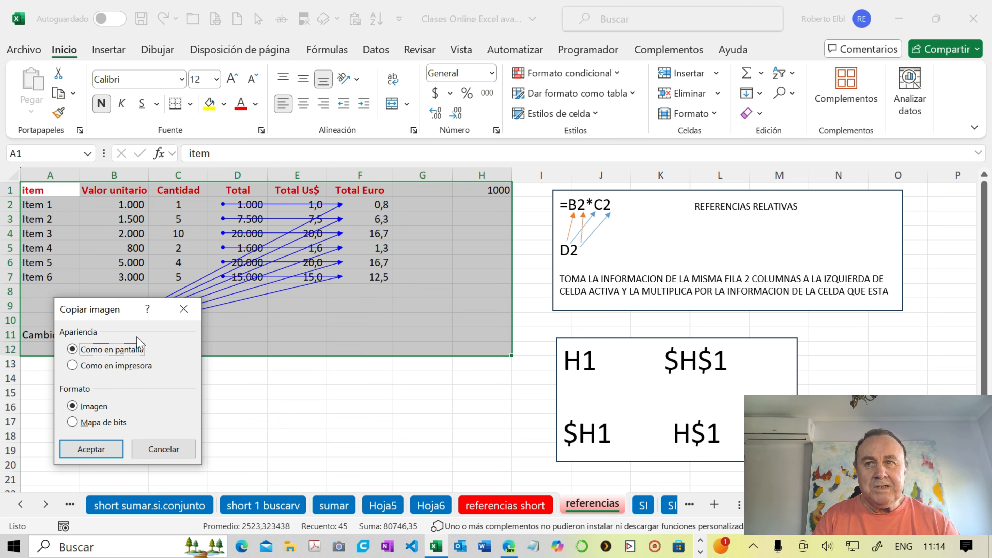
{"action": "left_click", "coordinate": [130, 369]}
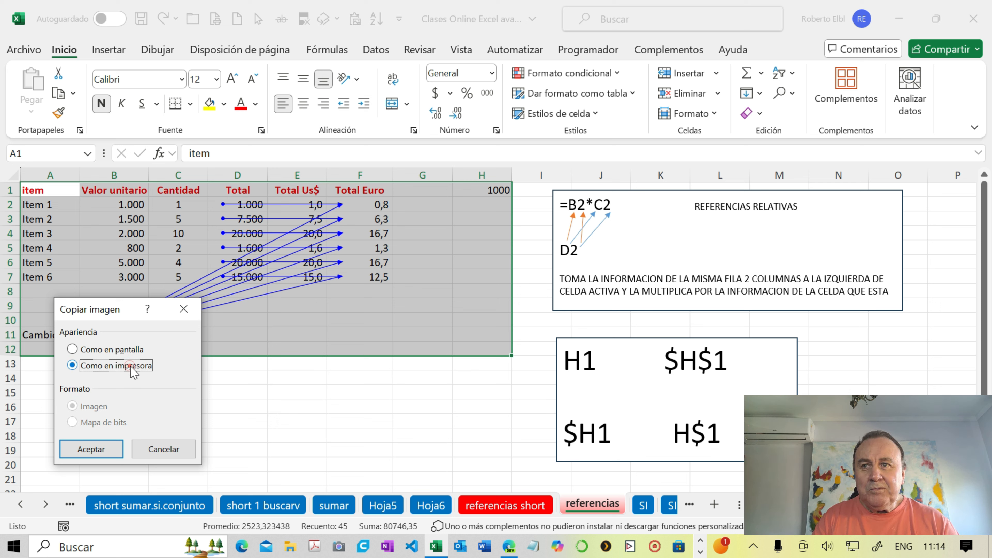
{"action": "left_click", "coordinate": [129, 350]}
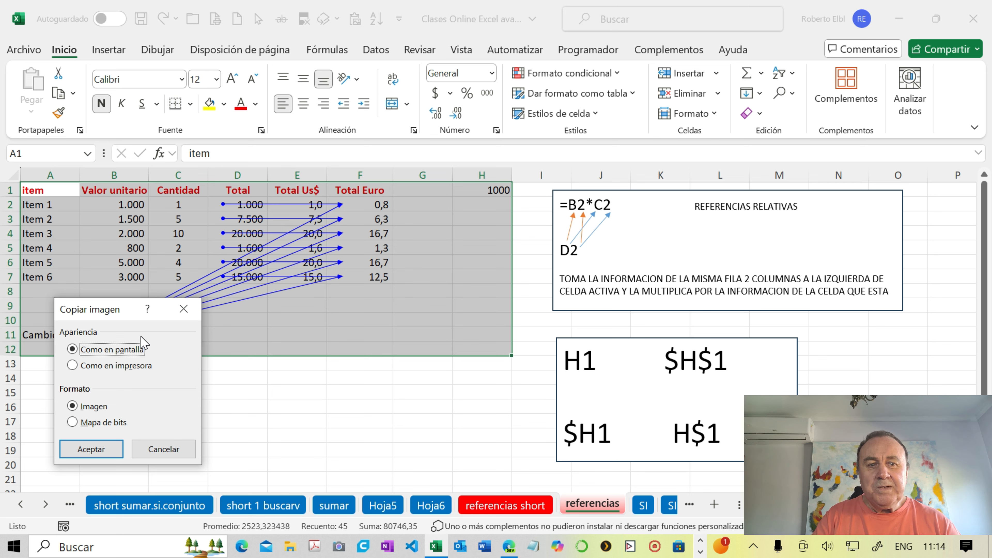
{"action": "left_click", "coordinate": [107, 449]}
- Paste the copied table picture at A16 and move it up to row 14
{"action": "left_click", "coordinate": [65, 403]}
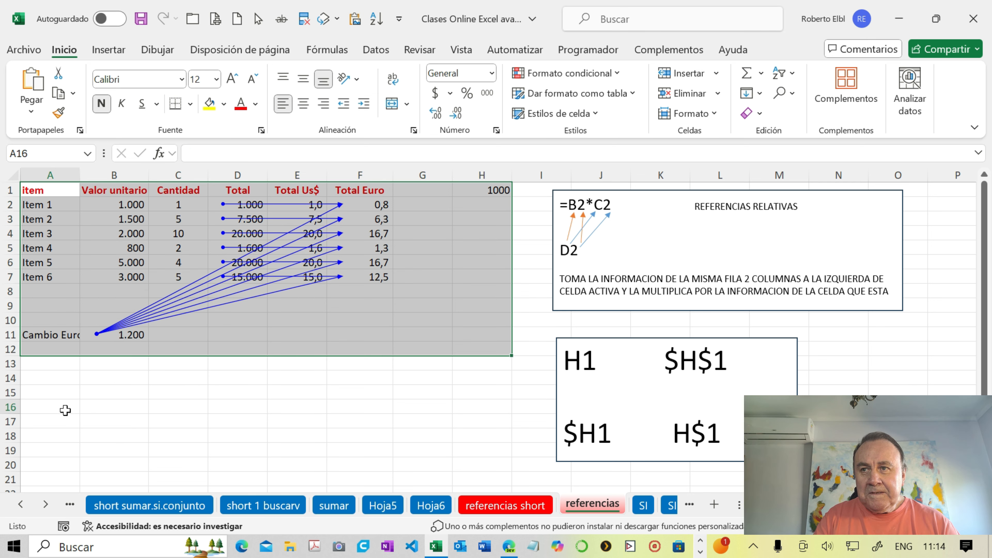
{"action": "key", "text": "ctrl+v"}
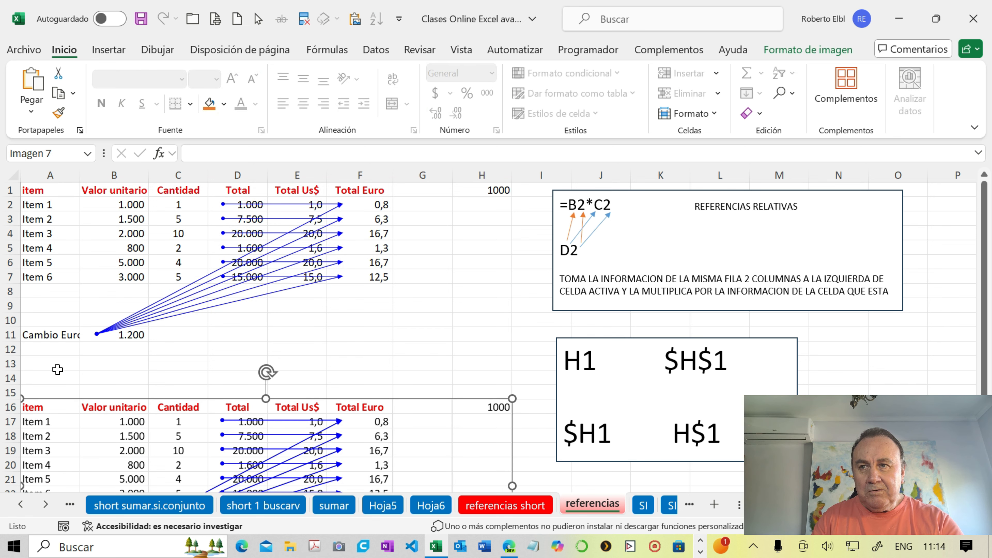
{"action": "left_click_drag", "start_coordinate": [104, 410], "coordinate": [110, 383]}
{"action": "scroll", "coordinate": [120, 395], "scroll_direction": "down", "scroll_amount": 1}
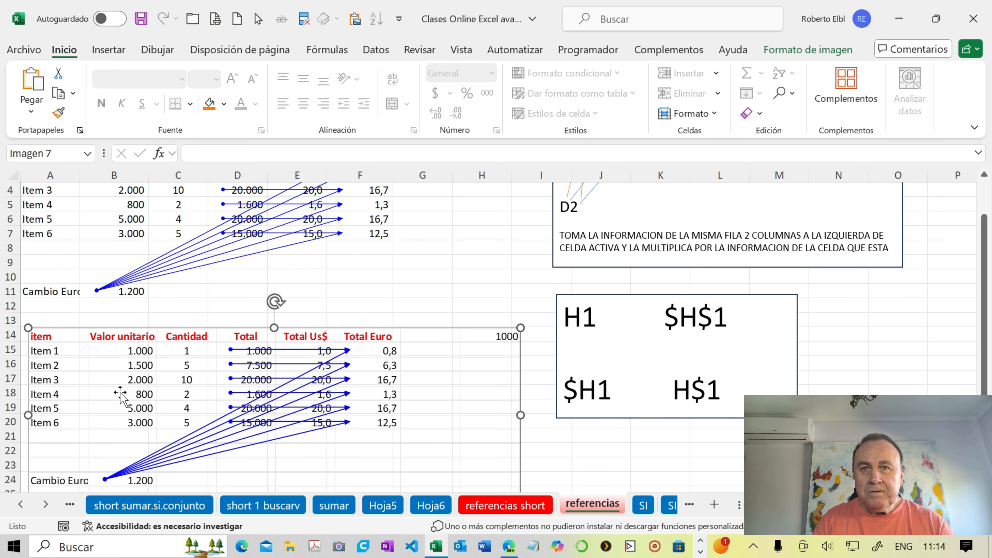
{"action": "scroll", "coordinate": [120, 394], "scroll_direction": "down", "scroll_amount": 1}
{"action": "scroll", "coordinate": [122, 394], "scroll_direction": "up", "scroll_amount": 1}
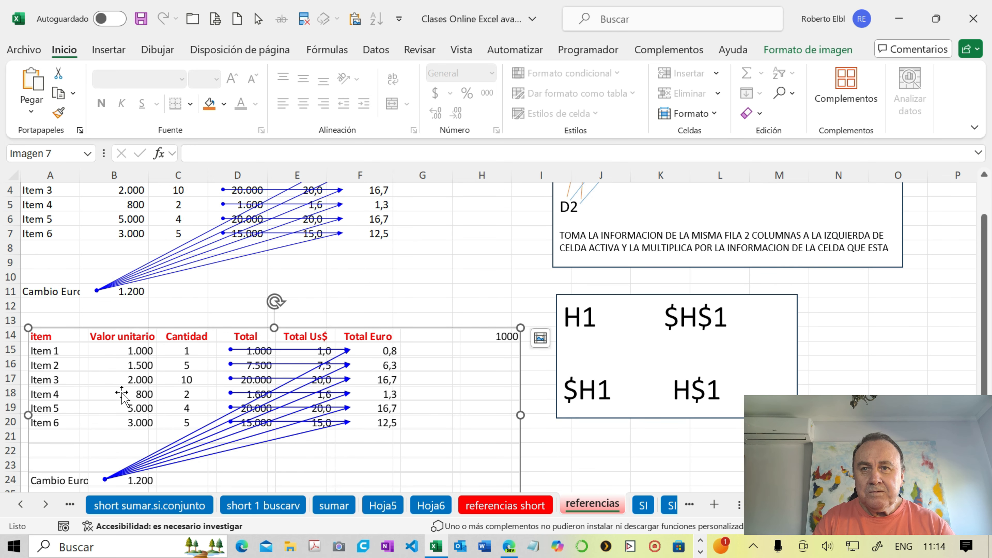
- Delete the pasted table picture
{"action": "key", "text": "Delete"}
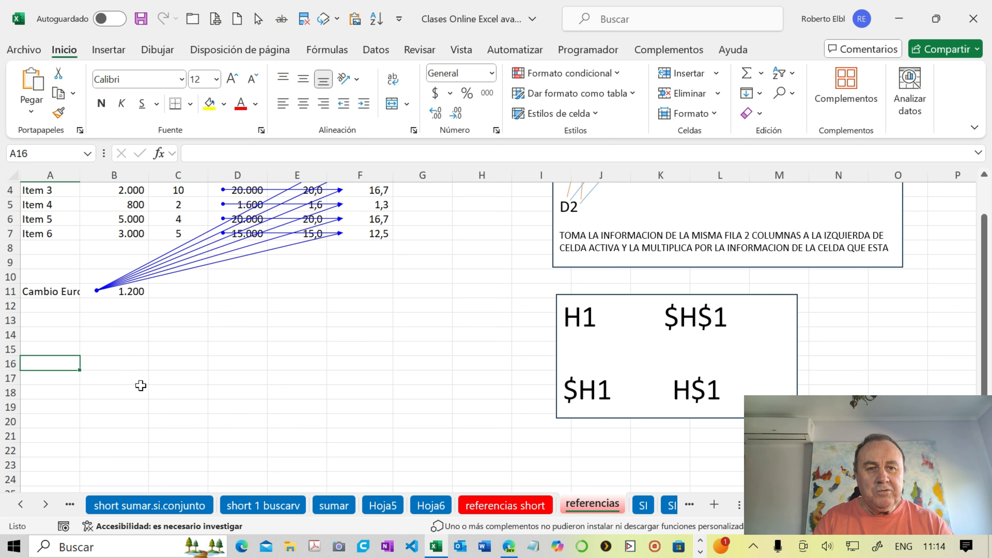
{"action": "scroll", "coordinate": [143, 388], "scroll_direction": "up", "scroll_amount": 1}
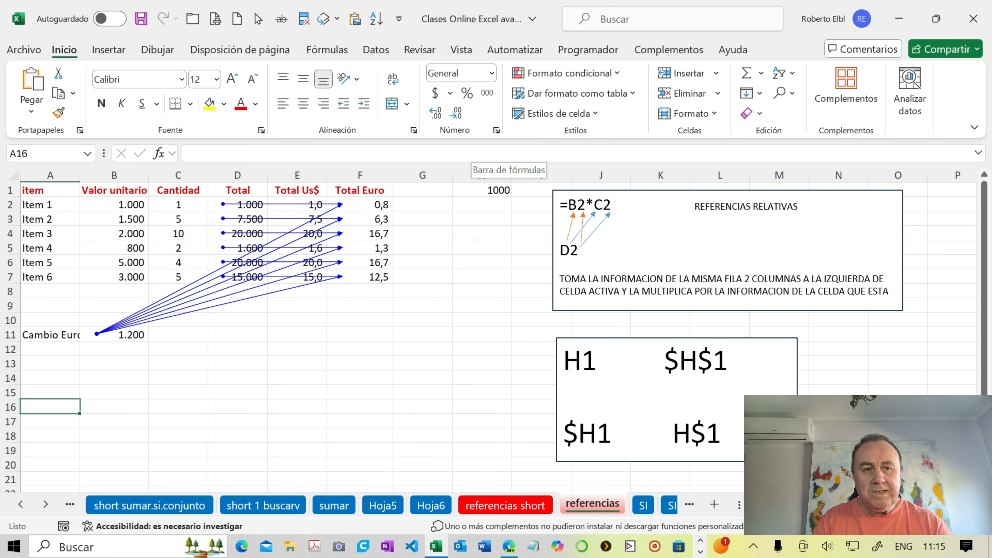
- Remove all the trace arrows from the sheet
{"action": "left_click", "coordinate": [327, 49]}
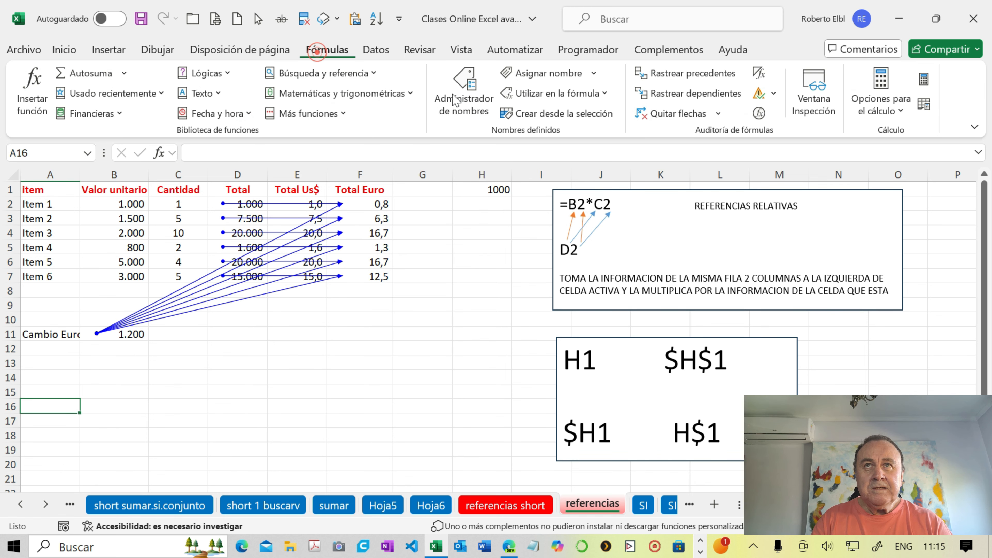
{"action": "left_click", "coordinate": [679, 116]}
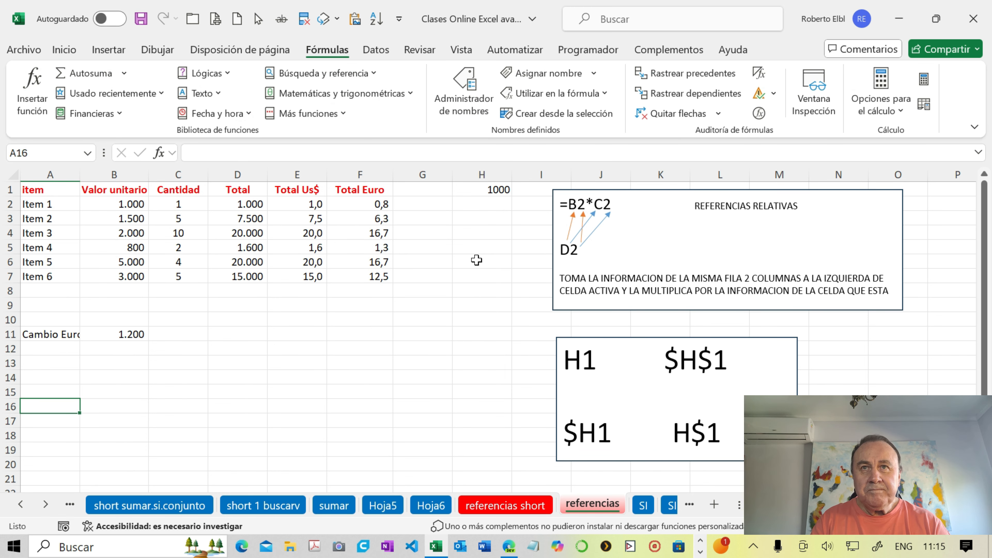
{"action": "left_click", "coordinate": [131, 333]}
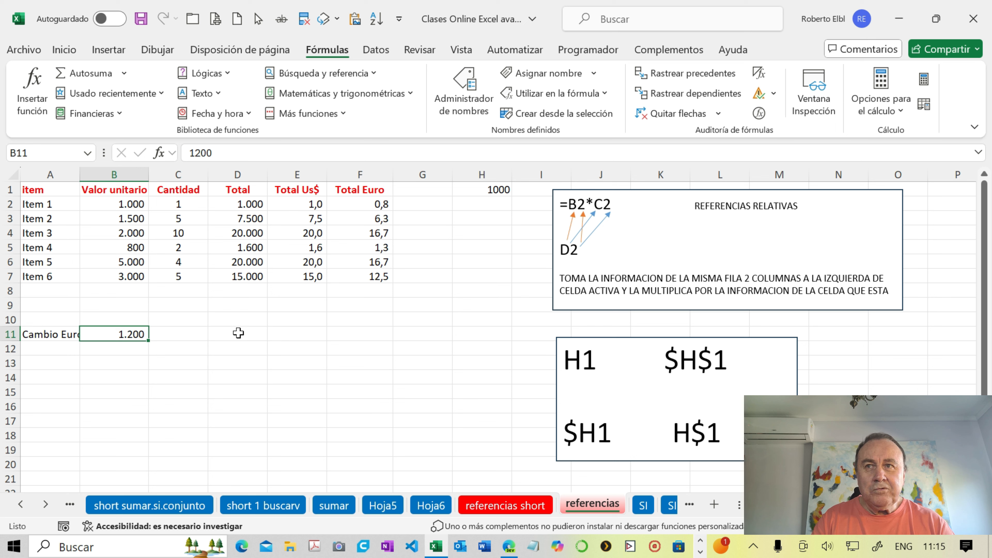
{"action": "left_click_drag", "start_coordinate": [565, 433], "coordinate": [727, 433]}
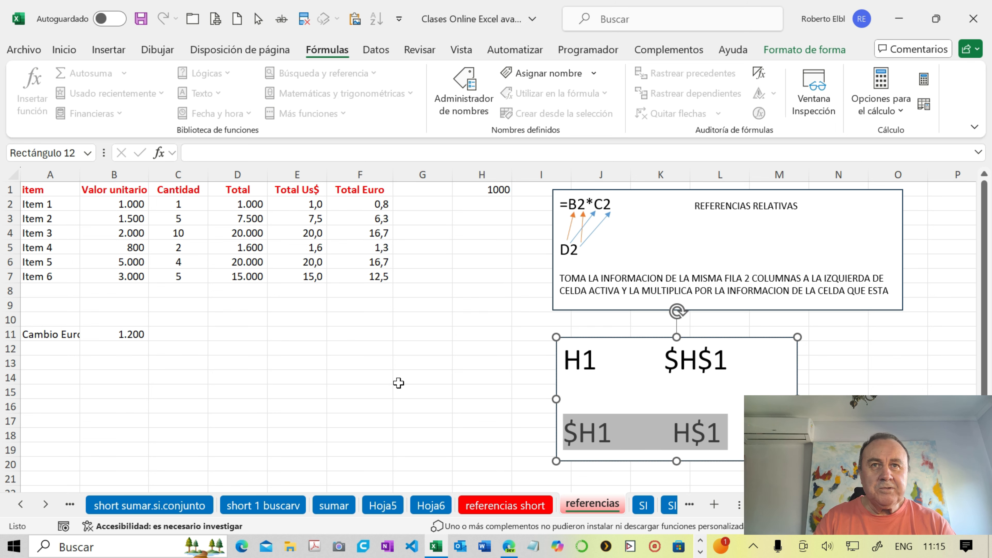
{"action": "left_click", "coordinate": [304, 336]}
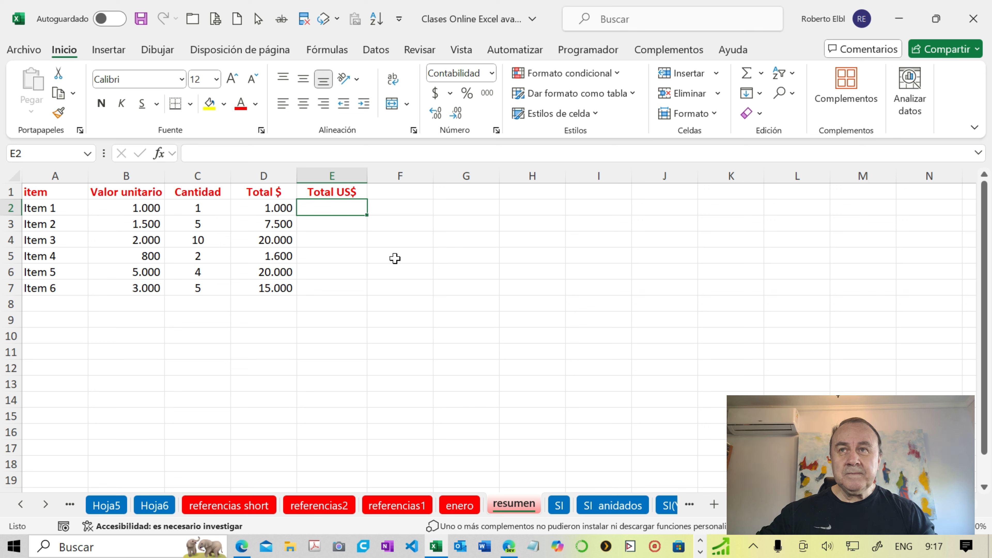
- Clear the Total $ values in D2:D7 on the resumen sheet
{"action": "left_click_drag", "start_coordinate": [273, 207], "coordinate": [287, 287]}
{"action": "key", "text": "Delete"}
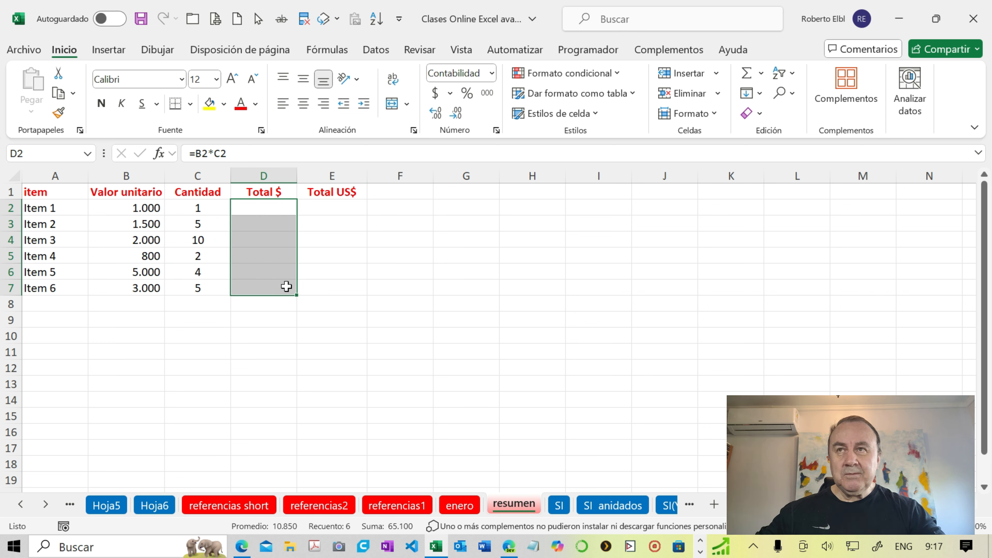
{"action": "left_click", "coordinate": [326, 310]}
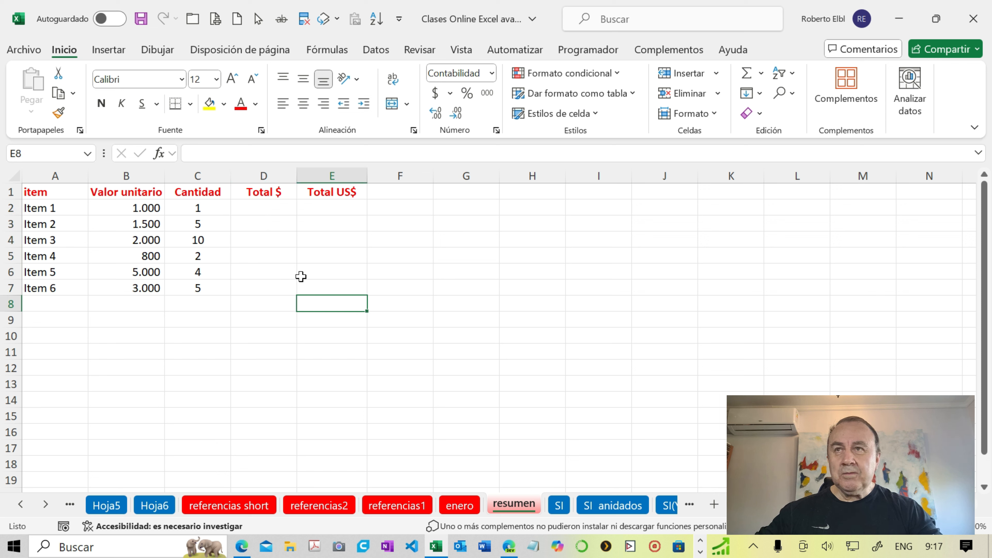
- Enter =B2*C2 in D2 with relative references and fill the formula down to D7
{"action": "left_click", "coordinate": [266, 208]}
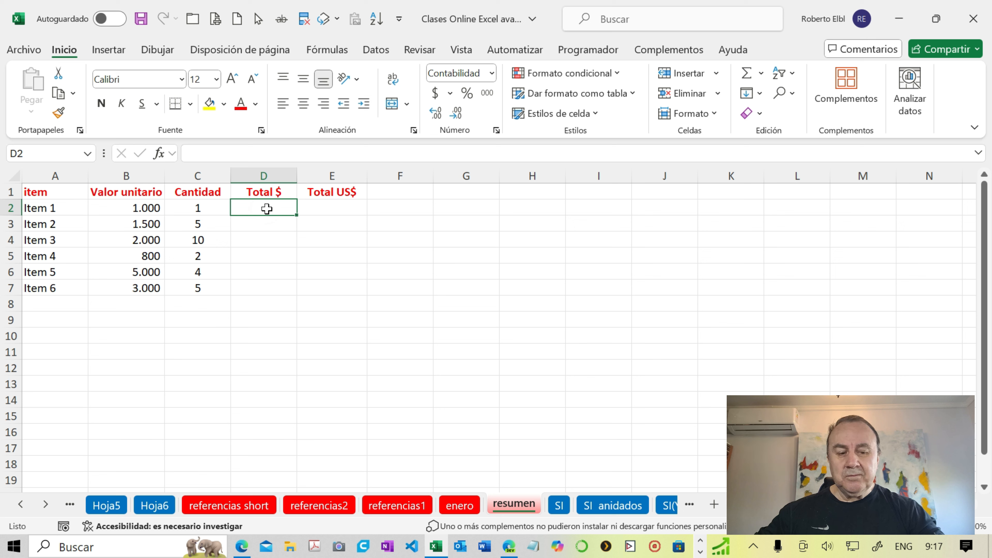
{"action": "type", "text": "="}
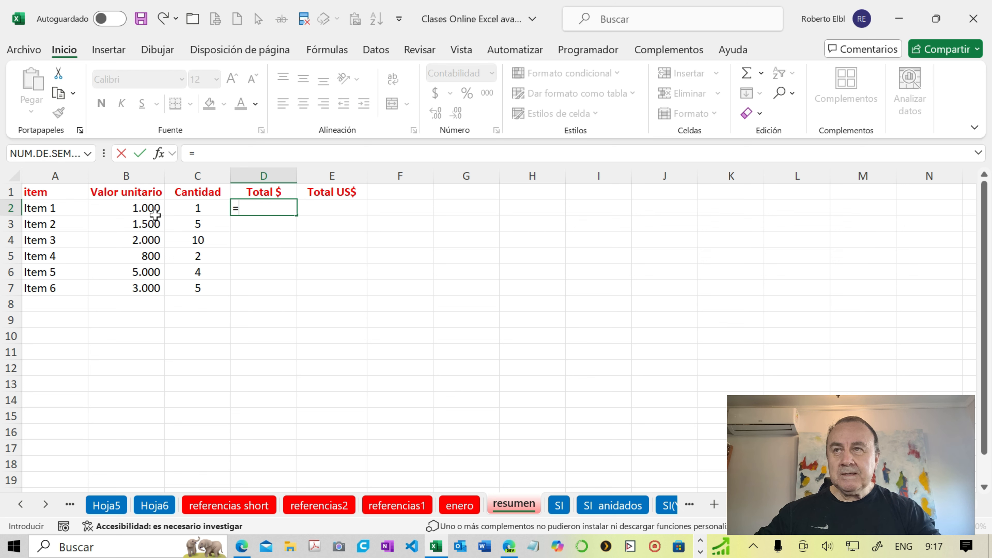
{"action": "left_click", "coordinate": [139, 208]}
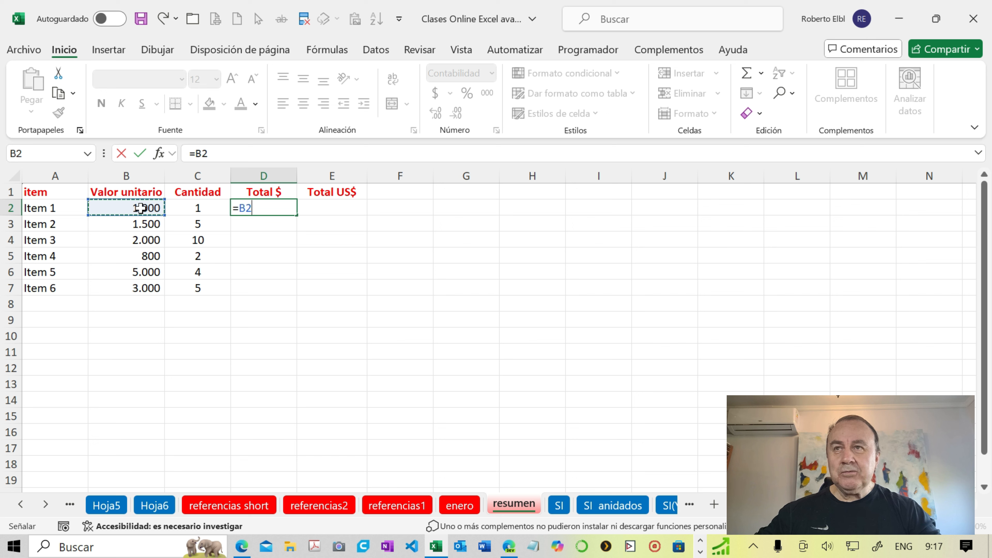
{"action": "type", "text": "*"}
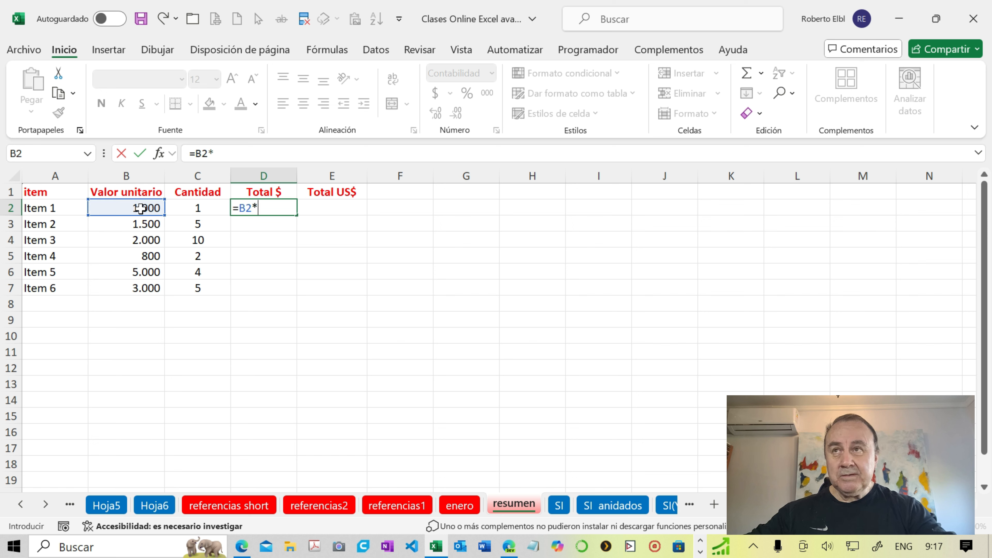
{"action": "left_click", "coordinate": [198, 206]}
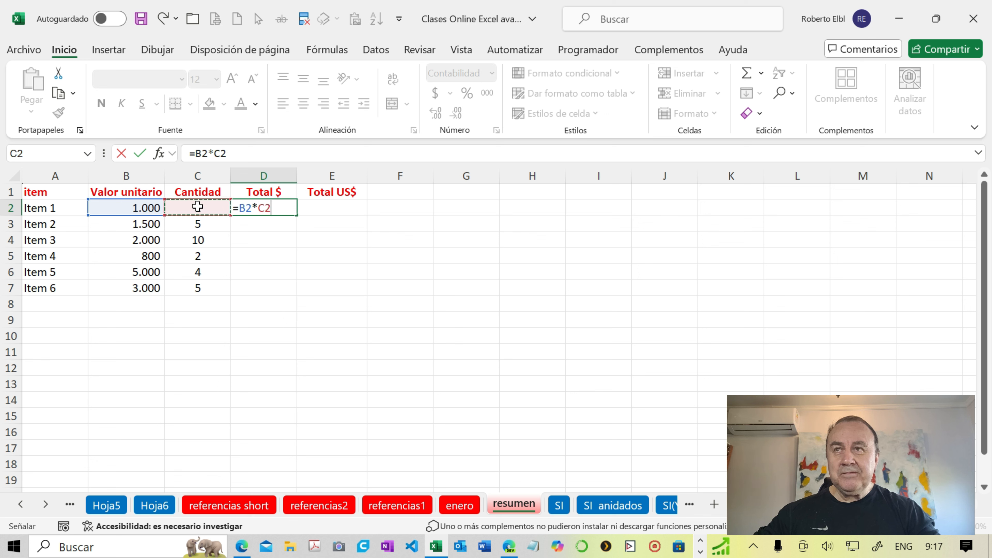
{"action": "key", "text": "Return"}
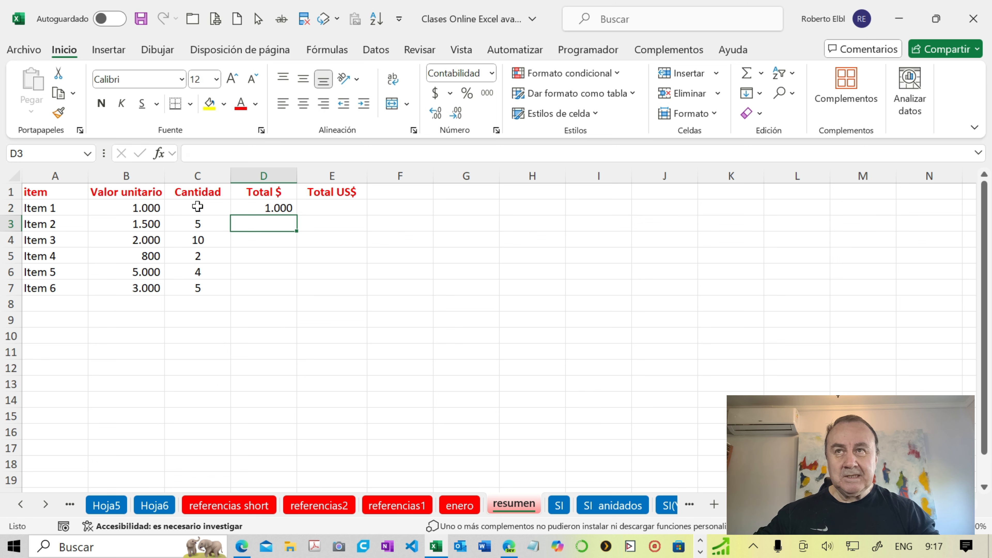
{"action": "left_click", "coordinate": [241, 203]}
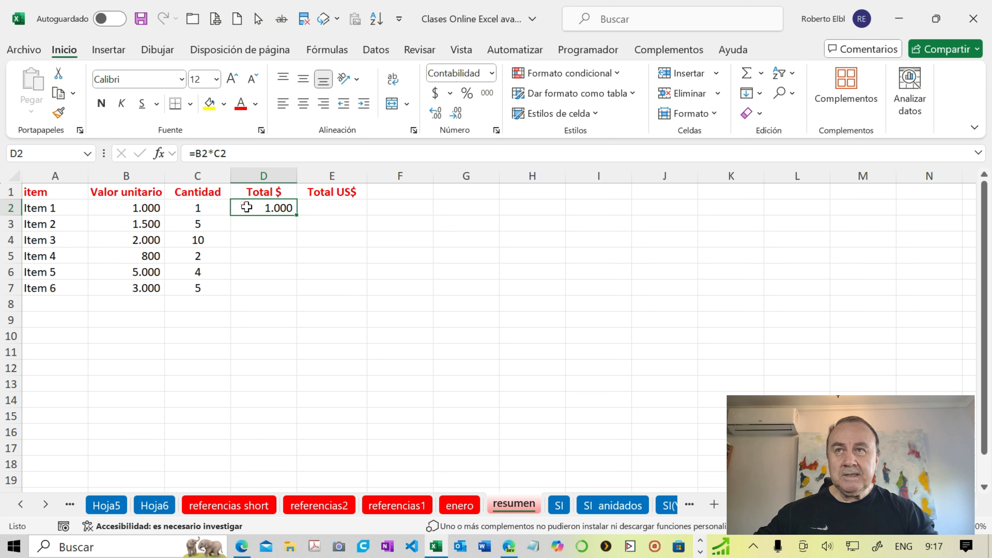
{"action": "double_click", "coordinate": [295, 214]}
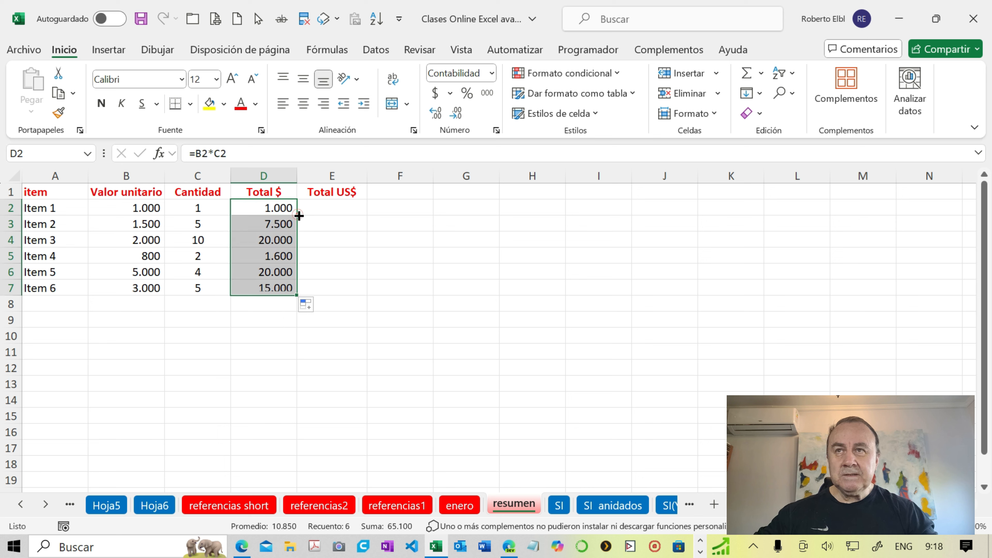
- Check the dollar rate on the enero sheet and enter =D2/enero!B1 in E2 of the resumen sheet
{"action": "left_click", "coordinate": [320, 206]}
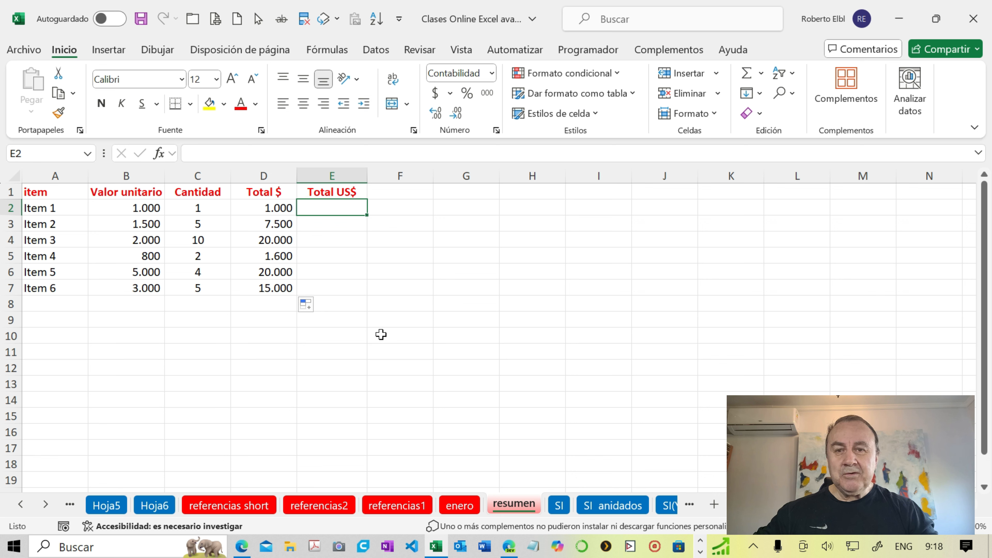
{"action": "left_click", "coordinate": [460, 505]}
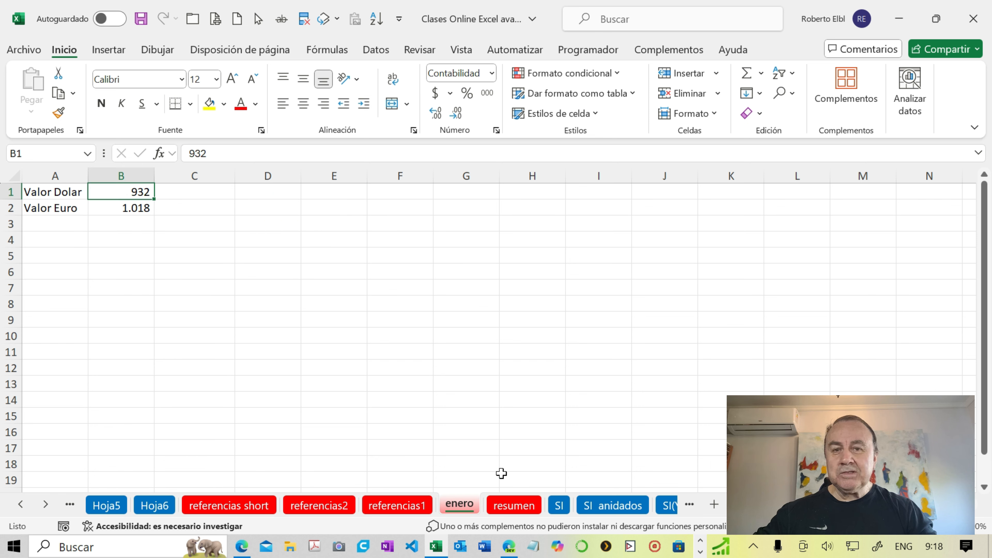
{"action": "left_click", "coordinate": [514, 505]}
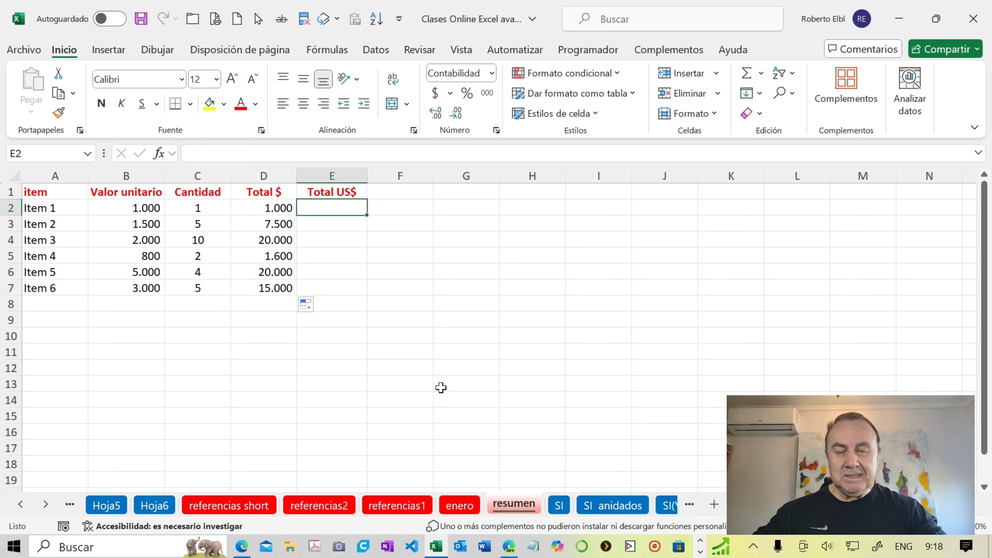
{"action": "type", "text": "="}
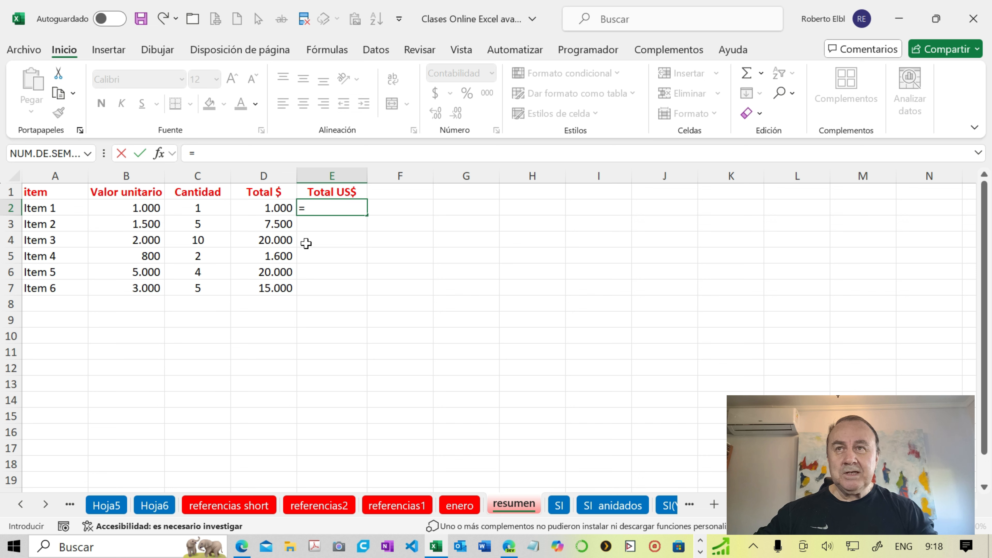
{"action": "left_click", "coordinate": [273, 208]}
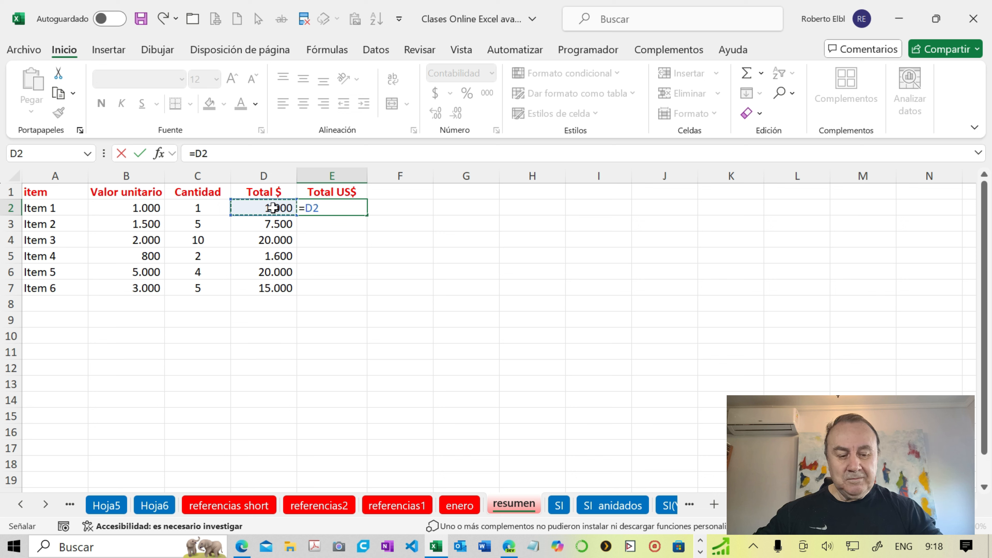
{"action": "type", "text": "/"}
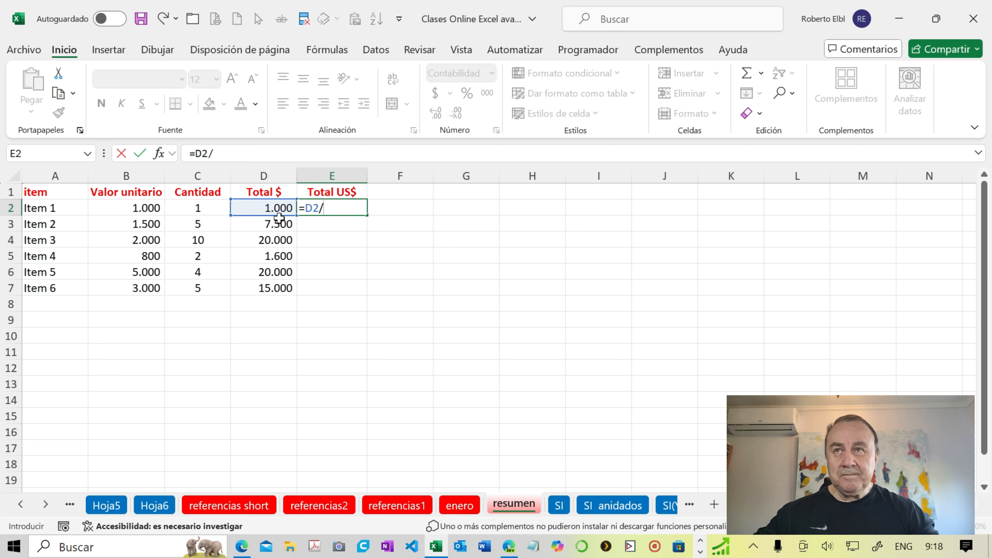
{"action": "left_click", "coordinate": [471, 507]}
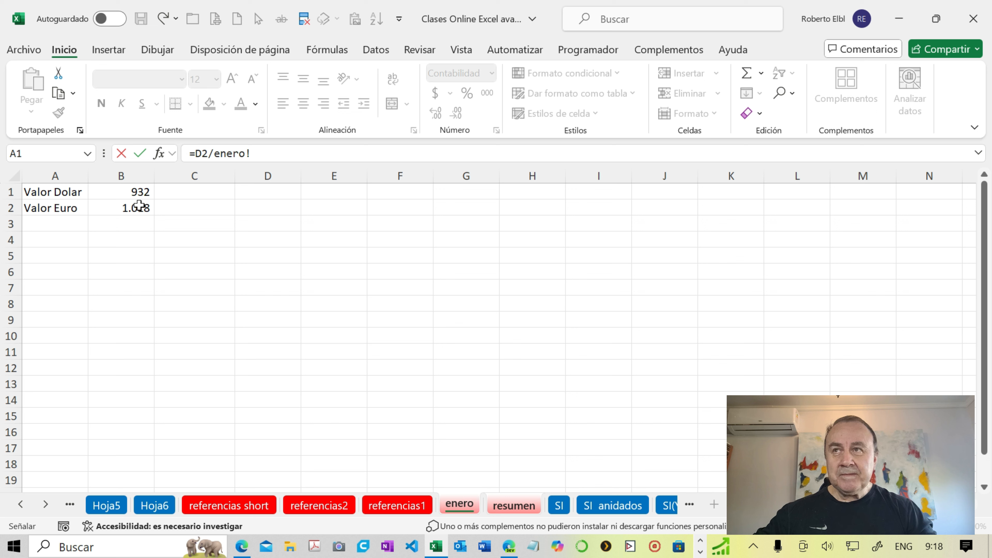
{"action": "left_click", "coordinate": [132, 193]}
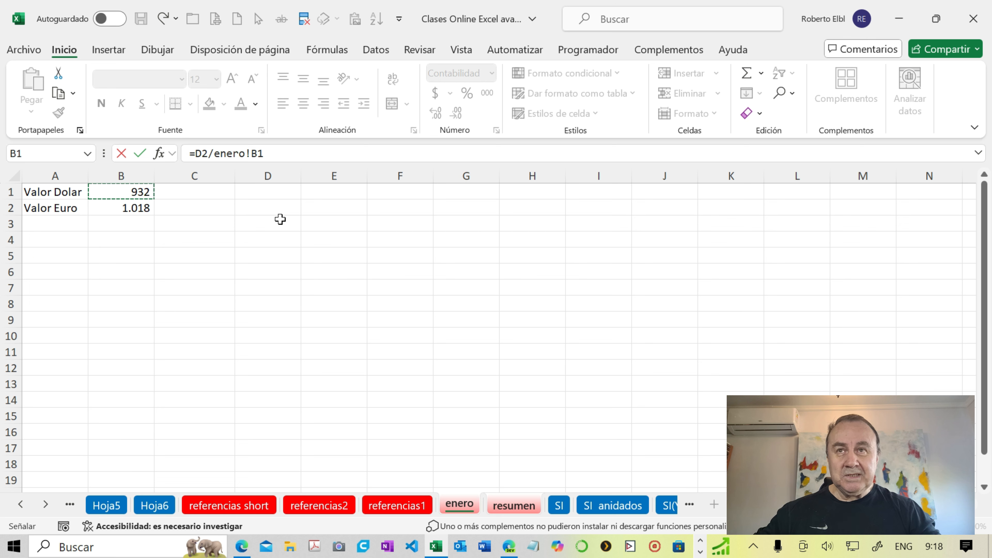
{"action": "key", "text": "Return"}
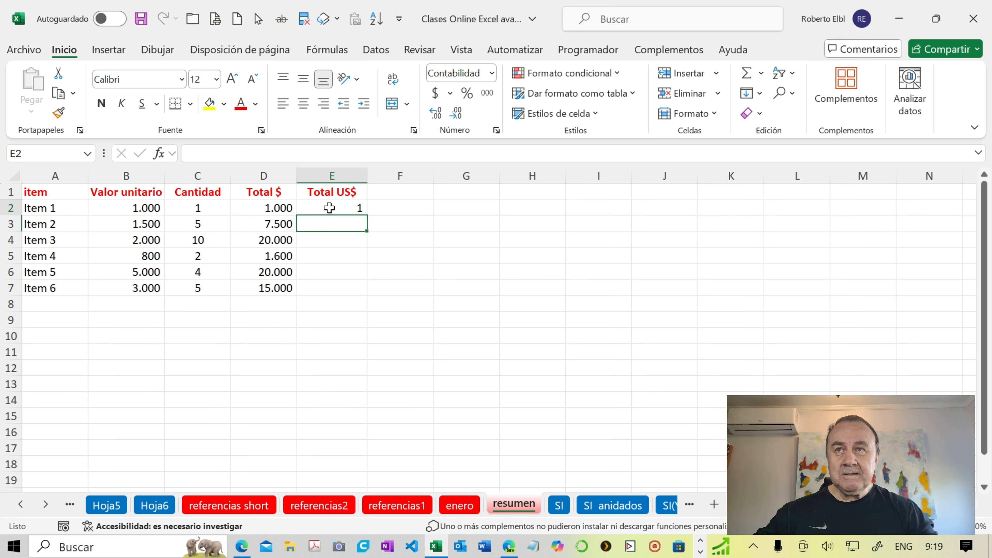
- Show E2 with one decimal place and fill its formula down to E7
{"action": "left_click", "coordinate": [329, 208]}
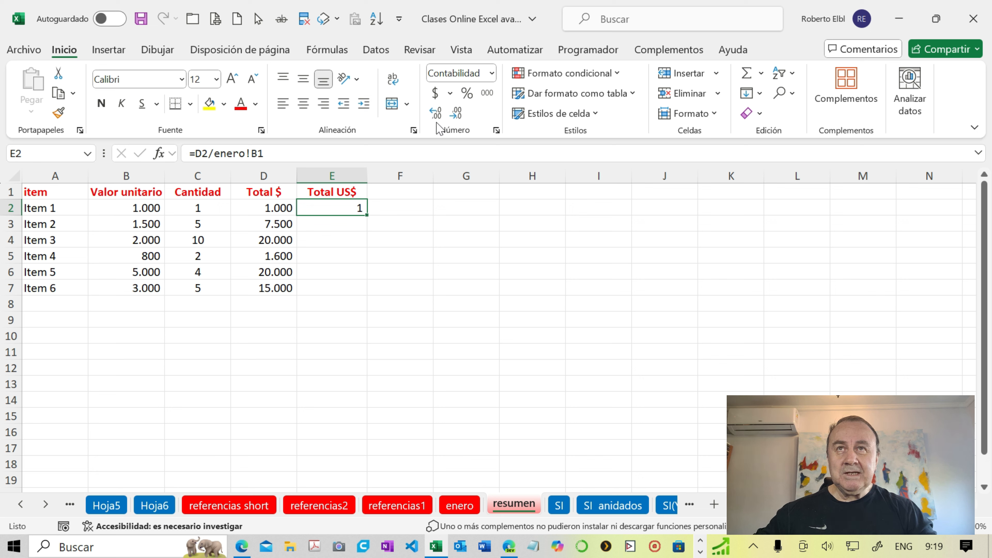
{"action": "left_click", "coordinate": [436, 113]}
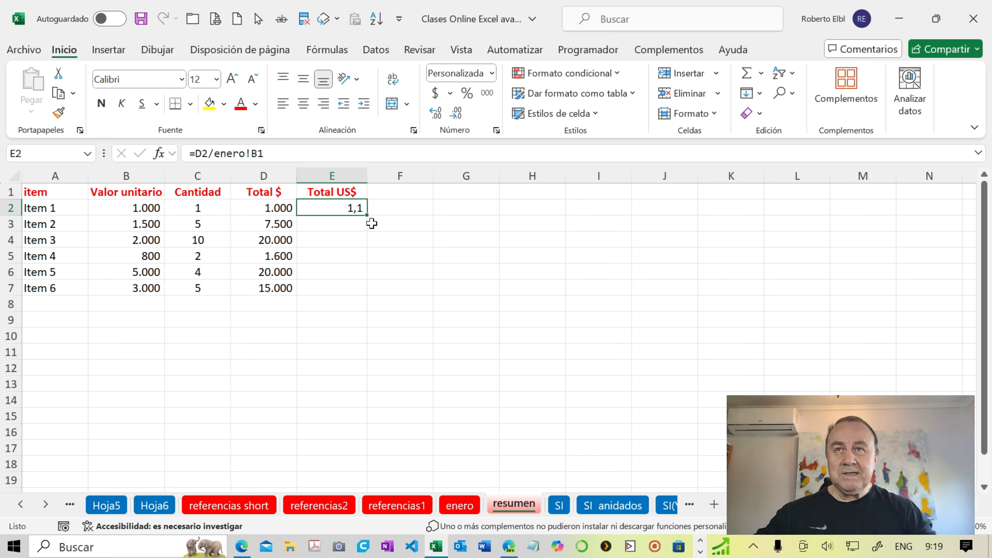
{"action": "double_click", "coordinate": [367, 214]}
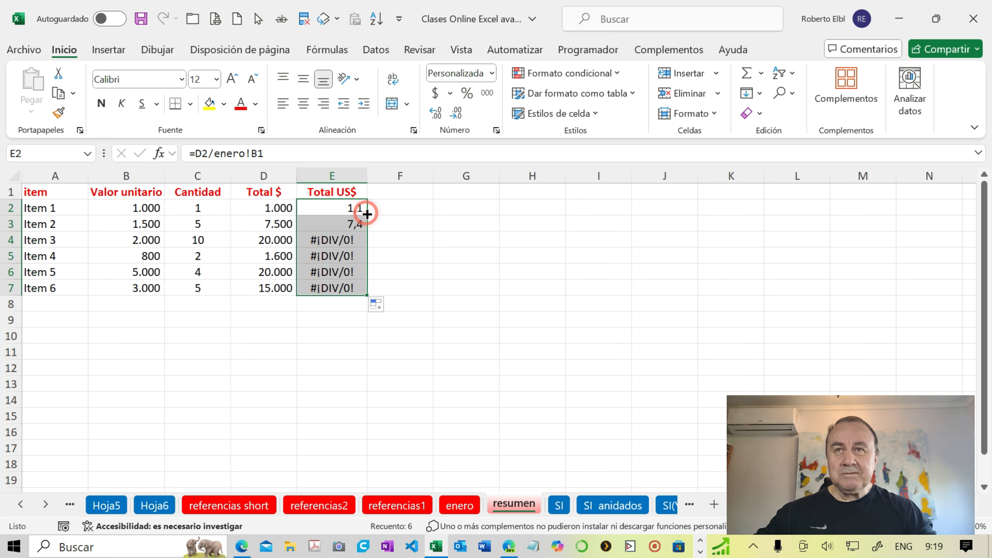
- Display the formulas on the resumen sheet and compare the enero references in E2:E7 with the rate cells on the enero sheet
{"action": "left_click", "coordinate": [337, 211]}
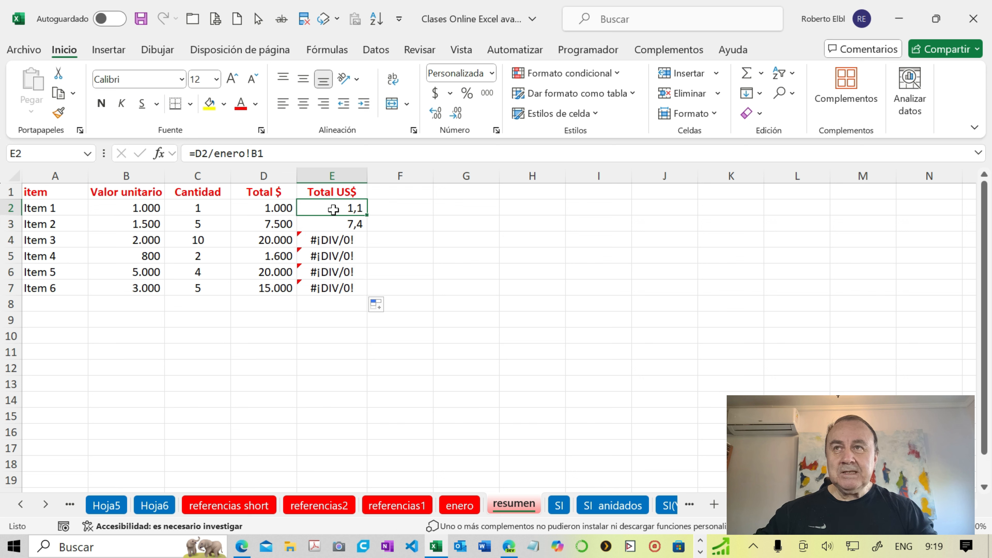
{"action": "left_click", "coordinate": [336, 224]}
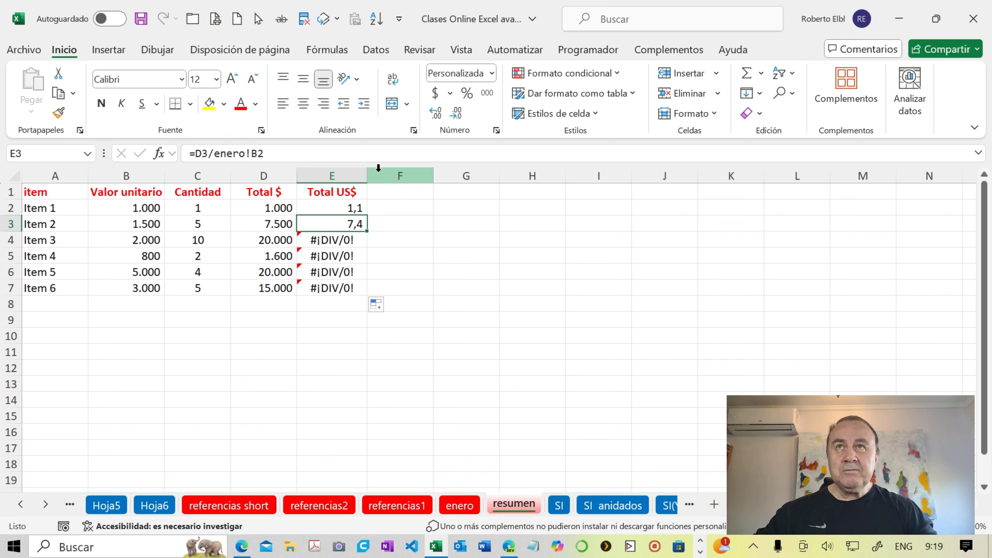
{"action": "left_click", "coordinate": [326, 49]}
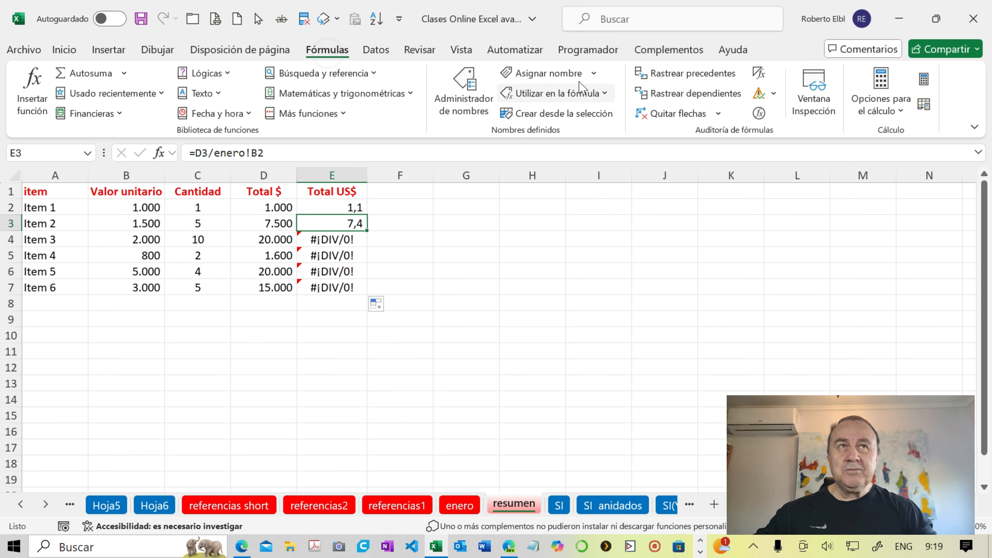
{"action": "left_click", "coordinate": [759, 77]}
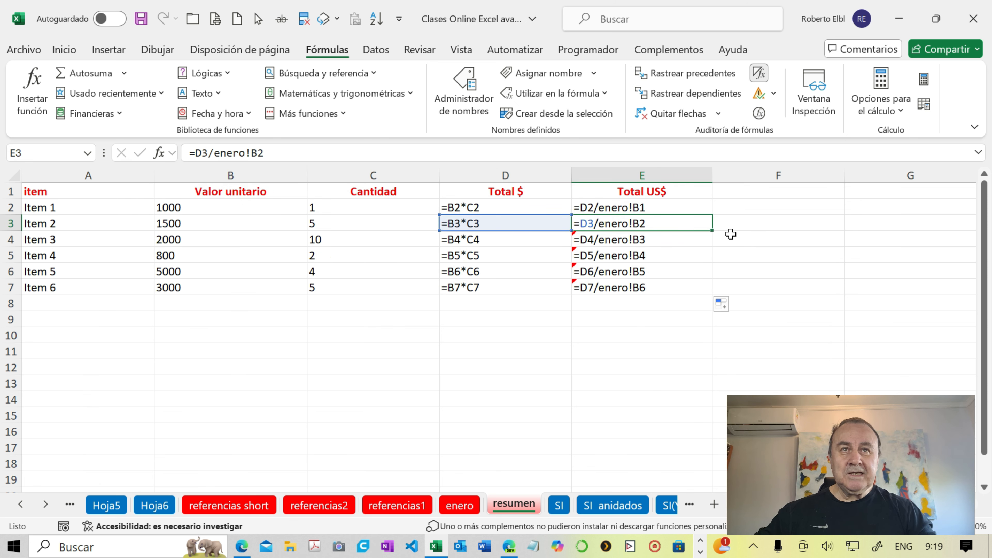
{"action": "left_click", "coordinate": [733, 260]}
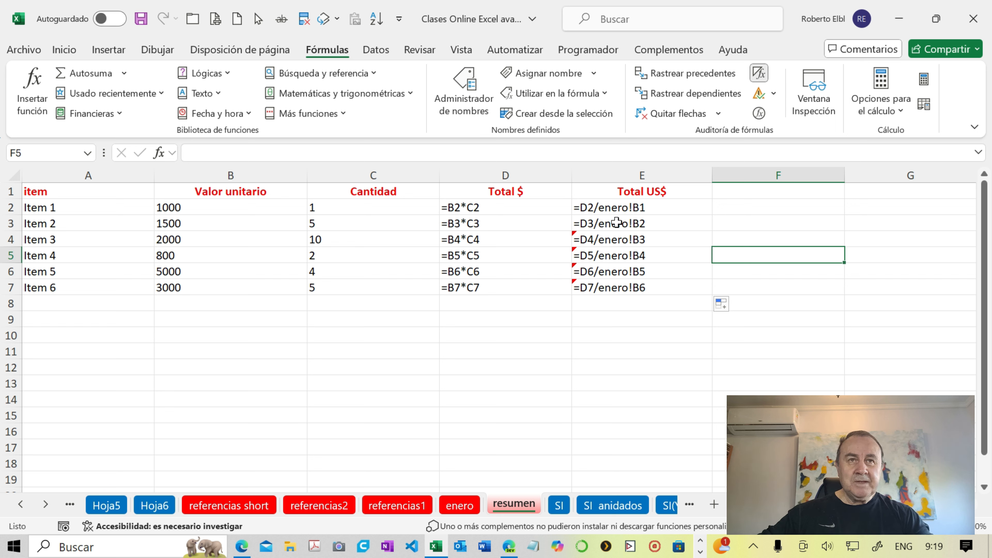
{"action": "left_click", "coordinate": [649, 209]}
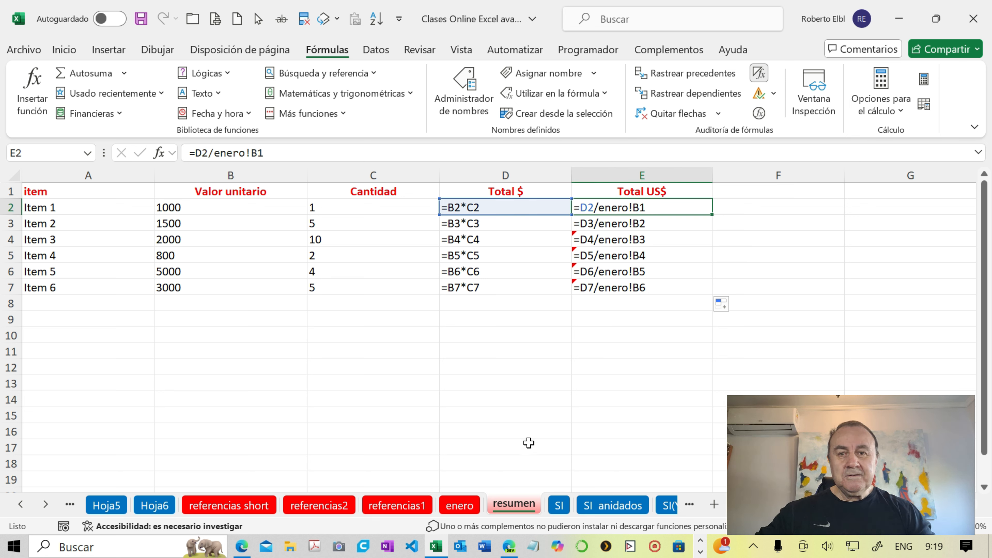
{"action": "left_click", "coordinate": [469, 507]}
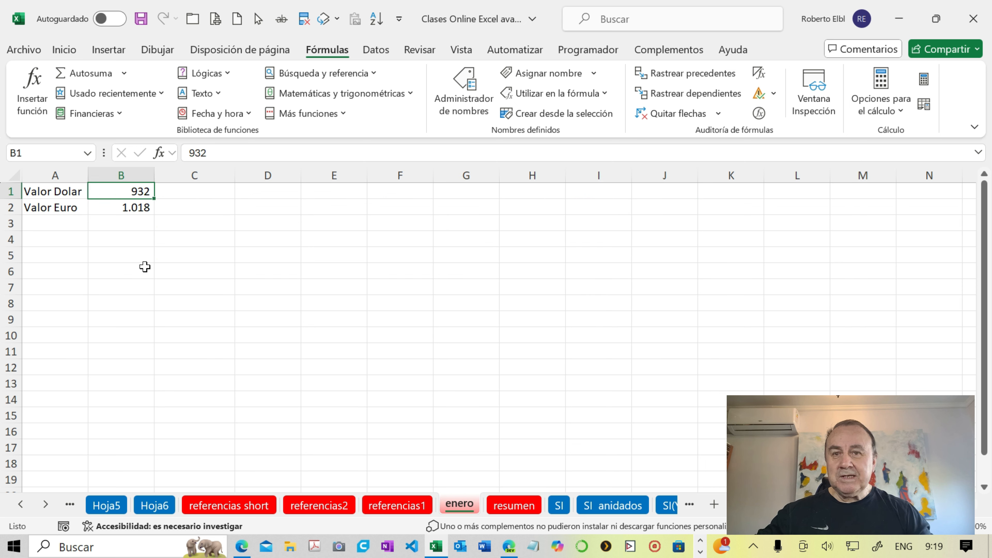
{"action": "left_click", "coordinate": [514, 506]}
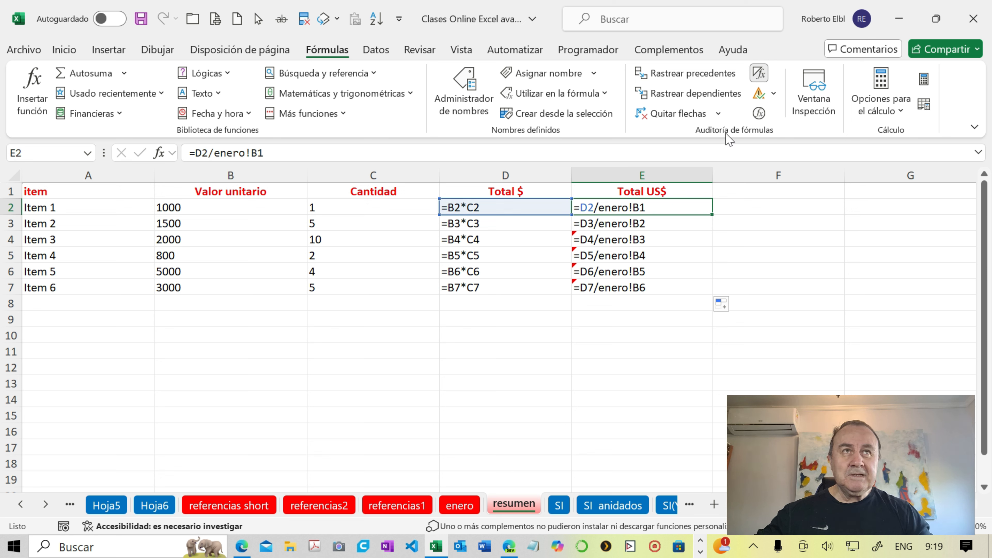
- Return the resumen sheet to showing values and clear the Total US$ formulas in E2:E7
{"action": "left_click", "coordinate": [758, 72]}
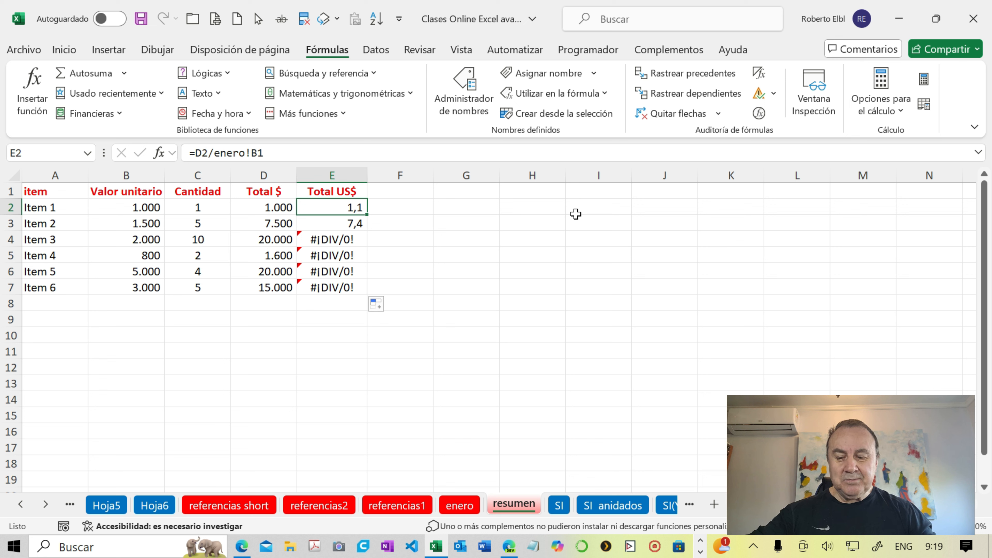
{"action": "key", "text": "ctrl+shift+Down"}
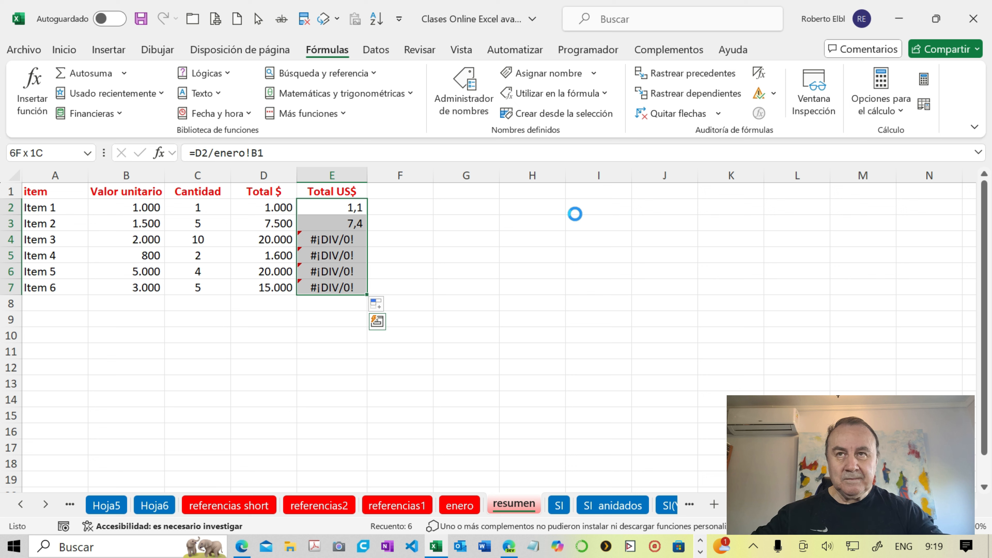
{"action": "key", "text": "Delete"}
- Enter =D2/enero!$B$1 in E2, fixing the dollar rate cell as an absolute reference
{"action": "left_click", "coordinate": [339, 209]}
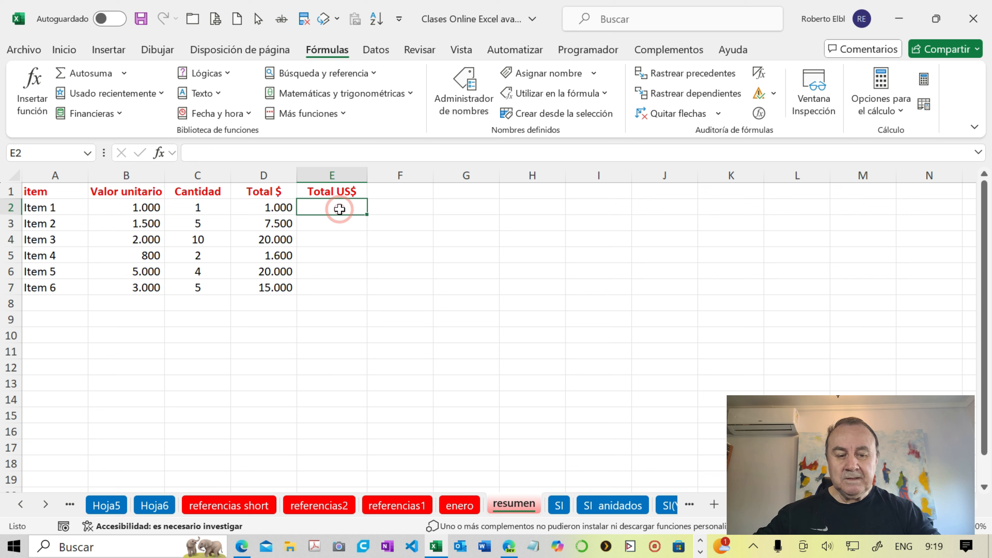
{"action": "type", "text": "="}
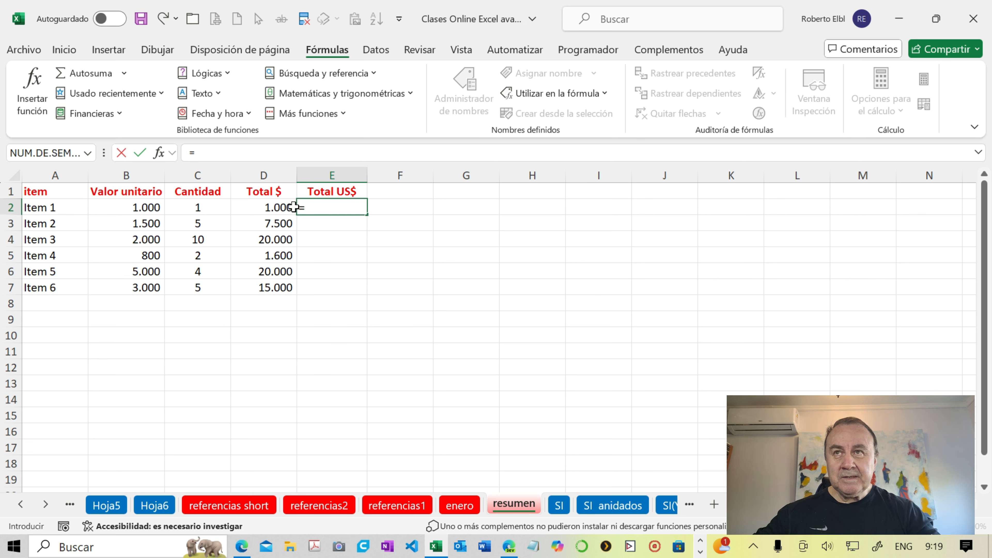
{"action": "left_click", "coordinate": [277, 208]}
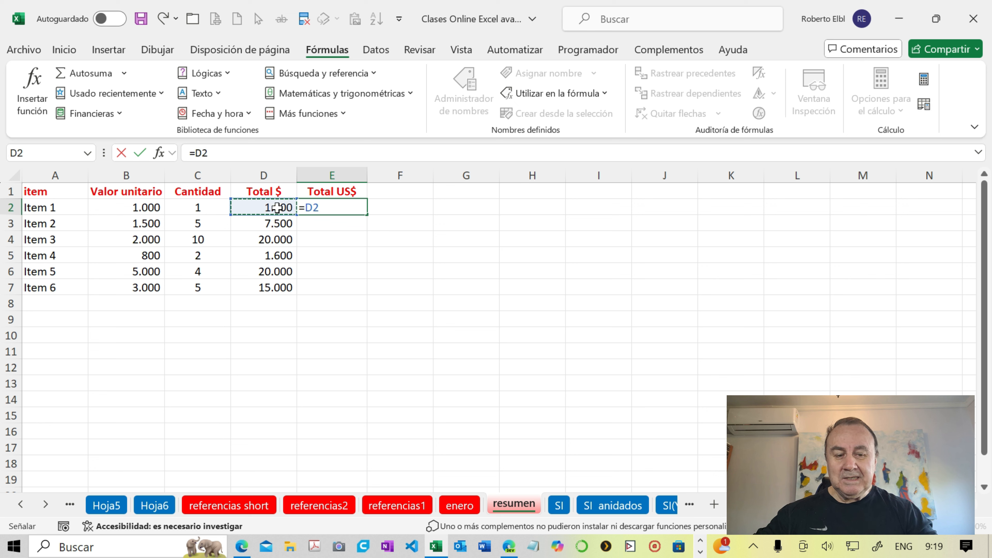
{"action": "type", "text": "/"}
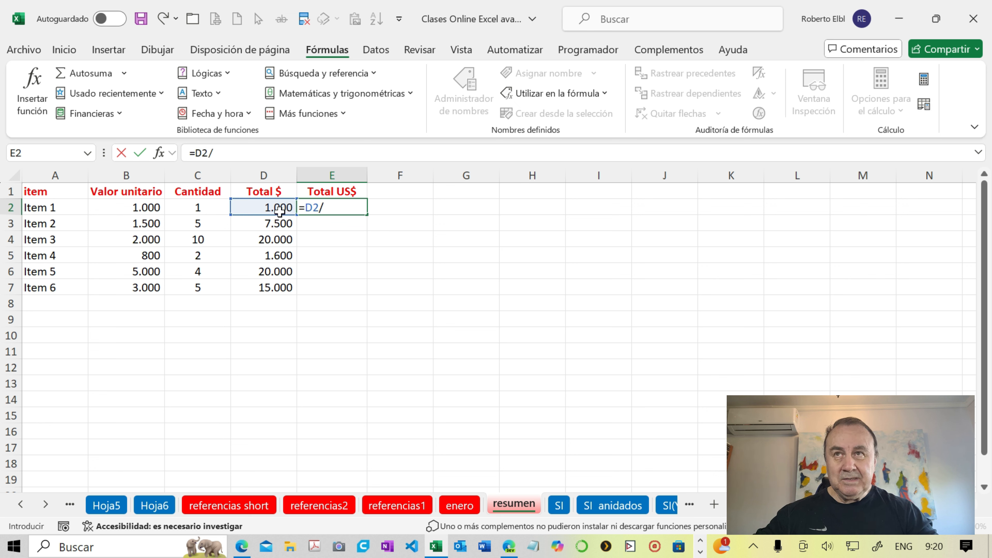
{"action": "left_click", "coordinate": [469, 505]}
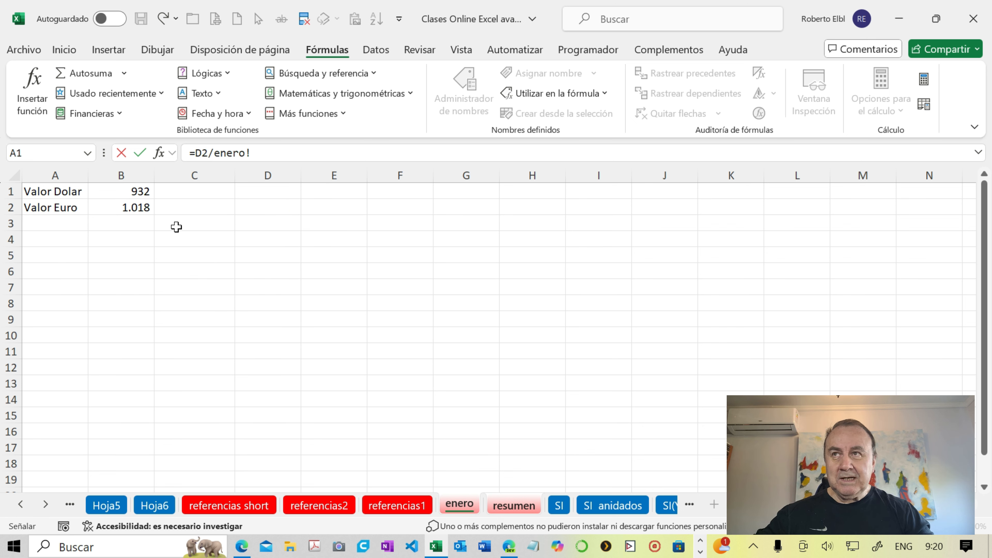
{"action": "left_click", "coordinate": [136, 193]}
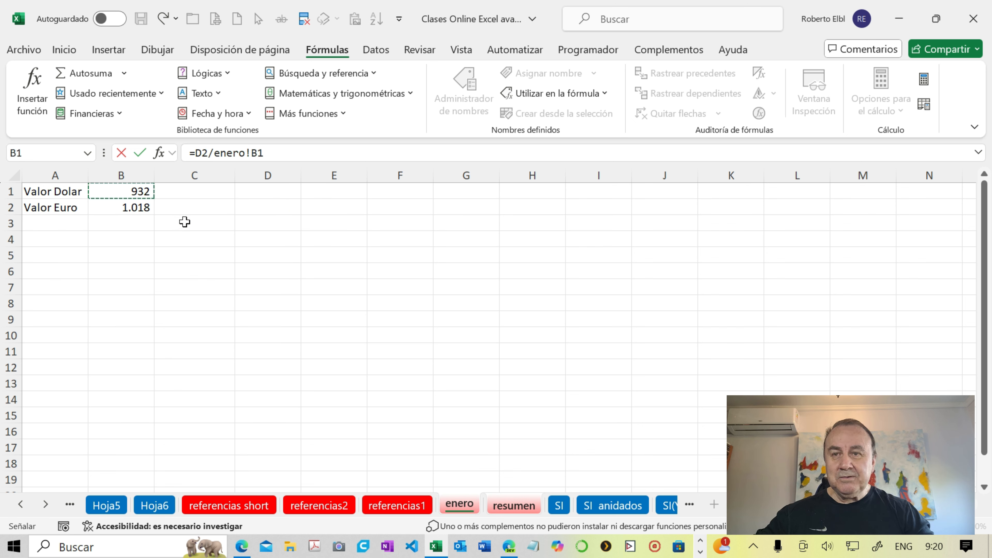
{"action": "key", "text": "F4"}
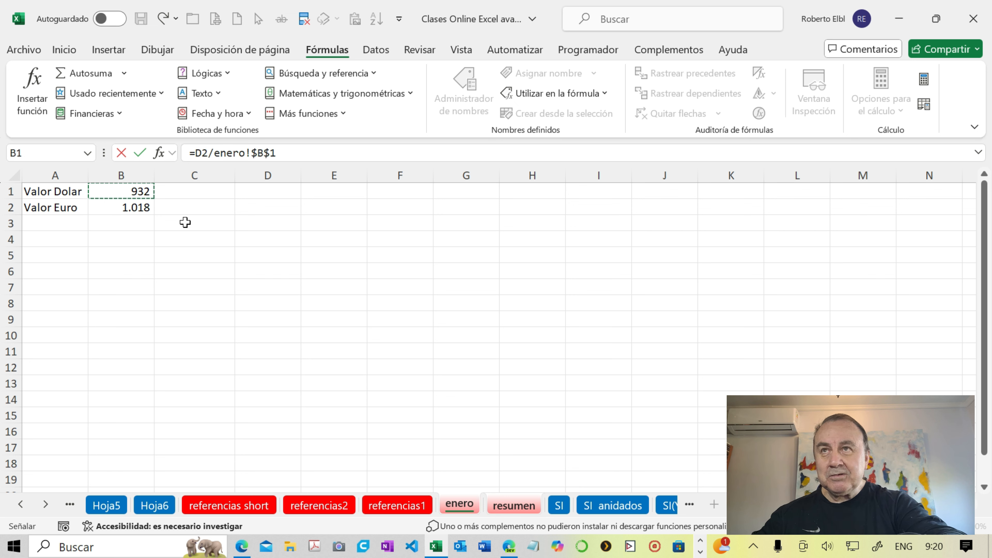
{"action": "key", "text": "F4"}
{"action": "key", "text": "F4"}
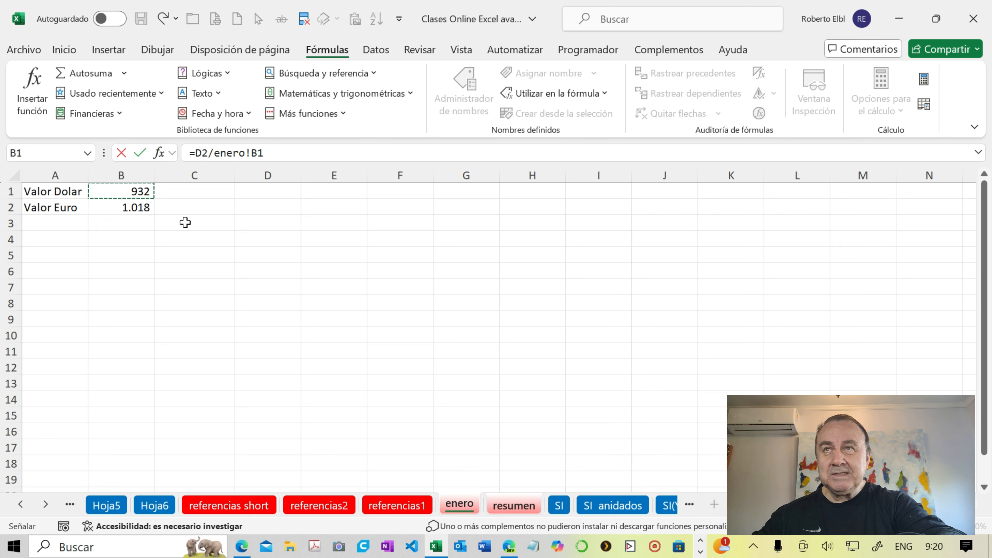
{"action": "key", "text": "F4"}
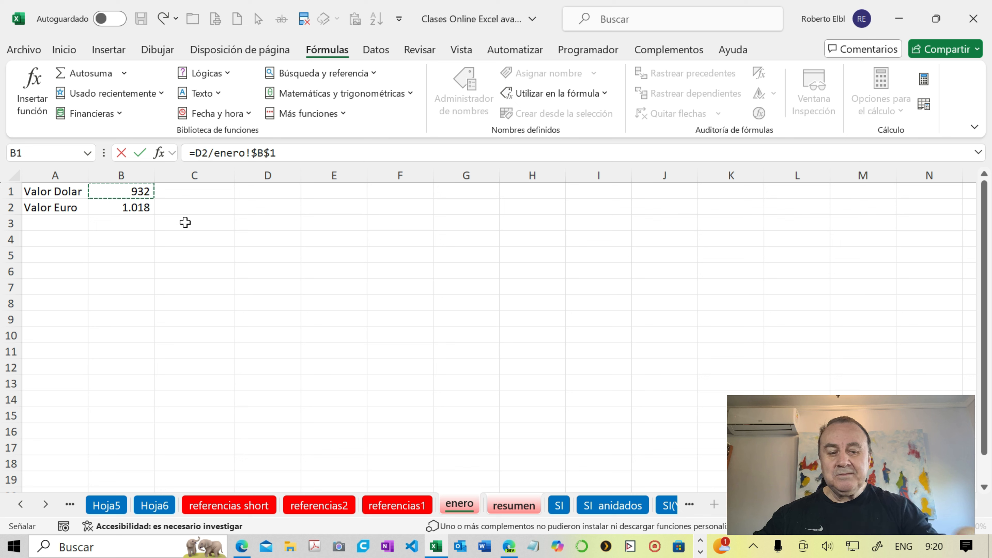
{"action": "key", "text": "Return"}
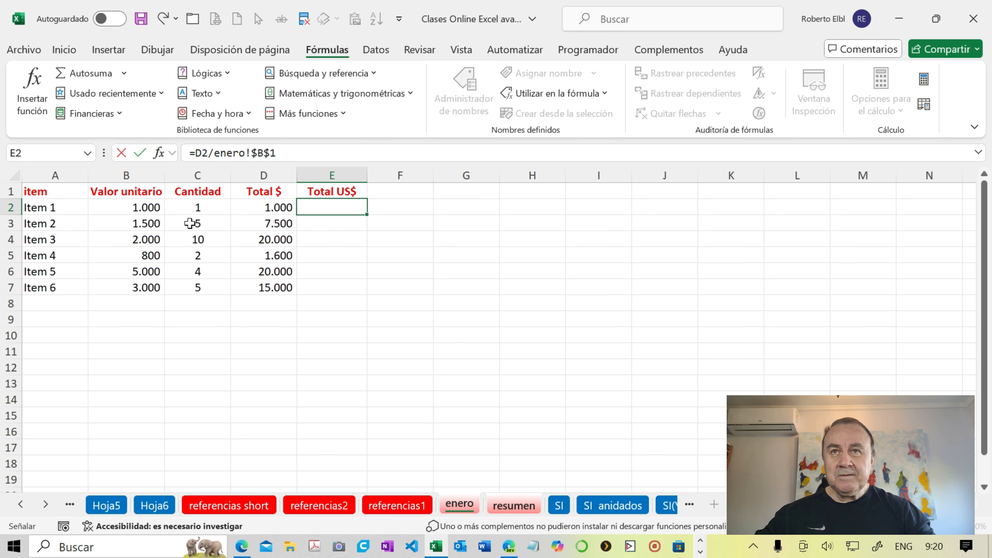
- Fill the E2 formula down to E7 and display the formulas on the resumen sheet
{"action": "left_click", "coordinate": [321, 207]}
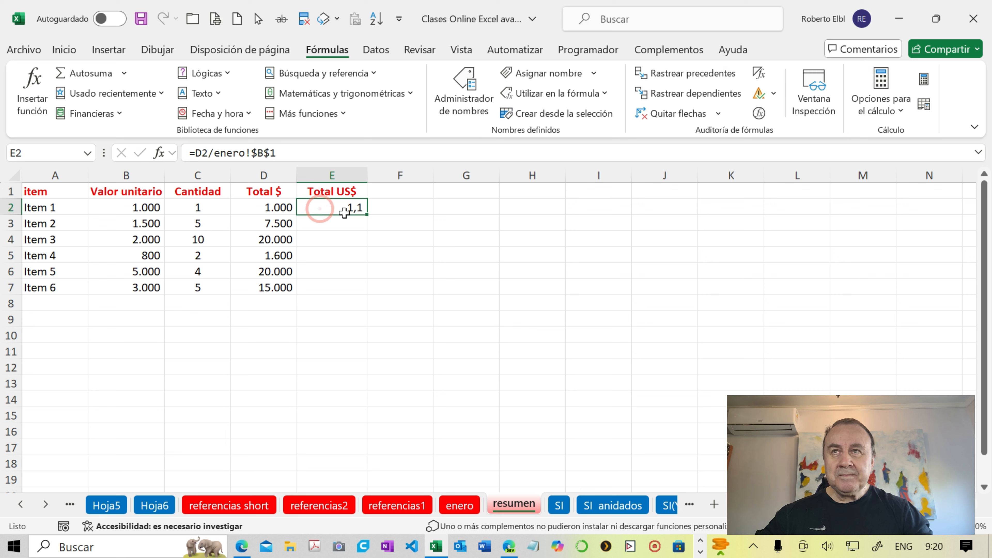
{"action": "double_click", "coordinate": [368, 216]}
{"action": "left_click", "coordinate": [338, 205]}
{"action": "left_click", "coordinate": [340, 204]}
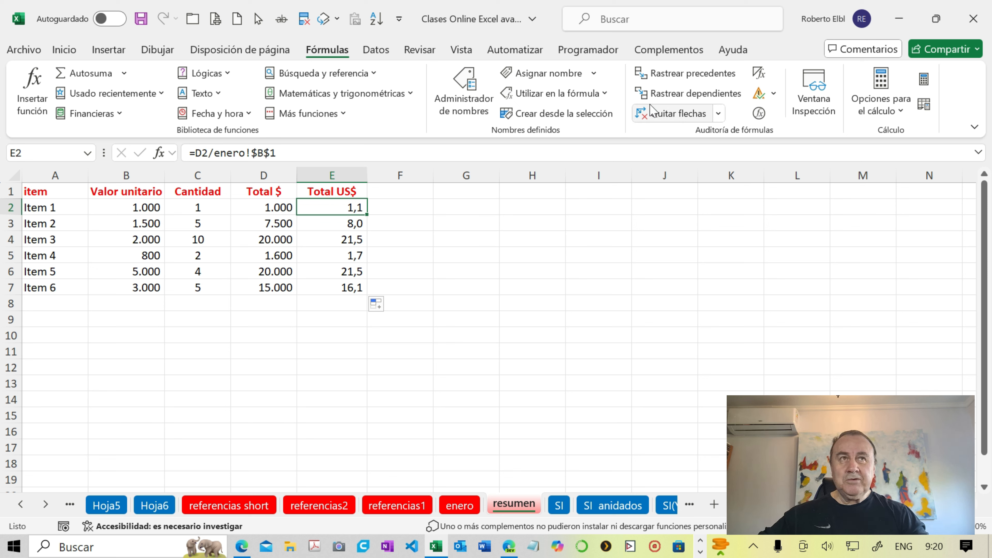
{"action": "left_click", "coordinate": [758, 74]}
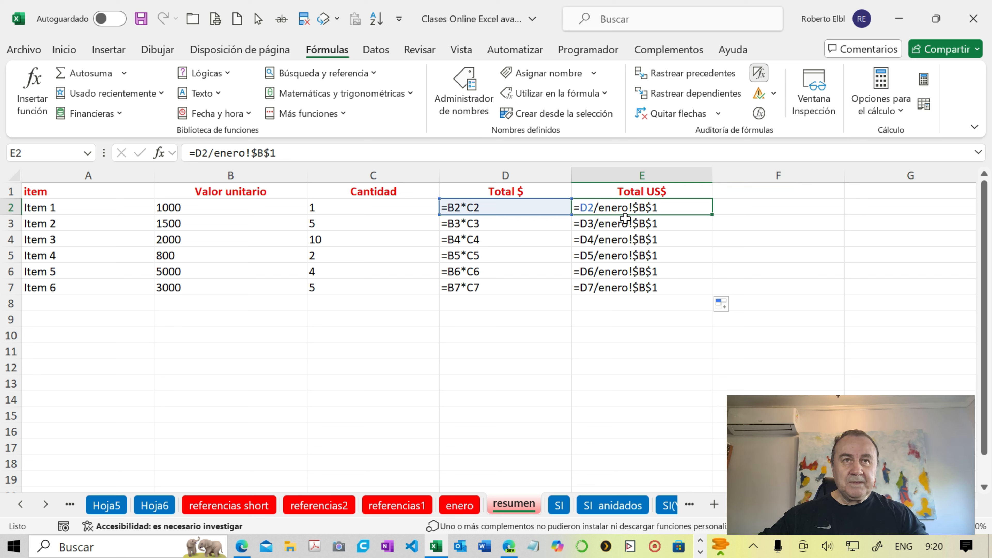
- Return the resumen sheet to showing values, trace the precedents of E2 and E3, and remove the arrows
{"action": "left_click", "coordinate": [759, 73]}
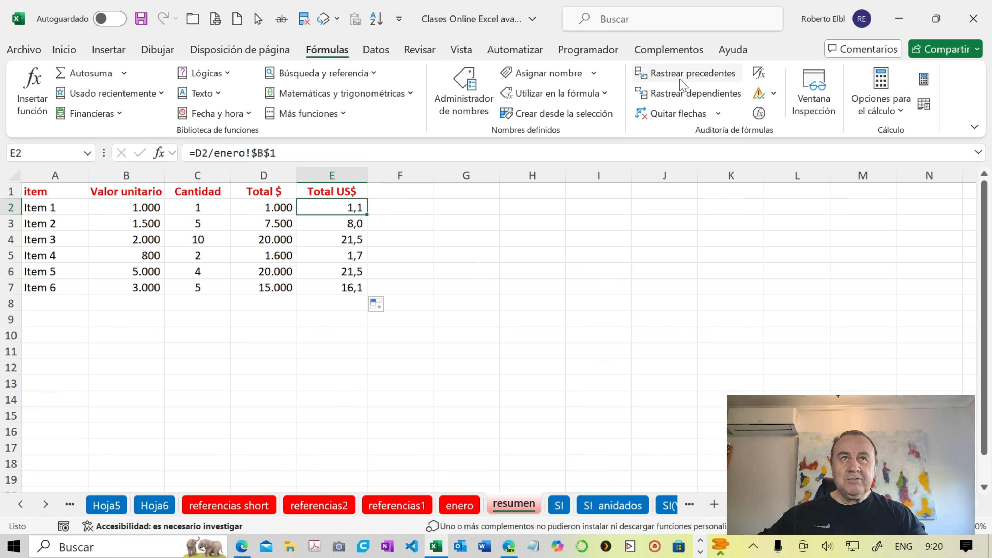
{"action": "left_click", "coordinate": [664, 73]}
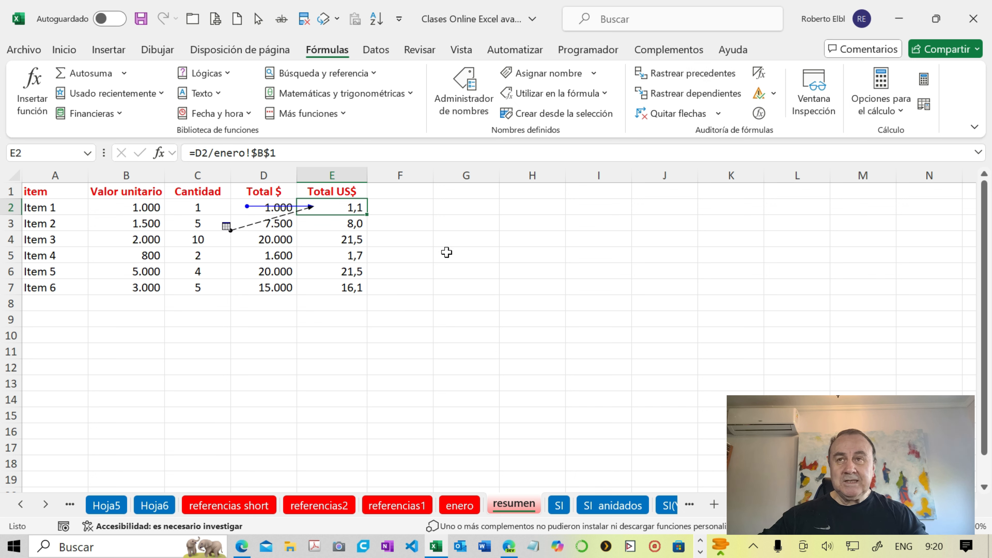
{"action": "left_click", "coordinate": [346, 225]}
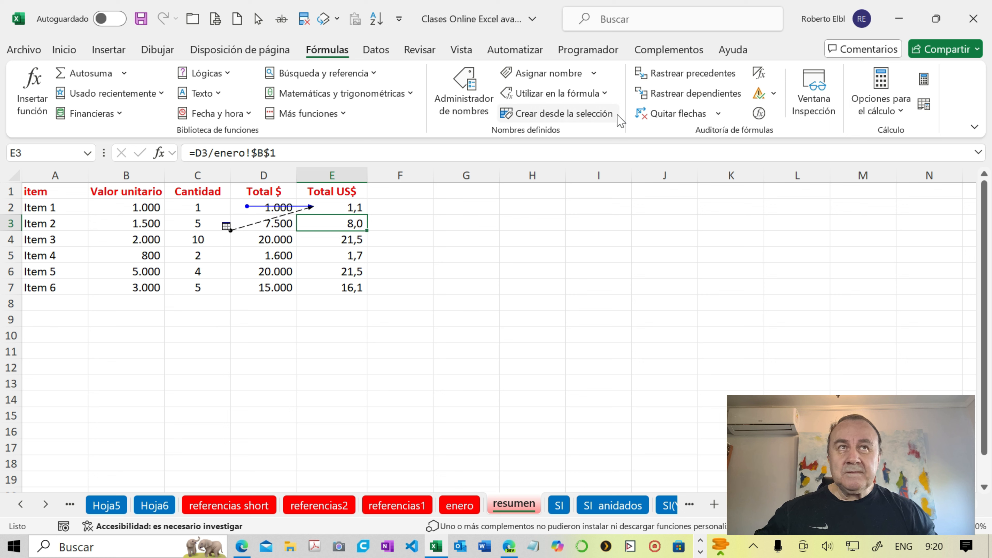
{"action": "left_click", "coordinate": [678, 76]}
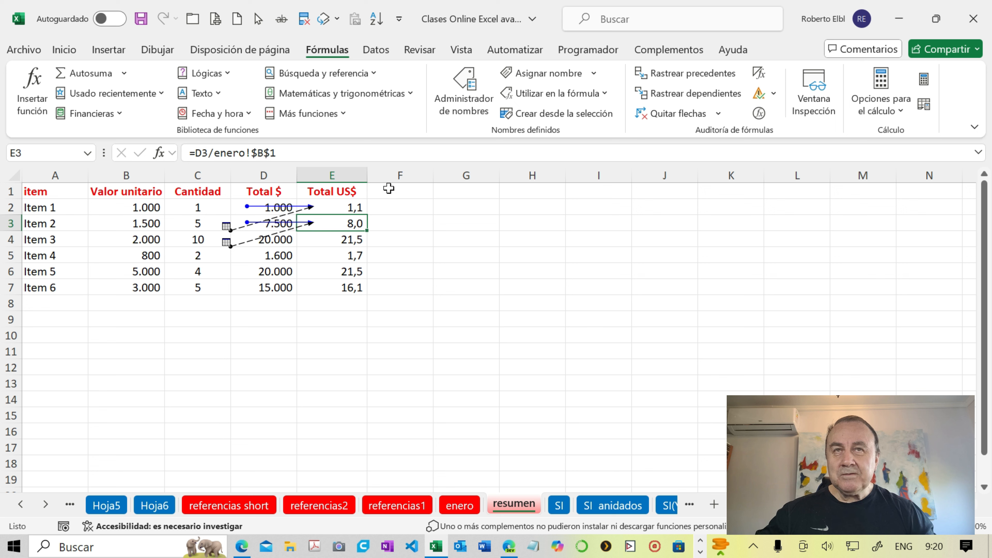
{"action": "left_click", "coordinate": [655, 114]}
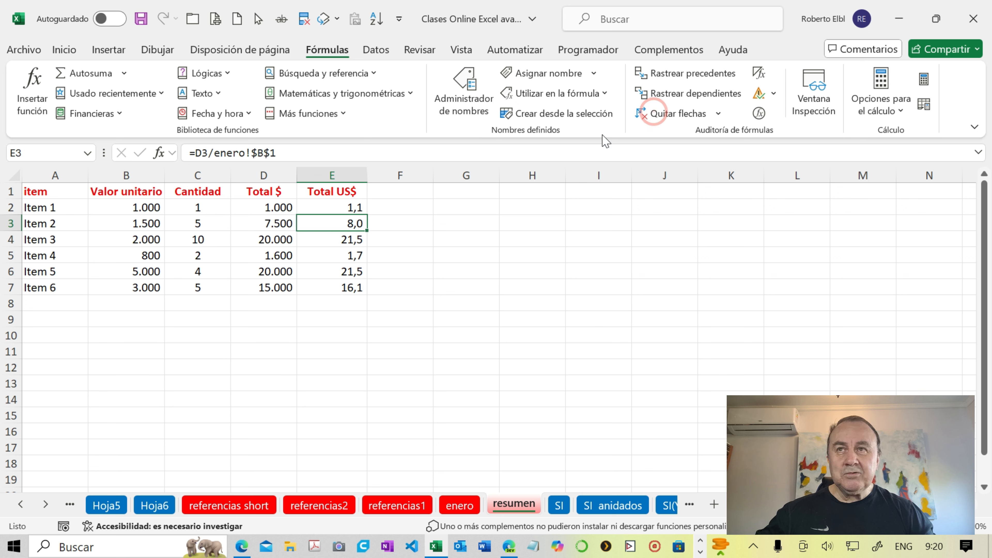
- Trace the precedents of E2, follow the external arrow to enero!$B$1, and return to resumen to remove the arrows
{"action": "left_click", "coordinate": [332, 210]}
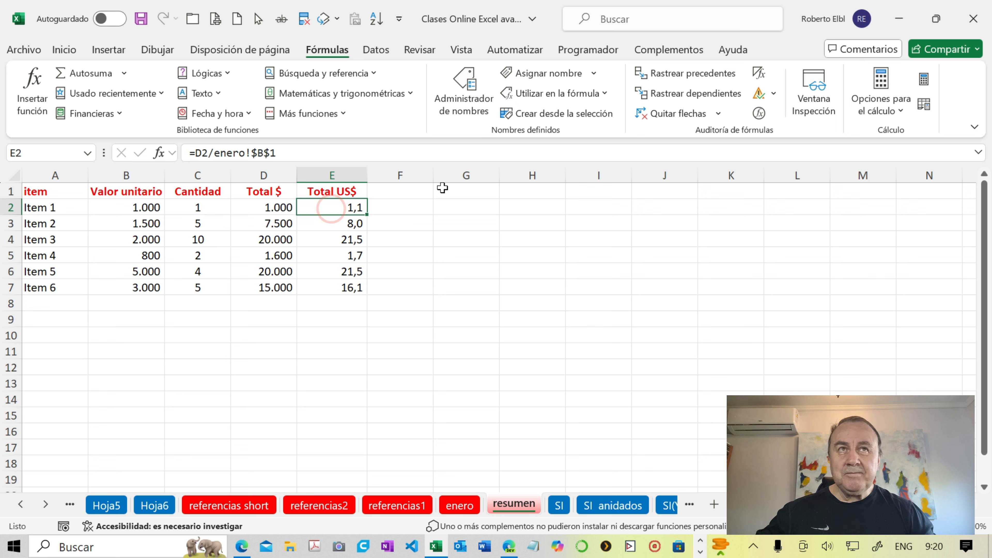
{"action": "left_click", "coordinate": [663, 74]}
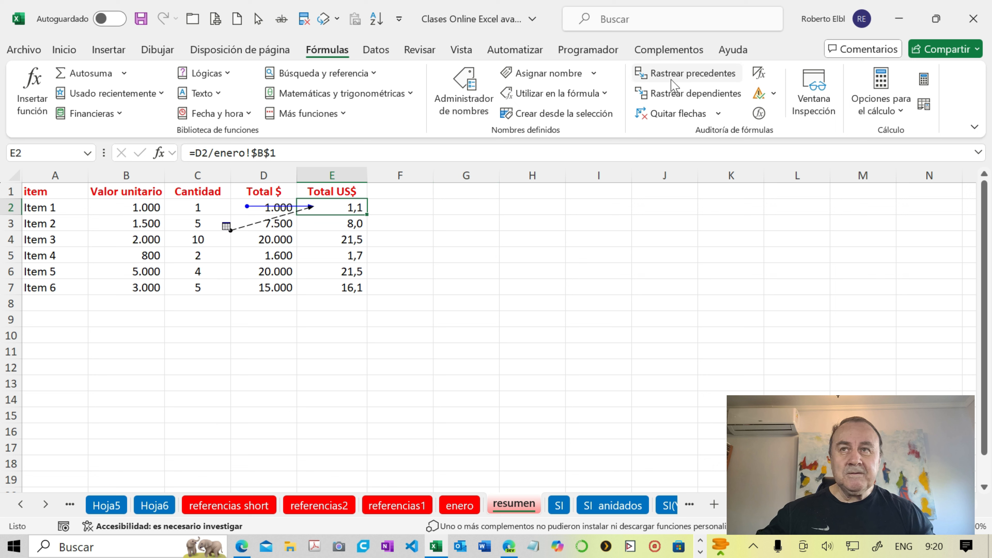
{"action": "double_click", "coordinate": [252, 226]}
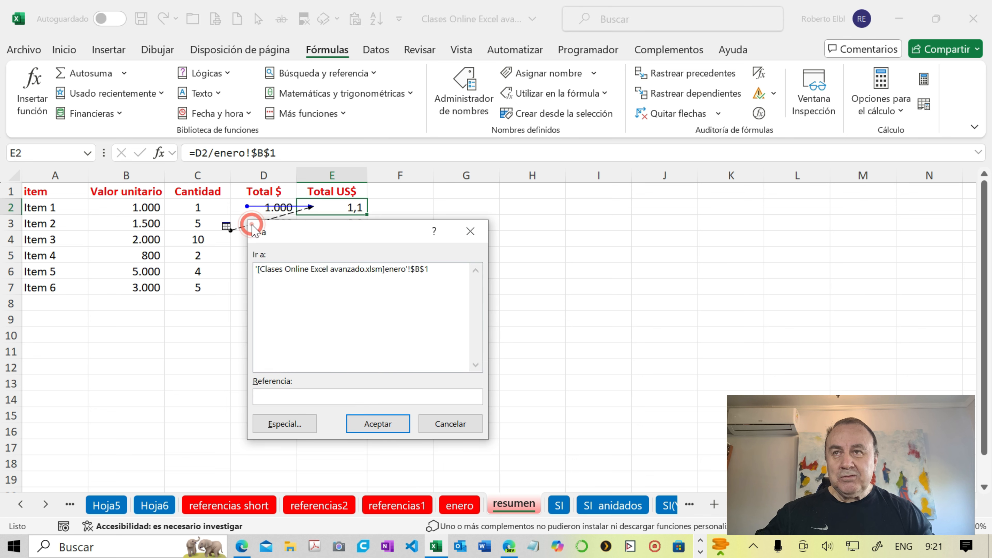
{"action": "left_click", "coordinate": [290, 270]}
{"action": "left_click", "coordinate": [377, 424]}
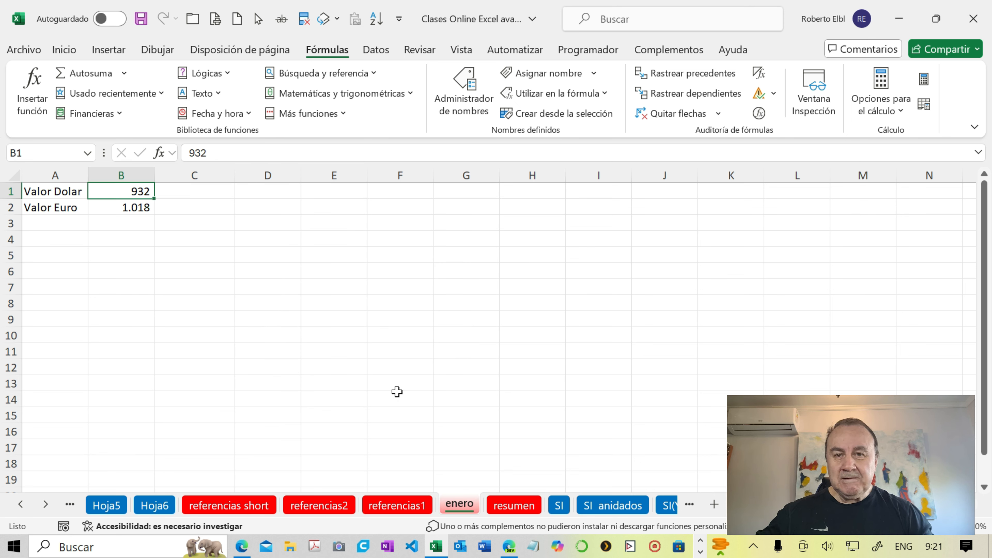
{"action": "left_click", "coordinate": [509, 504]}
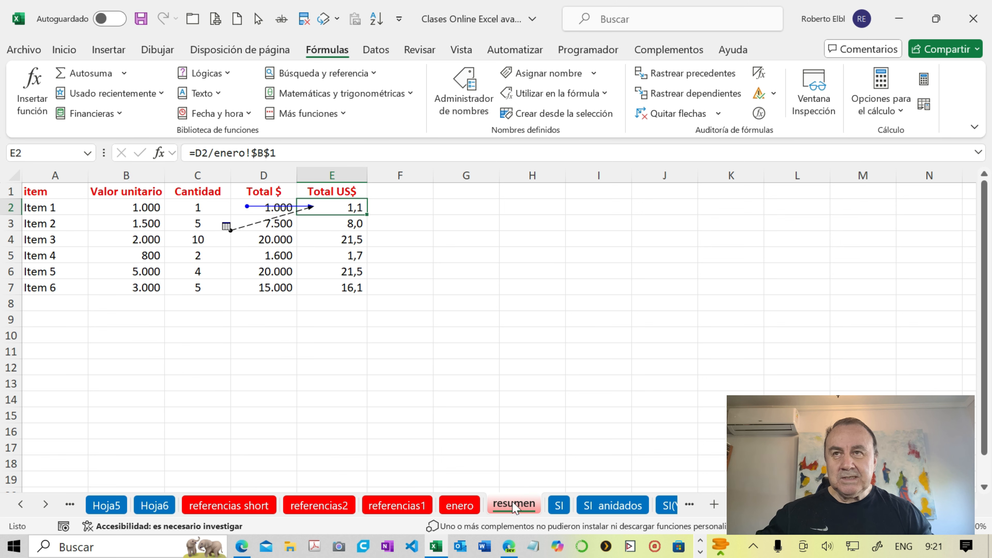
{"action": "left_click", "coordinate": [659, 114]}
- Add the column heading Total Euro in F1 of the resumen sheet
{"action": "left_click", "coordinate": [407, 194]}
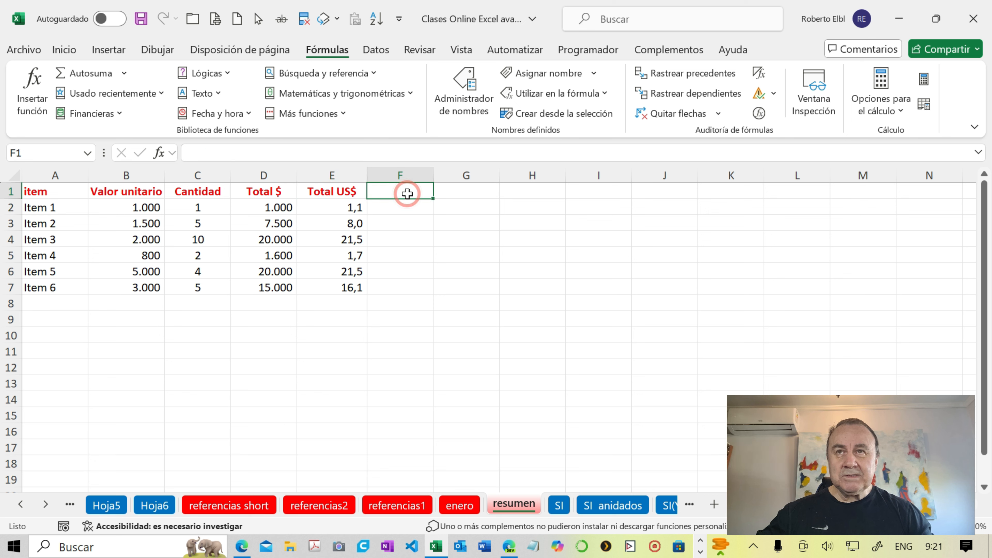
{"action": "type", "text": "To"}
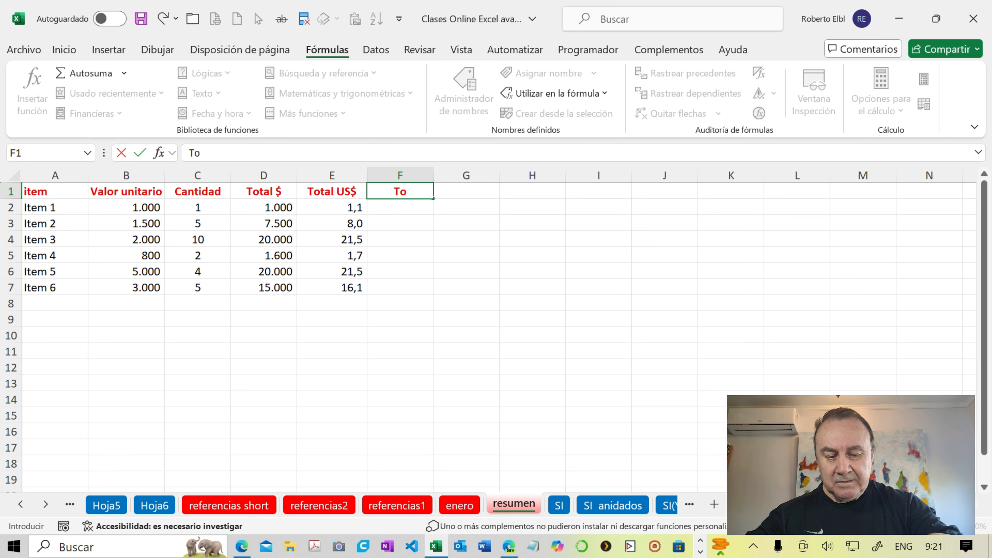
{"action": "type", "text": "tal"}
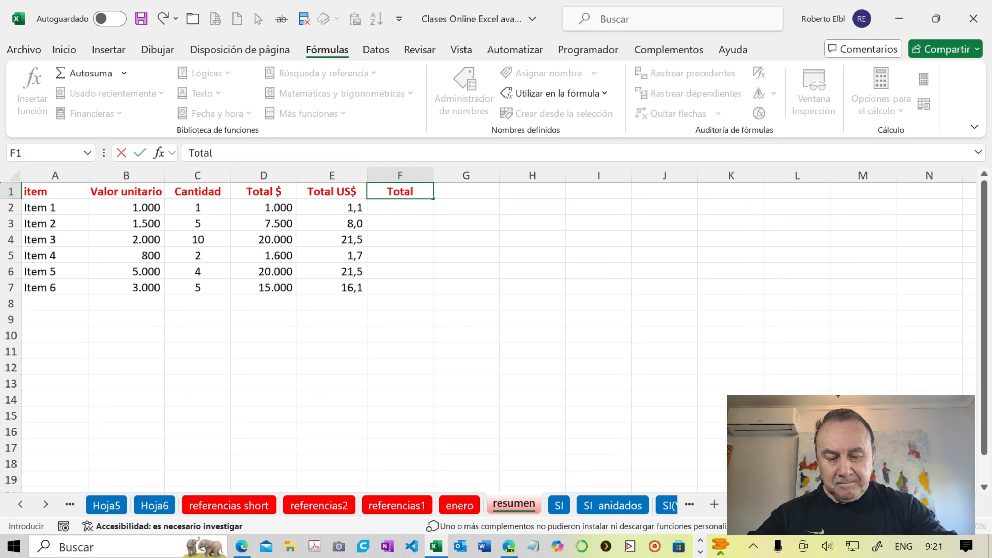
{"action": "type", "text": " Euro"}
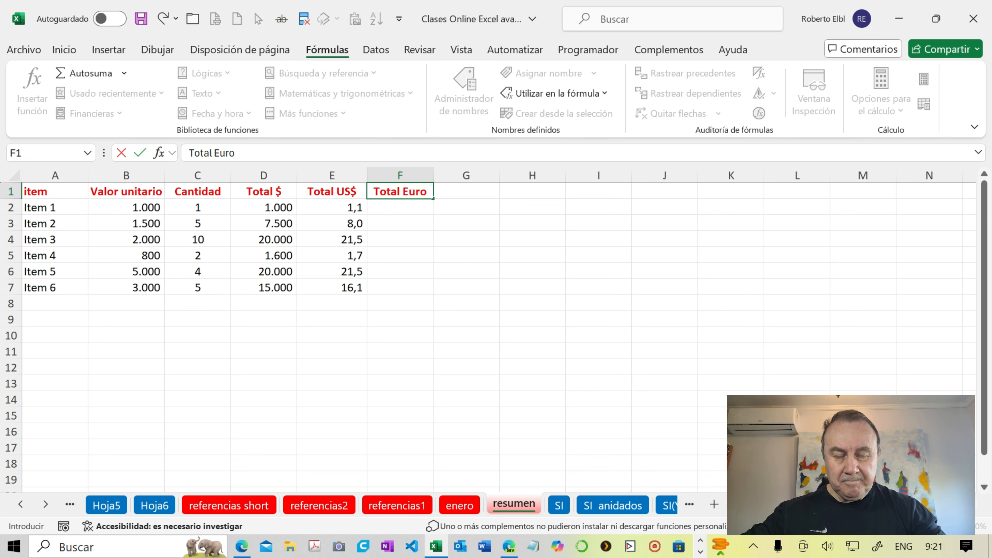
{"action": "key", "text": "Return"}
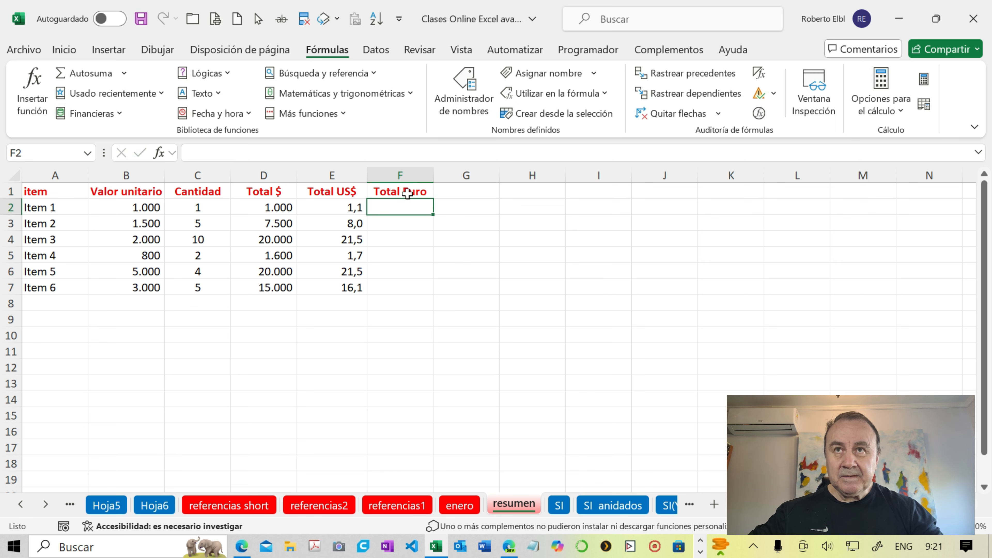
- Enter =D2/enero!$B$2 in F2 with the euro rate as an absolute reference and fill it down to F7
{"action": "type", "text": "="}
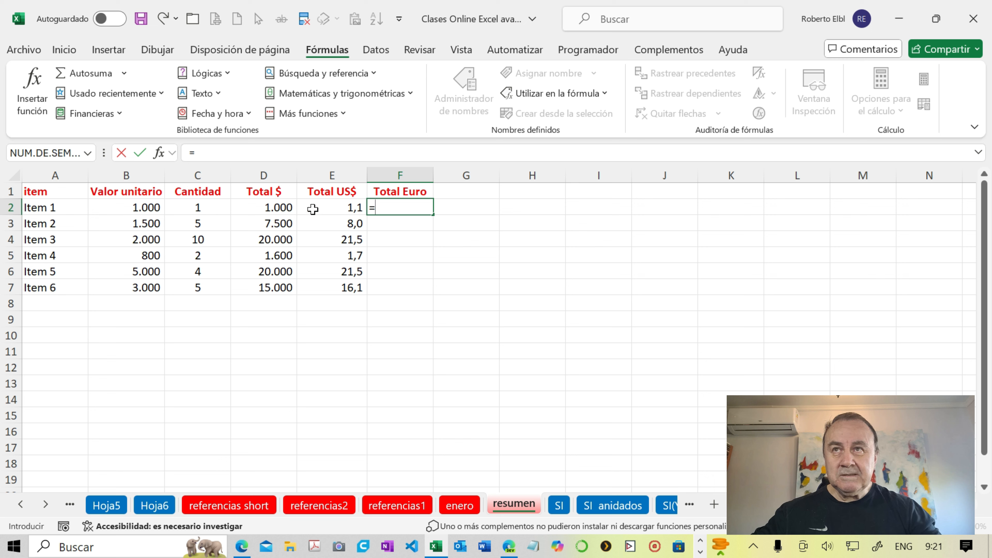
{"action": "left_click", "coordinate": [276, 207]}
{"action": "type", "text": "/"}
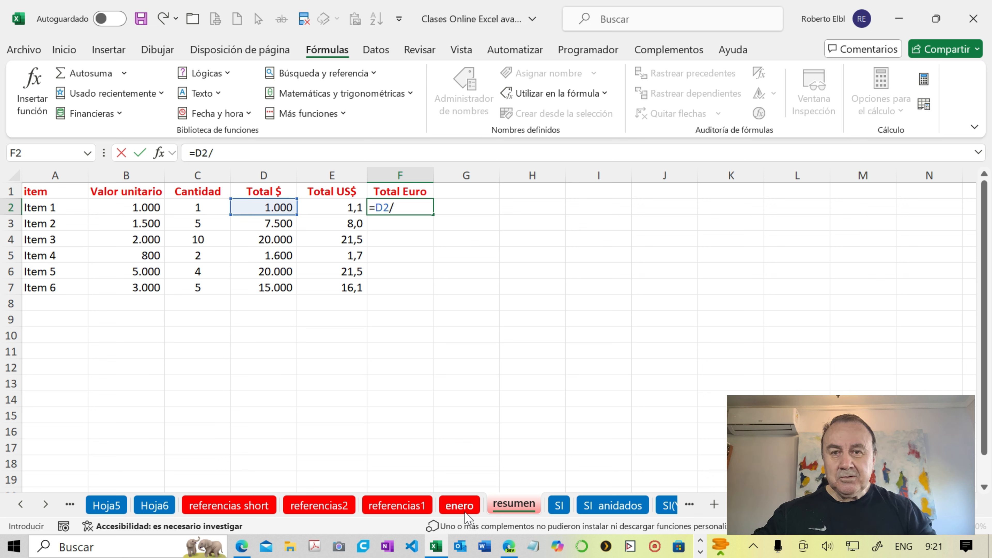
{"action": "left_click", "coordinate": [459, 505]}
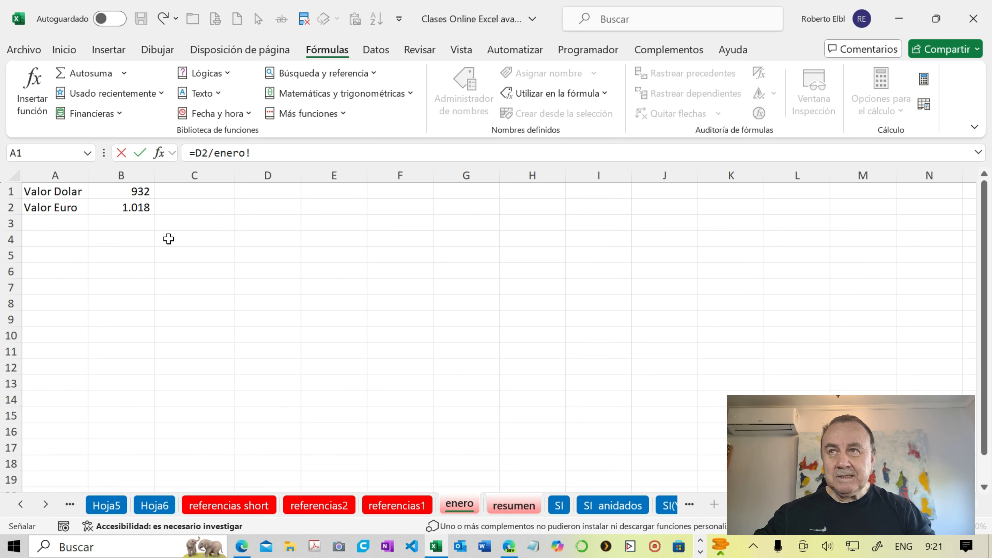
{"action": "left_click", "coordinate": [136, 206]}
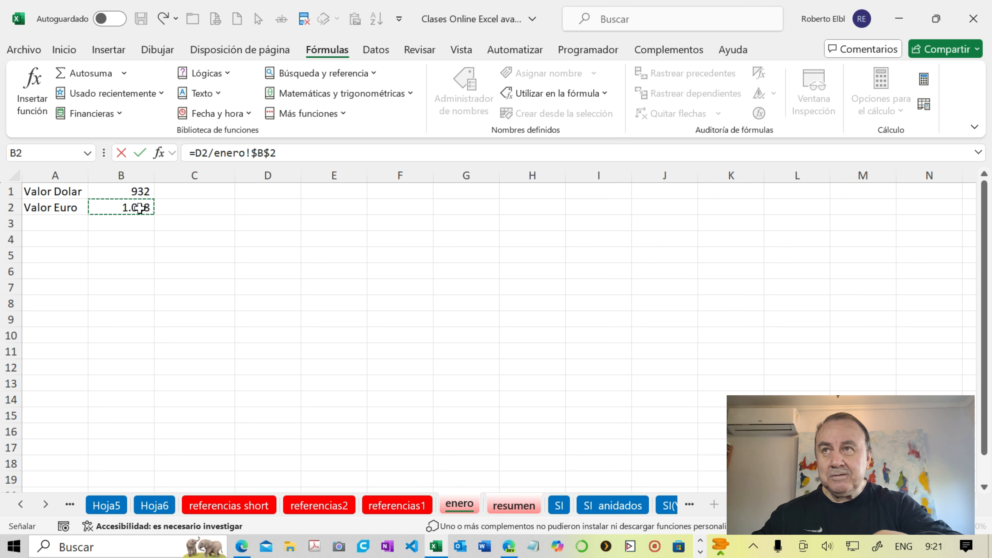
{"action": "key", "text": "Return"}
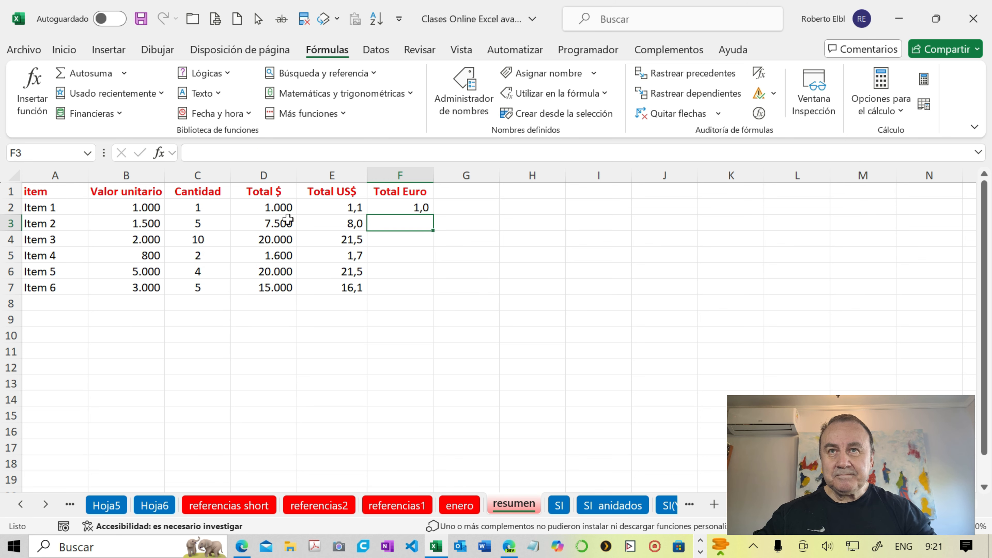
{"action": "left_click", "coordinate": [378, 207]}
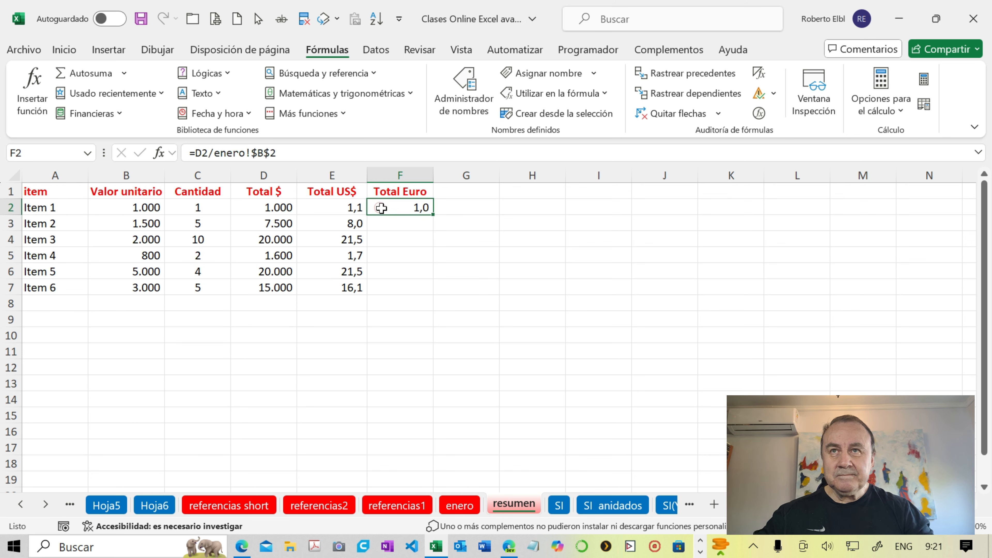
{"action": "double_click", "coordinate": [428, 216]}
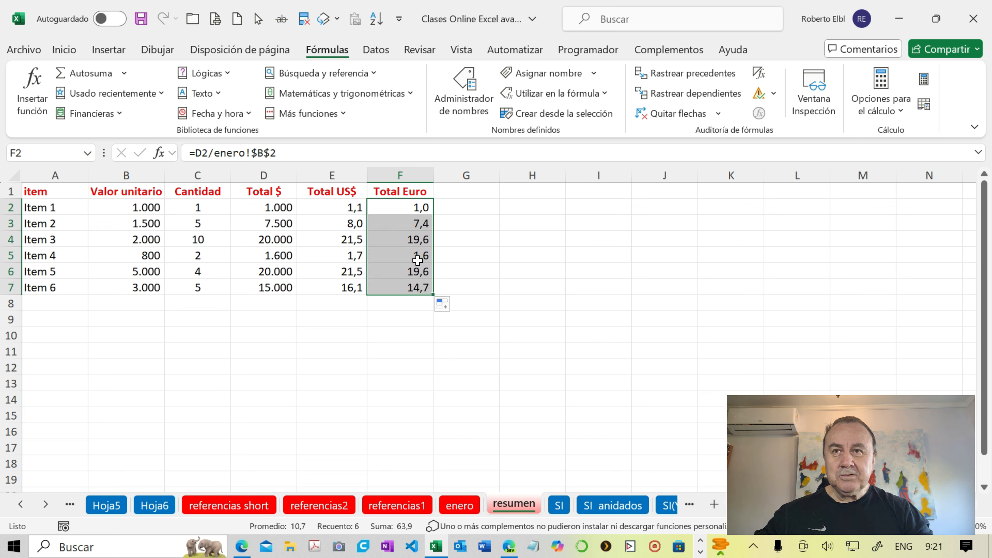
- Insert an automatic sum of D2:D7 in D8 below the Total $ column
{"action": "left_click", "coordinate": [284, 302]}
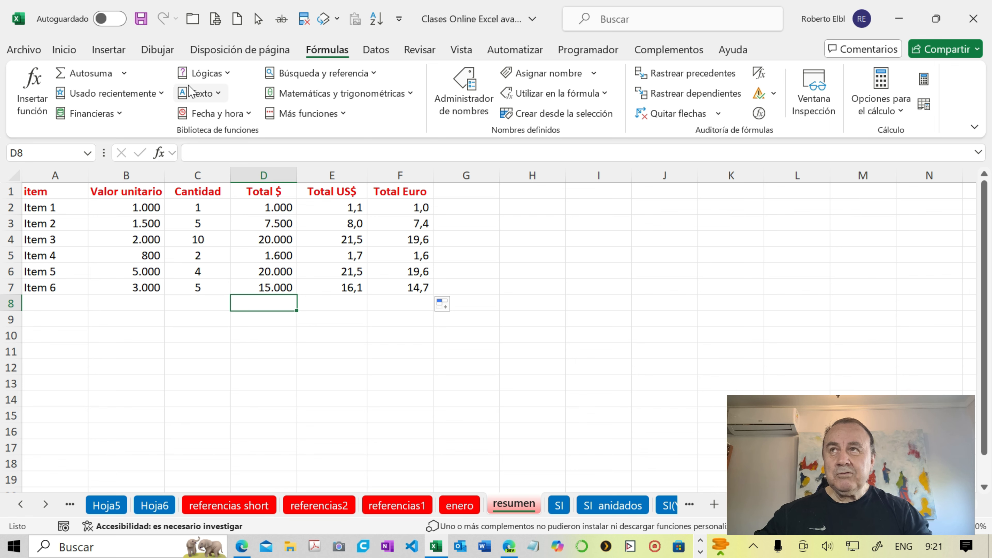
{"action": "left_click", "coordinate": [60, 50]}
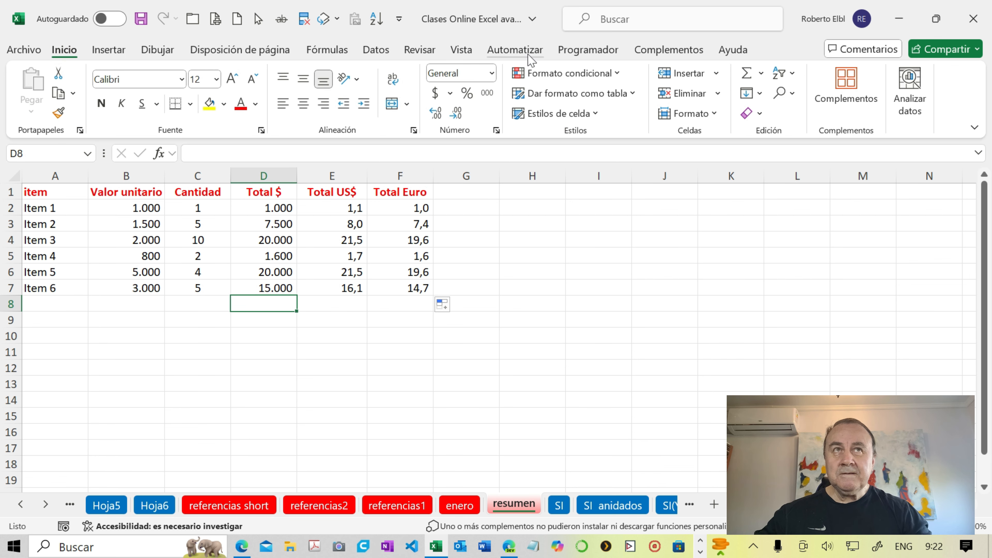
{"action": "left_click", "coordinate": [762, 74]}
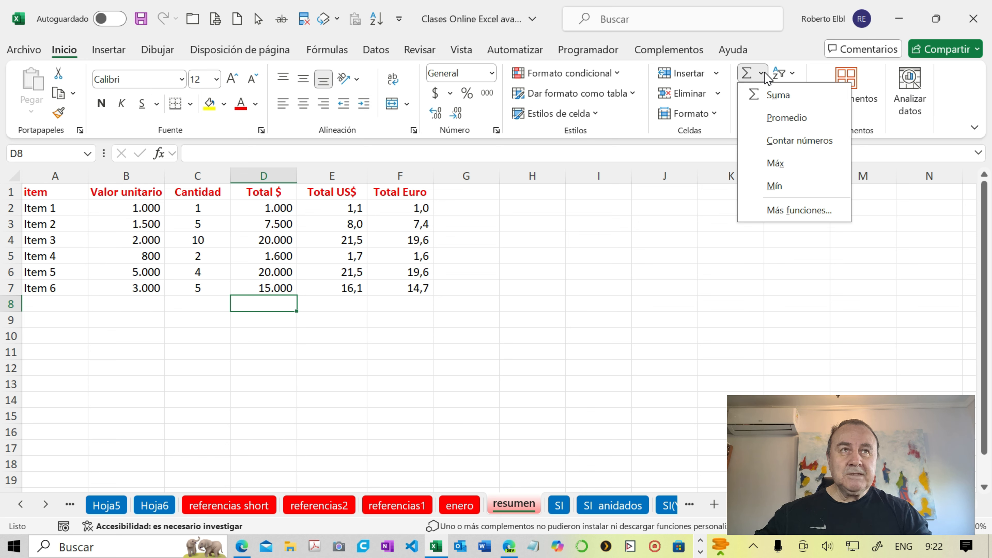
{"action": "left_click", "coordinate": [764, 75]}
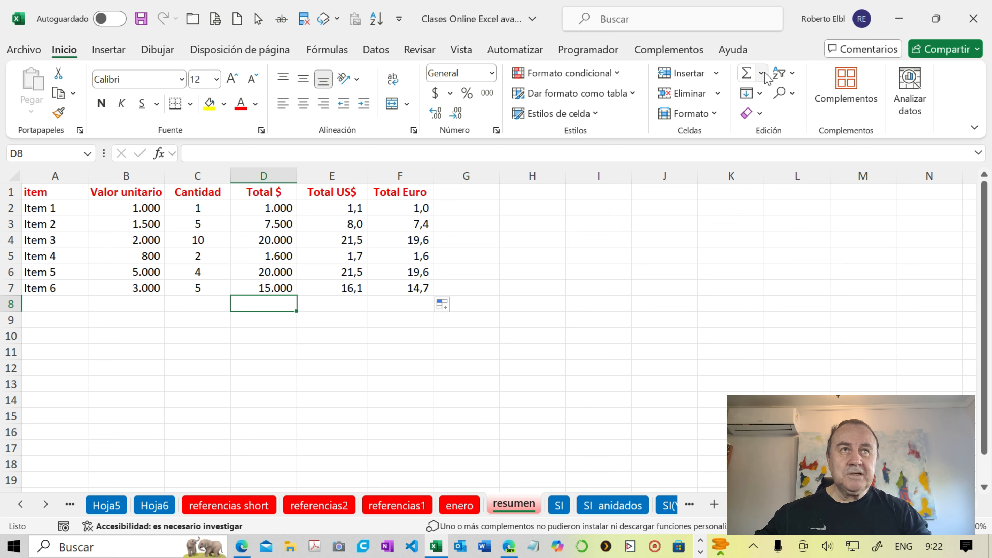
{"action": "left_click", "coordinate": [746, 74]}
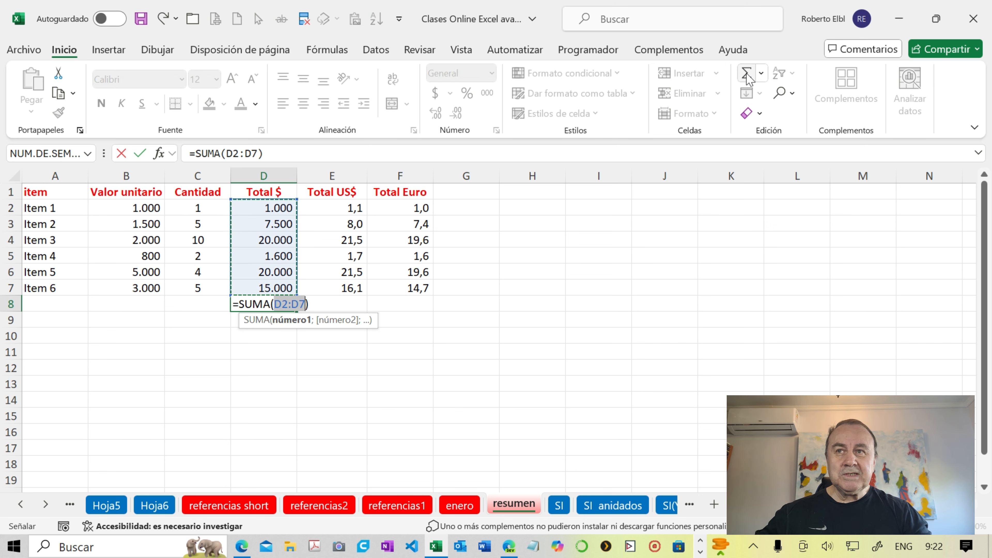
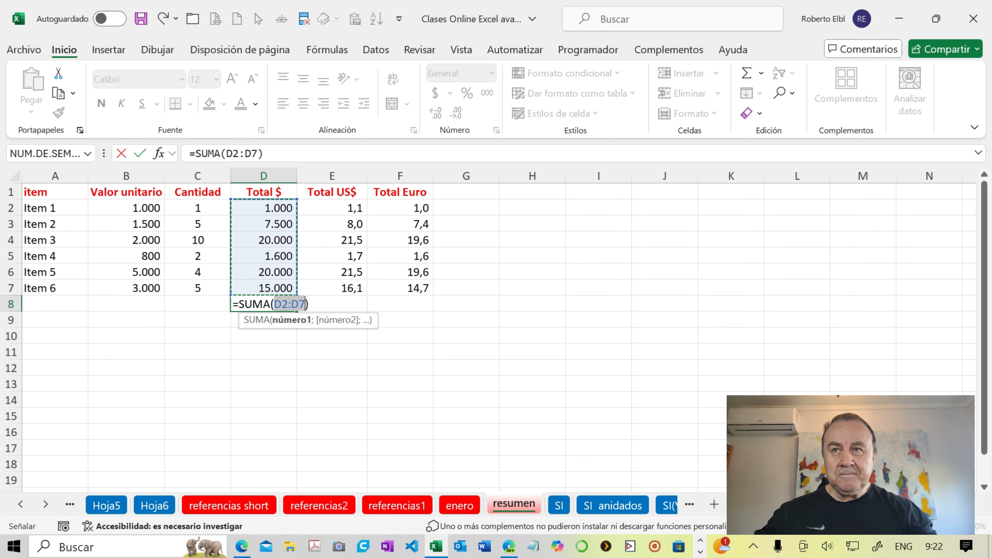
- Confirm the sum in D8, fill it across to F8, and check the copied formulas
{"action": "key", "text": "Return"}
{"action": "left_click", "coordinate": [286, 307]}
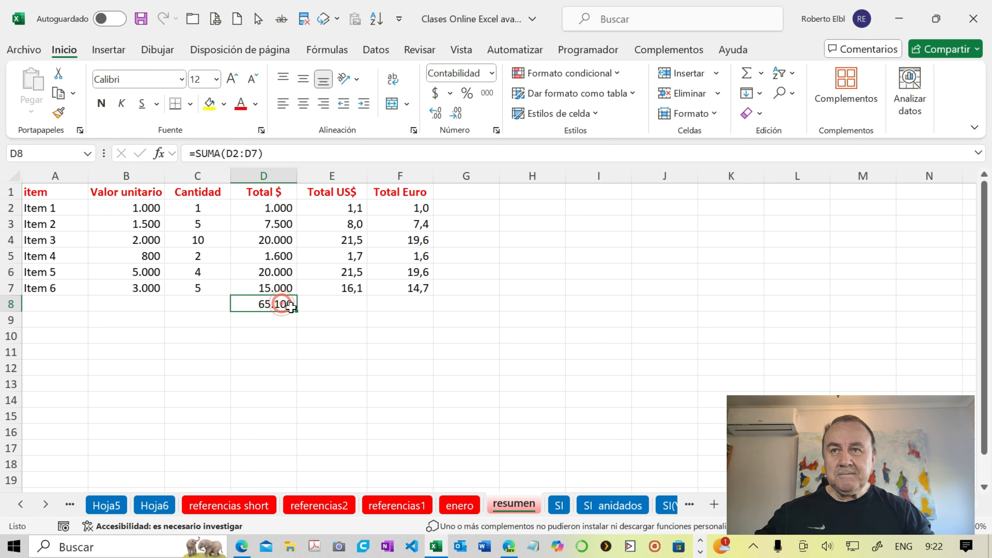
{"action": "left_click_drag", "start_coordinate": [297, 311], "coordinate": [406, 308]}
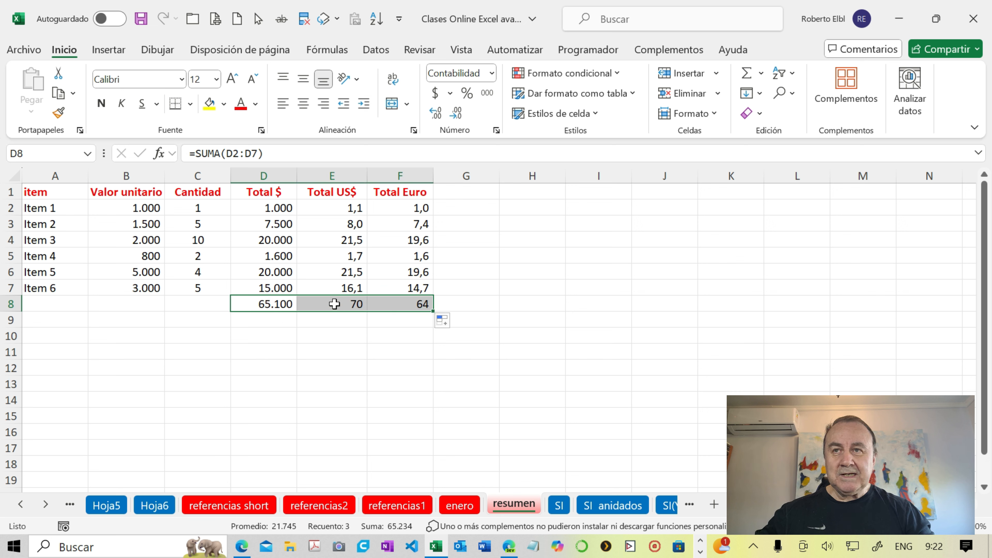
{"action": "left_click", "coordinate": [278, 302]}
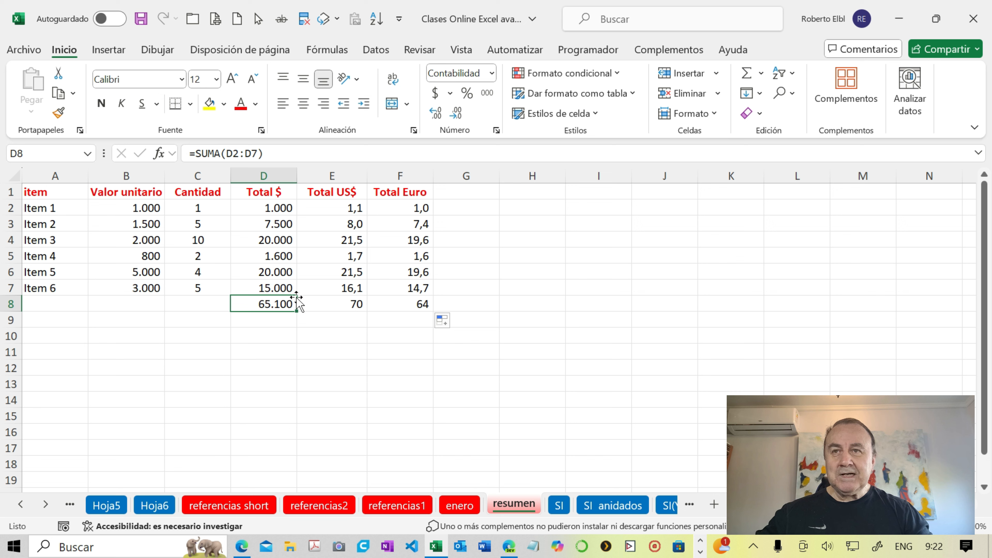
{"action": "left_click", "coordinate": [308, 304]}
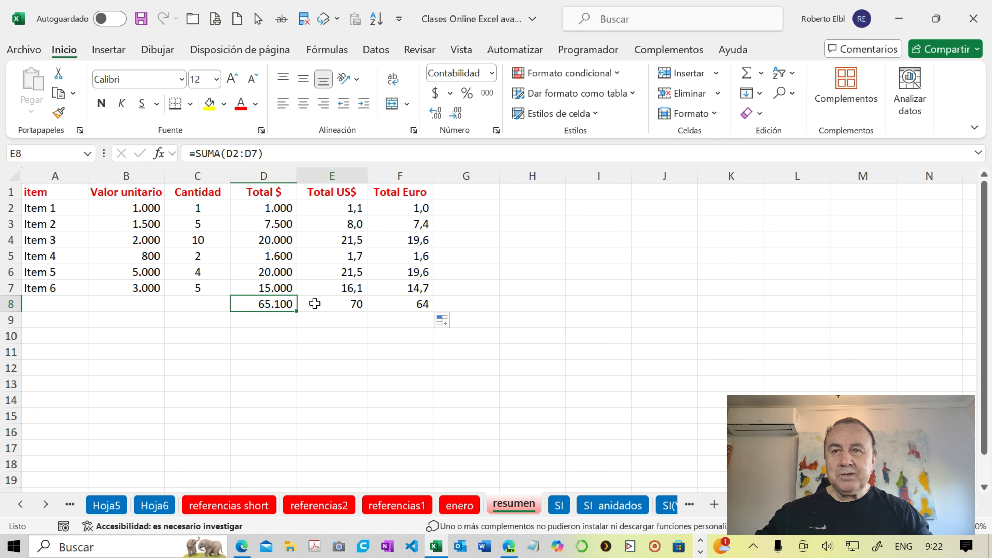
{"action": "left_click", "coordinate": [287, 304]}
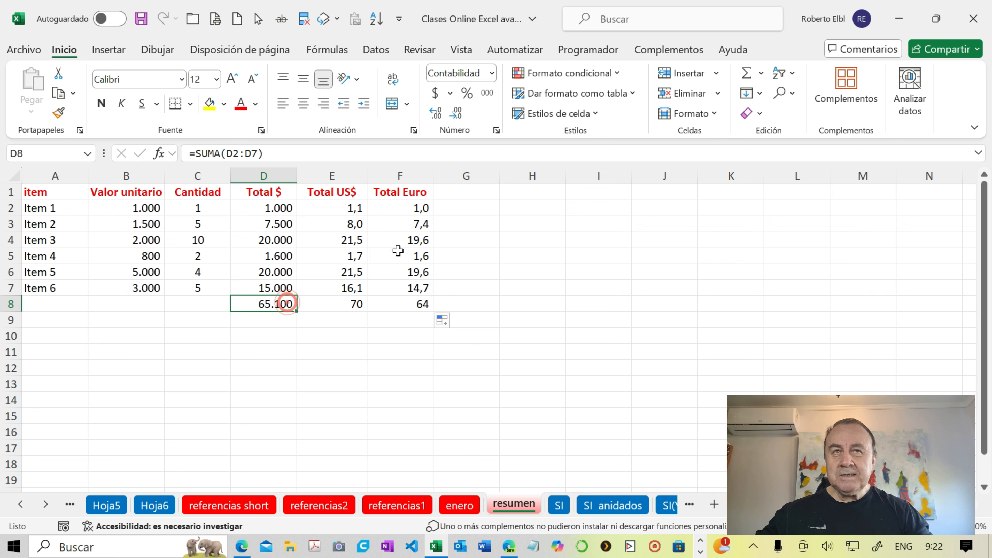
- Trace the precedents of the sums in D8, E8 and F8, and remove all the arrows
{"action": "left_click", "coordinate": [332, 55]}
{"action": "left_click", "coordinate": [679, 79]}
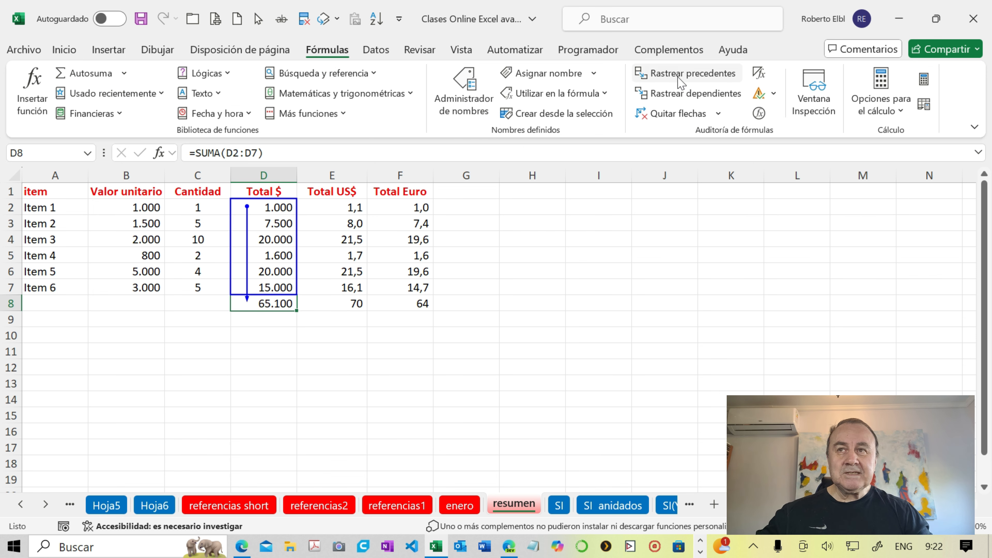
{"action": "left_click", "coordinate": [355, 303]}
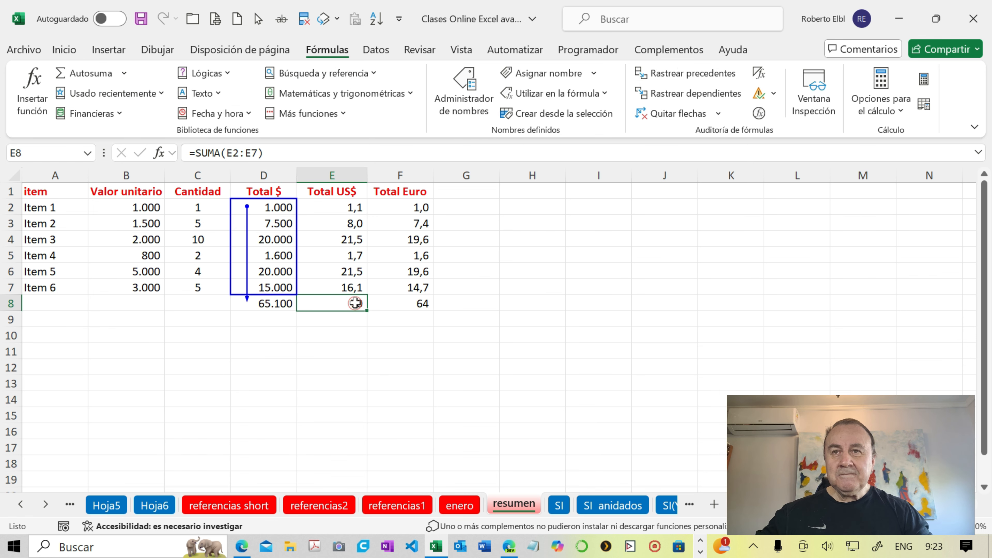
{"action": "left_click", "coordinate": [684, 73]}
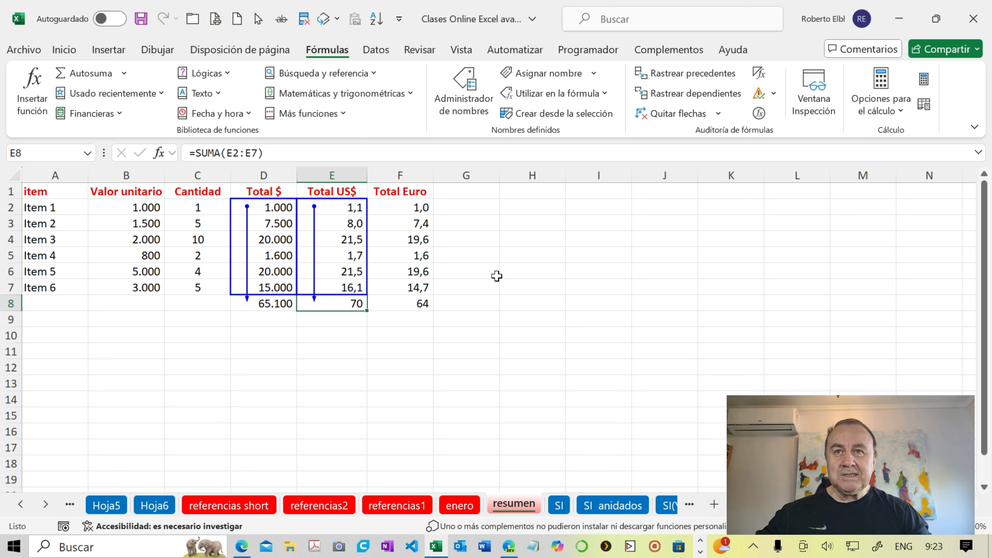
{"action": "left_click", "coordinate": [412, 303]}
{"action": "left_click", "coordinate": [671, 78]}
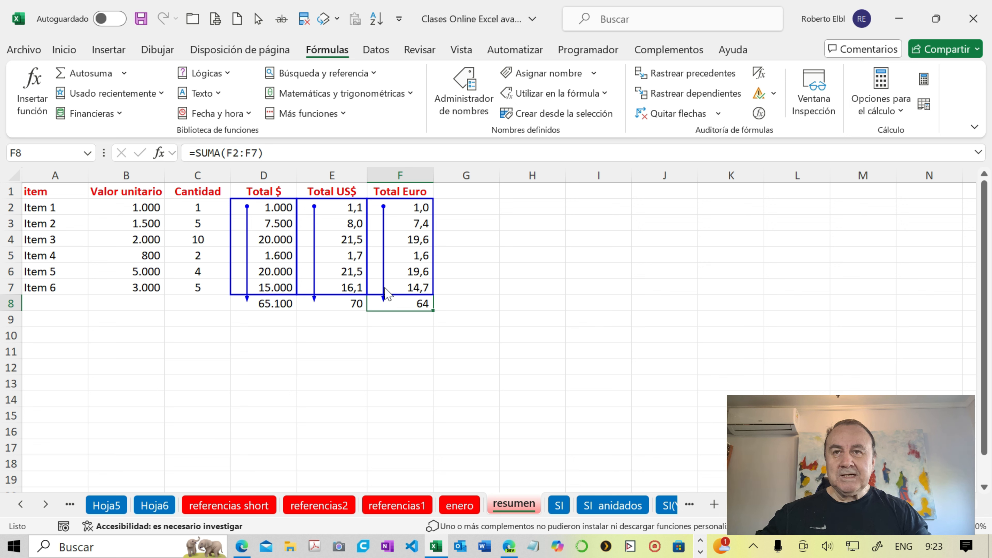
{"action": "left_click", "coordinate": [674, 118]}
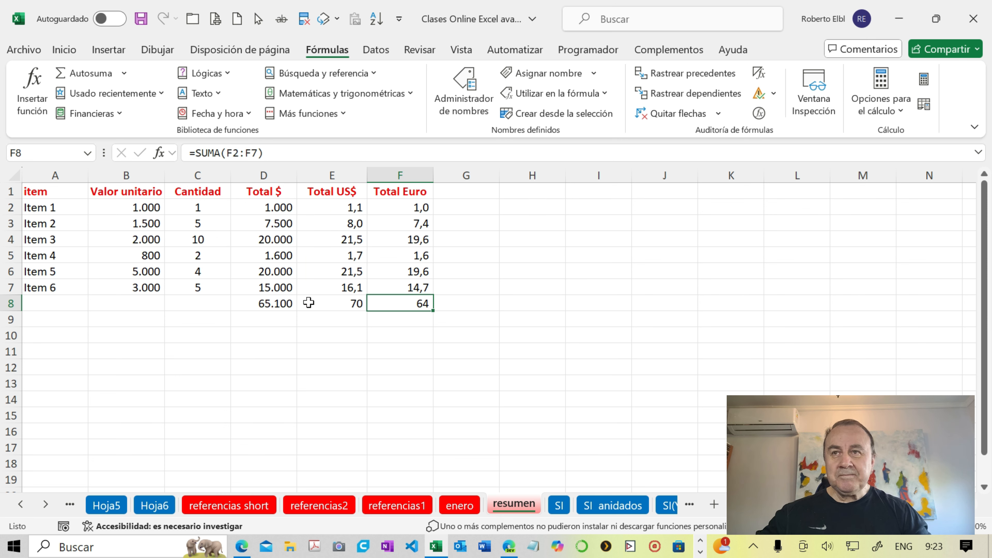
- Delete the sums in D8:F8 and apply AutoSum to the whole range A2:F8 at once
{"action": "left_click_drag", "start_coordinate": [286, 303], "coordinate": [373, 302]}
{"action": "key", "text": "Delete"}
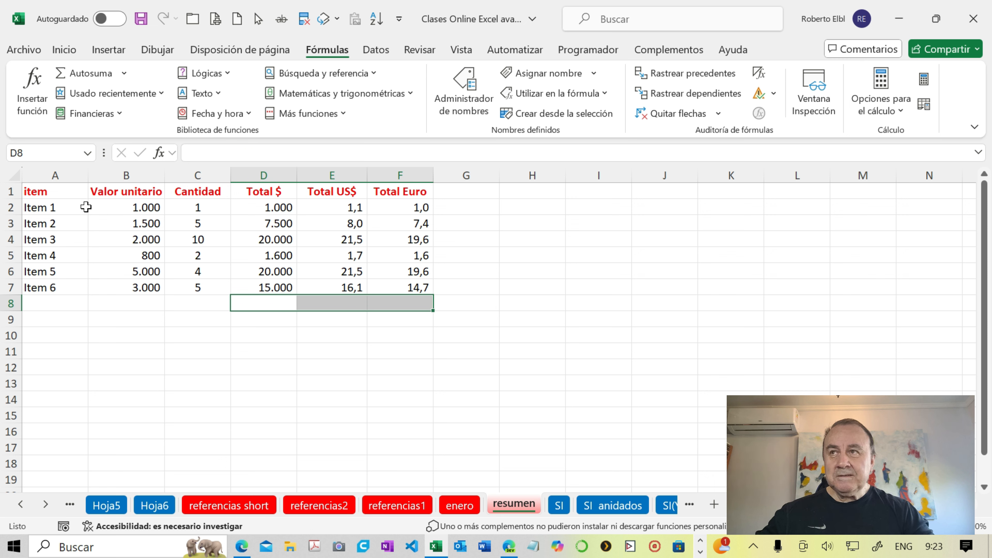
{"action": "left_click", "coordinate": [72, 206]}
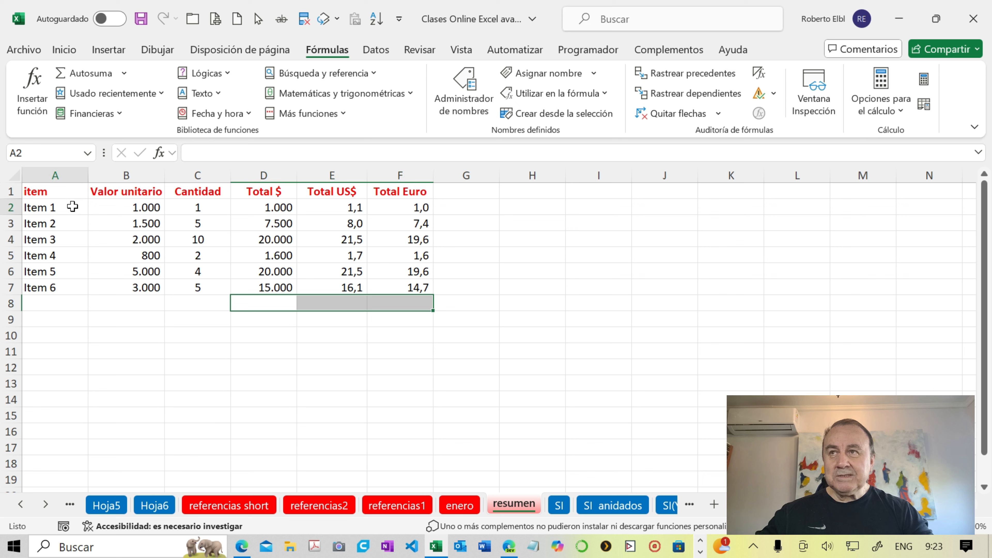
{"action": "left_click_drag", "start_coordinate": [73, 205], "coordinate": [402, 304]}
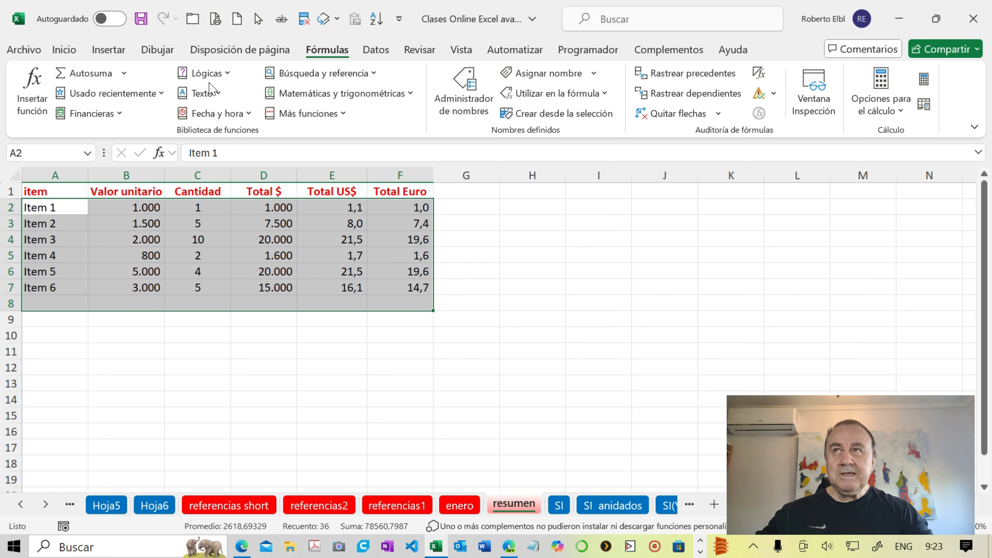
{"action": "left_click", "coordinate": [64, 48]}
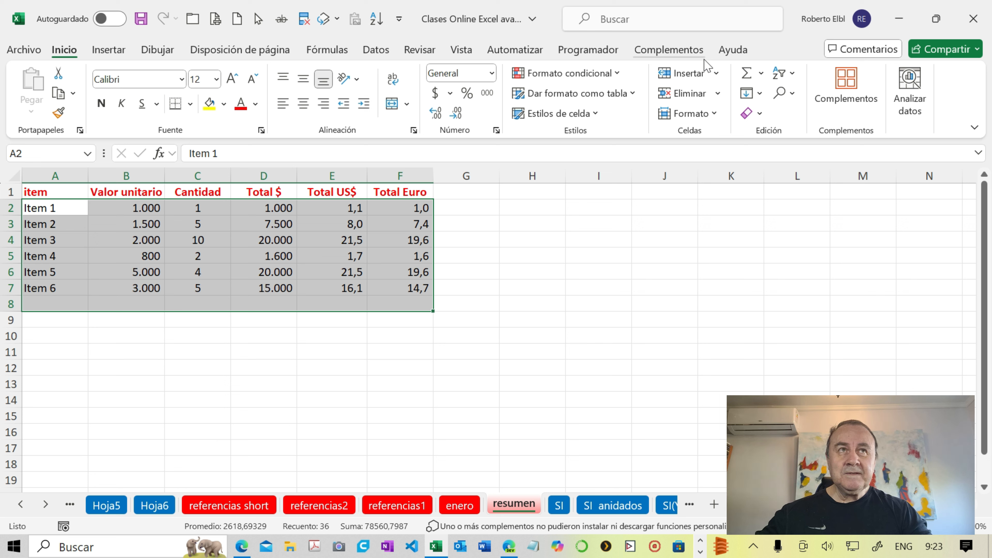
{"action": "left_click", "coordinate": [747, 76]}
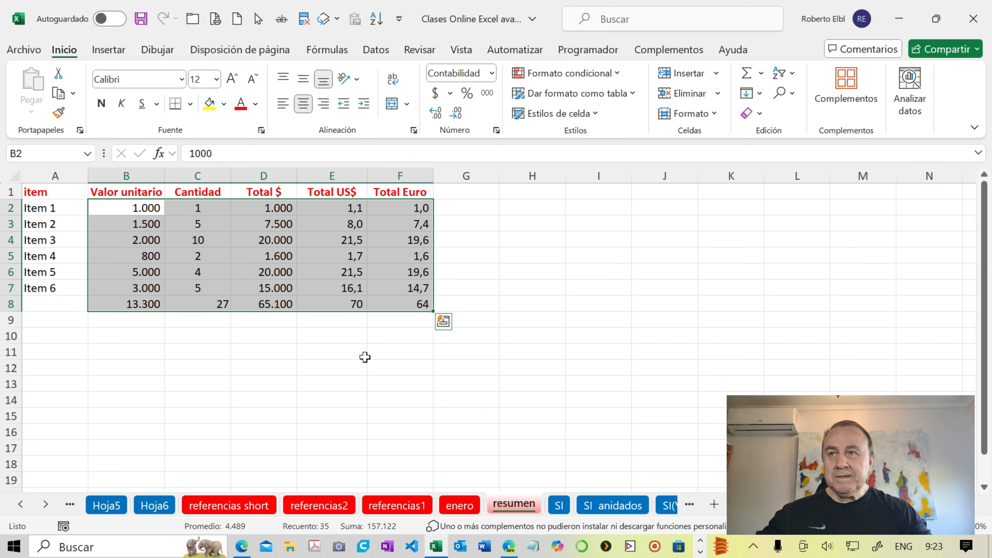
- Delete the Valor unitario sum in B8 and center the remaining sums in C8:F8
{"action": "left_click", "coordinate": [126, 307]}
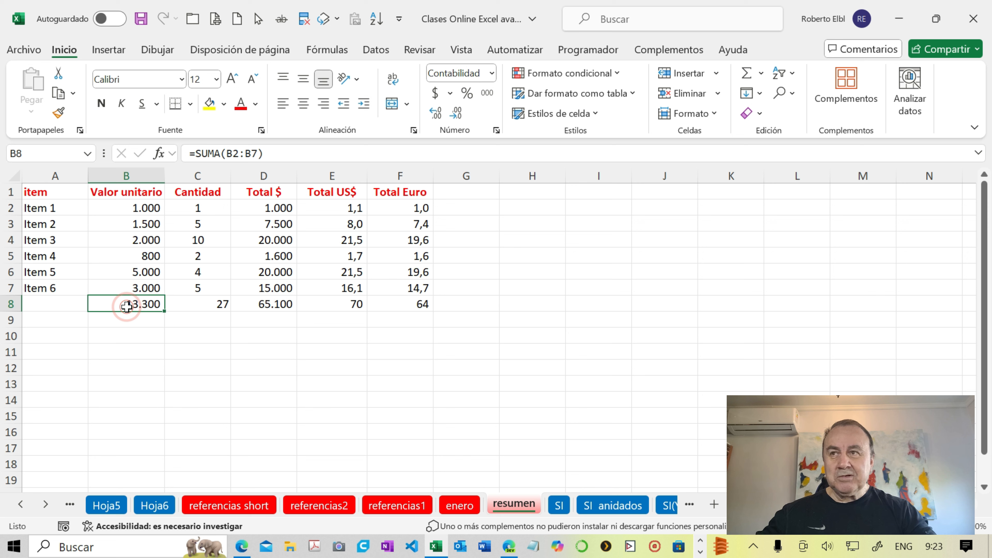
{"action": "key", "text": "Delete"}
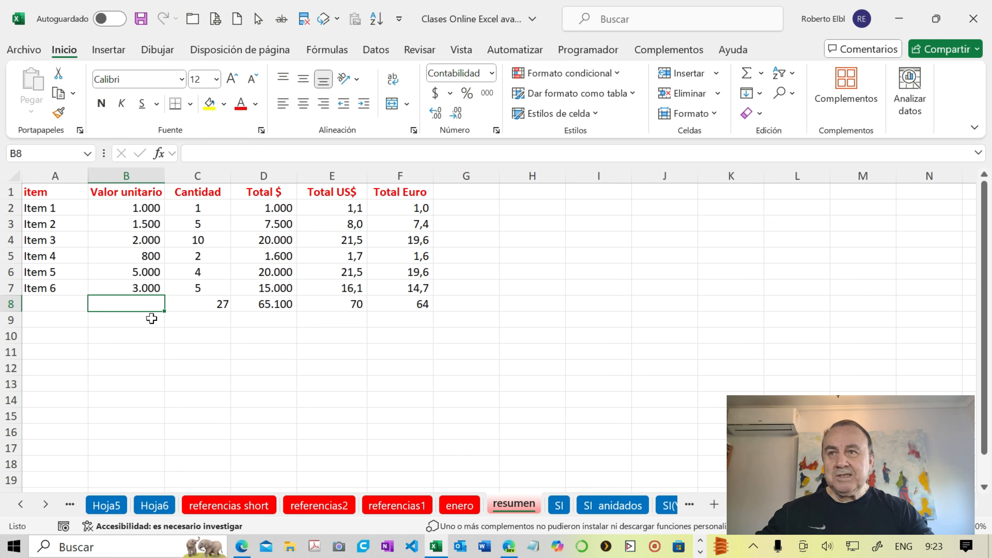
{"action": "left_click_drag", "start_coordinate": [195, 305], "coordinate": [395, 303]}
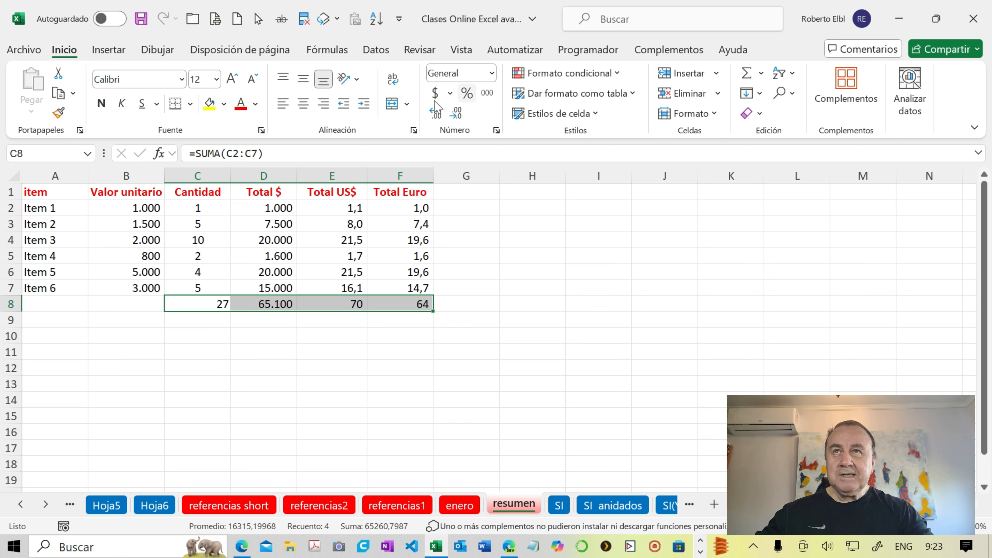
{"action": "left_click", "coordinate": [303, 111]}
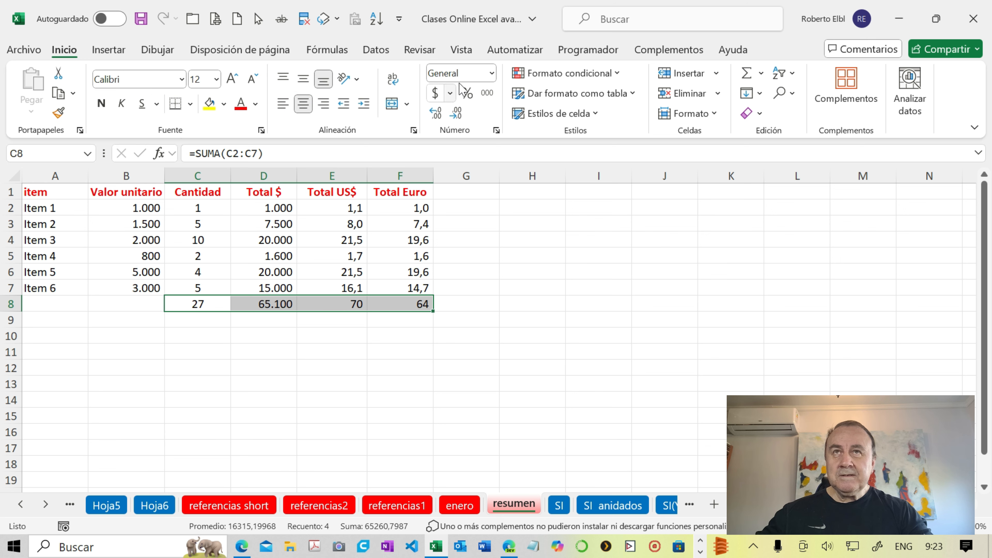
- Format C8:F8 with the Número category, 0 decimal places and the thousands separator
{"action": "left_click", "coordinate": [495, 131]}
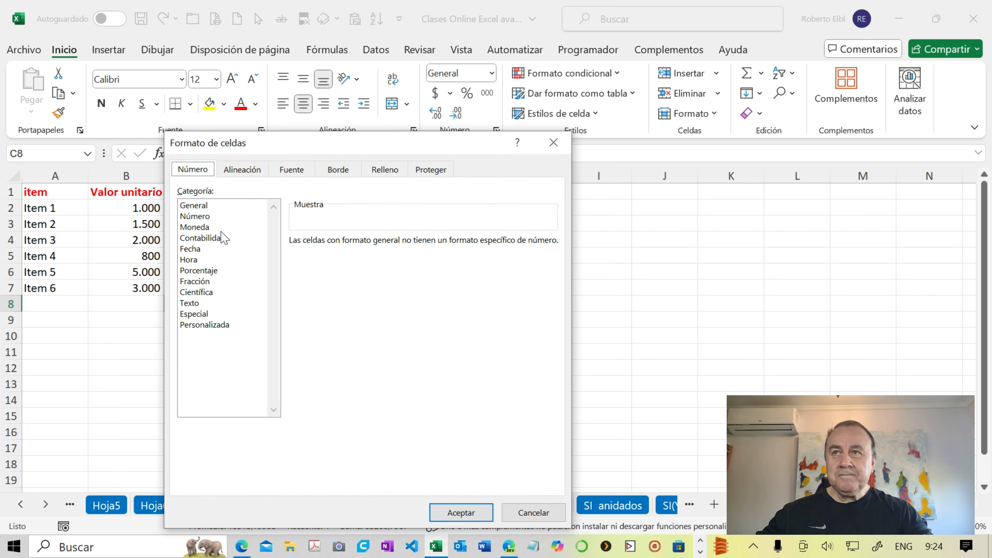
{"action": "left_click", "coordinate": [204, 216]}
{"action": "left_click", "coordinate": [293, 262]}
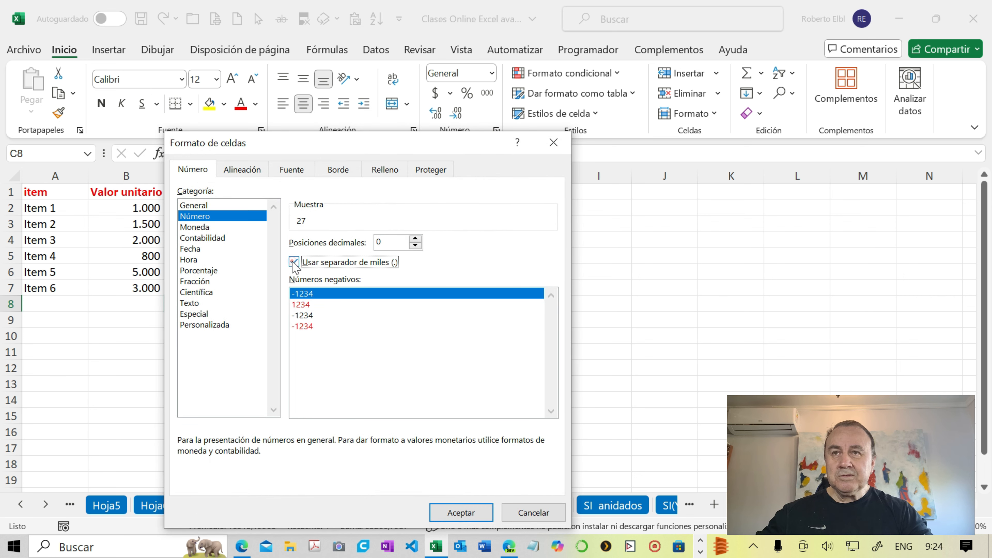
{"action": "left_click", "coordinate": [443, 513]}
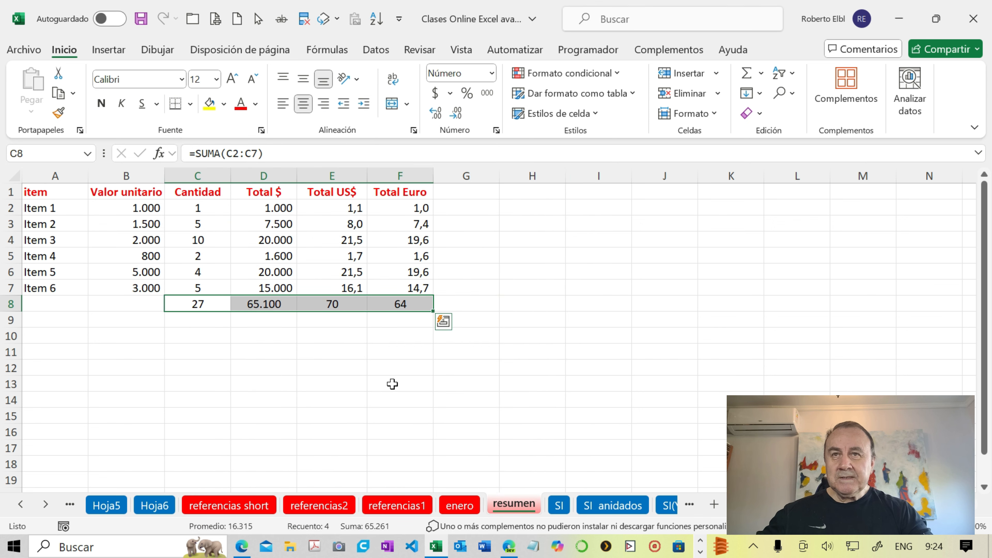
{"action": "left_click", "coordinate": [338, 324]}
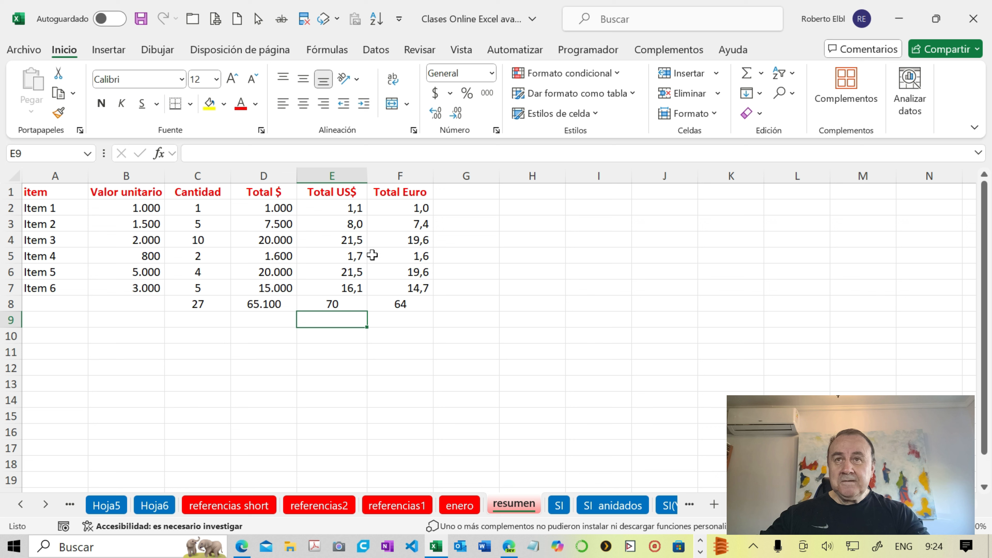
- Review the conversion formulas in E2 and F2 of resumen and the currency rates on the enero sheet
{"action": "left_click", "coordinate": [349, 208]}
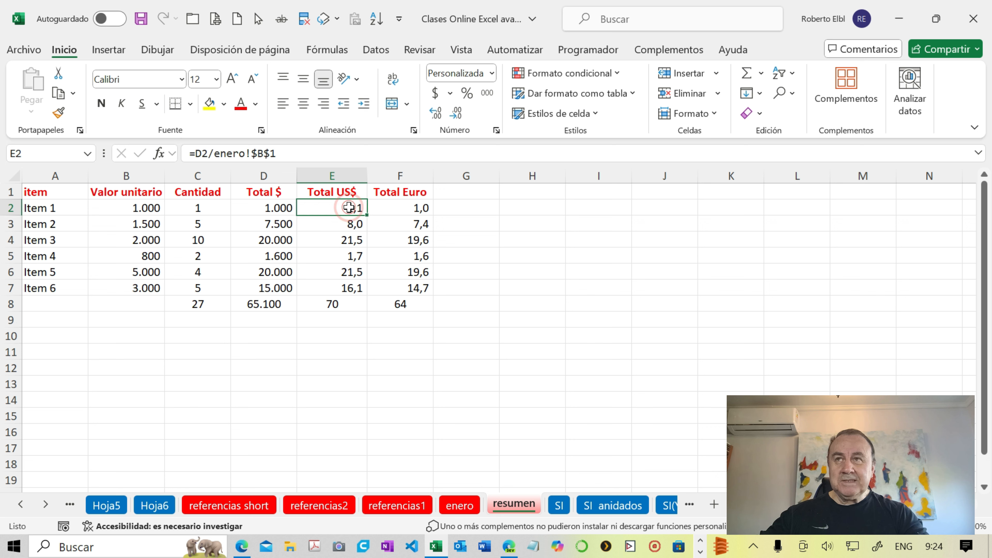
{"action": "left_click", "coordinate": [389, 205]}
{"action": "left_click", "coordinate": [356, 208]}
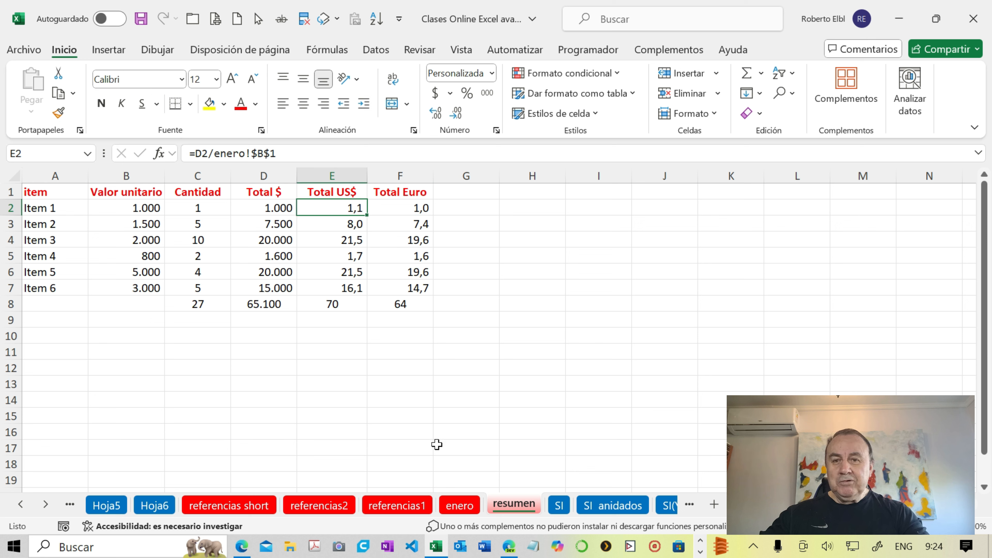
{"action": "left_click", "coordinate": [459, 506]}
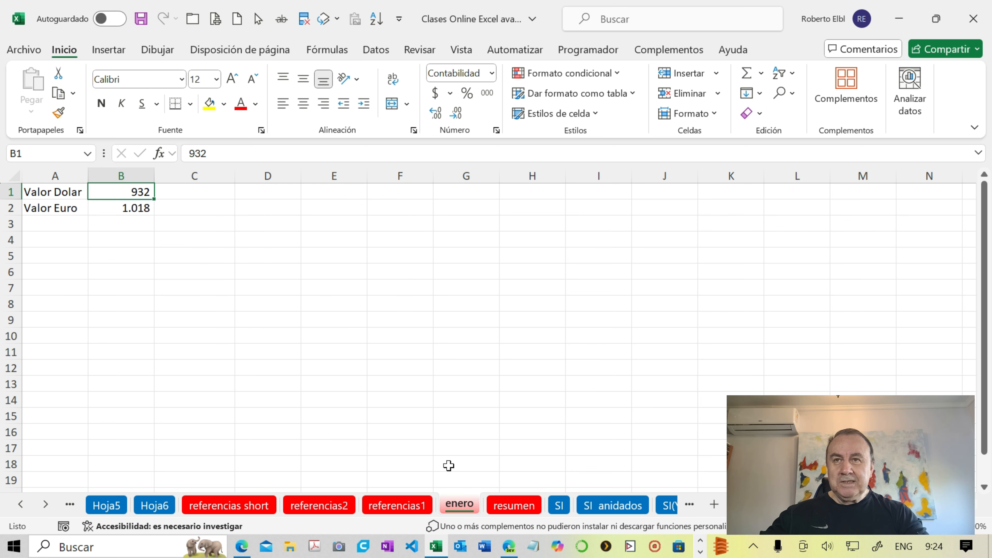
{"action": "left_click", "coordinate": [508, 505]}
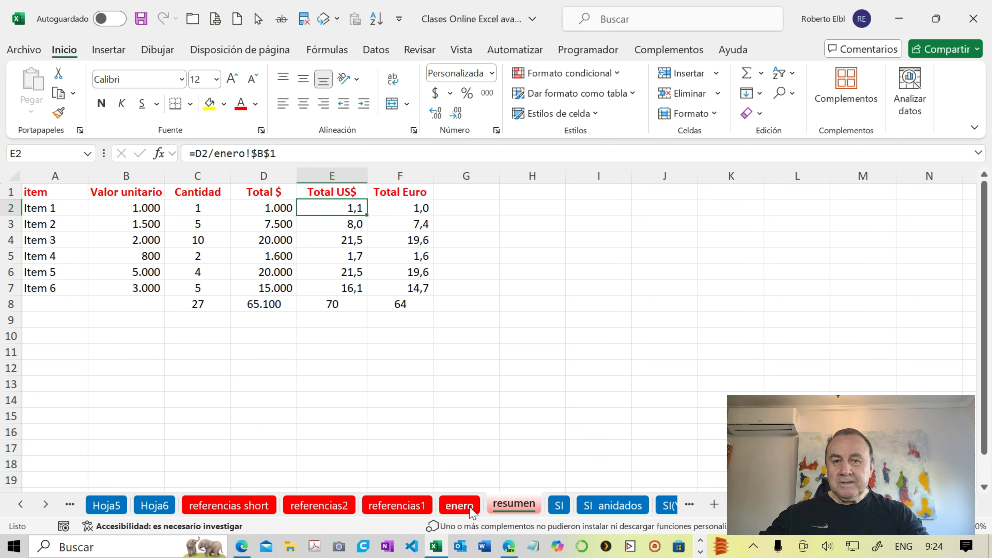
- Rename the enero sheet as febrero
{"action": "left_click", "coordinate": [460, 505]}
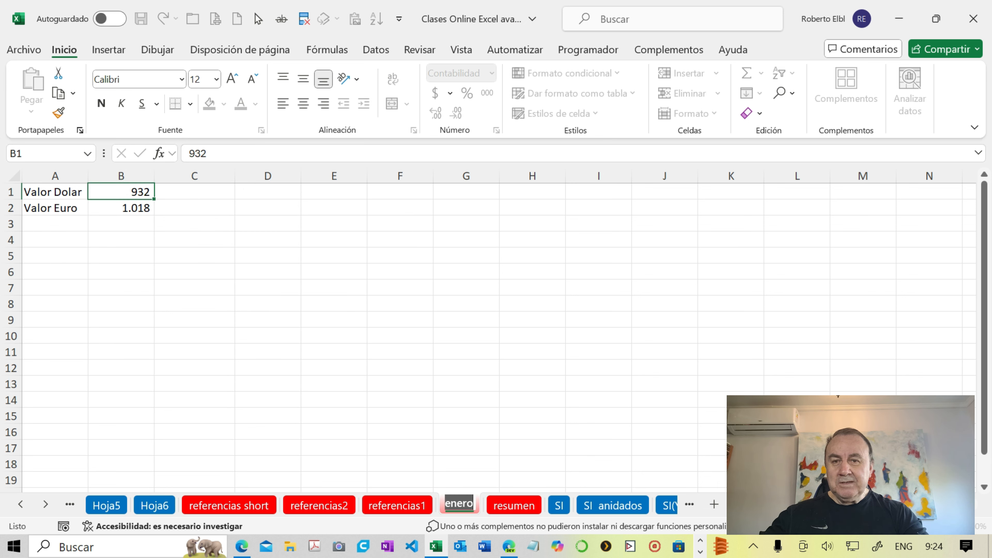
{"action": "type", "text": "f"}
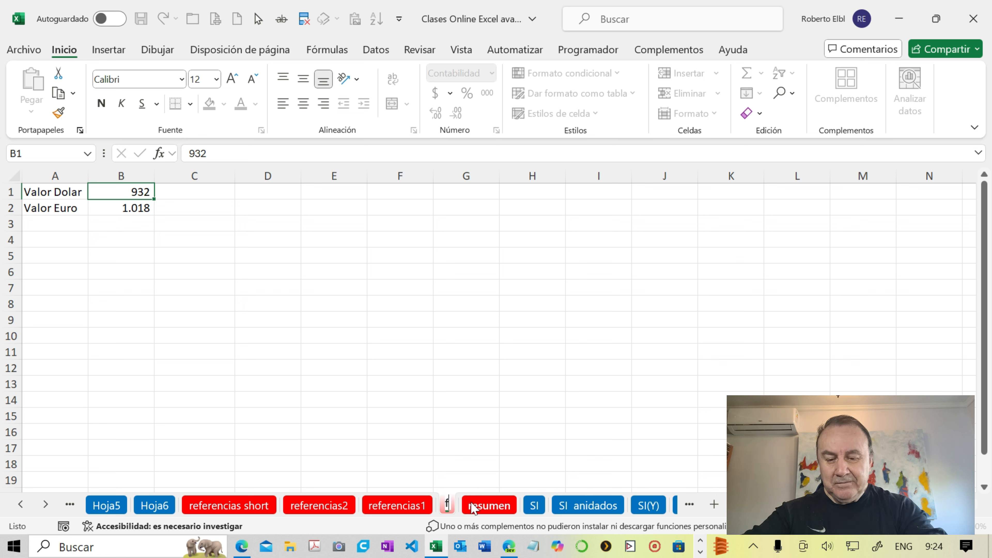
{"action": "type", "text": "ebrer"}
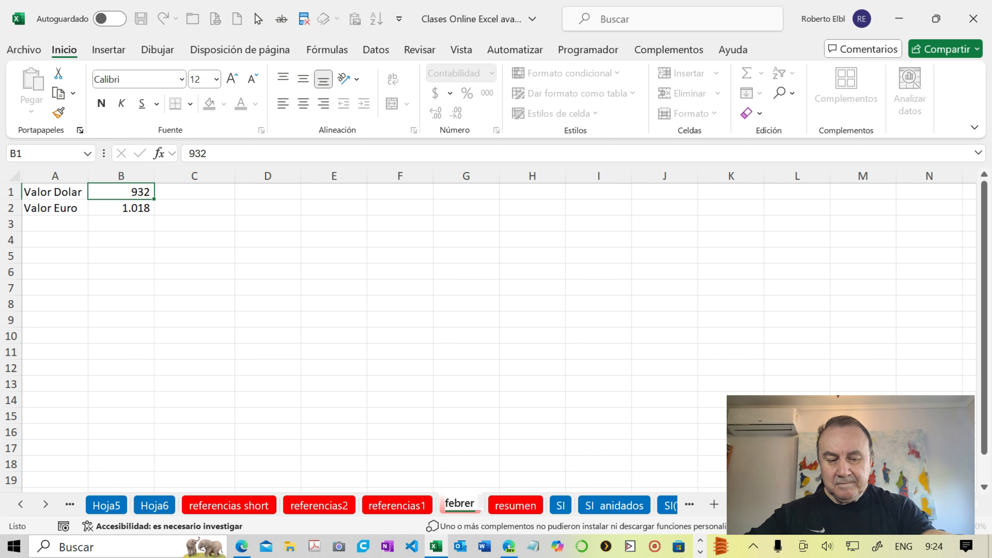
{"action": "type", "text": "o"}
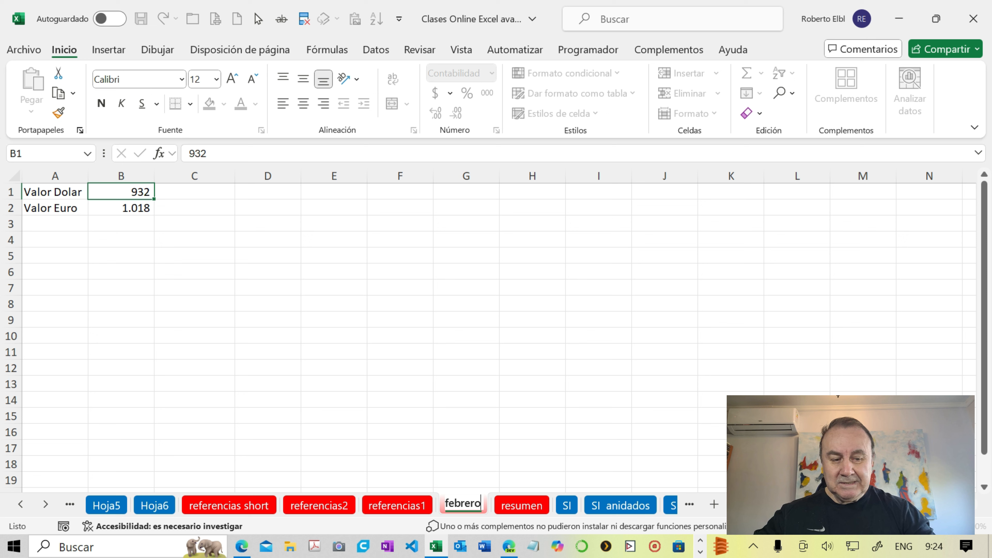
{"action": "key", "text": "Return"}
- Check the sheet references in the E2 and F2 formulas of resumen and go back to the febrero sheet
{"action": "left_click", "coordinate": [509, 507]}
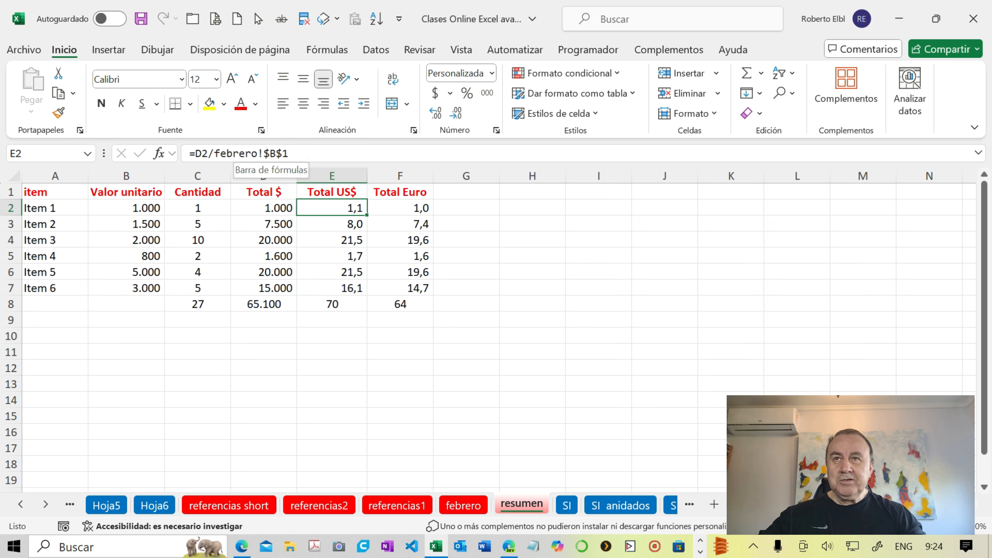
{"action": "left_click", "coordinate": [386, 210]}
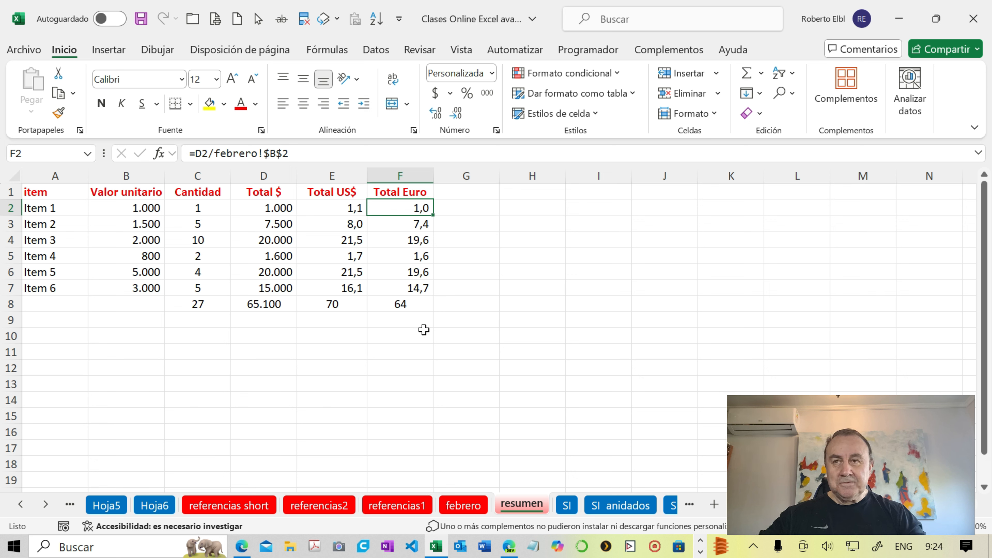
{"action": "left_click", "coordinate": [467, 505]}
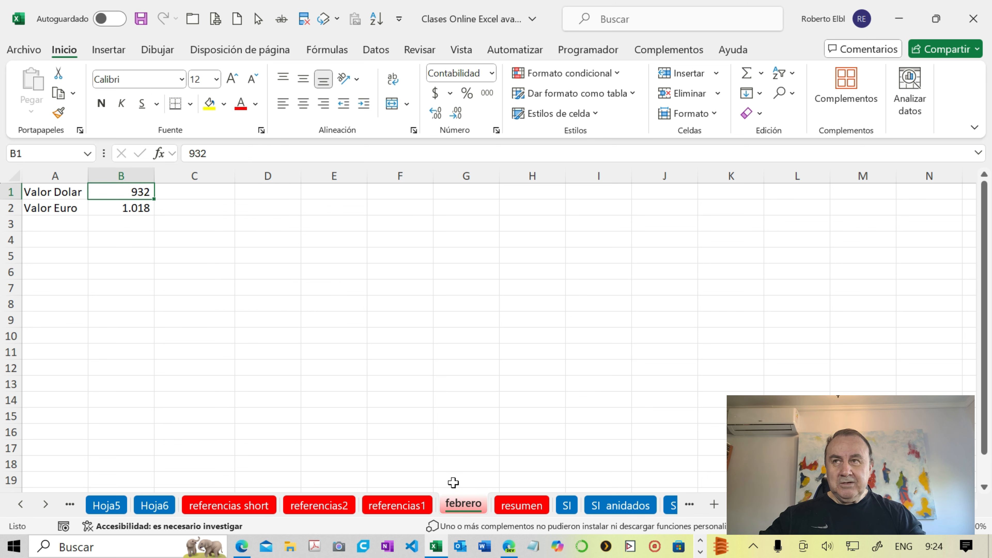
{"action": "left_click", "coordinate": [237, 316]}
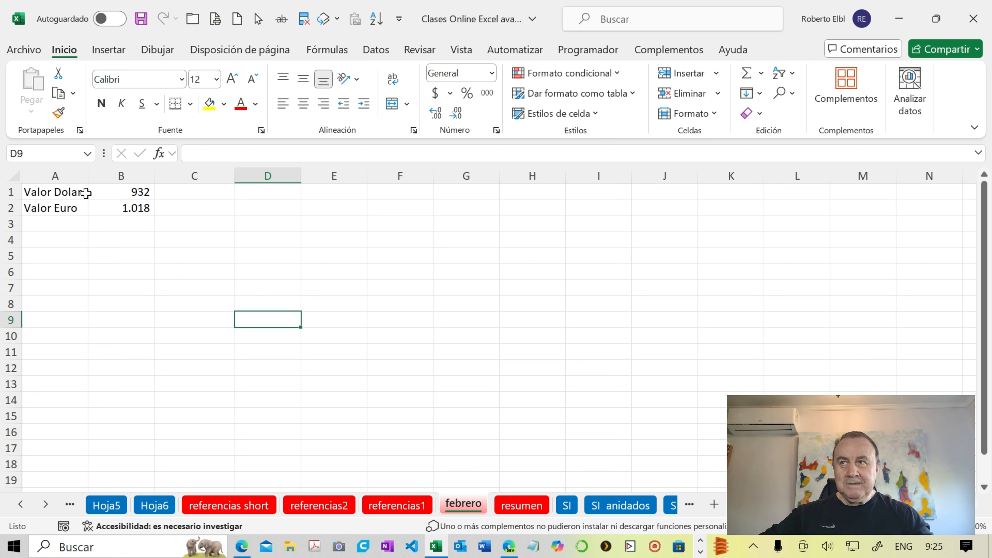
- Copy the currency rates in A1:B2 of the febrero sheet to H1 of the resumen sheet
{"action": "left_click_drag", "start_coordinate": [81, 192], "coordinate": [119, 210]}
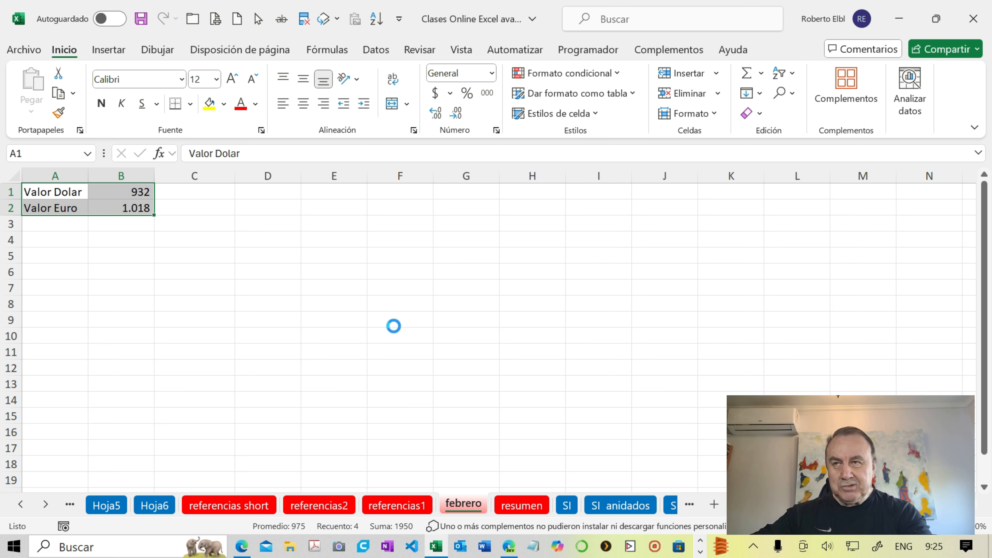
{"action": "key", "text": "ctrl+c"}
{"action": "left_click", "coordinate": [512, 507]}
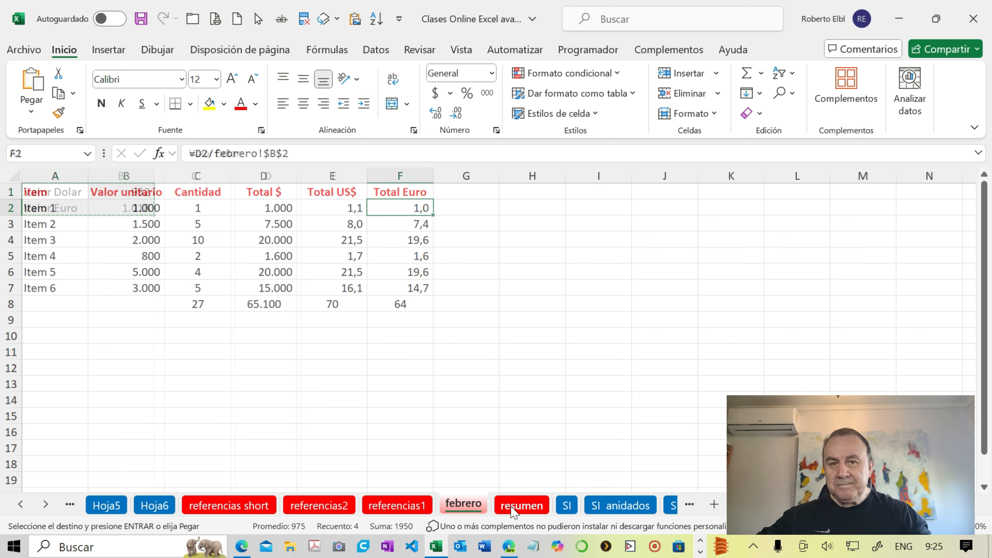
{"action": "left_click", "coordinate": [539, 191]}
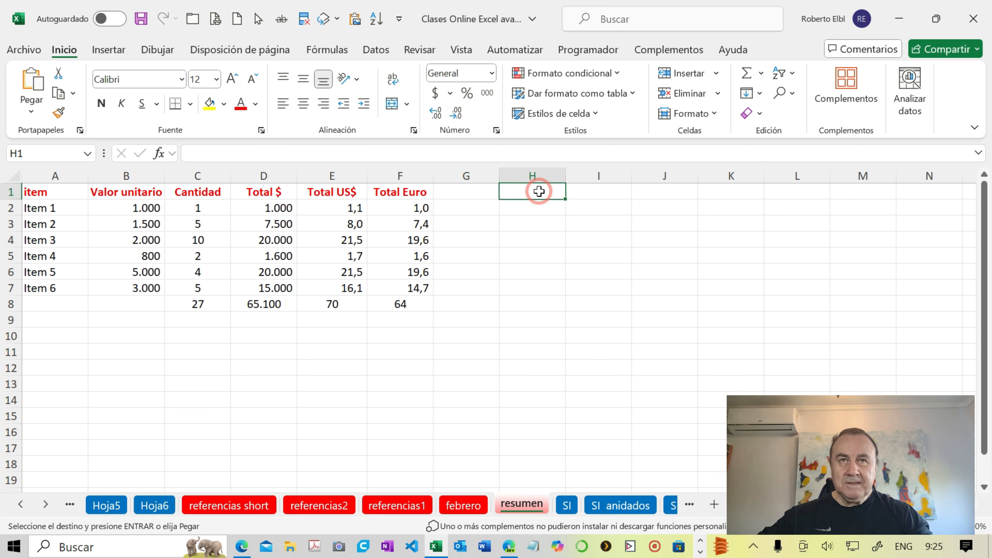
{"action": "key", "text": "Return"}
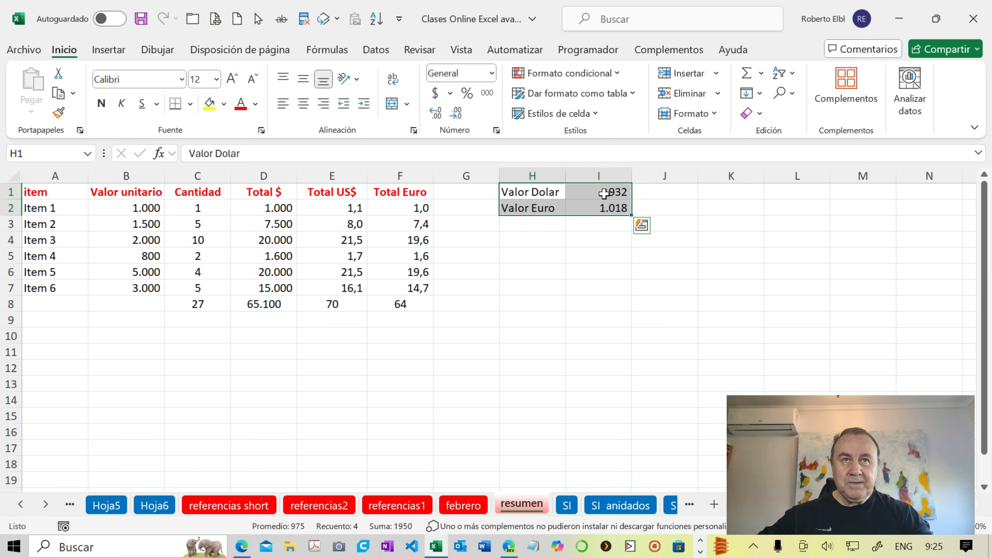
- Clear I1:I2 on resumen and link the two cells to the febrero rates with =febrero!B1 and =febrero!B2
{"action": "left_click", "coordinate": [604, 193]}
{"action": "left_click_drag", "start_coordinate": [604, 192], "coordinate": [606, 210]}
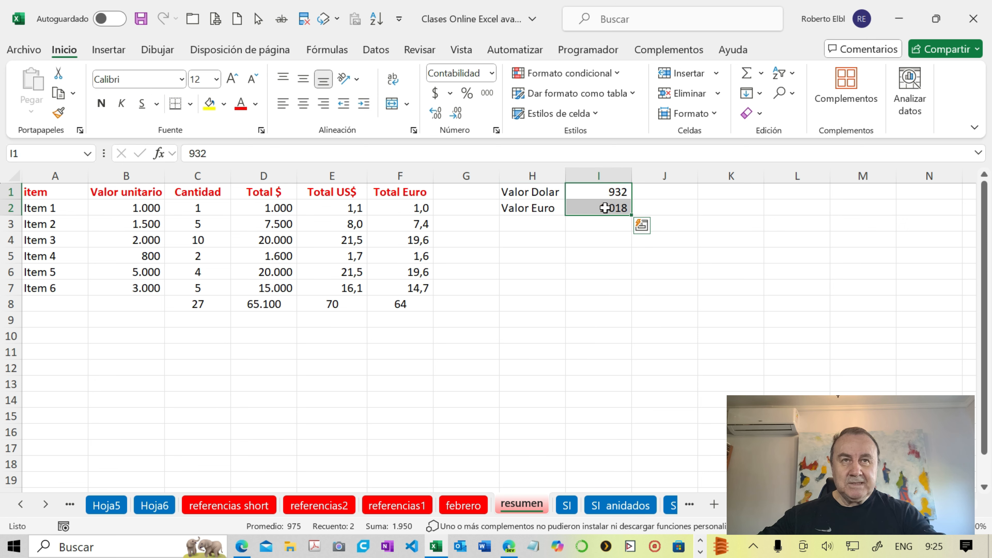
{"action": "key", "text": "Delete"}
{"action": "left_click", "coordinate": [593, 190]}
{"action": "type", "text": "="}
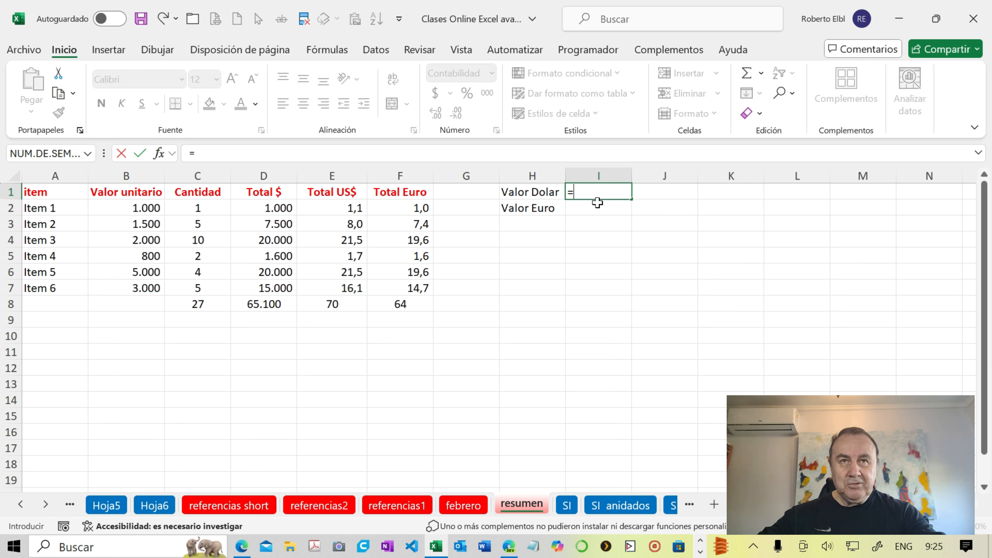
{"action": "left_click", "coordinate": [465, 509]}
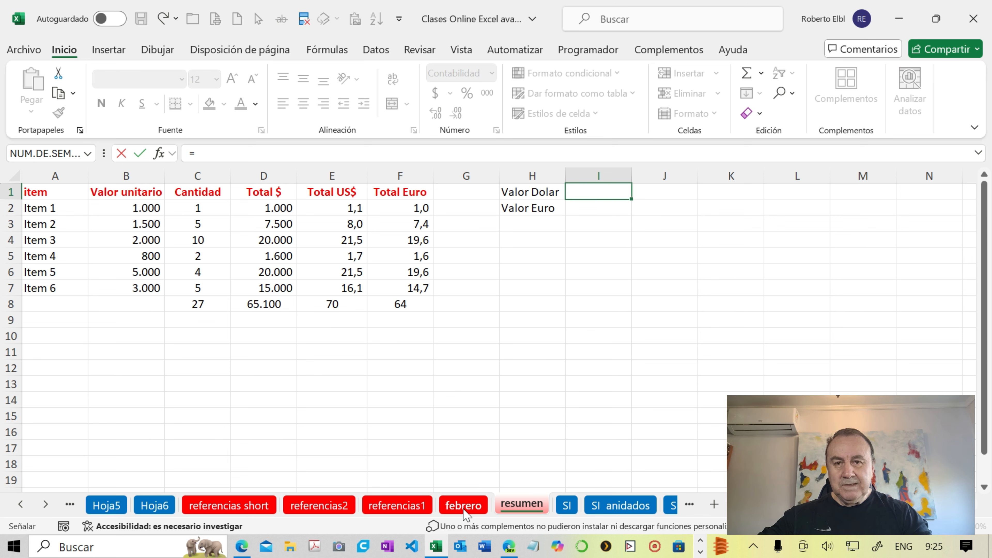
{"action": "left_click", "coordinate": [130, 192]}
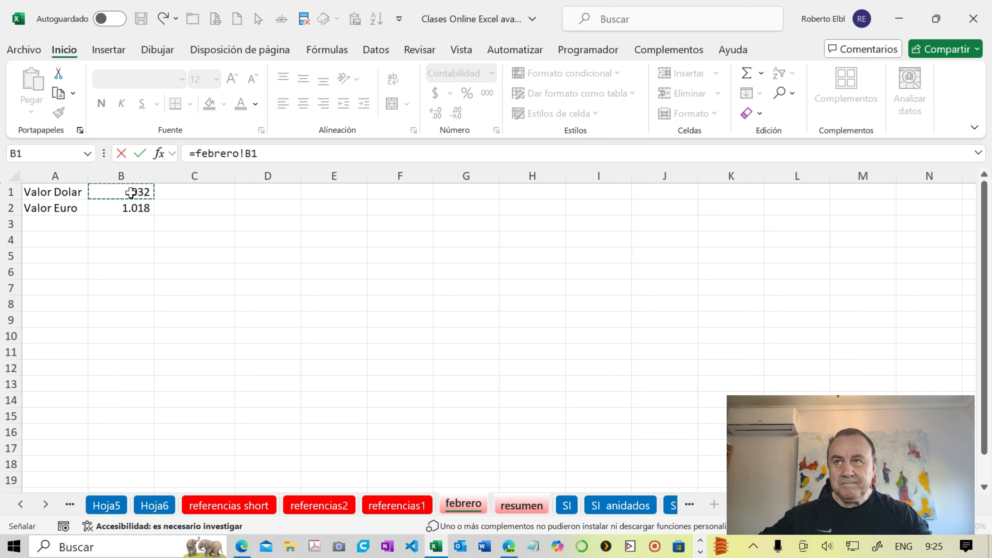
{"action": "key", "text": "Return"}
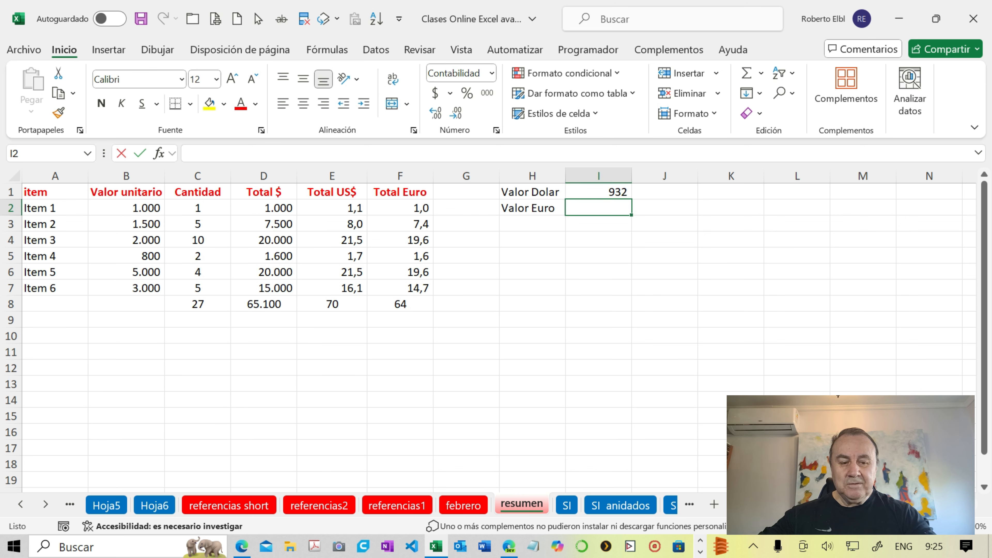
{"action": "type", "text": "="}
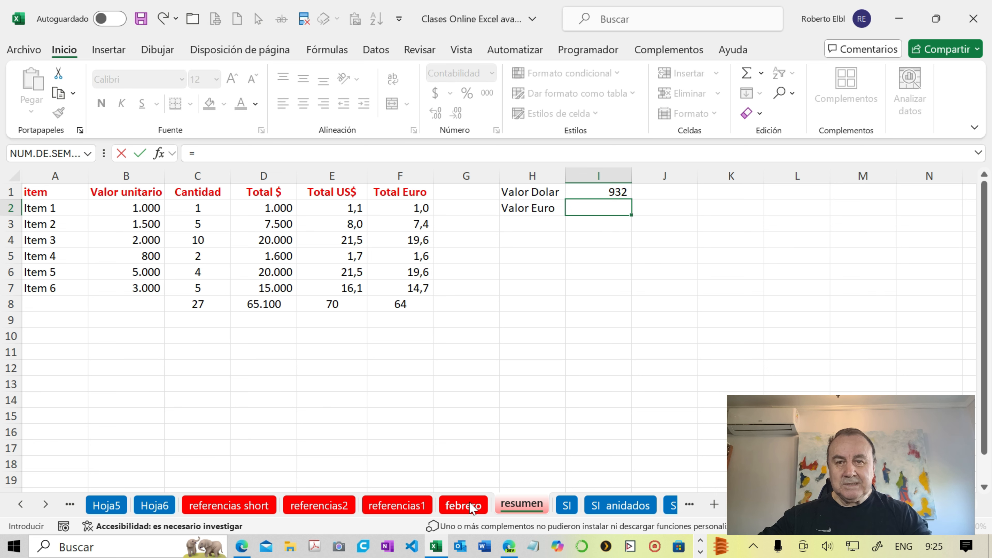
{"action": "left_click", "coordinate": [463, 505]}
{"action": "left_click", "coordinate": [118, 207]}
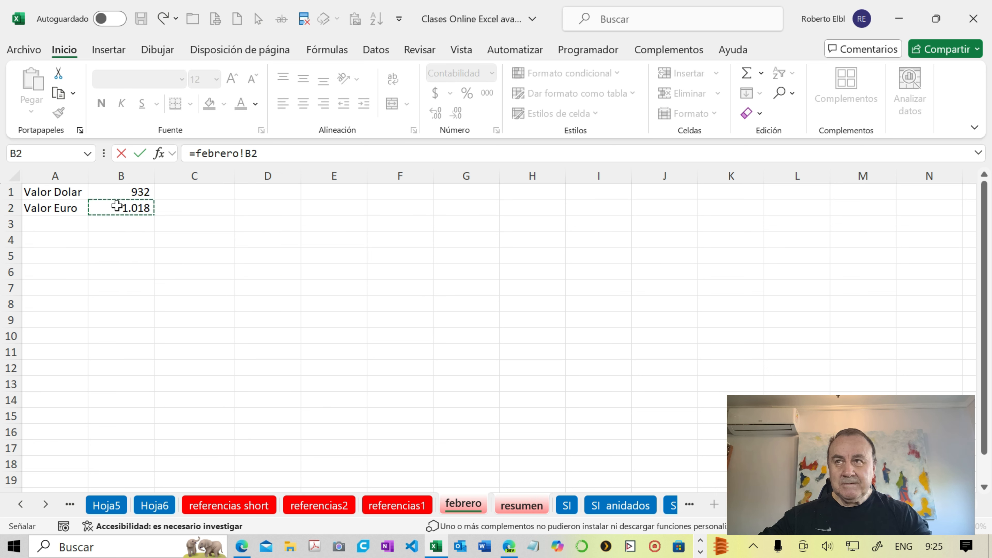
{"action": "key", "text": "Return"}
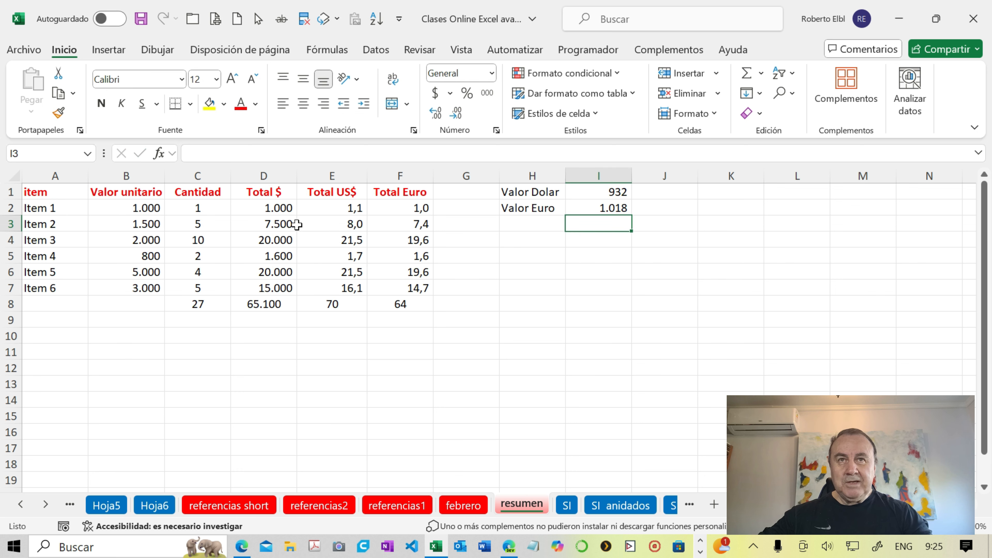
- Compare the sheet references in the E2 conversion formula and the I1 rate link on resumen
{"action": "left_click", "coordinate": [308, 214]}
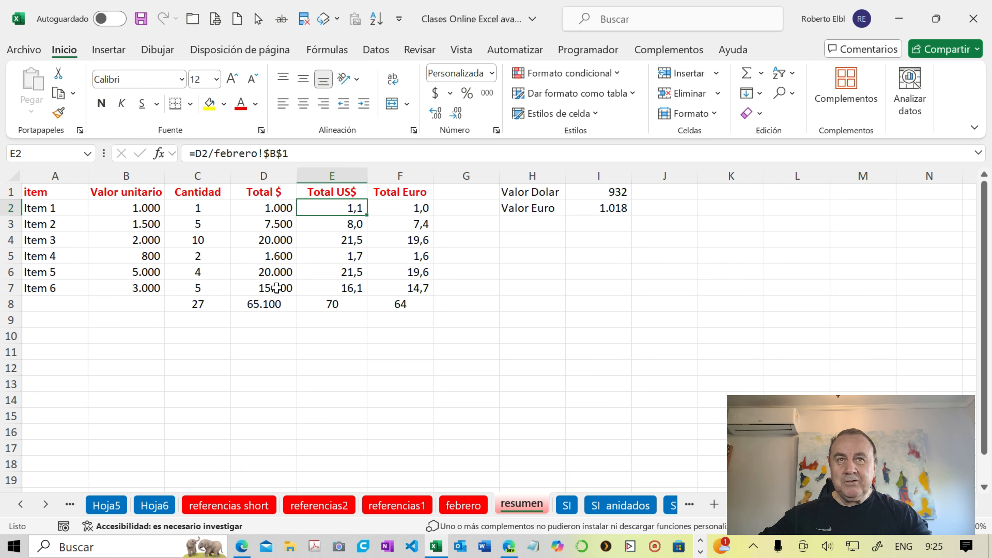
{"action": "left_click", "coordinate": [568, 195]}
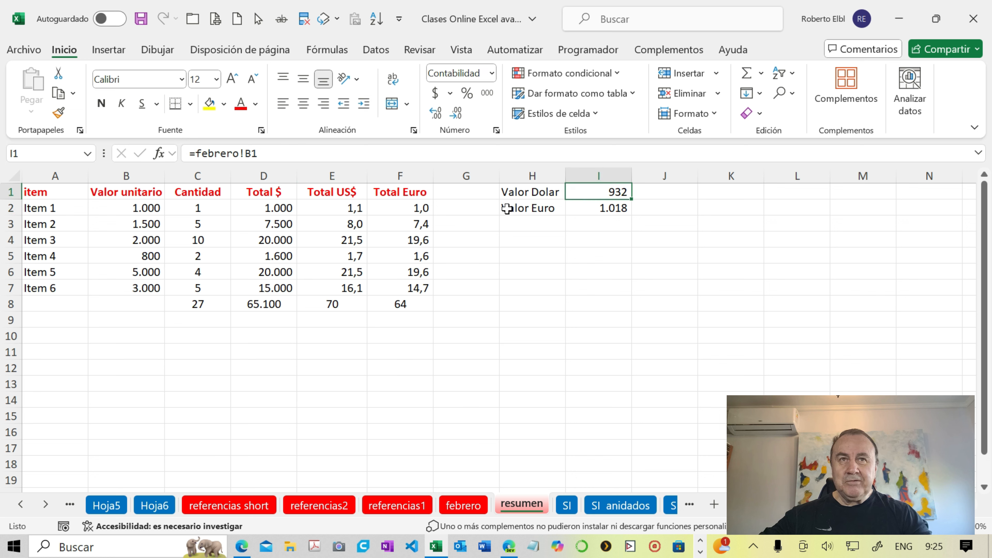
{"action": "left_click", "coordinate": [600, 192]}
- Delete the contents of the rates block H1:I2 on resumen
{"action": "left_click", "coordinate": [518, 192]}
{"action": "mouse_move", "coordinate": [519, 192]}
{"action": "left_mouse_down"}
{"action": "mouse_move", "coordinate": [525, 209]}
{"action": "mouse_move", "coordinate": [577, 208]}
{"action": "left_mouse_up"}
{"action": "key", "text": "Delete"}
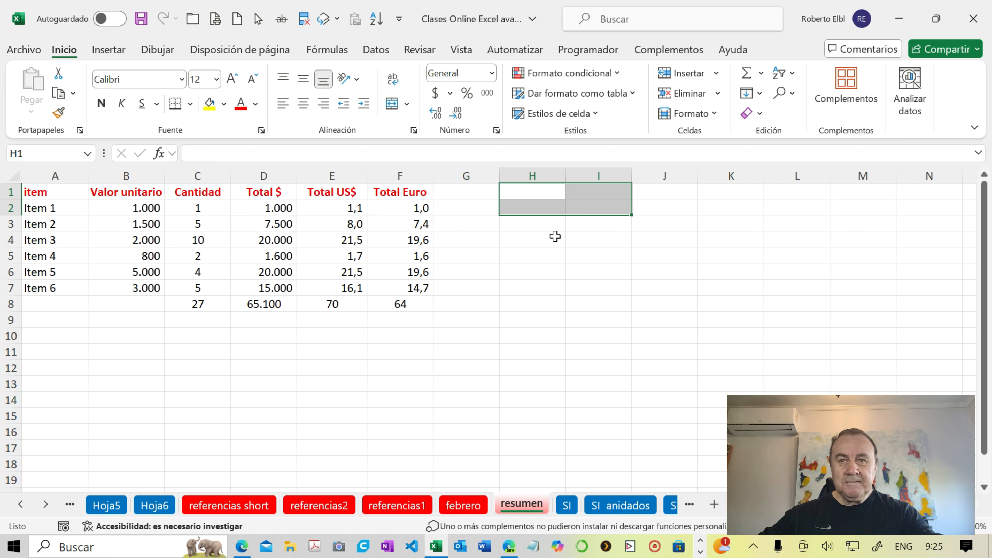
- Cut the currency rates A1:B2 from the febrero sheet and paste them at H1 of resumen, so the formulas follow the moved cells
{"action": "left_click", "coordinate": [345, 212]}
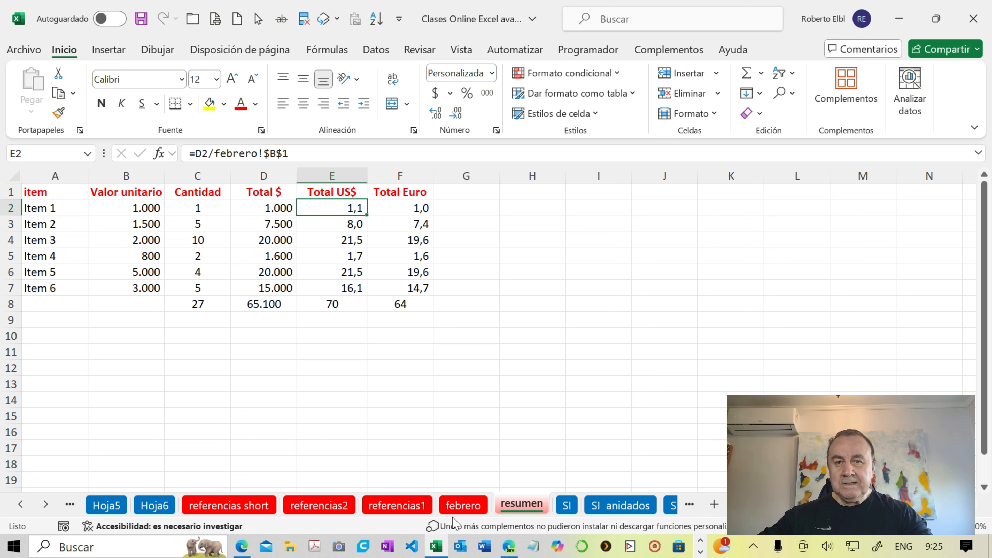
{"action": "left_click", "coordinate": [463, 505]}
{"action": "left_click_drag", "start_coordinate": [162, 313], "coordinate": [158, 306]}
{"action": "left_click_drag", "start_coordinate": [53, 189], "coordinate": [107, 206]}
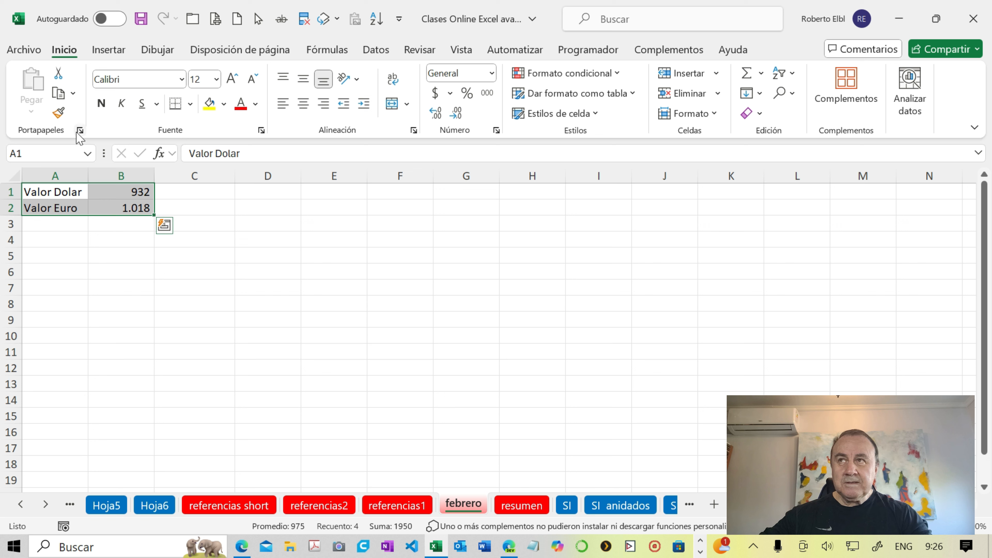
{"action": "left_click", "coordinate": [73, 94]}
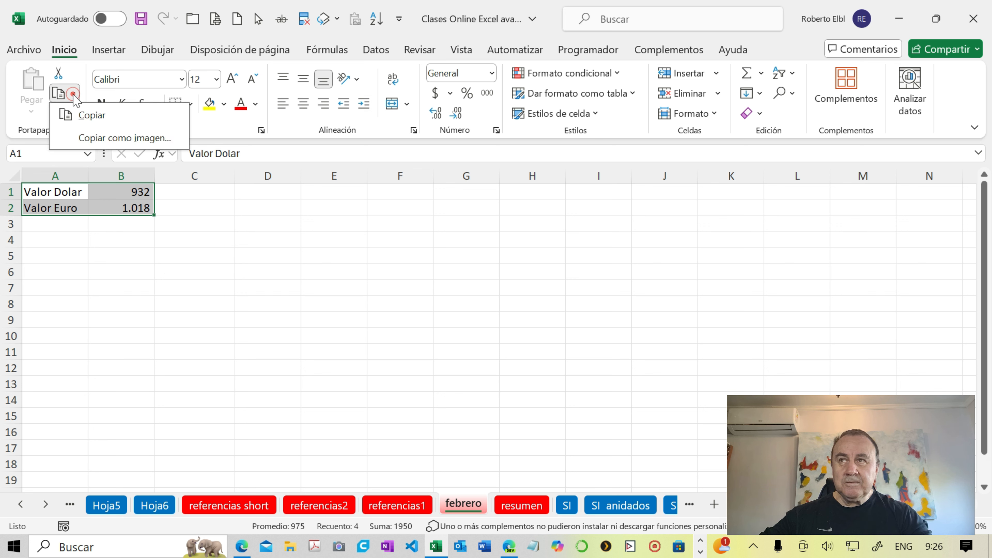
{"action": "left_click", "coordinate": [73, 94]}
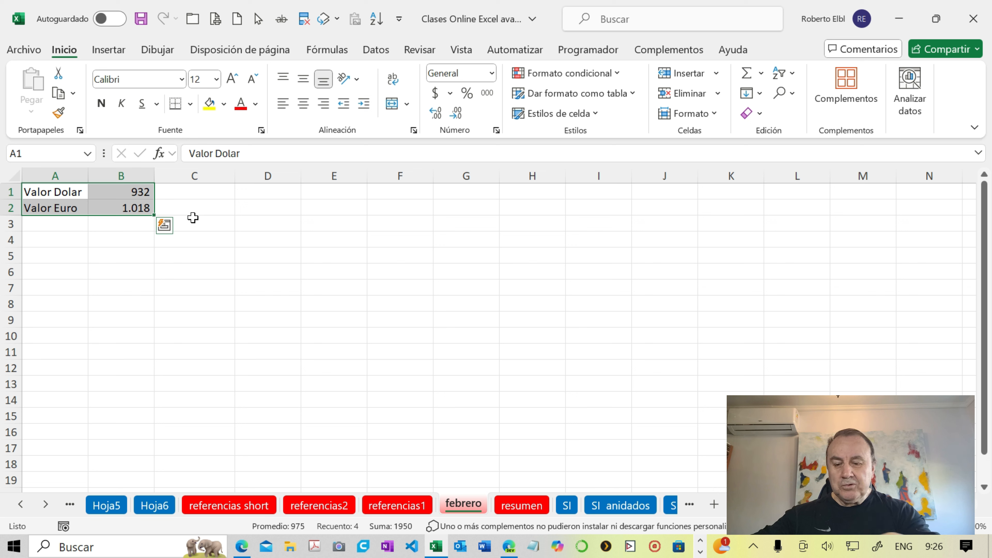
{"action": "key", "text": "ctrl+c"}
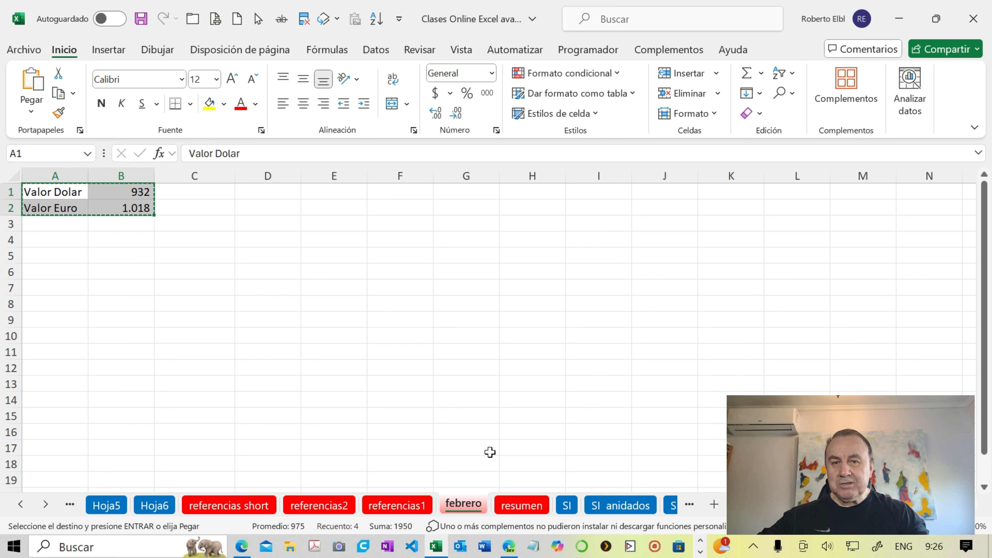
{"action": "left_click", "coordinate": [523, 506]}
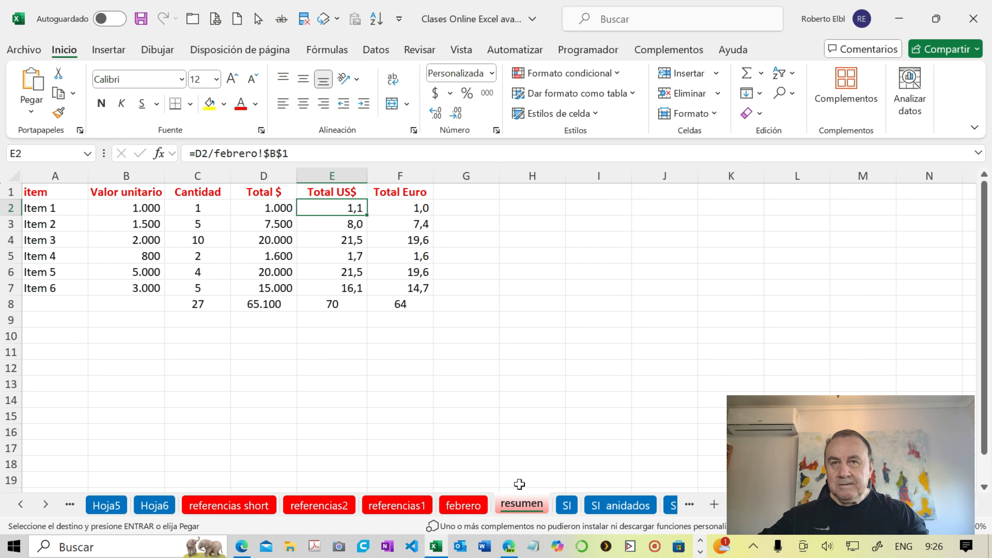
{"action": "left_click", "coordinate": [547, 193]}
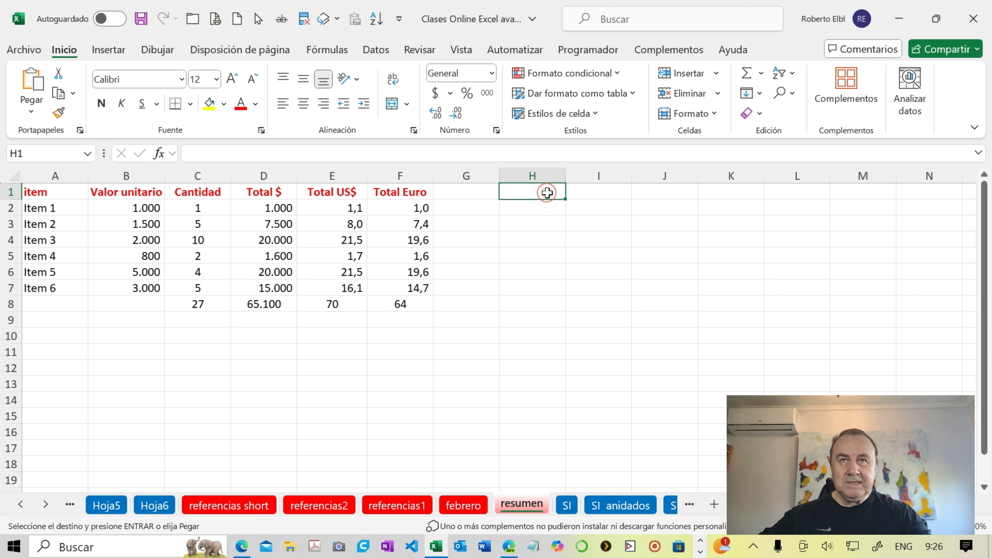
{"action": "key", "text": "Return"}
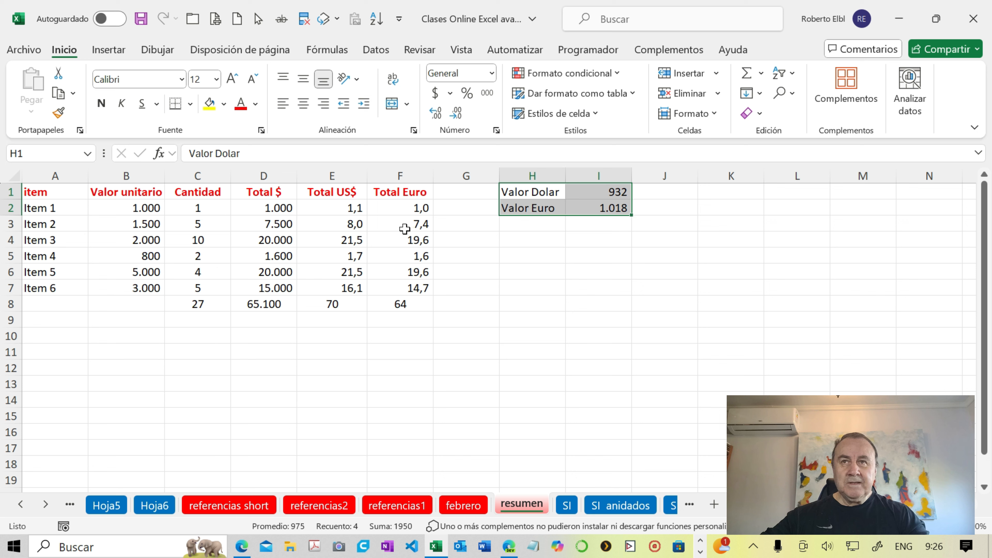
- Trace the precedents of each Total US$ formula from E2 to E7 and remove the tracer arrows
{"action": "left_click", "coordinate": [349, 212]}
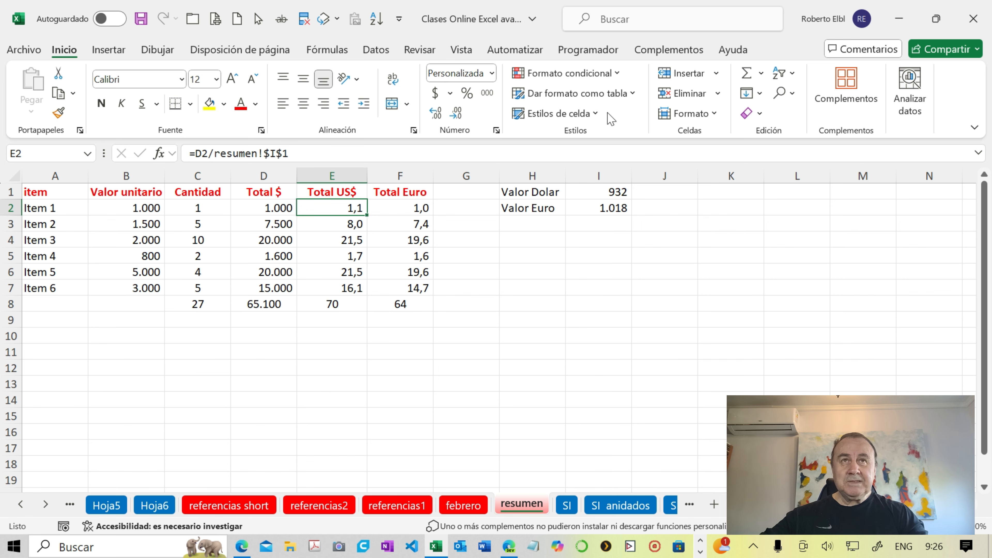
{"action": "left_click", "coordinate": [326, 50]}
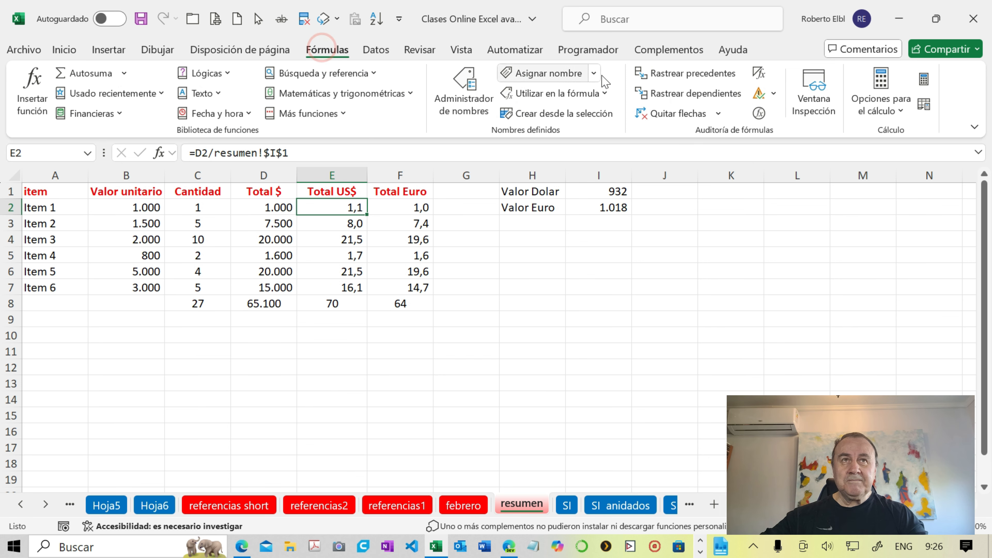
{"action": "left_click", "coordinate": [658, 75]}
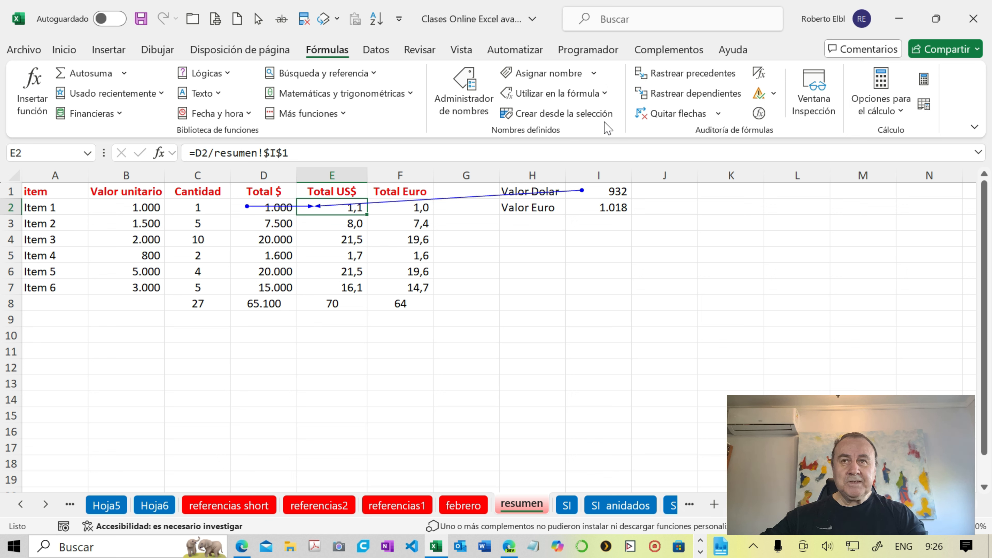
{"action": "key", "text": "Down"}
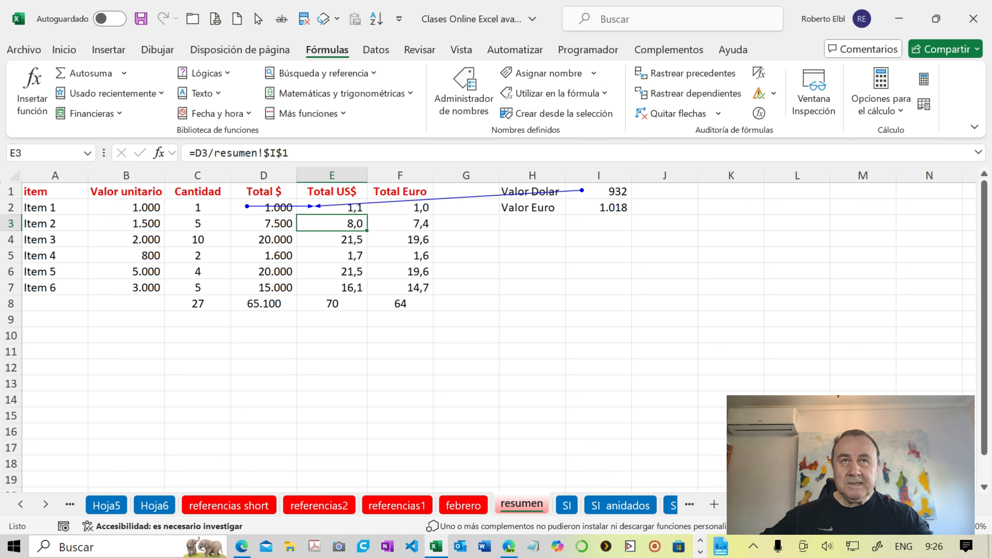
{"action": "left_click", "coordinate": [674, 74]}
{"action": "key", "text": "Down"}
{"action": "left_click", "coordinate": [676, 74]}
{"action": "key", "text": "Down"}
{"action": "left_click", "coordinate": [677, 77]}
{"action": "key", "text": "Down"}
{"action": "left_click", "coordinate": [676, 74]}
{"action": "key", "text": "Down"}
{"action": "left_click", "coordinate": [674, 73]}
{"action": "key", "text": "Down"}
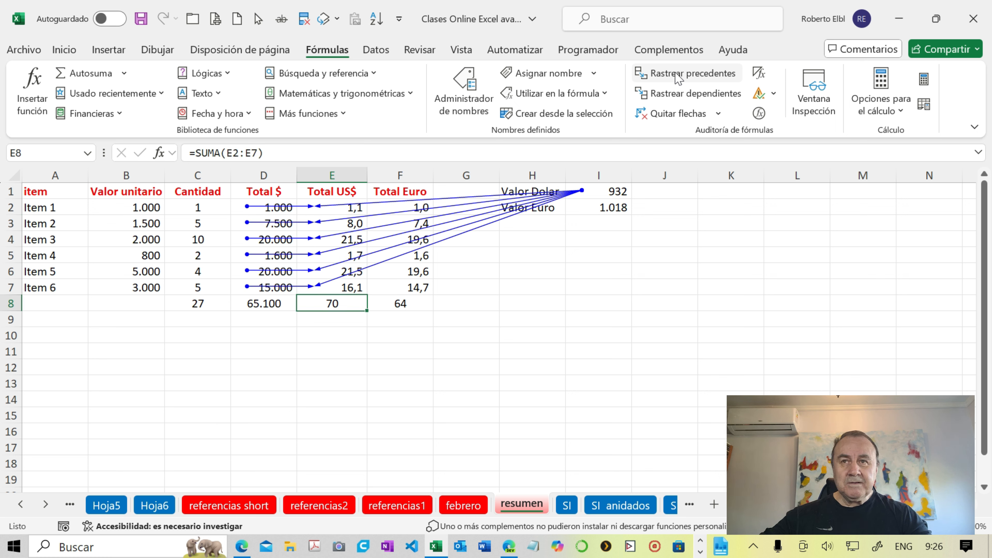
{"action": "left_click", "coordinate": [660, 115]}
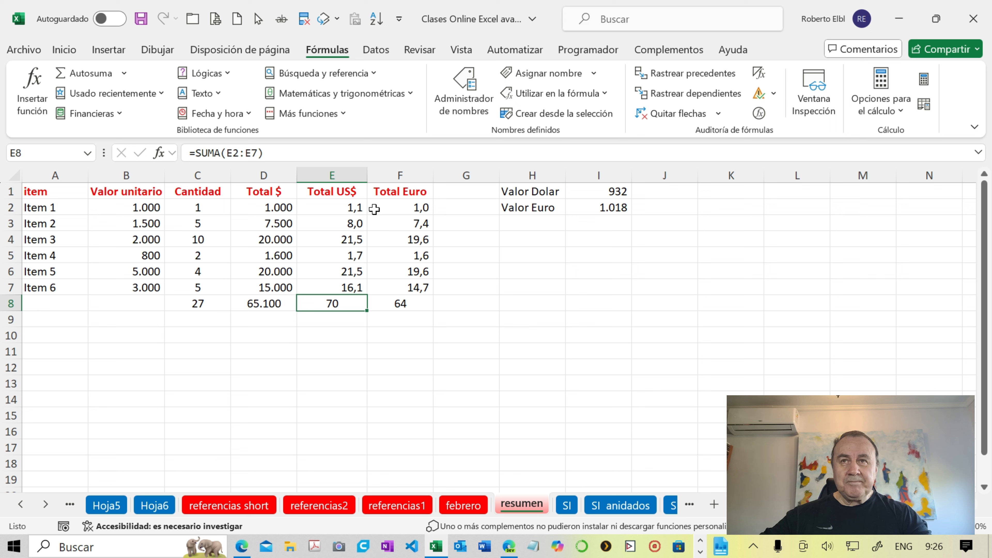
- Trace the precedents of the Total US$ formulas E2:E7 again, one cell at a time, keeping the arrows
{"action": "left_click", "coordinate": [353, 207]}
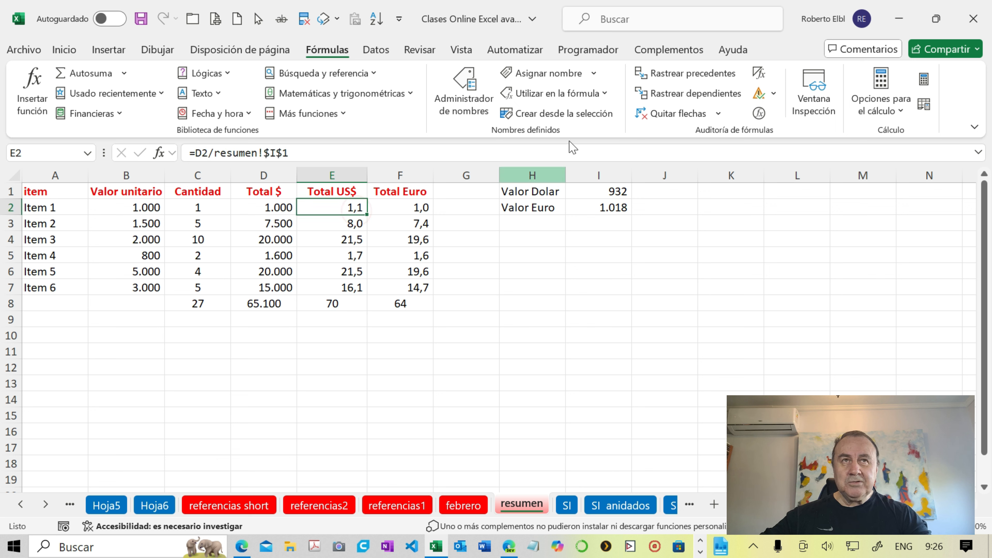
{"action": "left_click", "coordinate": [670, 82]}
{"action": "key", "text": "Down"}
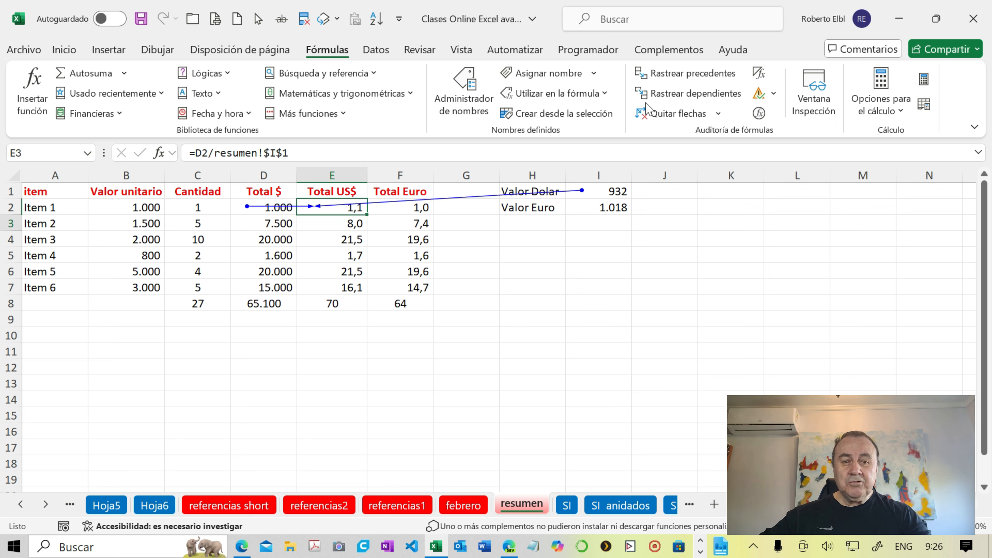
{"action": "left_click", "coordinate": [663, 73]}
{"action": "key", "text": "Down"}
{"action": "left_click", "coordinate": [663, 72]}
{"action": "key", "text": "Down"}
{"action": "left_click", "coordinate": [664, 74]}
{"action": "key", "text": "Down"}
{"action": "left_click", "coordinate": [665, 75]}
{"action": "key", "text": "Down"}
{"action": "left_click", "coordinate": [666, 78]}
{"action": "key", "text": "Down"}
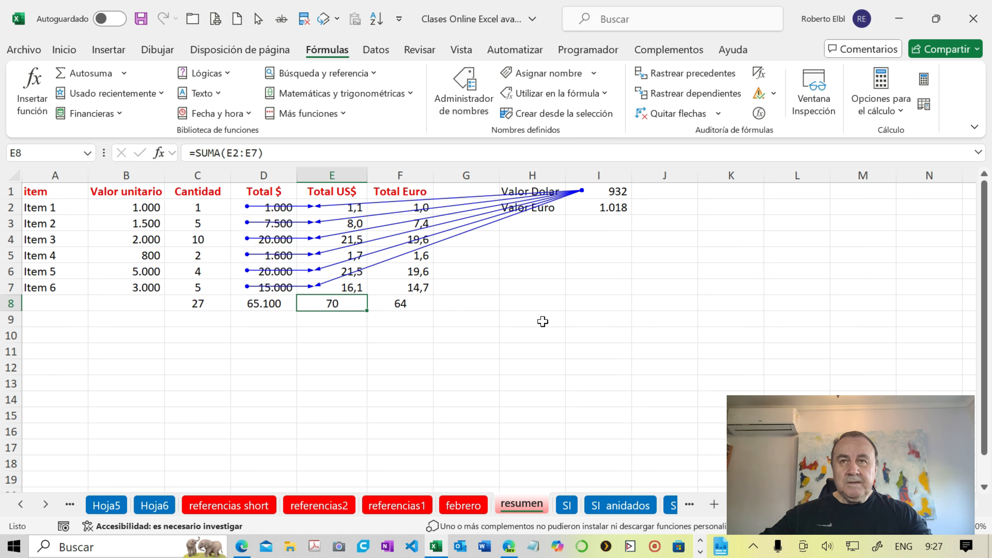
- Copy the range A1:I9 with its tracer arrows as an image, with appearance as shown on screen and Imagen format
{"action": "left_click", "coordinate": [464, 370]}
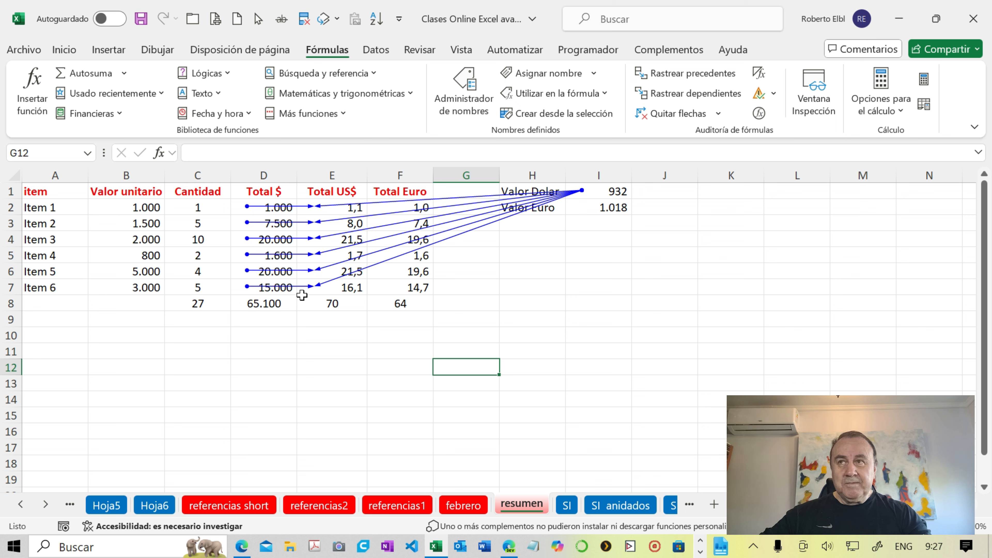
{"action": "left_click", "coordinate": [70, 193]}
{"action": "left_click_drag", "start_coordinate": [81, 199], "coordinate": [588, 316]}
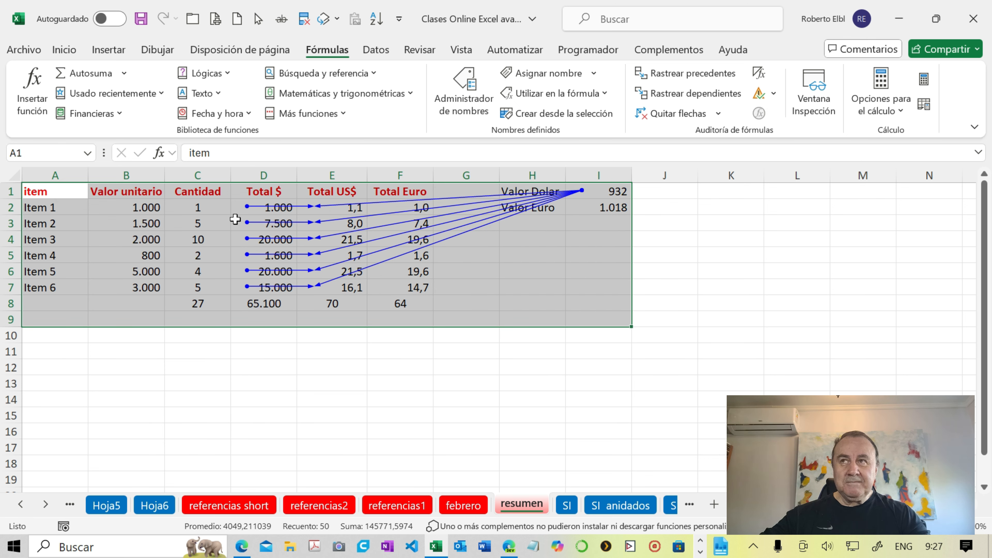
{"action": "left_click", "coordinate": [64, 50]}
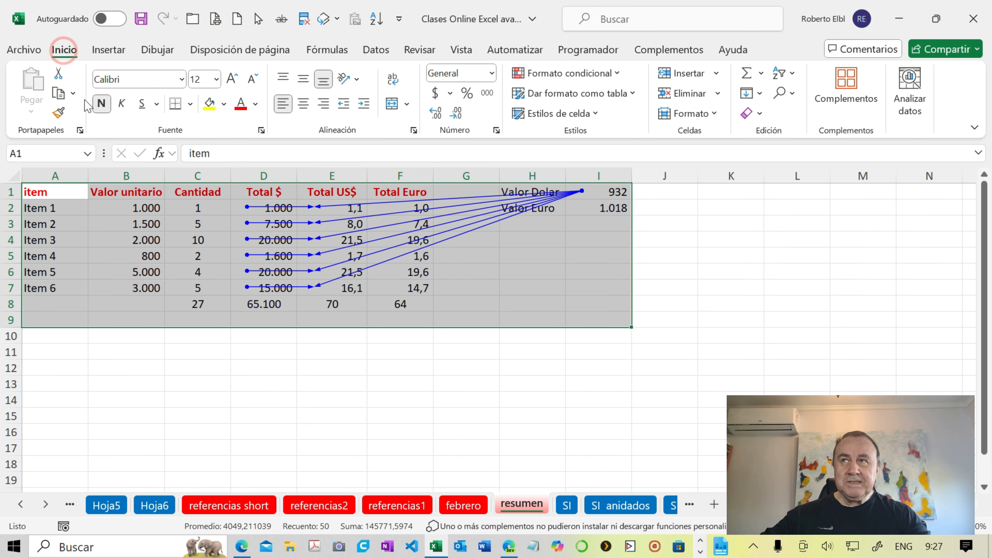
{"action": "left_click", "coordinate": [73, 95]}
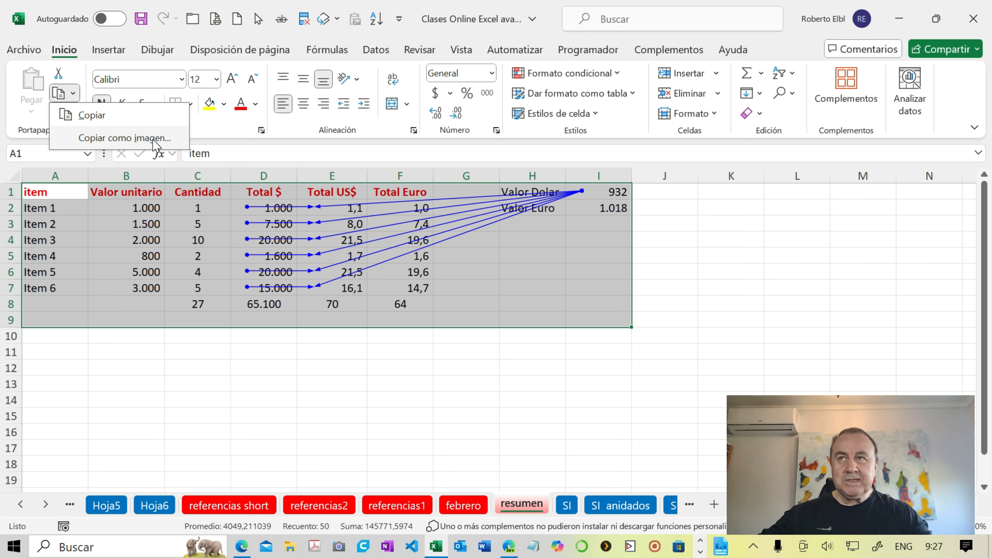
{"action": "left_click", "coordinate": [124, 138]}
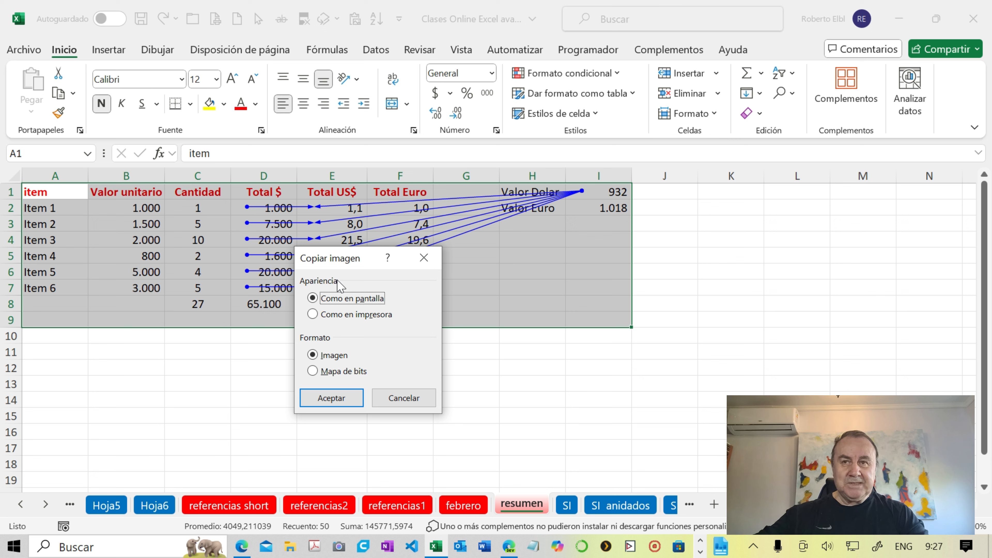
{"action": "left_click", "coordinate": [339, 316]}
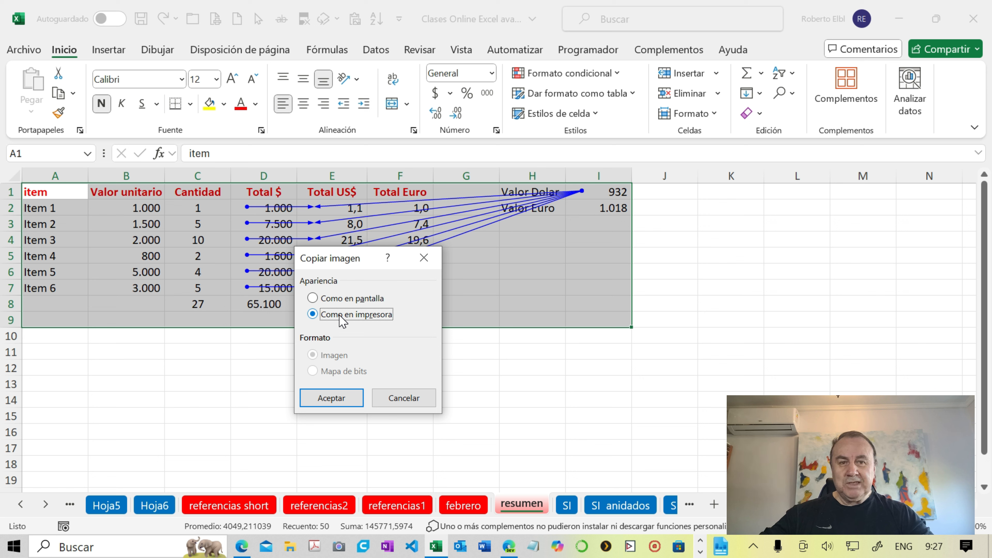
{"action": "left_click", "coordinate": [339, 299]}
{"action": "left_click", "coordinate": [346, 401]}
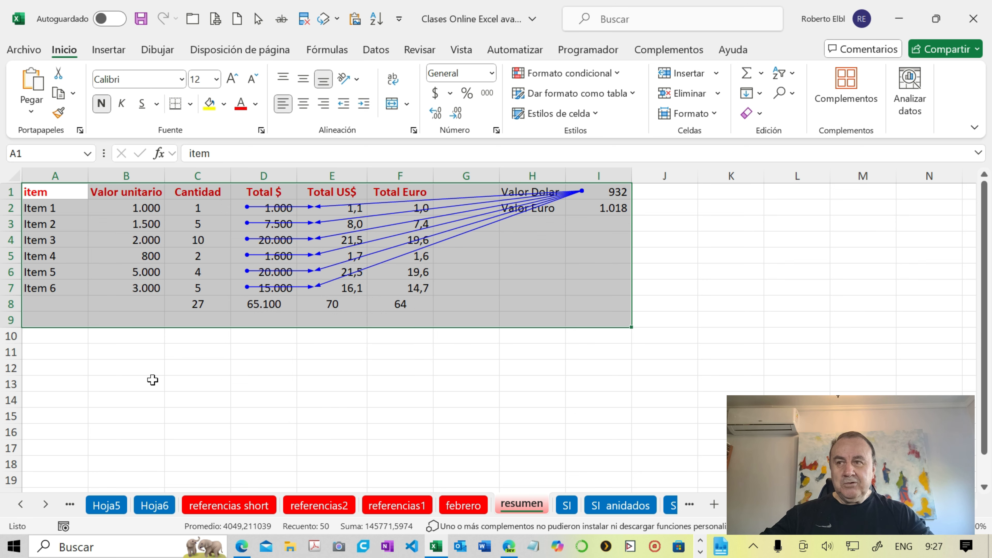
- Paste the copied image of the table at cell A12, below the original data
{"action": "left_click", "coordinate": [72, 369]}
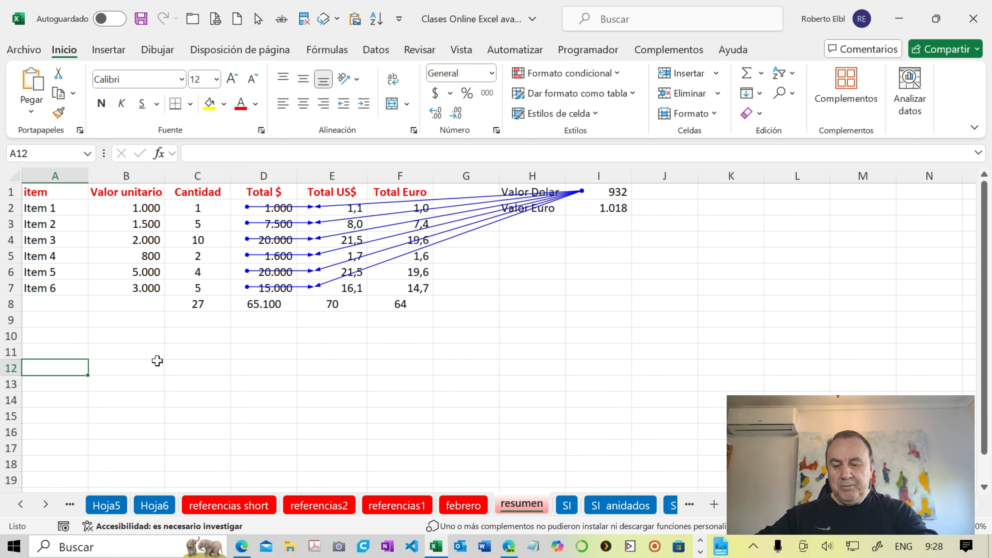
{"action": "key", "text": "ctrl+v"}
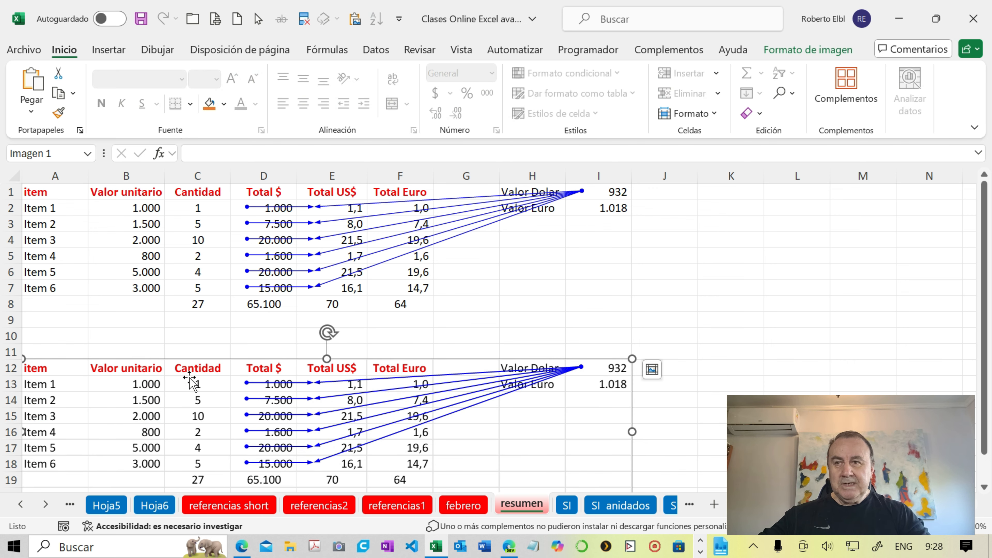
{"action": "scroll", "coordinate": [185, 376], "scroll_direction": "down", "scroll_amount": 2}
{"action": "scroll", "coordinate": [185, 376], "scroll_direction": "up", "scroll_amount": 1}
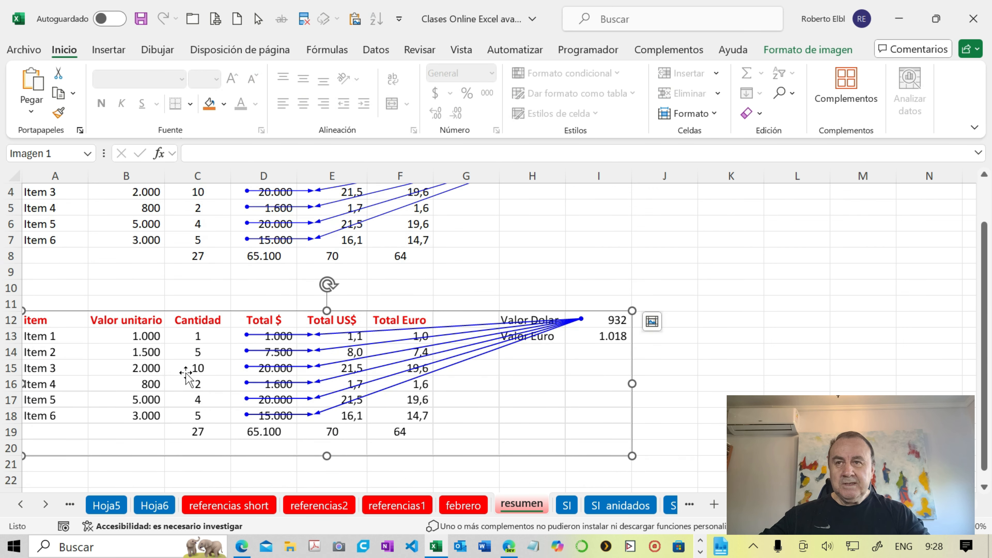
- Delete the pasted image of the table from the resumen sheet
{"action": "left_click", "coordinate": [181, 367]}
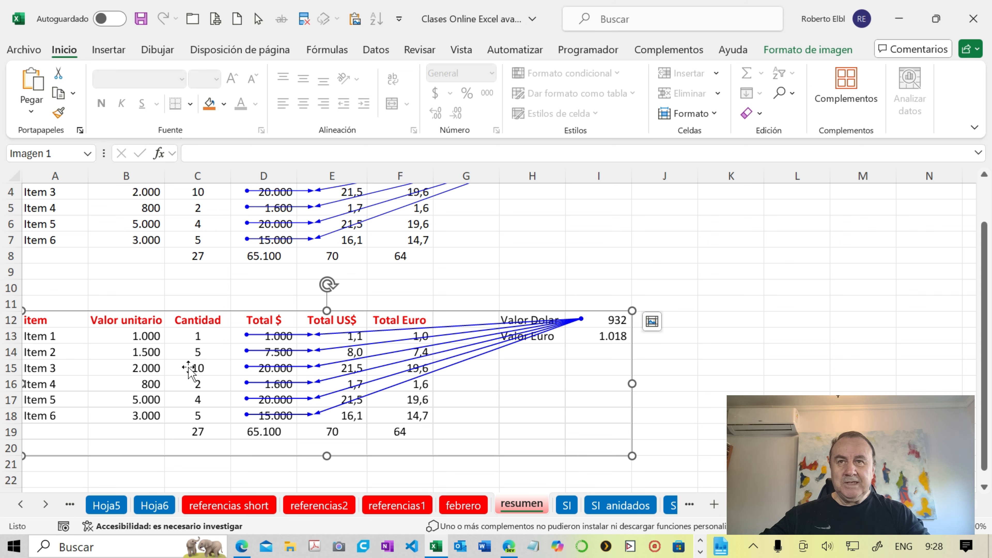
{"action": "scroll", "coordinate": [188, 370], "scroll_direction": "up", "scroll_amount": 1}
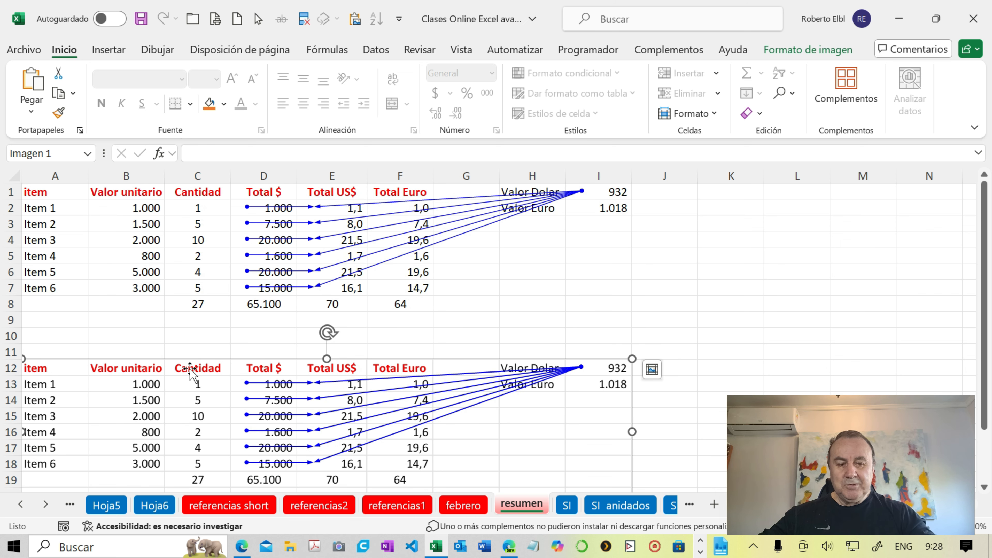
{"action": "key", "text": "Delete"}
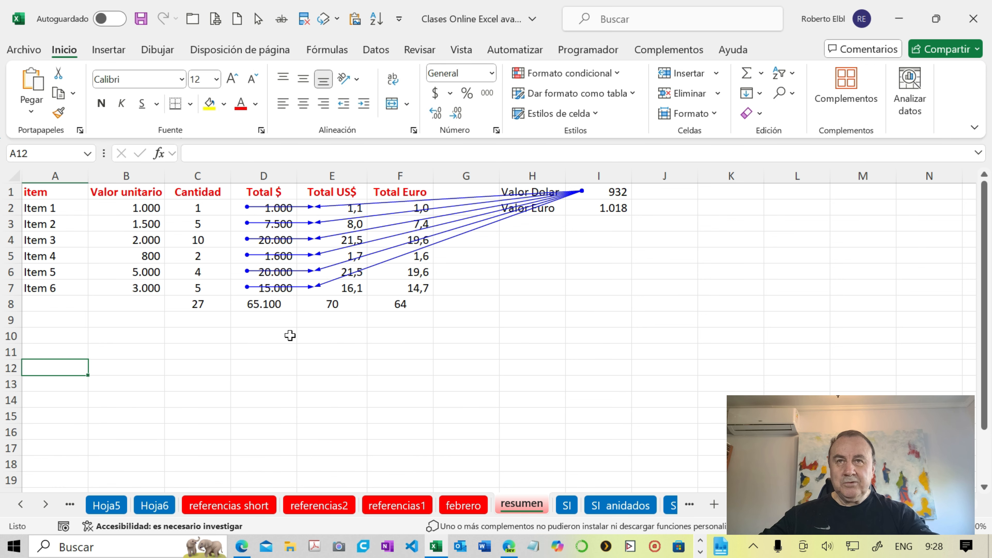
- Remove all tracer arrows from the resumen sheet and select the empty cell G8
{"action": "left_click", "coordinate": [326, 50]}
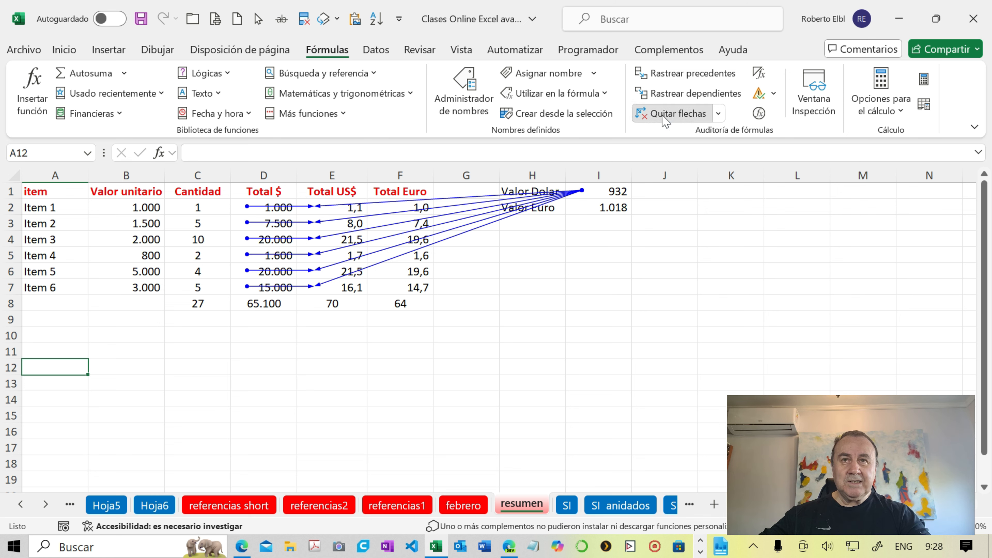
{"action": "left_click", "coordinate": [673, 113]}
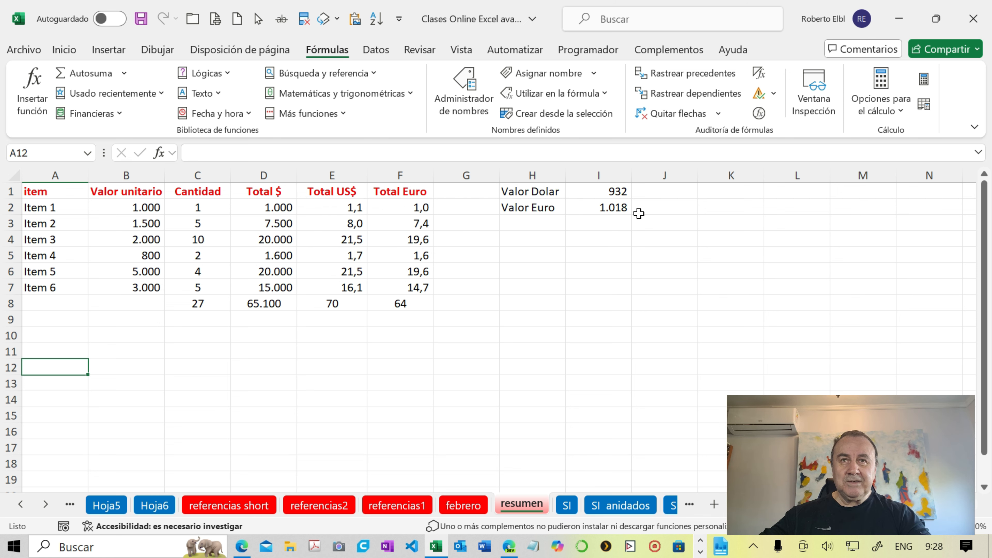
{"action": "left_click", "coordinate": [466, 307]}
{"action": "left_click", "coordinate": [465, 307]}
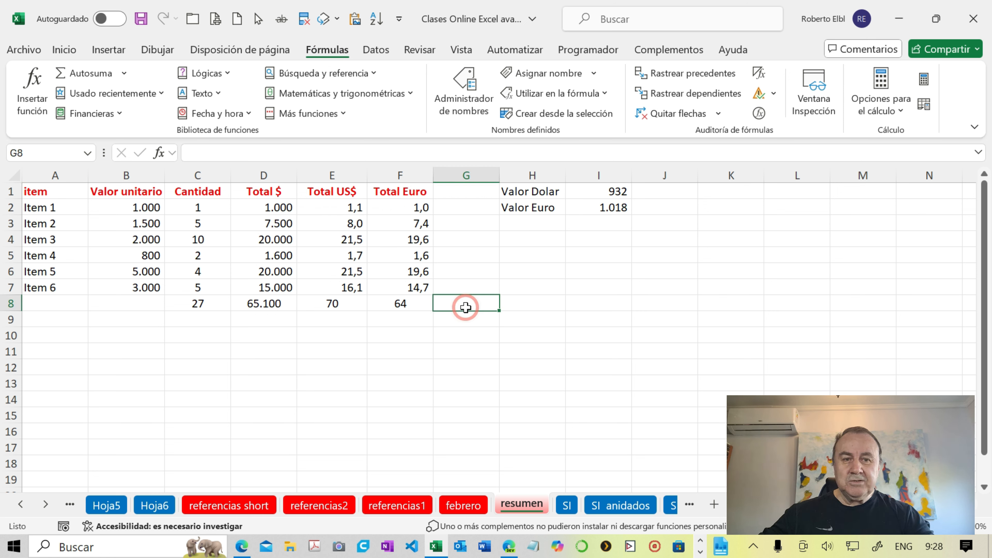